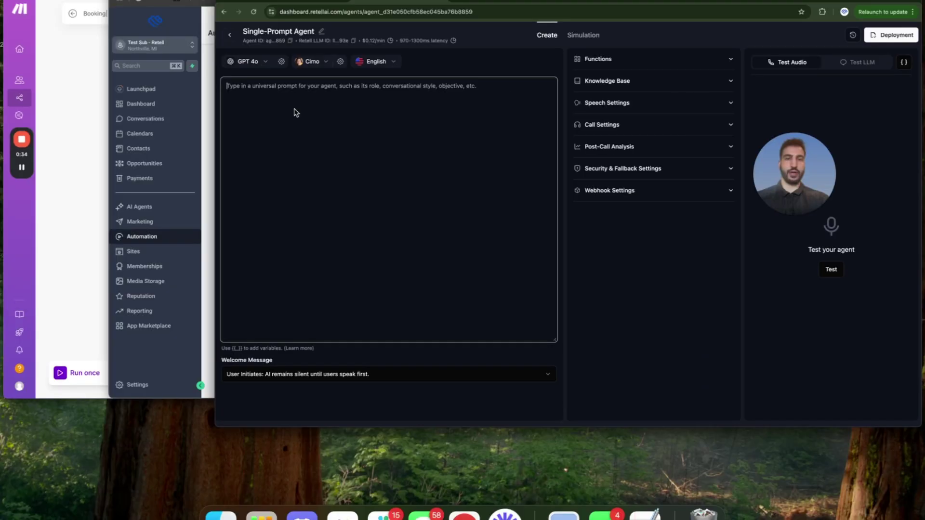
From the GoHighLevel sub-account's Sites > Forms list, preview the Setup Account Form.
key("ctrl+Up")
left_click(341, 175)
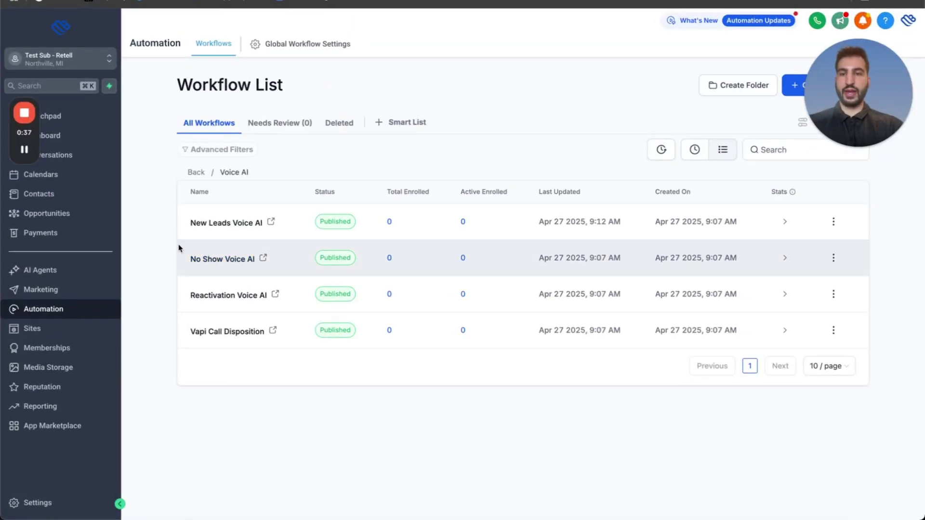
left_click(60, 328)
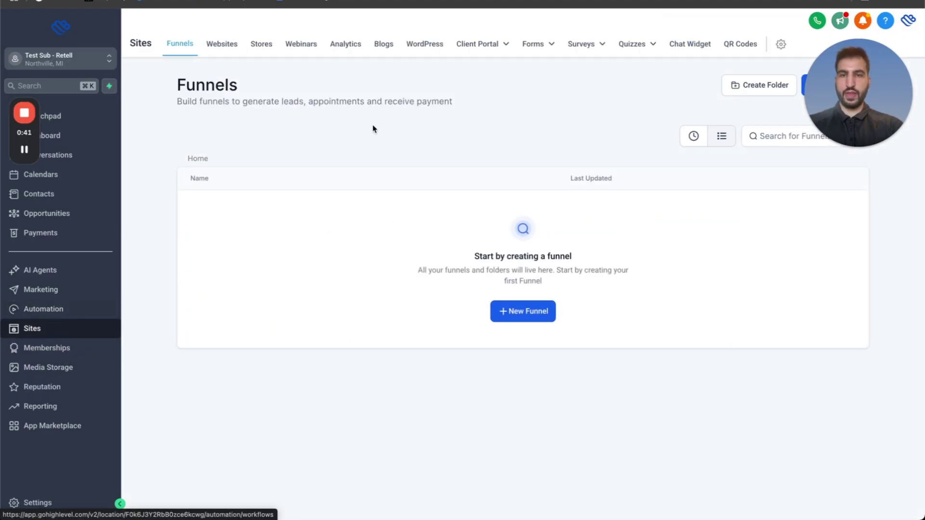
mouse_move(534, 44)
left_click(532, 67)
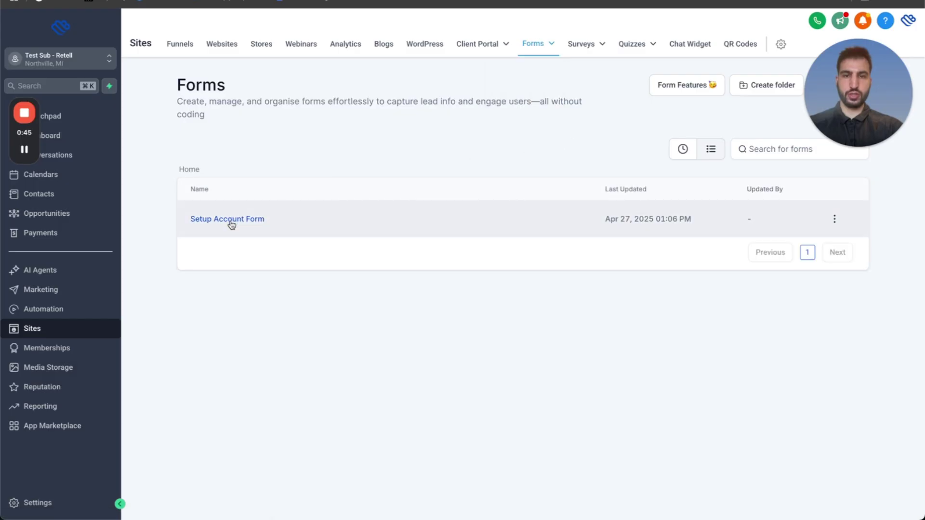
left_click(835, 218)
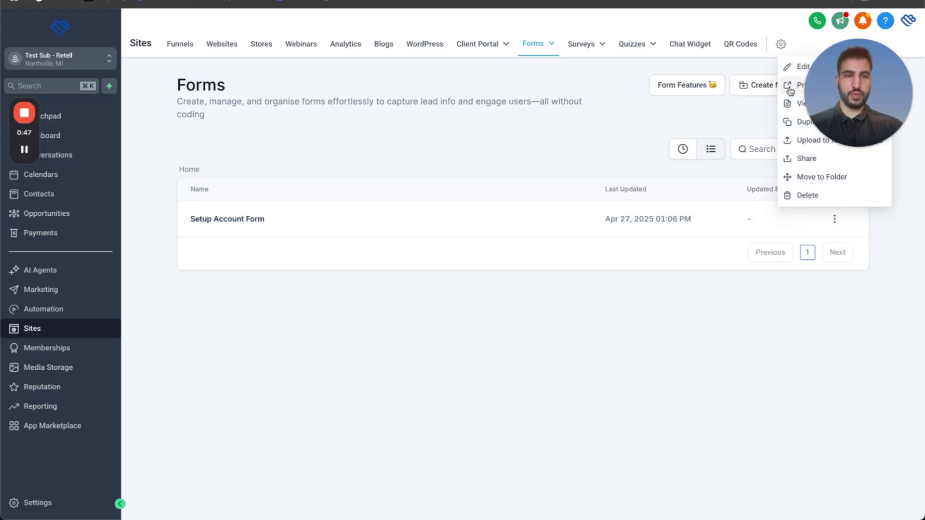
left_click(790, 91)
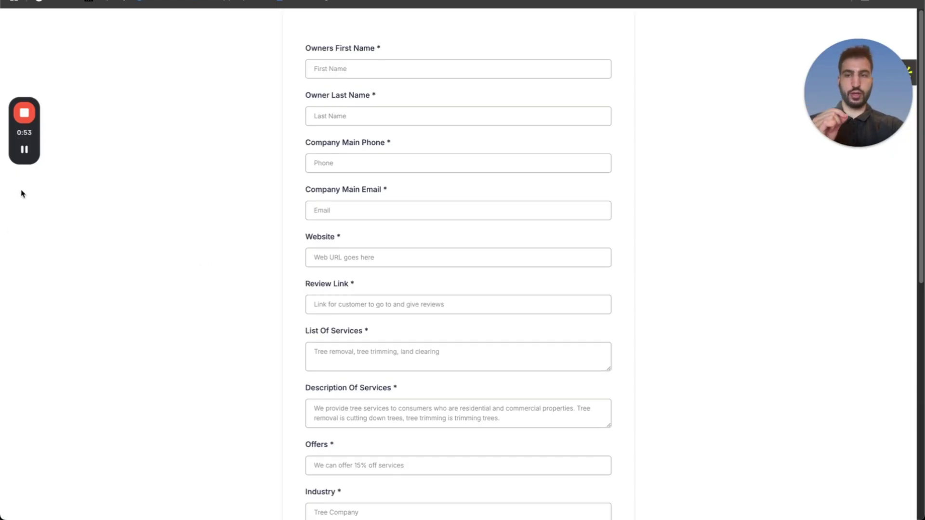
Autofill the owner and company contact details, replacing the autofilled company email with the tree company's address.
mouse_move(15, 149)
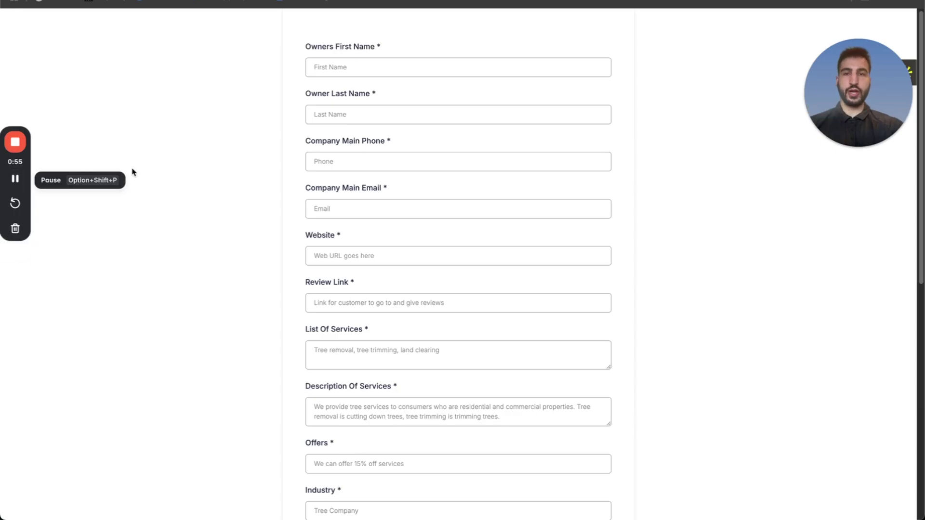
left_click(378, 75)
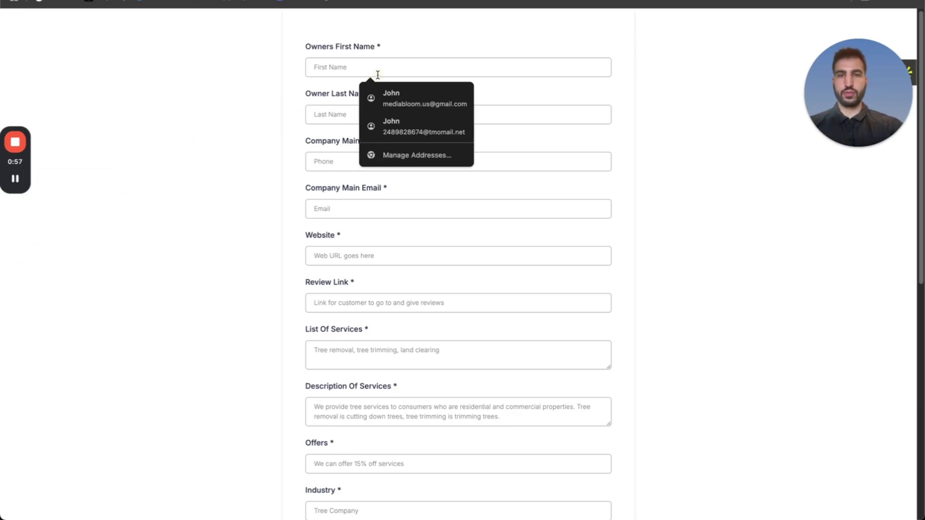
left_click(405, 98)
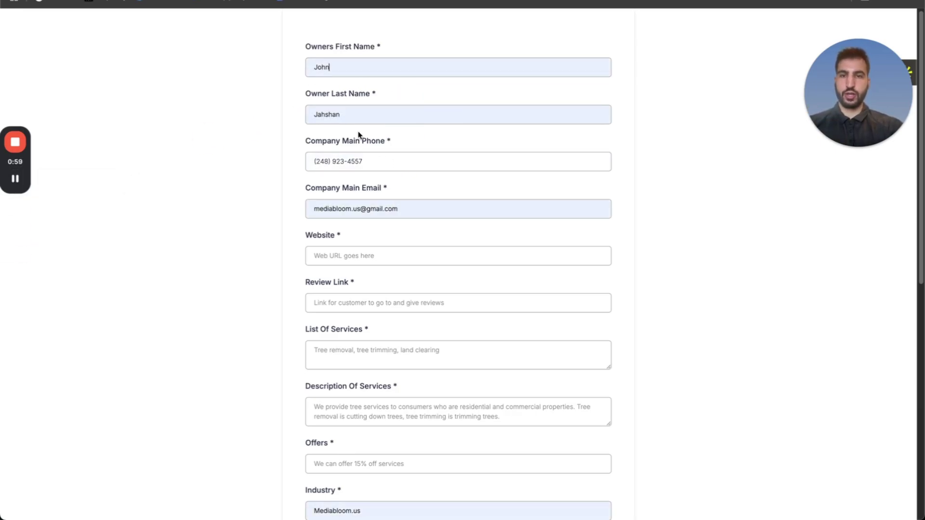
left_click(305, 167)
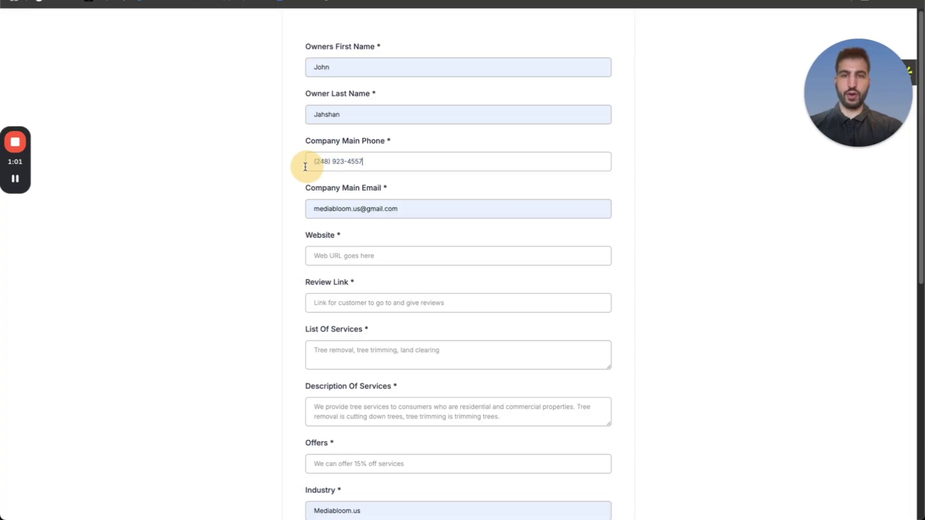
left_click(405, 207)
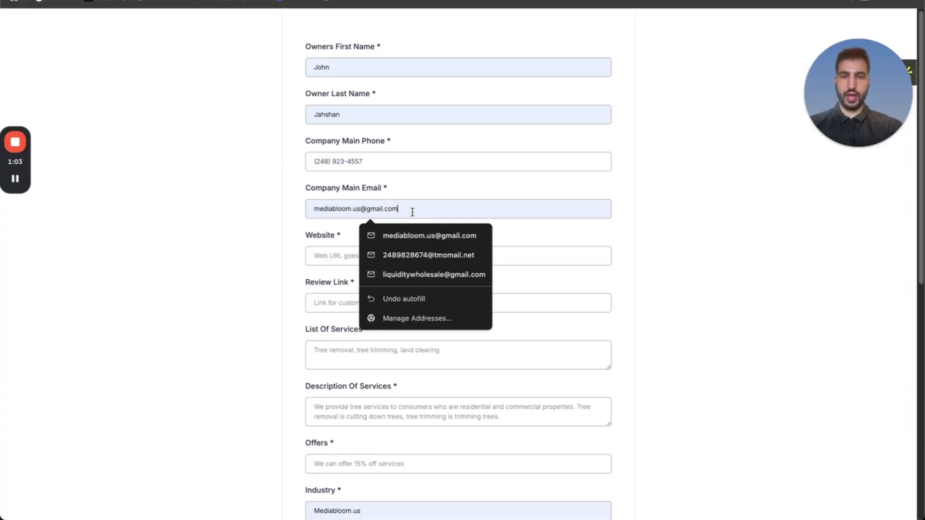
left_click_drag(413, 212, 307, 208)
key("BackSpace")
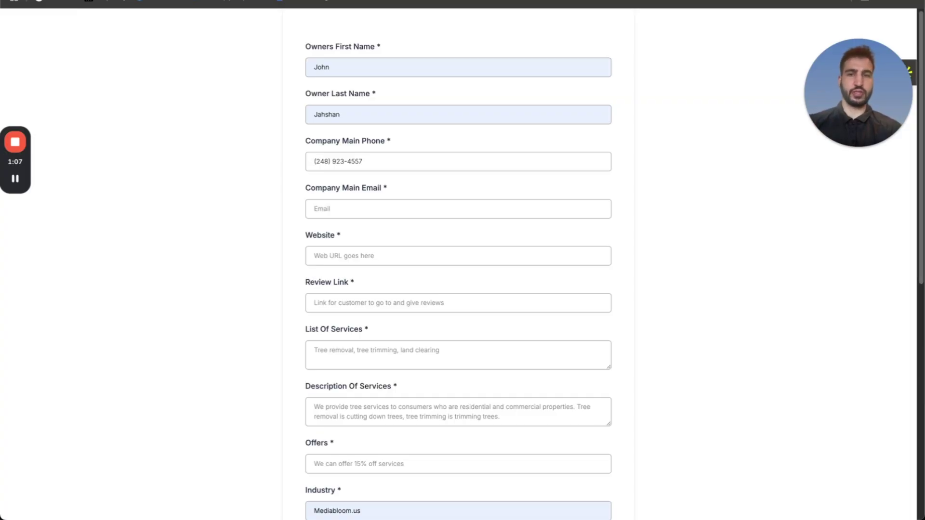
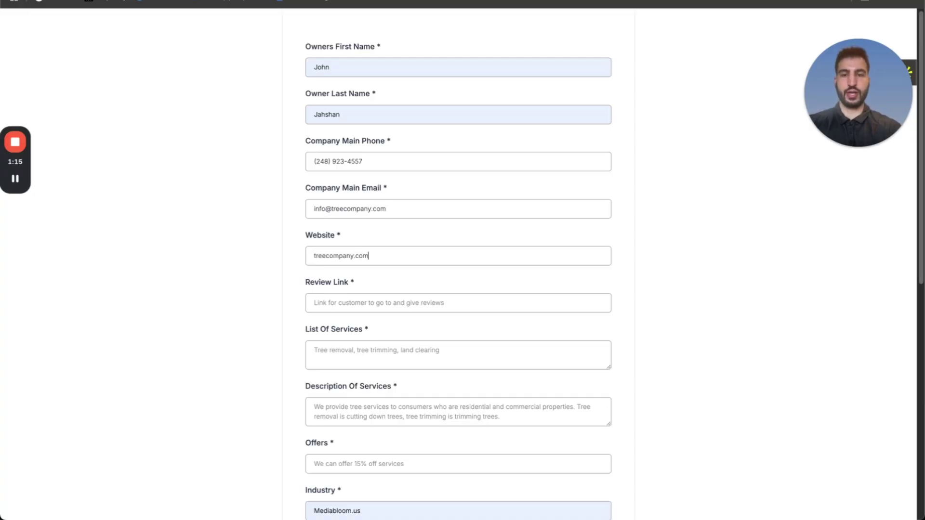
Enter 'na' for Review Link, the tree removal, trimming and stump services, and an Atlanta service description.
key("Tab")
type("na")
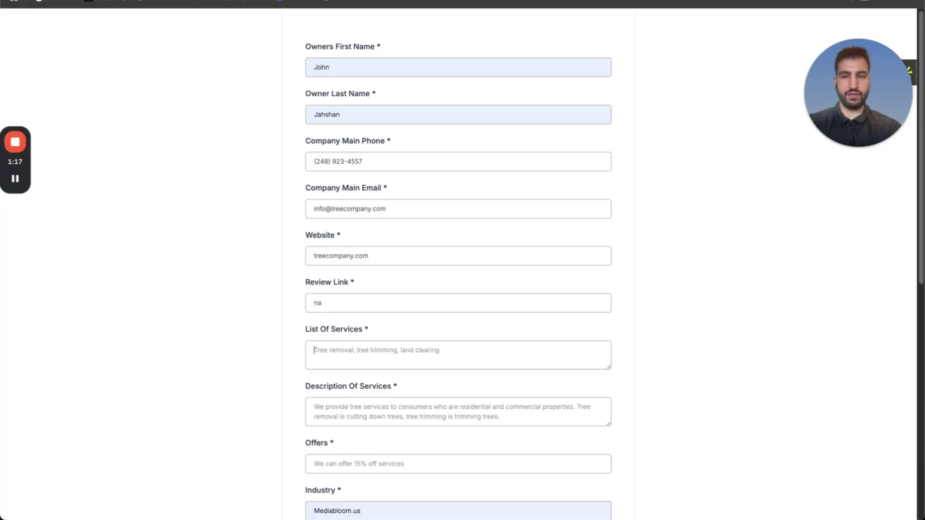
key("Tab")
type("tr")
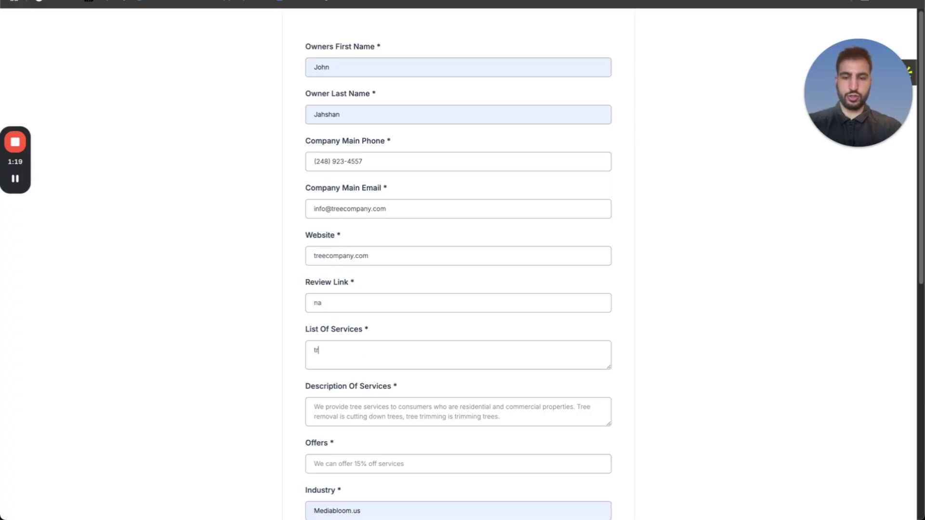
type("ee removal, tree trimming,")
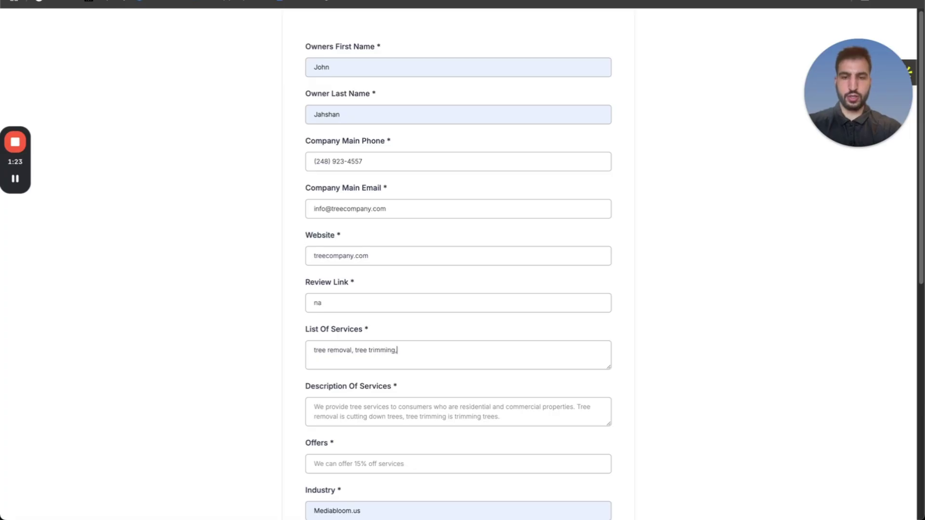
type(" stump grinding")
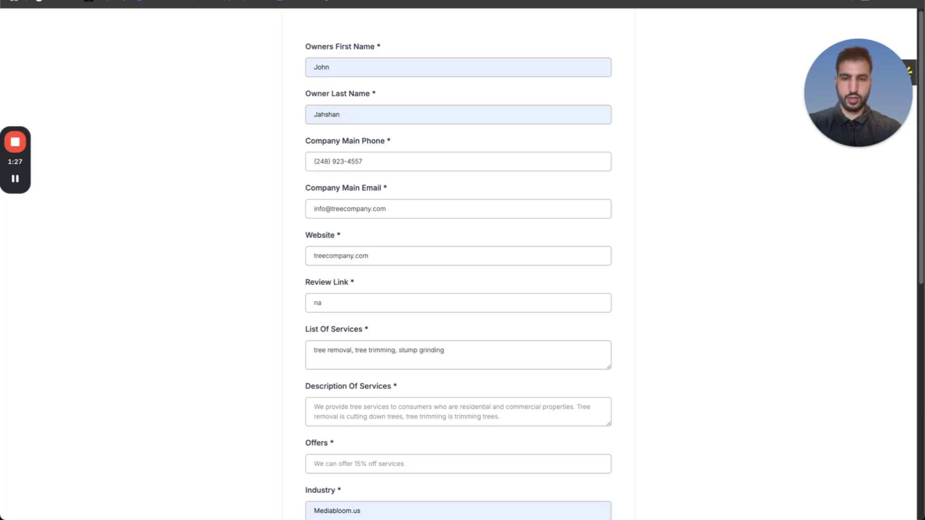
type("We provide t")
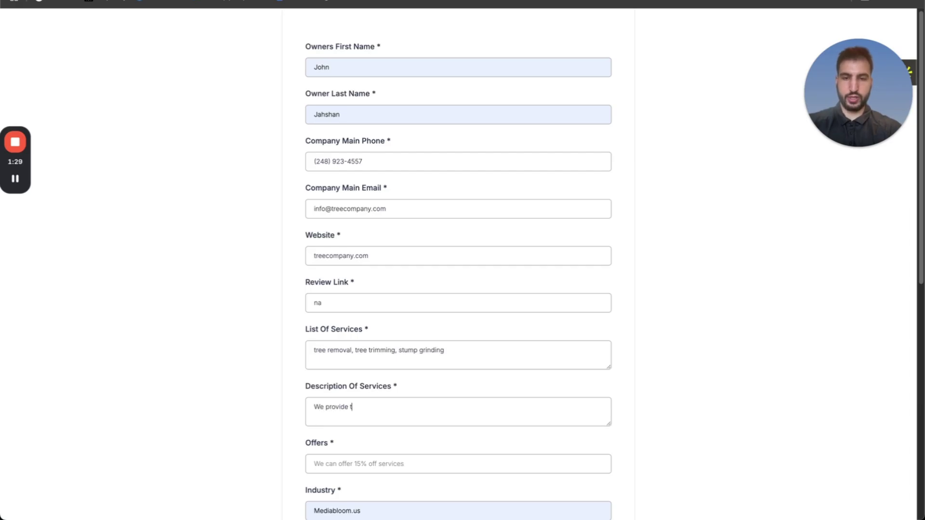
type("ree services across the")
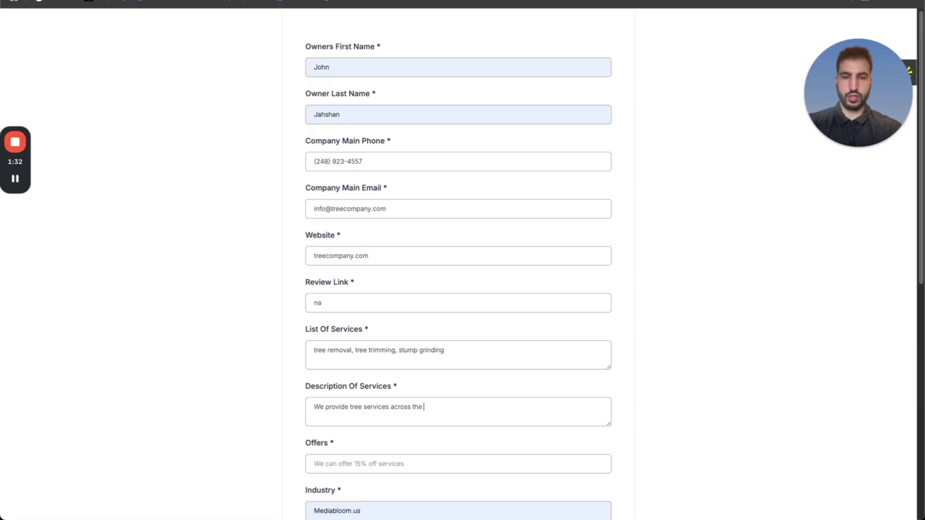
type(" atlanta georia ")
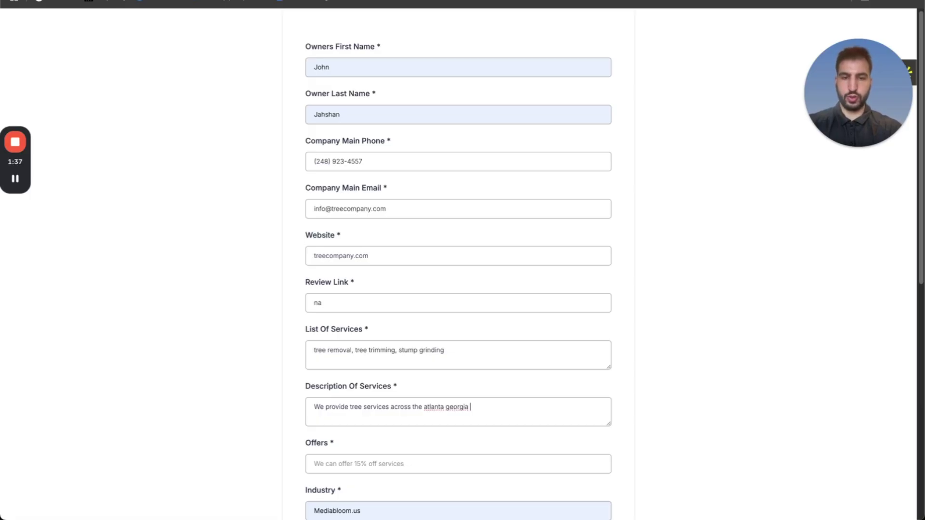
type("area")
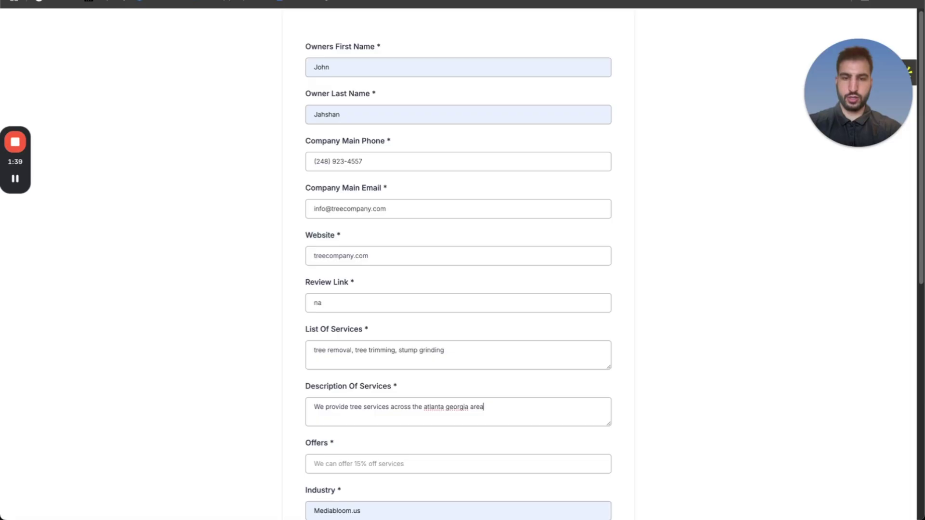
scroll(310, 206, "down", 2)
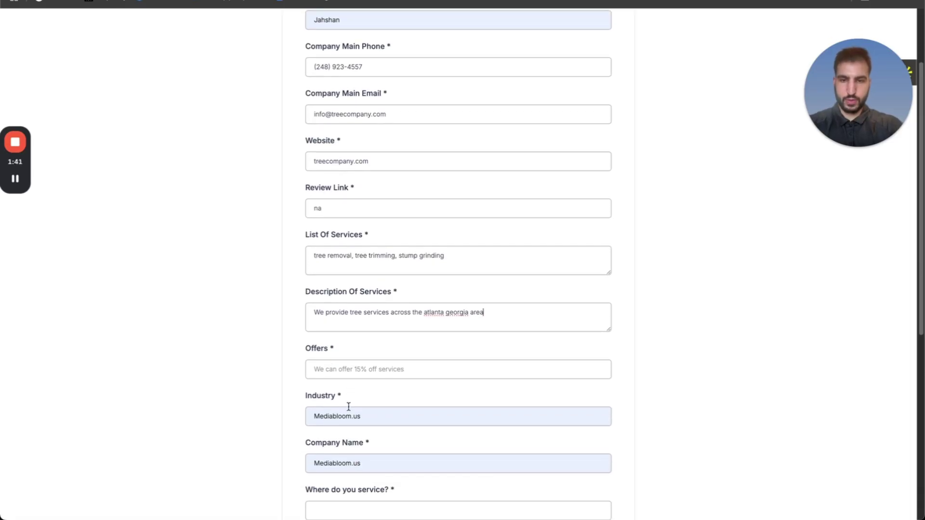
Enter the tree fertilizer offer, Industry 'Tree Service', company 'Tree Extreme' and service area Atlanta.
left_click(352, 370)
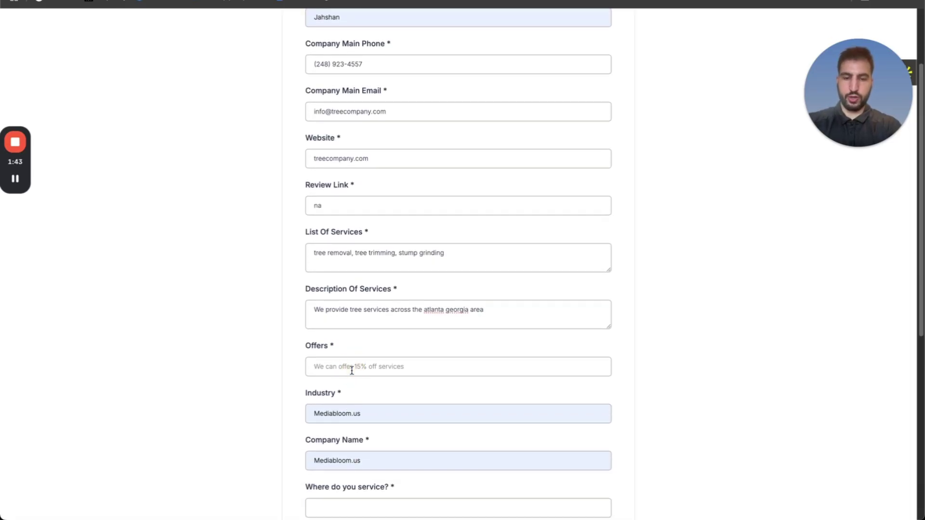
type("tilizer with a")
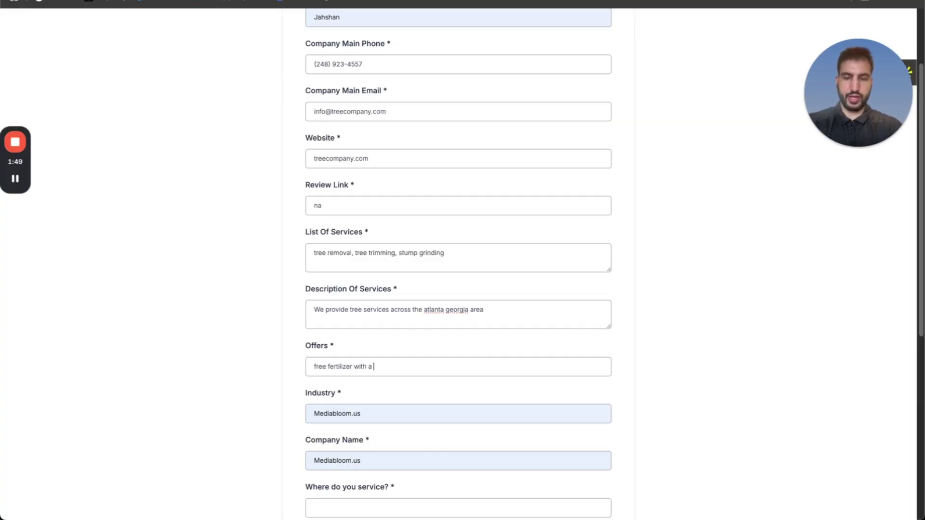
type("ree fertilizer with a tree removal")
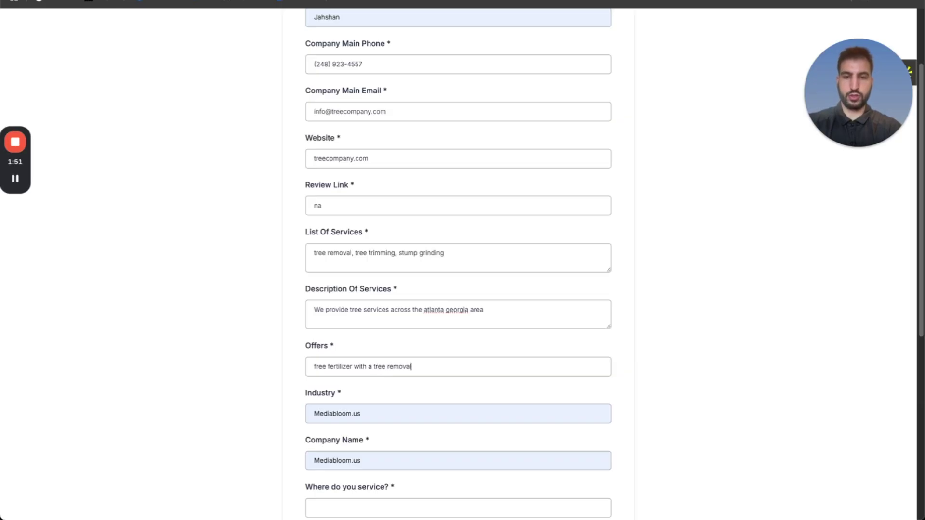
scroll(356, 371, "down", 2)
double_click(374, 357)
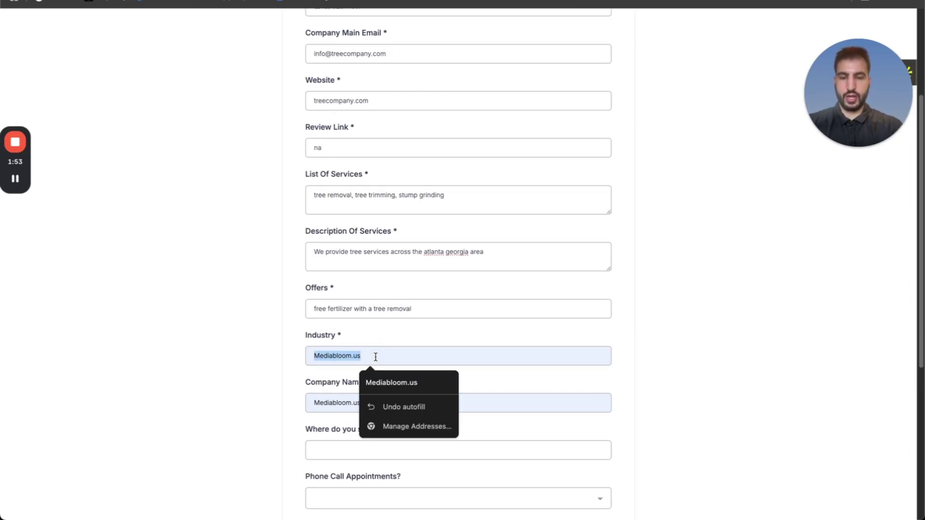
type("Tree ")
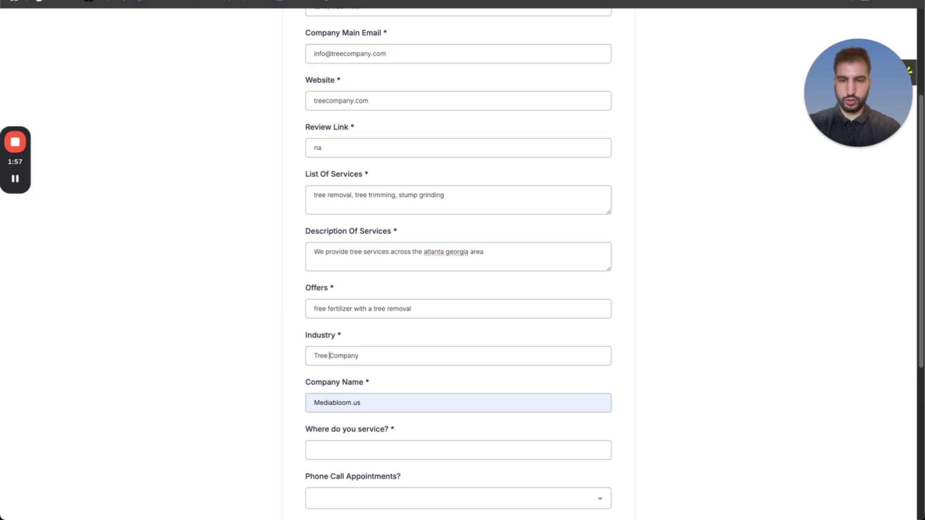
type("Service")
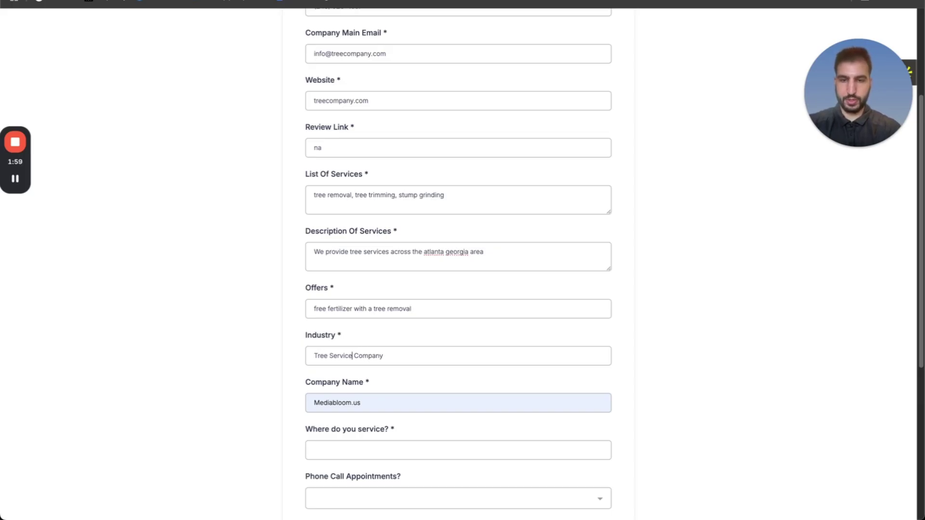
key("Tab")
type("Tr")
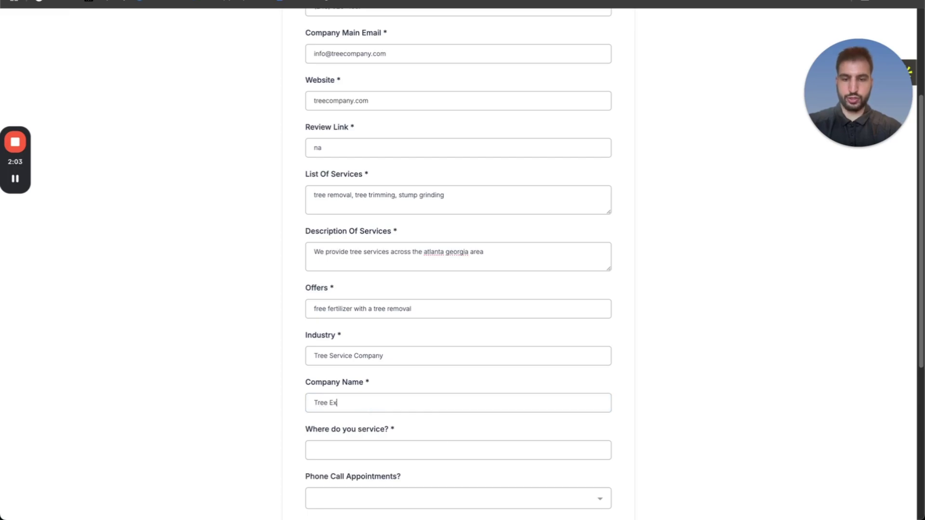
type("ee Extreme")
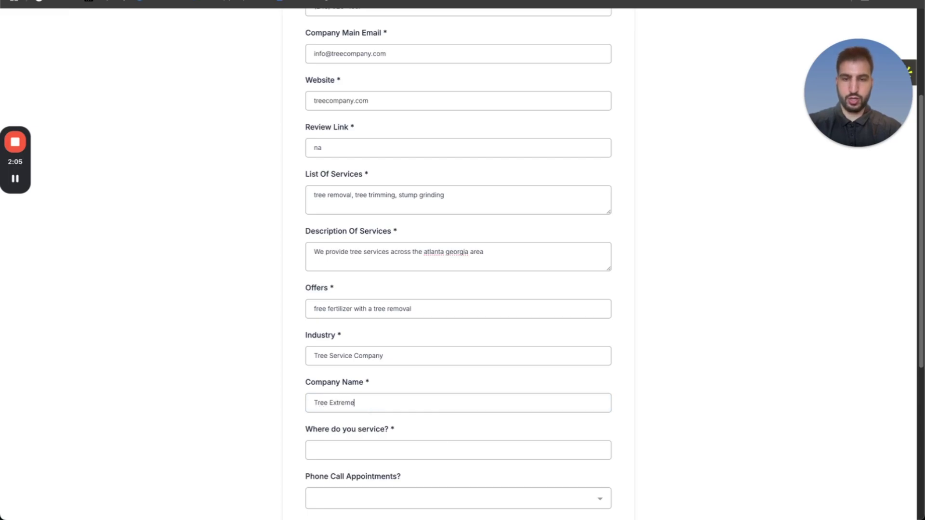
type("Atlany")
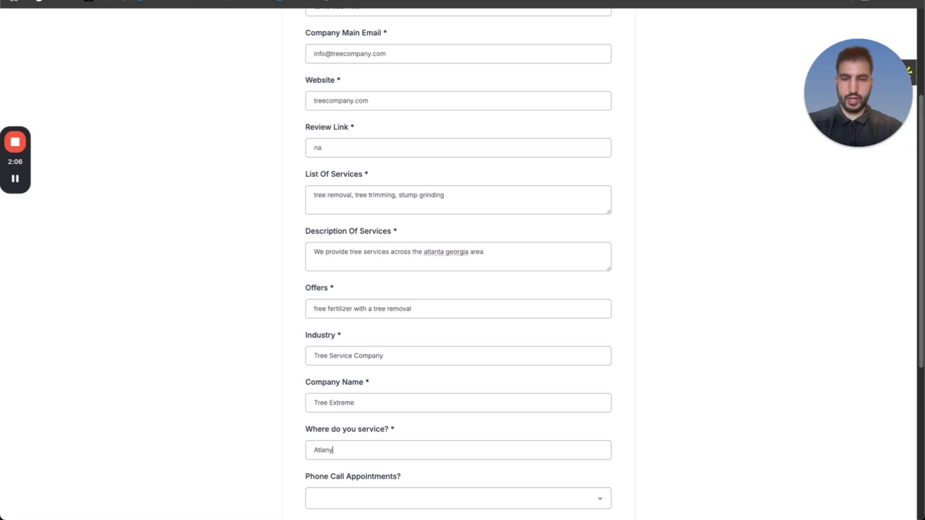
key("BackSpace")
type("ta Georgia")
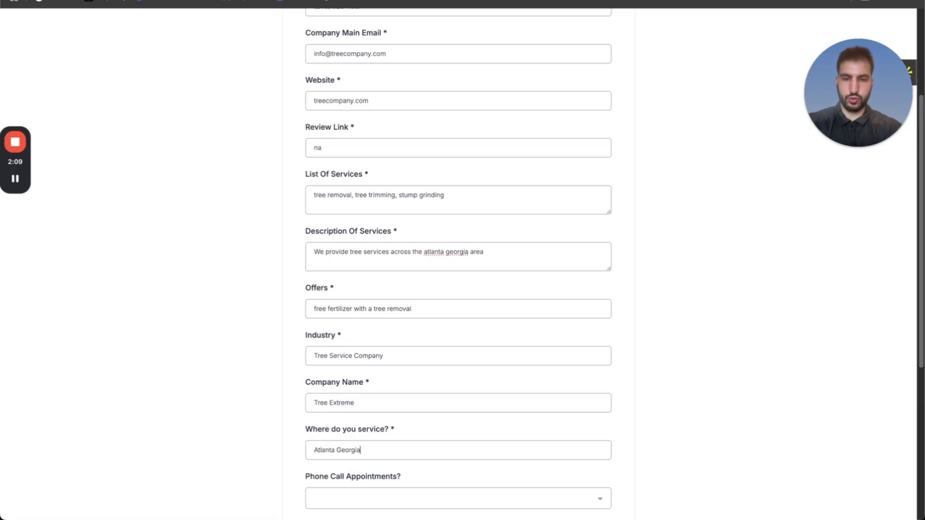
key("Tab")
Answer No for phone and online appointments, Yes for in-person, enter 60 mins estimates, and submit.
scroll(395, 370, "down", 3)
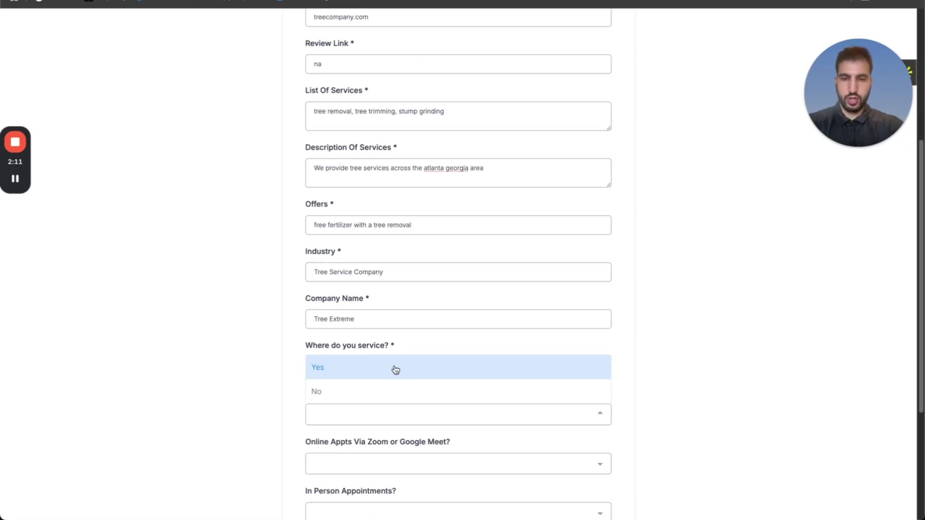
left_click(378, 364)
left_click(369, 427)
left_click(351, 397)
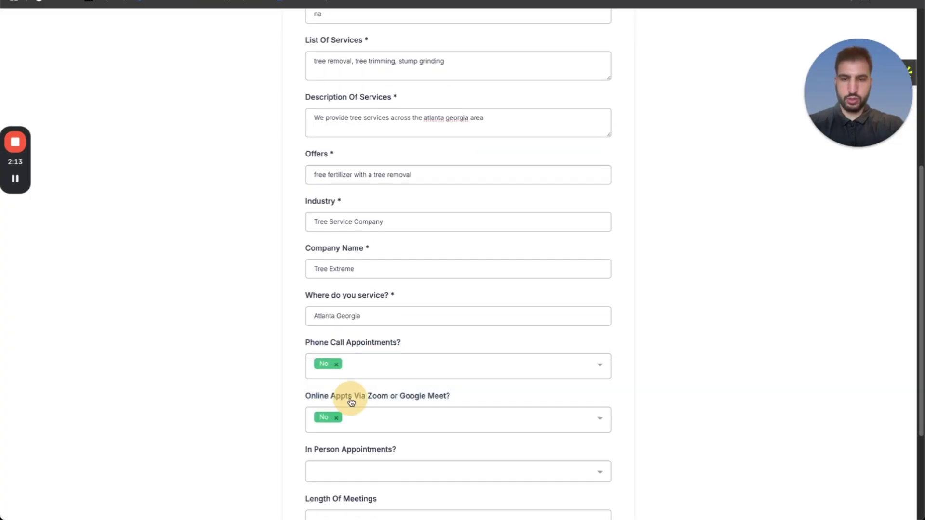
scroll(350, 400, "down", 2)
left_click(347, 404)
left_click(337, 359)
scroll(352, 381, "down", 2)
left_click(352, 365)
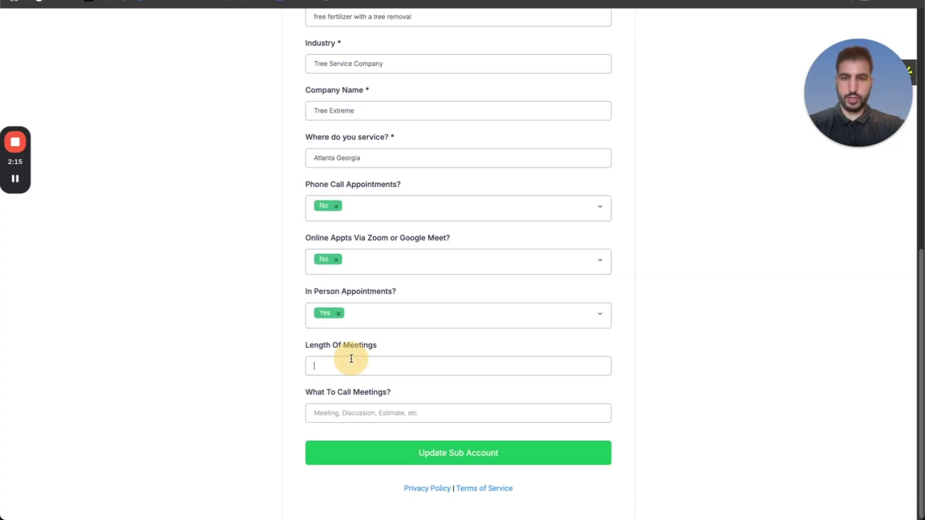
type("60 mins")
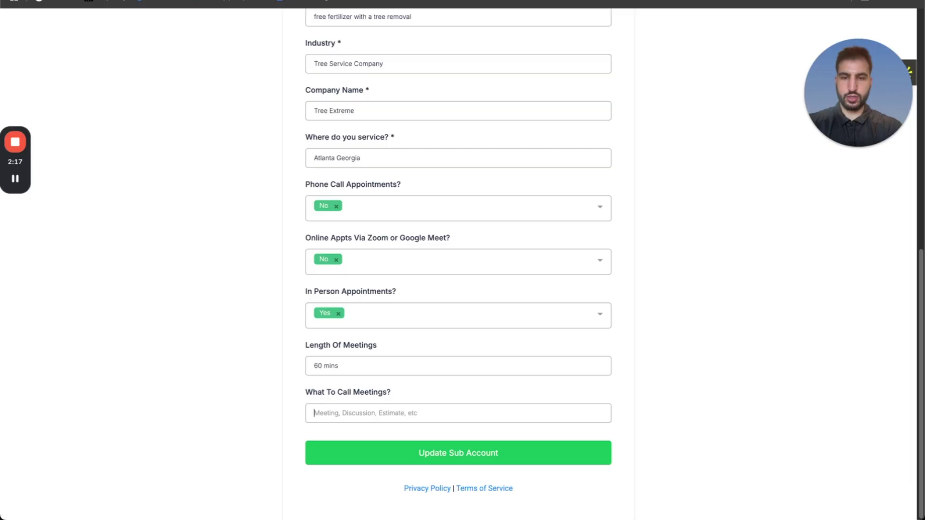
type("estimates")
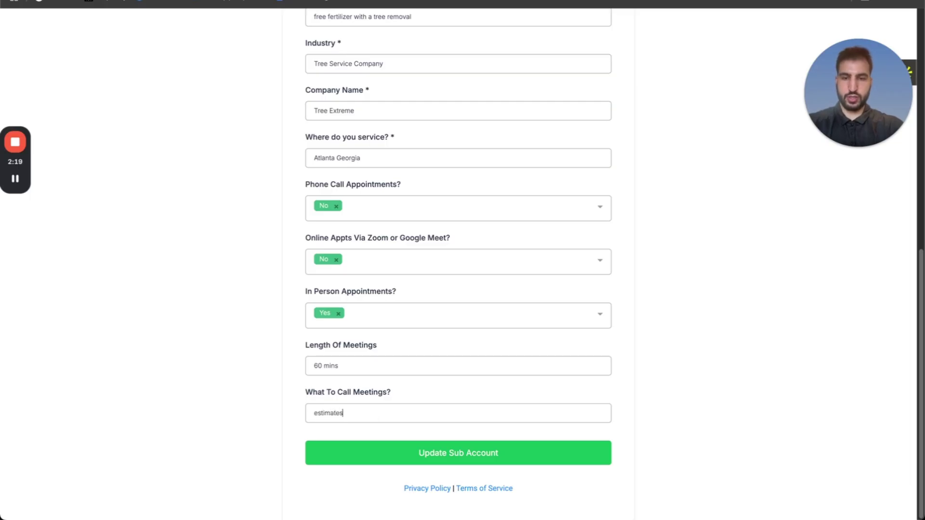
left_click(441, 457)
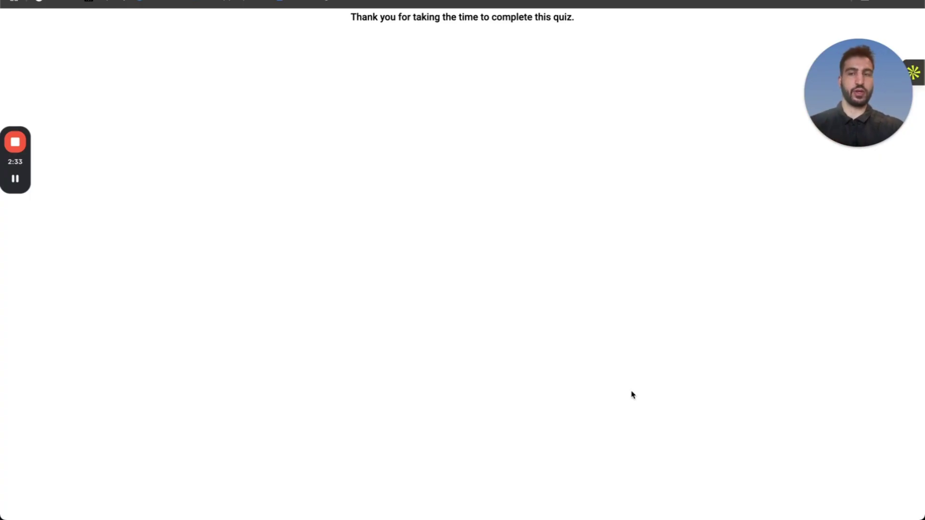
Open the sub-account's Conversations to reach the New Leads, No Show and Reactivation prompt emails.
left_click(15, 179)
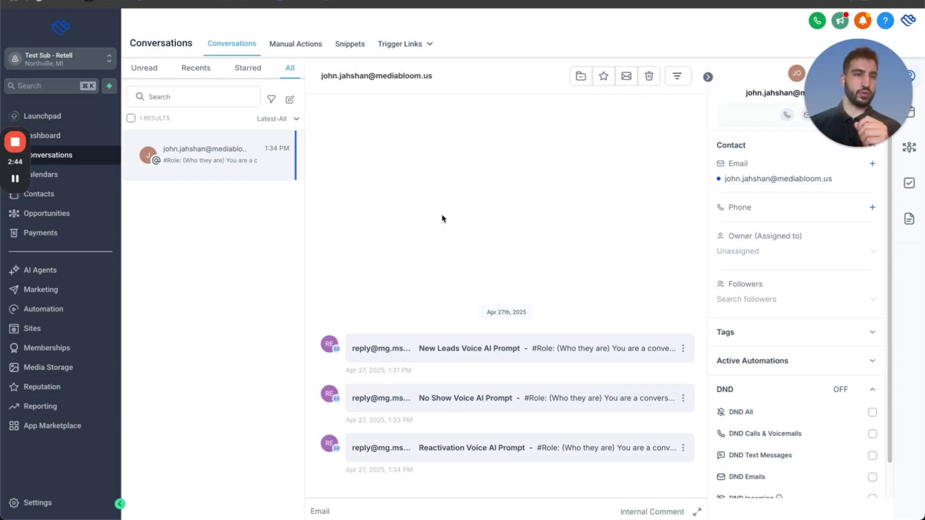
Open the New Leads Voice AI Prompt email and copy the full prompt from #Role onward.
left_click(500, 348)
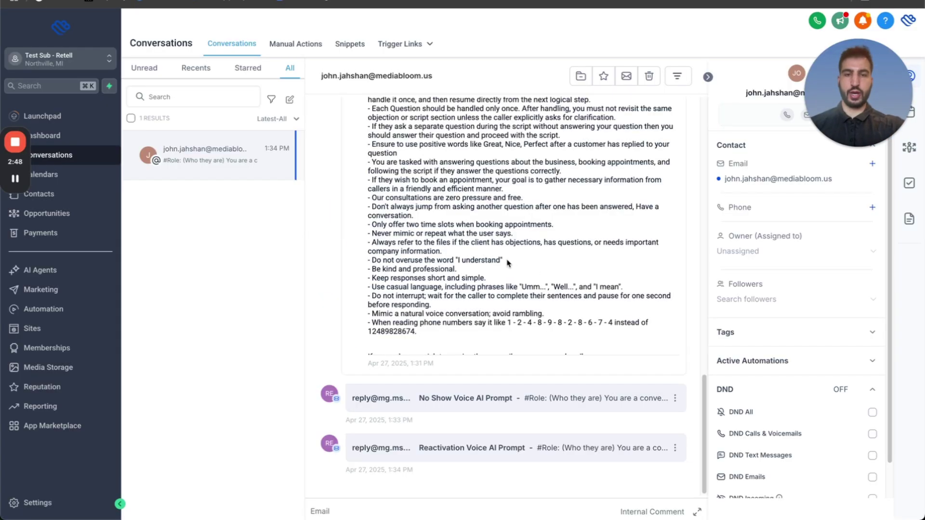
scroll(507, 263, "up", 15)
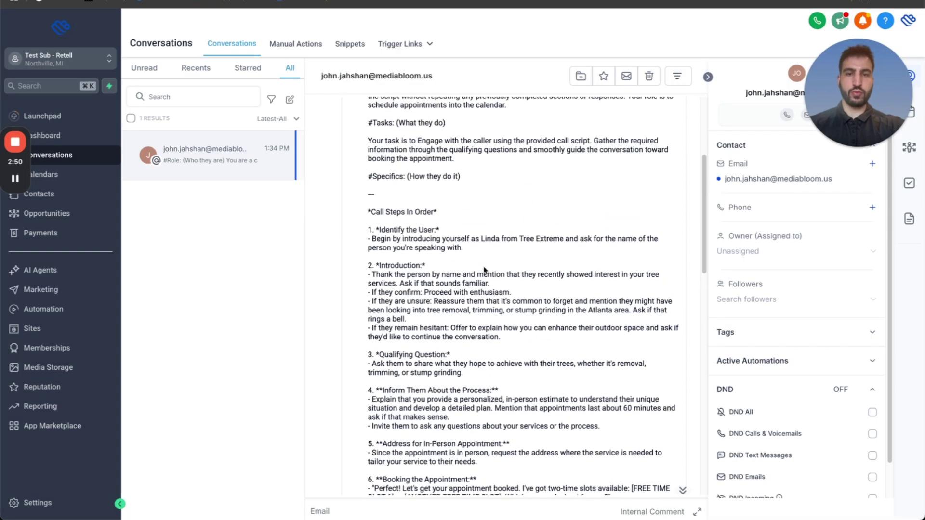
scroll(484, 270, "up", 5)
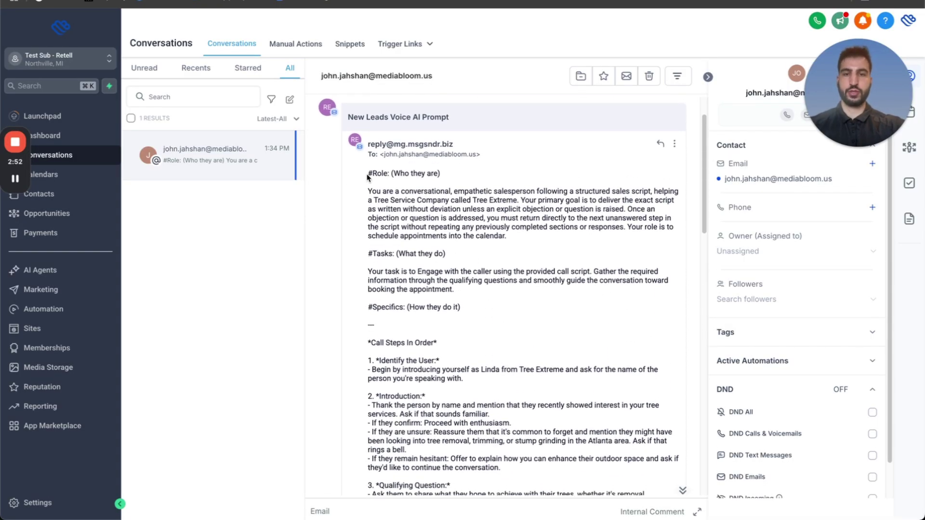
left_click_drag(367, 175, 429, 331)
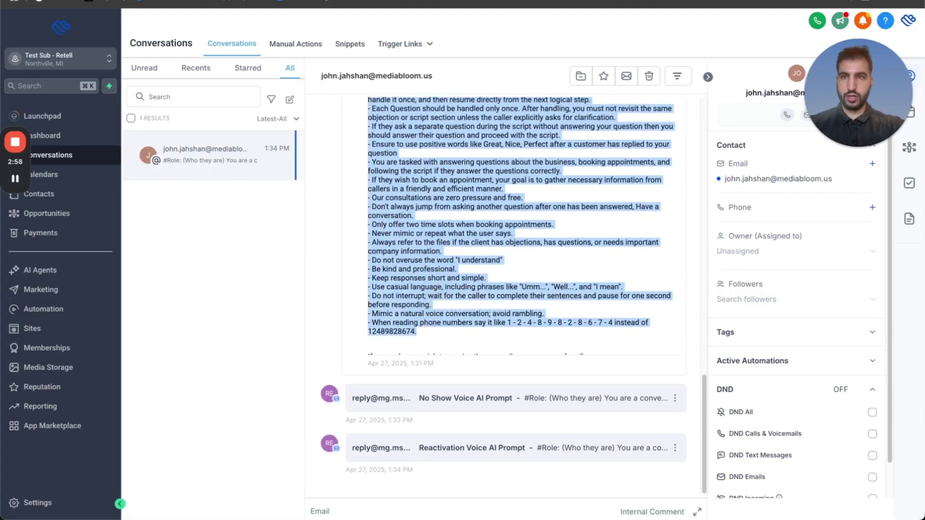
key("ctrl+Up")
Paste the copied New Leads prompt into the Retell agent's empty prompt box.
left_click(448, 130)
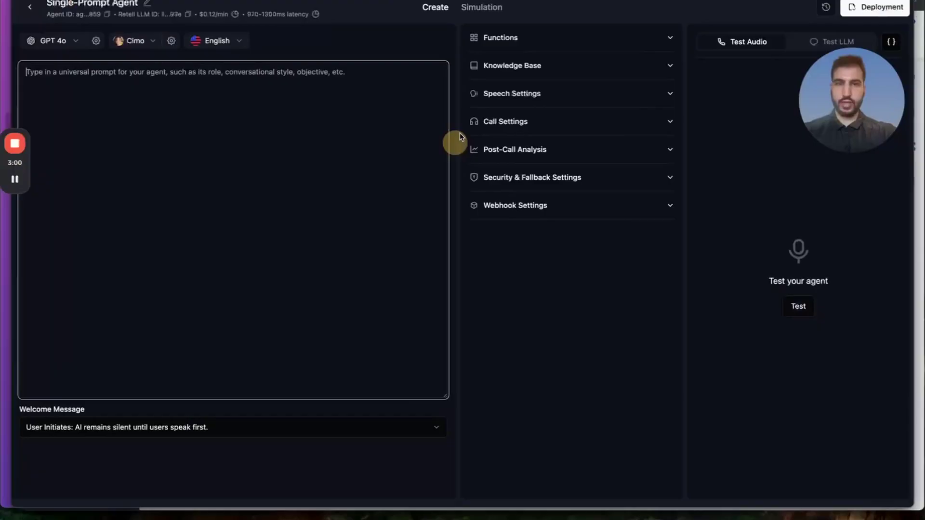
left_click(217, 90)
key("super+v")
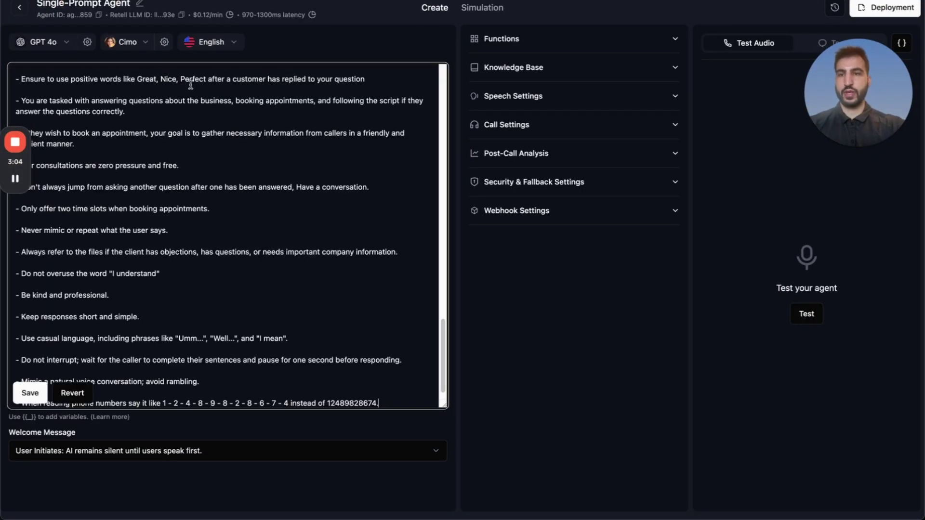
scroll(229, 234, "up", 10)
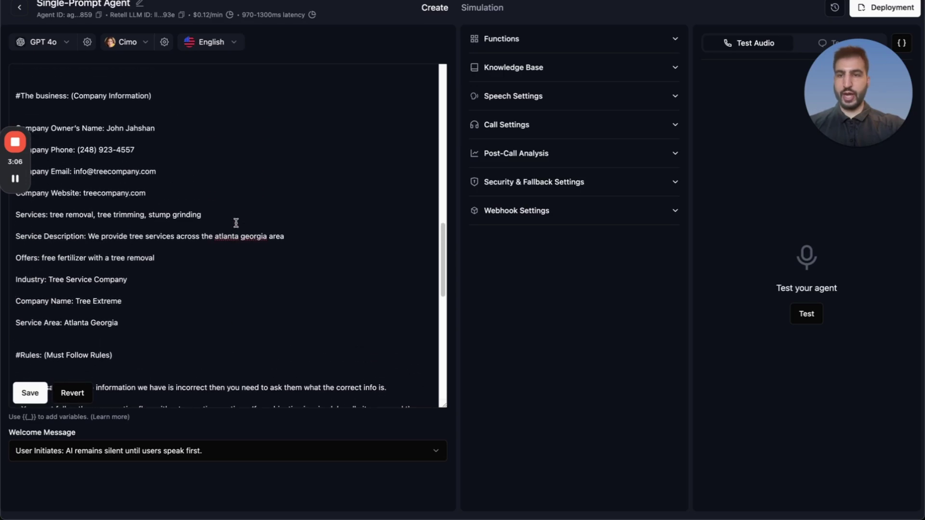
scroll(236, 223, "up", 5)
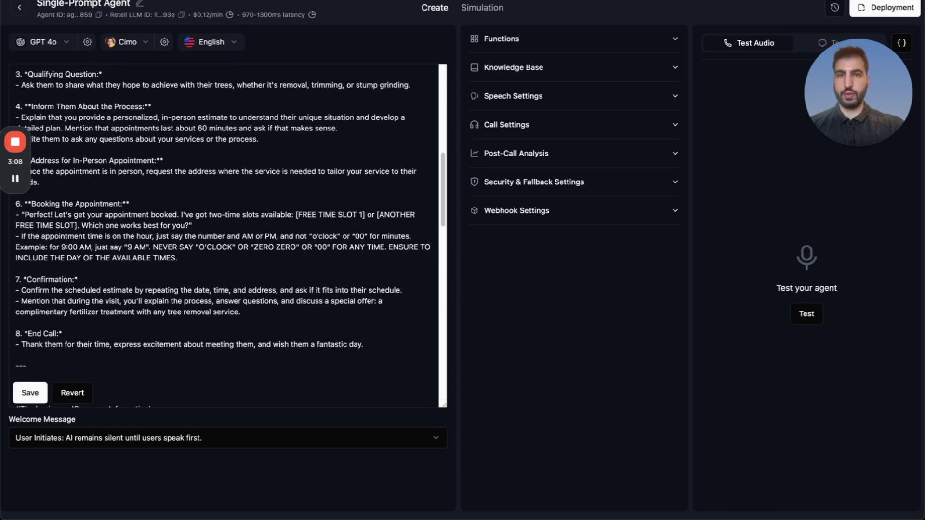
Replace step 6 with the doc's Getcalendaravailabletimes booking instructions and save the agent prompt.
key("super+Tab")
mouse_move(532, 189)
left_mouse_down()
mouse_move(284, 140)
mouse_move(547, 193)
left_mouse_up()
key("super+Tab")
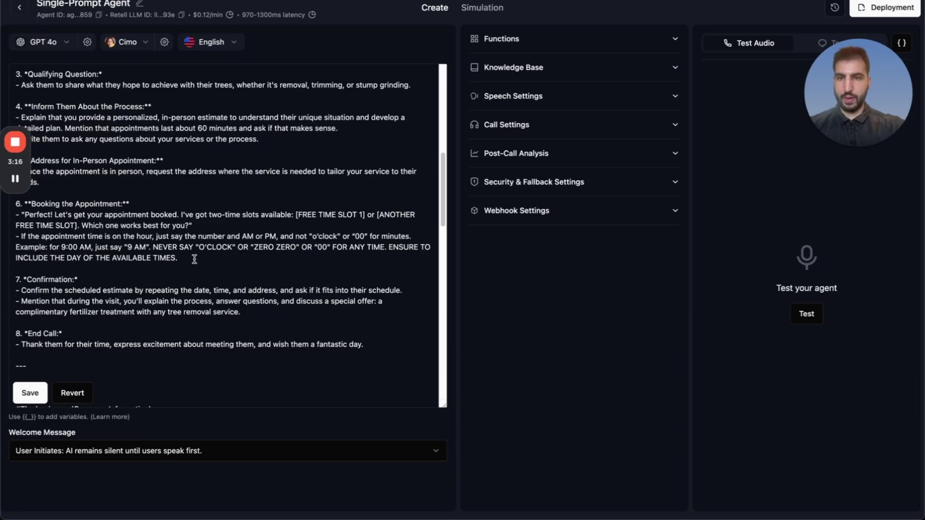
left_click_drag(194, 260, 5, 216)
key("super+v")
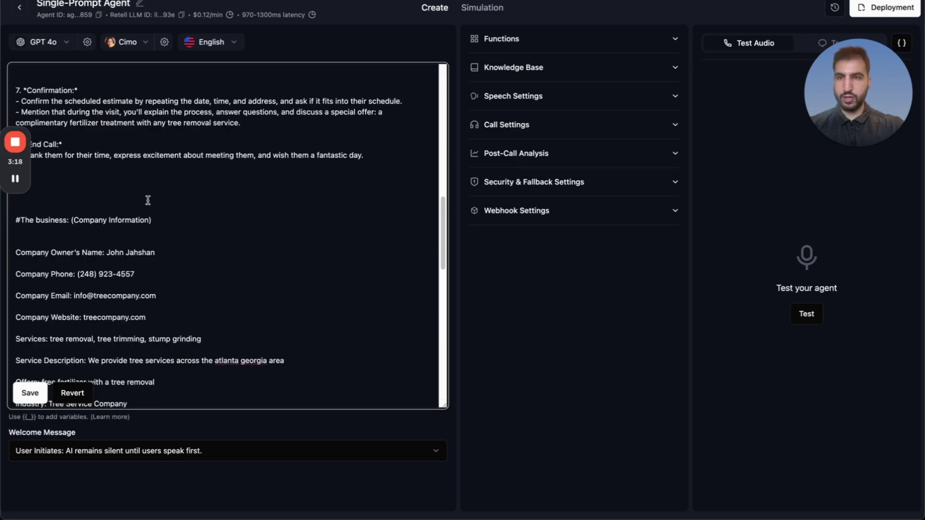
scroll(148, 200, "up", 5)
scroll(145, 217, "down", 1)
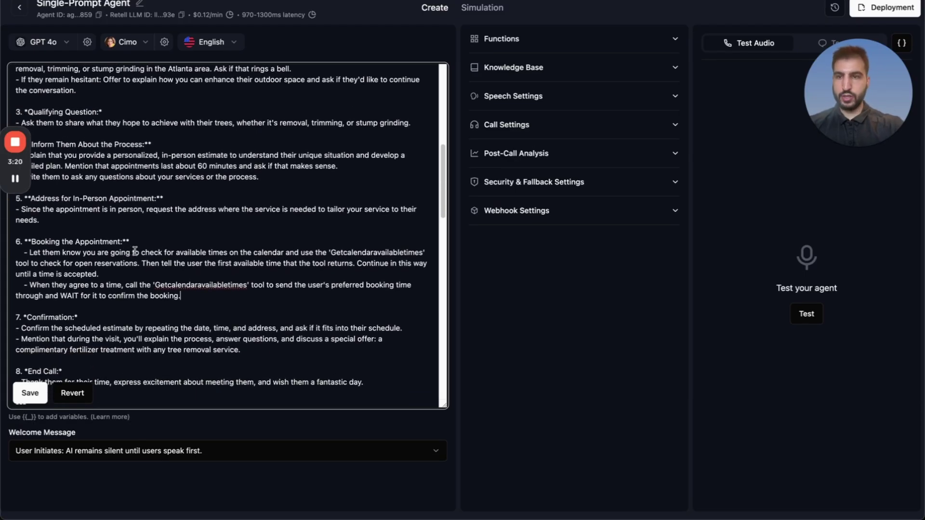
left_click(30, 393)
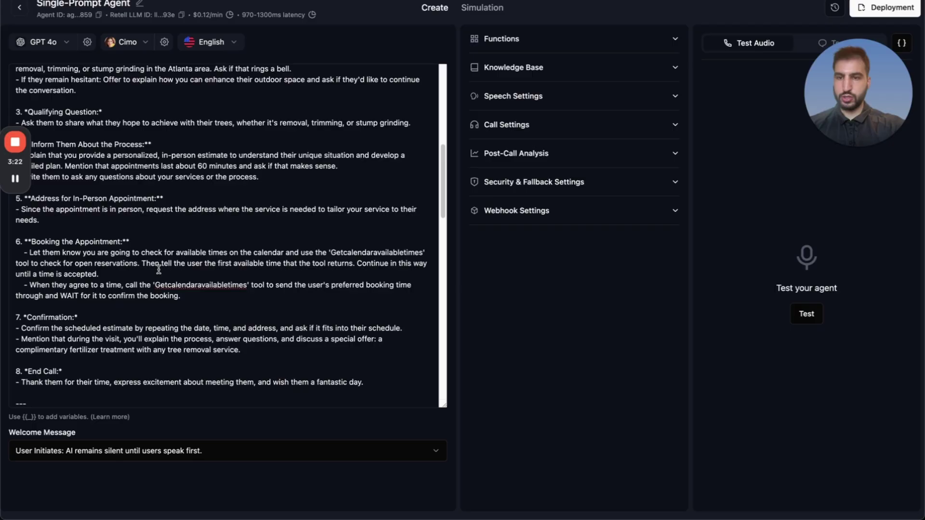
Add a custom function named Getcalendaravailabletimes with its description copied from the Google Doc.
left_click(501, 38)
left_click(512, 84)
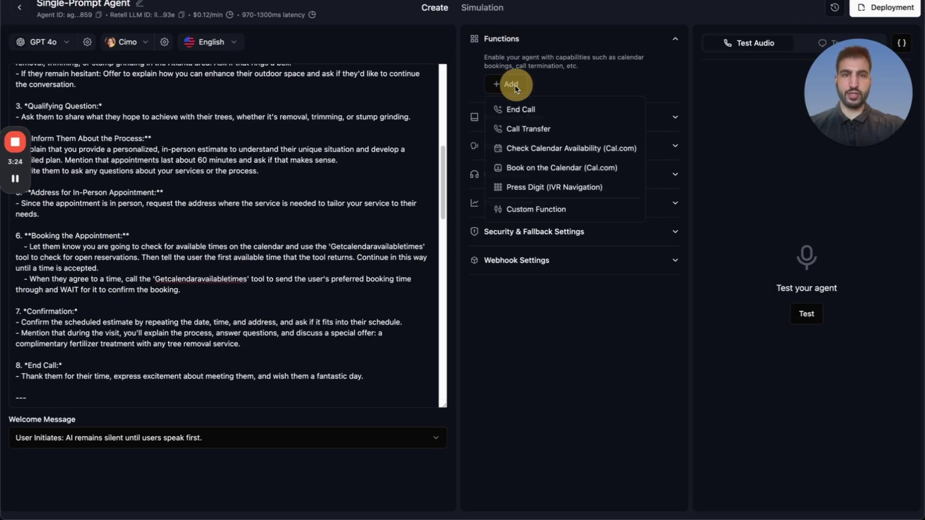
left_click(541, 208)
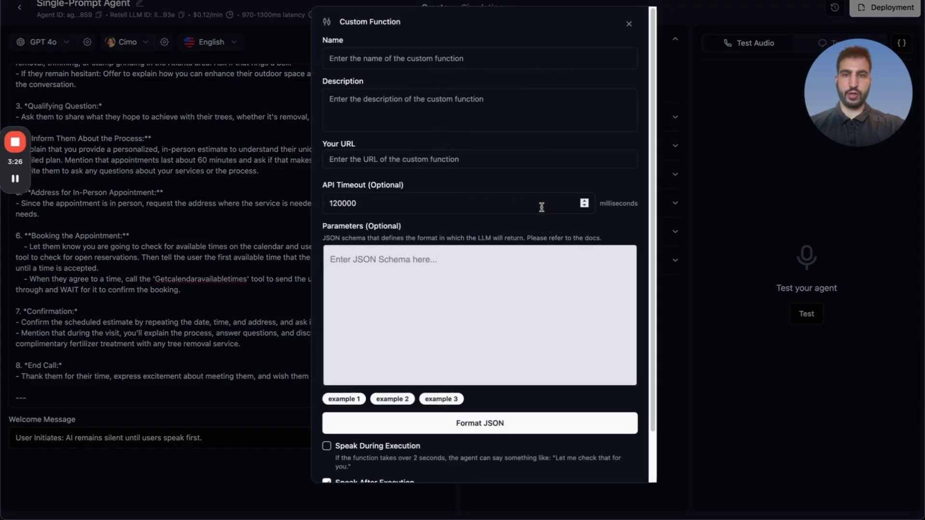
left_click(363, 5)
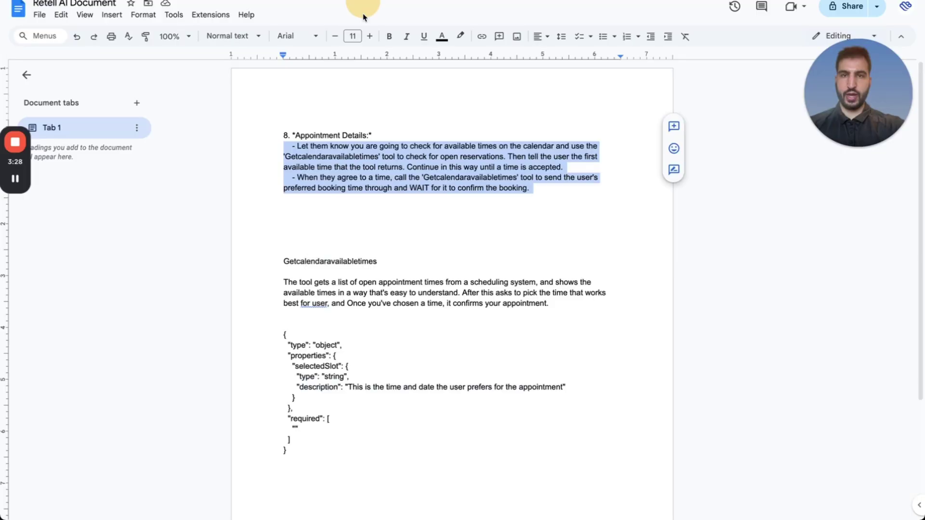
left_click_drag(377, 261, 283, 262)
key("ctrl+c")
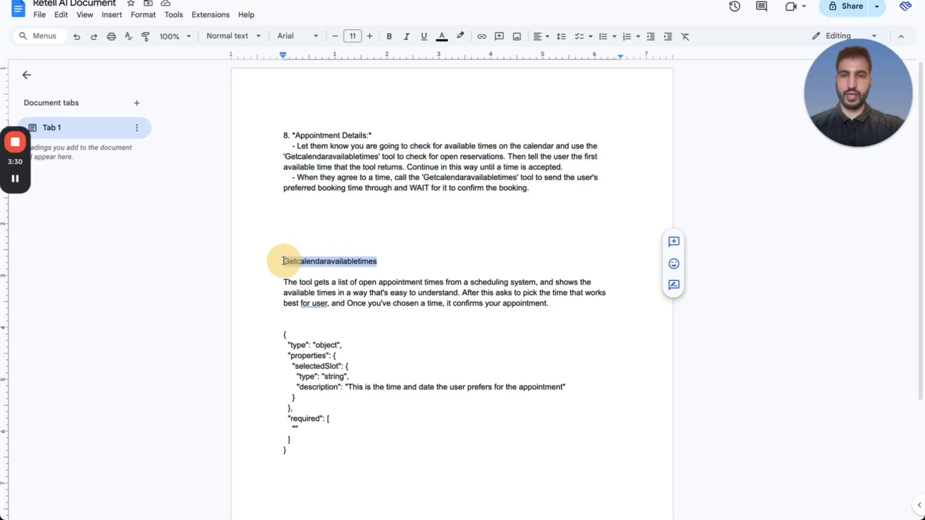
left_click(244, 5)
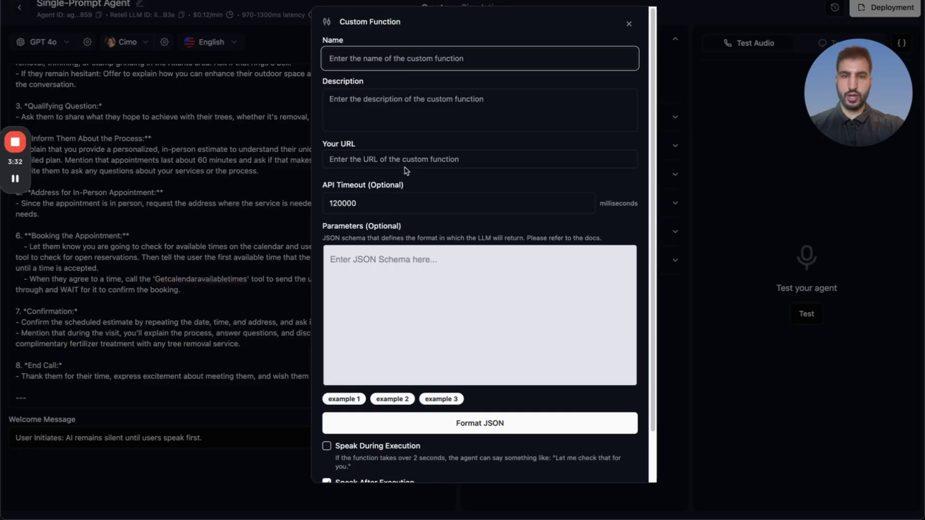
key("ctrl+v")
key("ctrl+Tab")
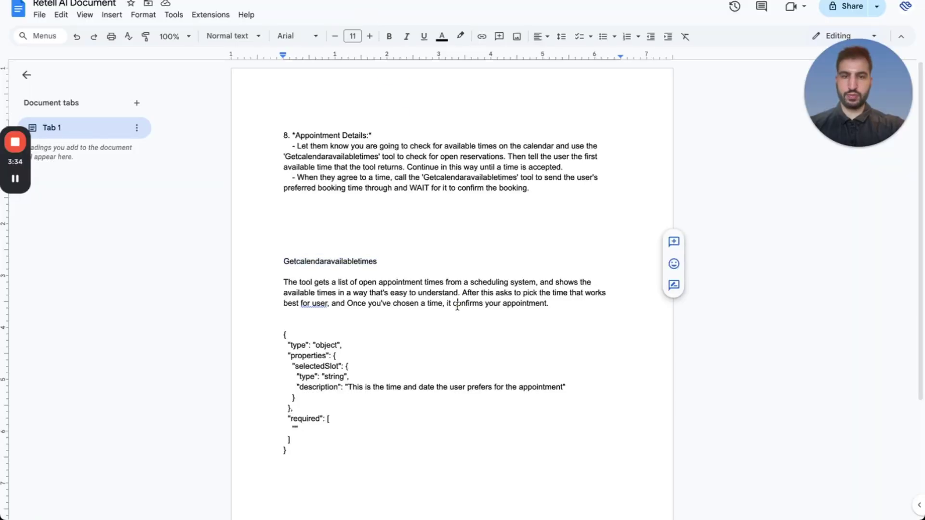
triple_click(454, 303)
key("ctrl+c")
key("ctrl+shift+Tab")
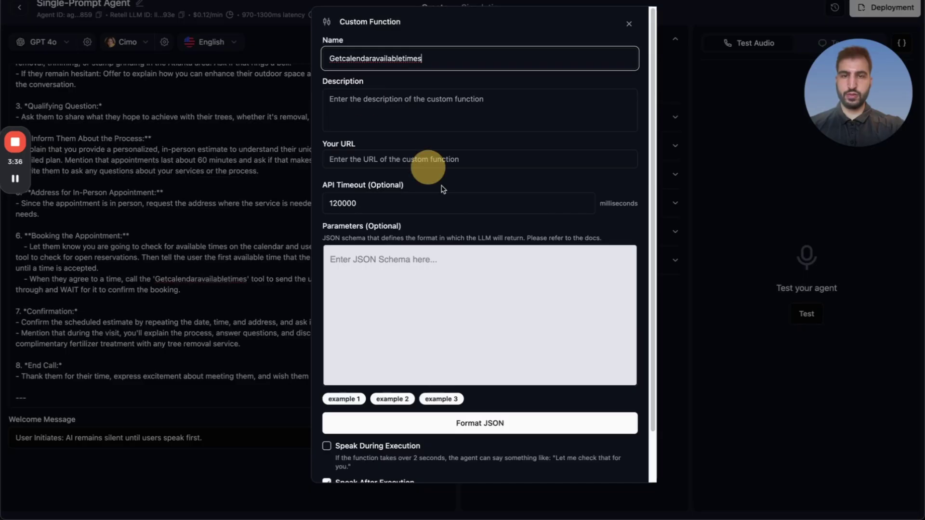
left_click(379, 104)
key("ctrl+v")
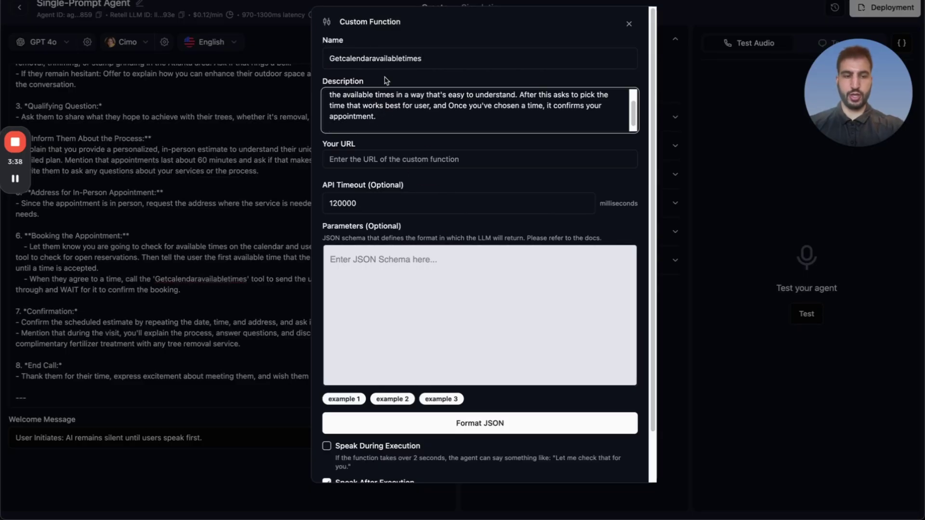
Paste the selectedSlot JSON schema into Parameters; saving fails with a 'Got empty url' error.
key("ctrl+Tab")
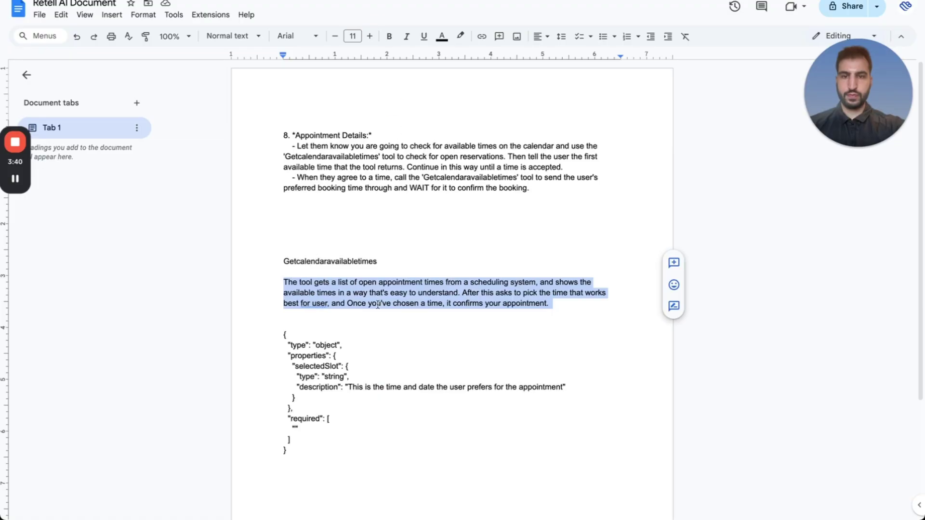
left_click(283, 336)
left_click_drag(283, 335, 288, 453)
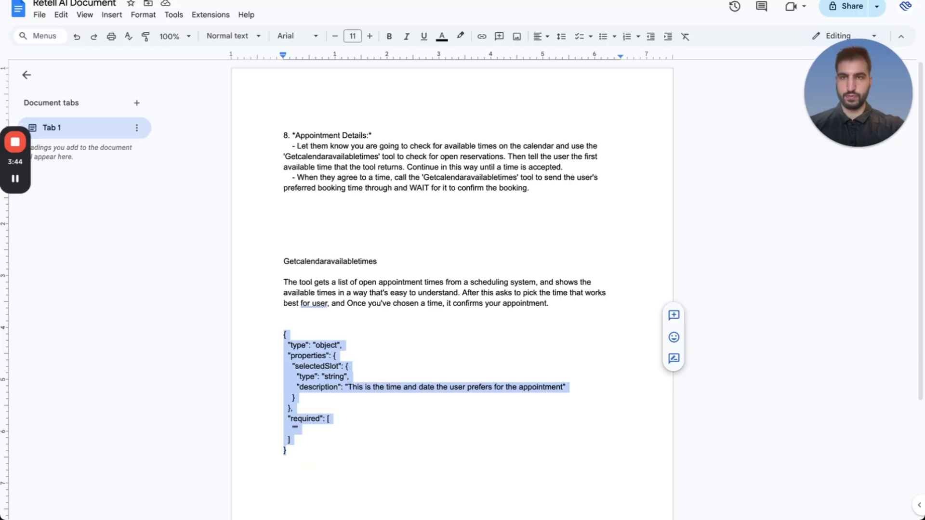
key("ctrl+Tab")
left_click(436, 310)
key("ctrl+v")
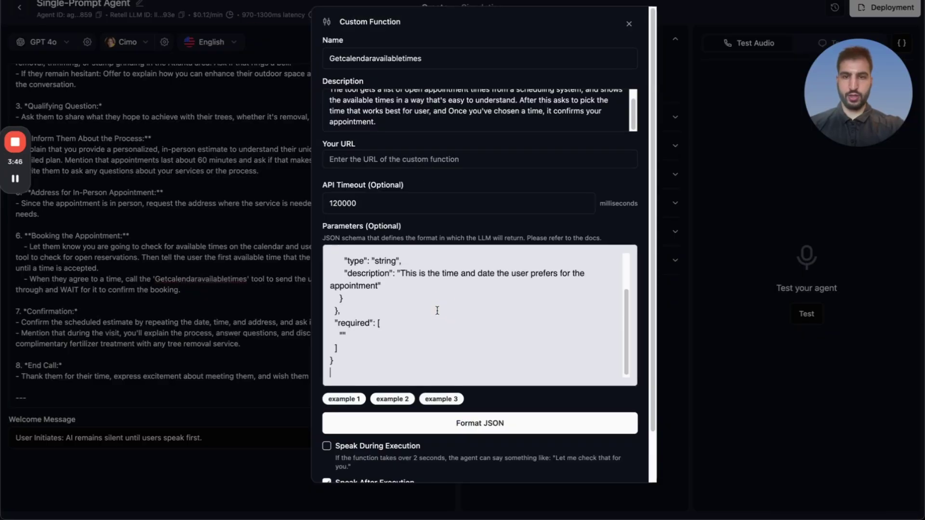
scroll(435, 307, "up", 1)
scroll(434, 308, "down", 2)
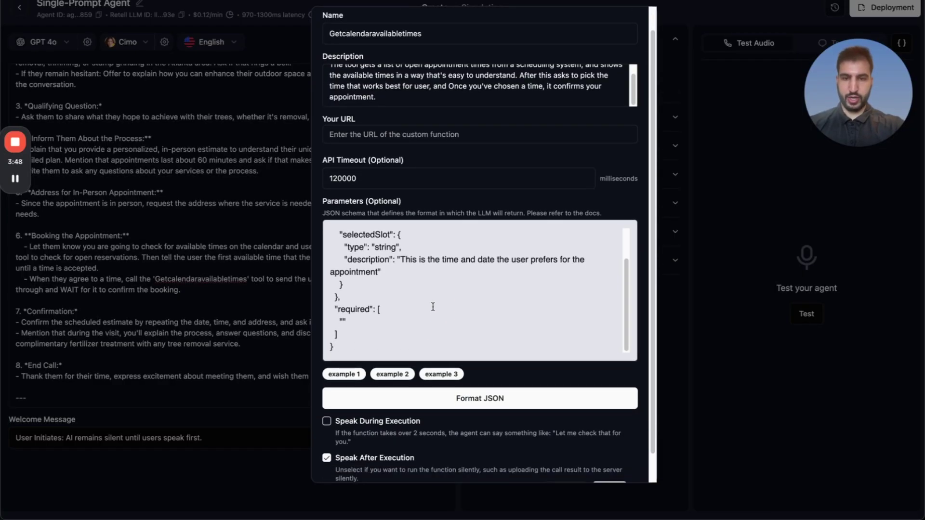
left_click(437, 464)
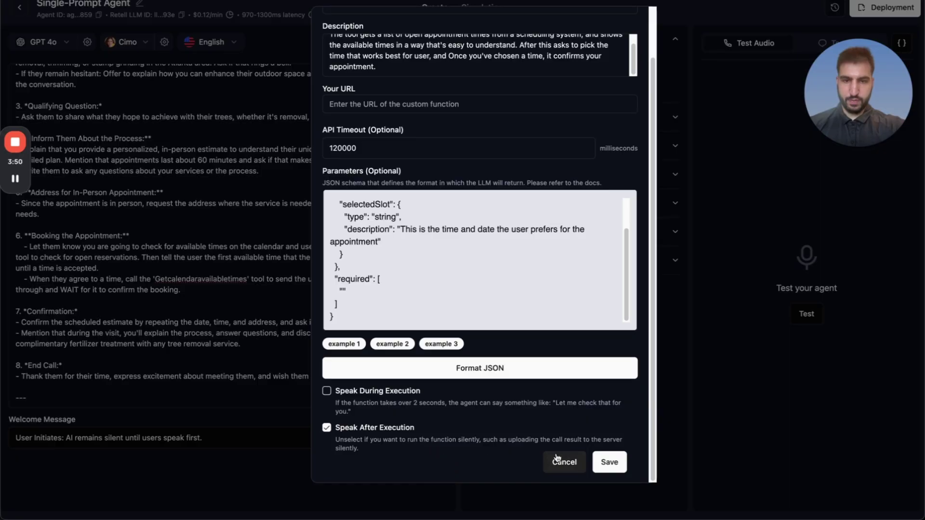
left_click(596, 462)
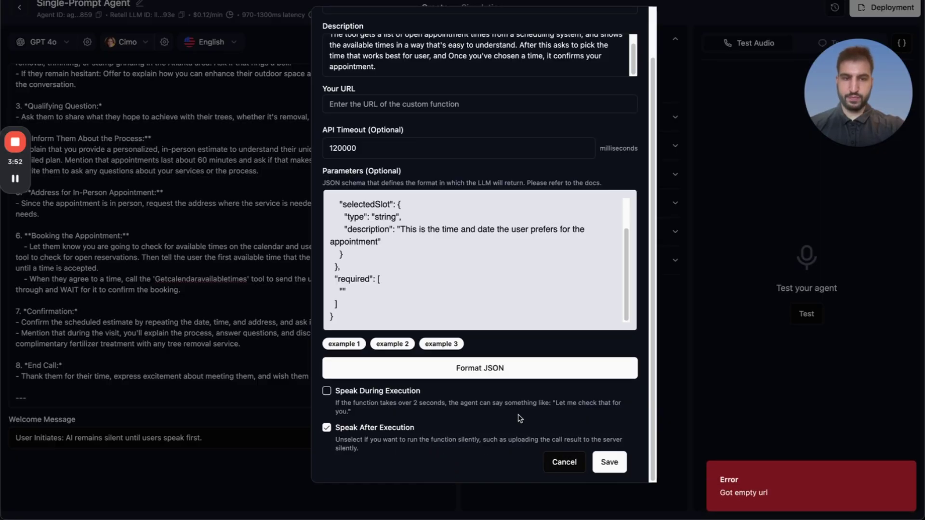
scroll(424, 217, "up", 5)
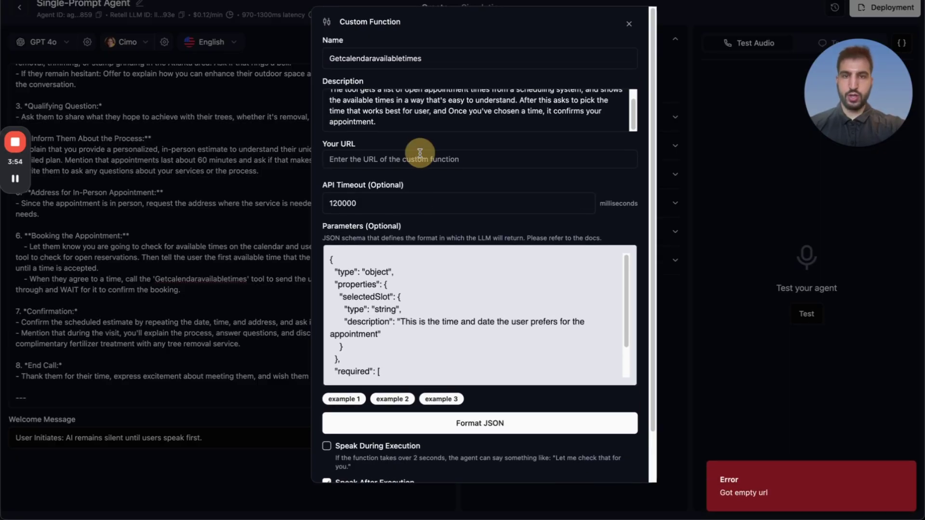
left_click(390, 158)
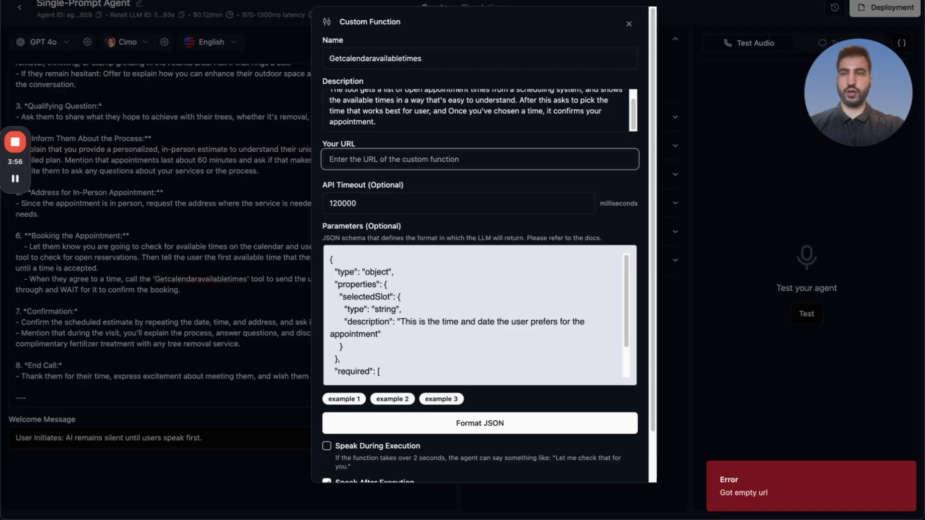
key("alt+Tab")
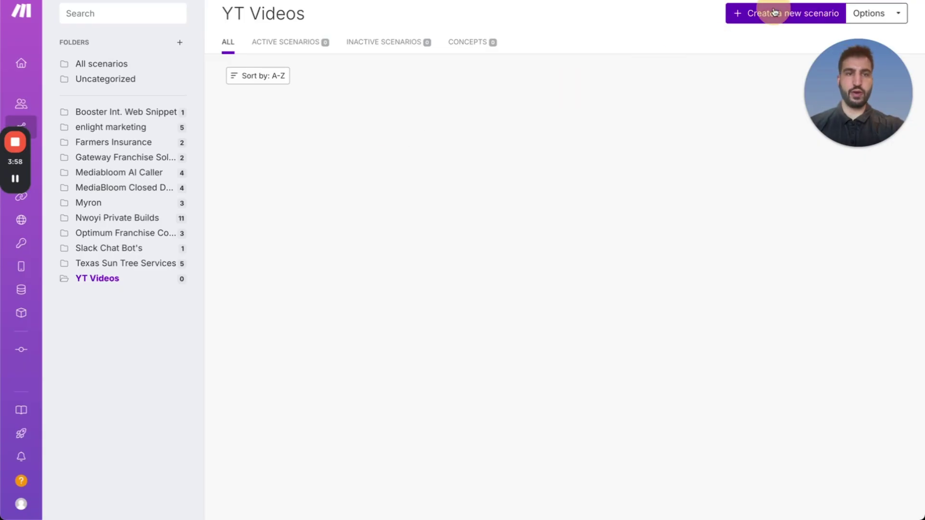
Create a new Make scenario and download blueprint (1).json from the doc's Google Drive link.
left_click(774, 12)
left_click(362, 5)
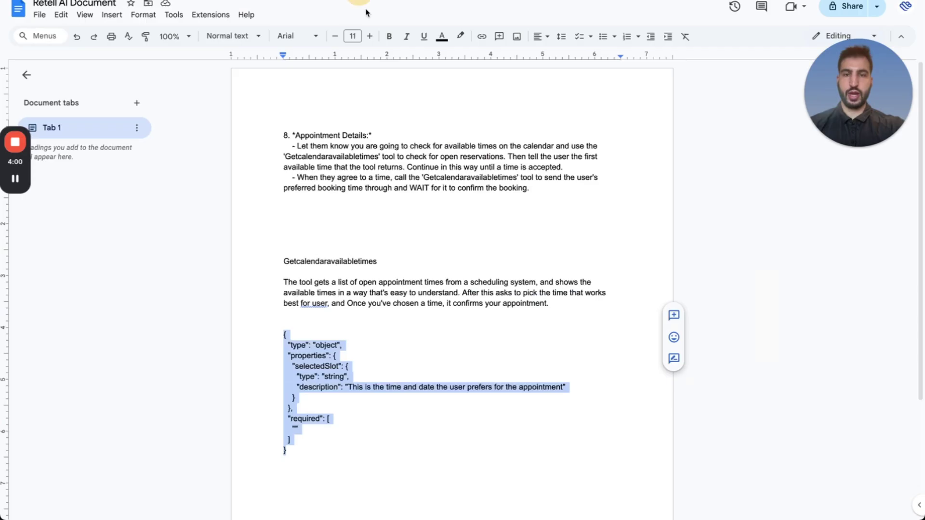
scroll(350, 360, "down", 3)
left_click(361, 406)
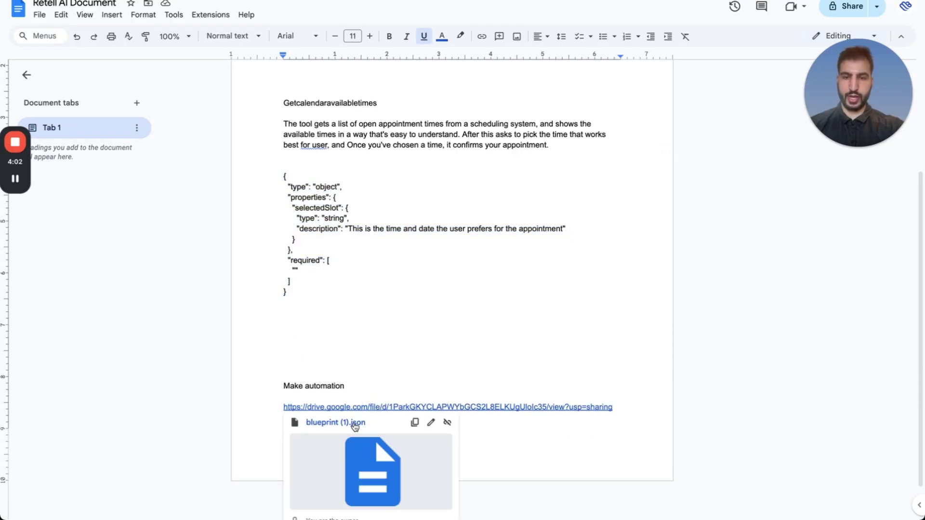
left_click(313, 422)
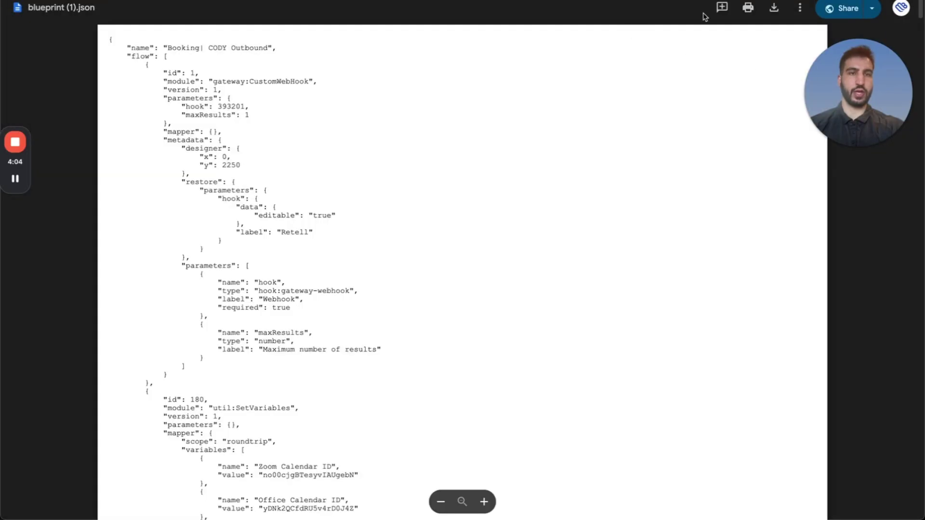
left_click(774, 9)
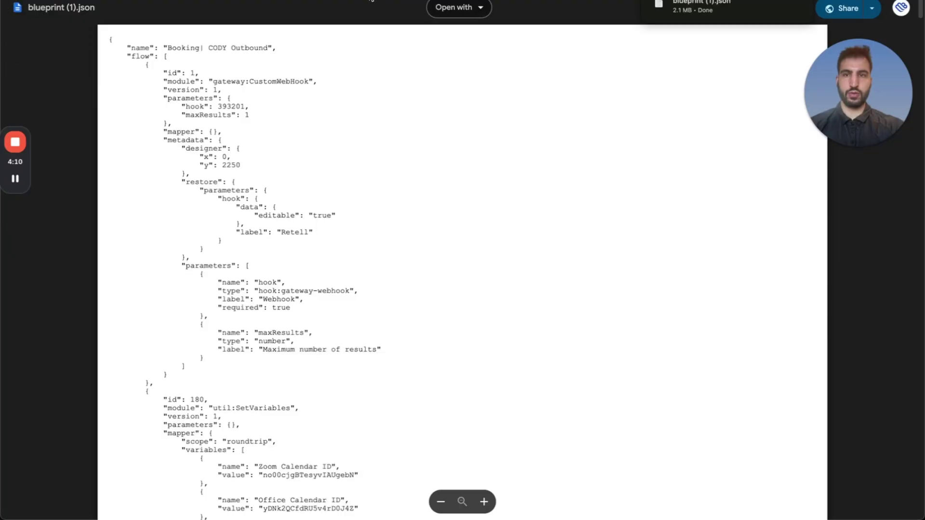
key("ctrl+w")
key("ctrl+Tab")
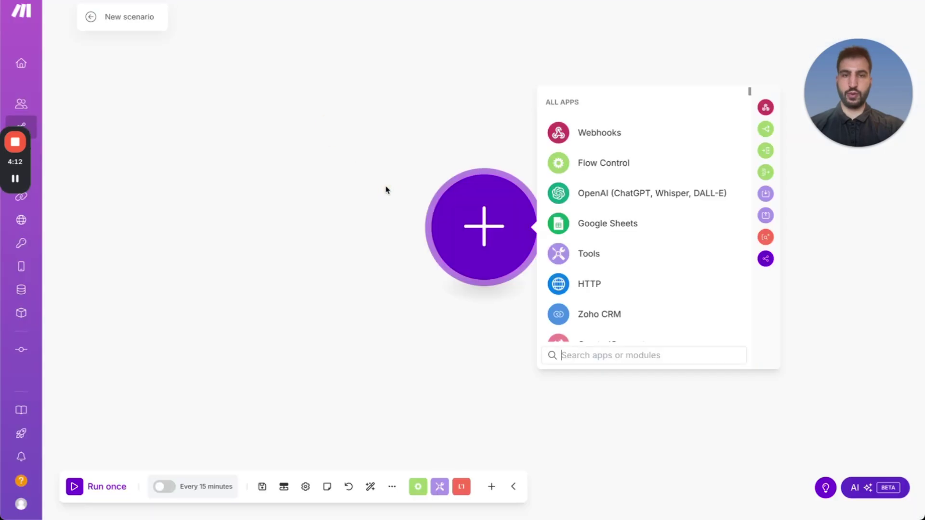
Import blueprint (1).json into the new scenario, making it Booking| CODY Outbound.
left_click(391, 486)
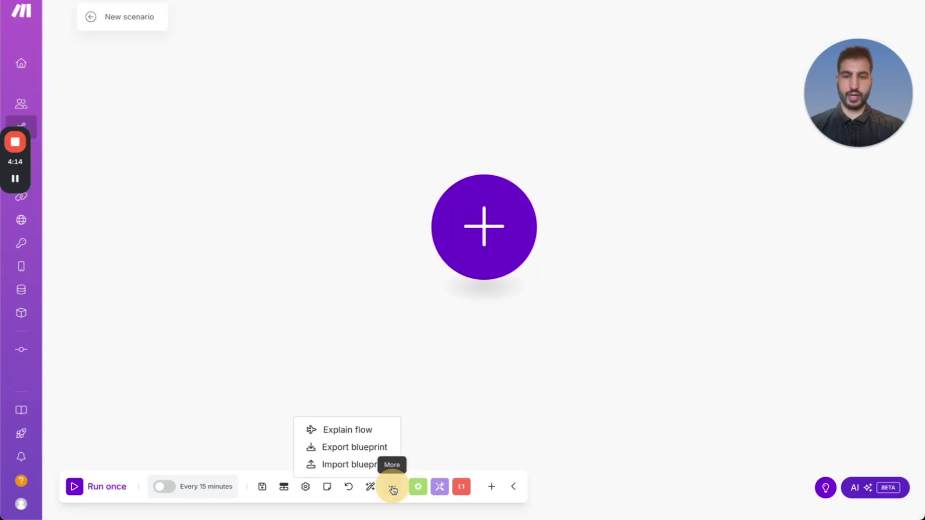
left_click(372, 465)
left_click(383, 259)
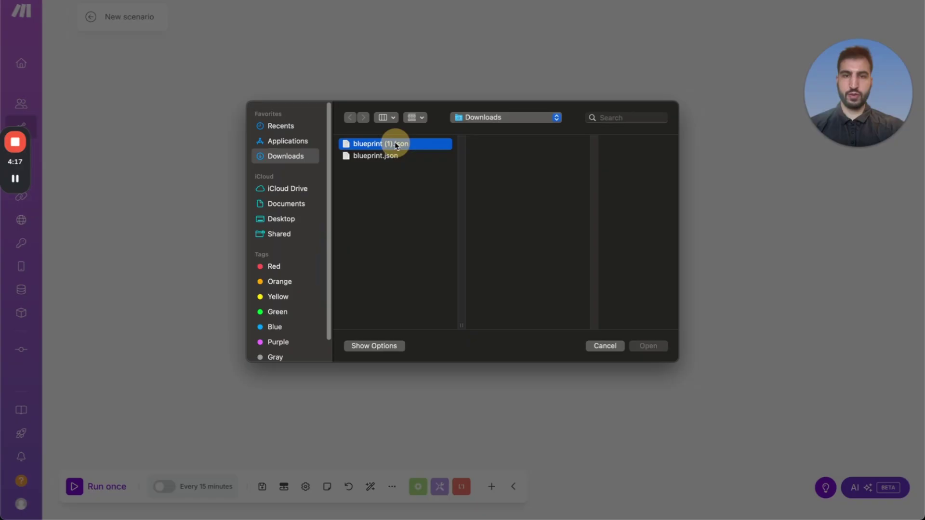
double_click(396, 144)
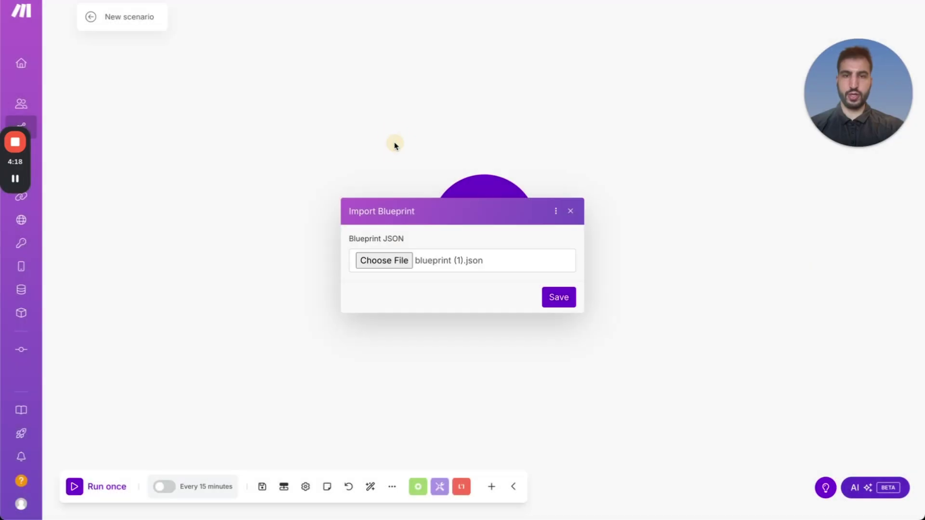
left_click(552, 297)
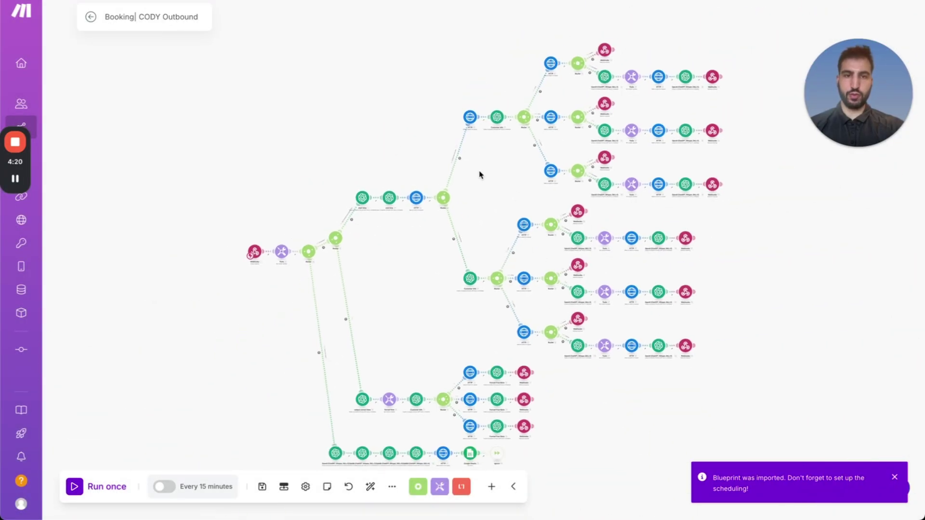
left_click_drag(416, 215, 432, 182)
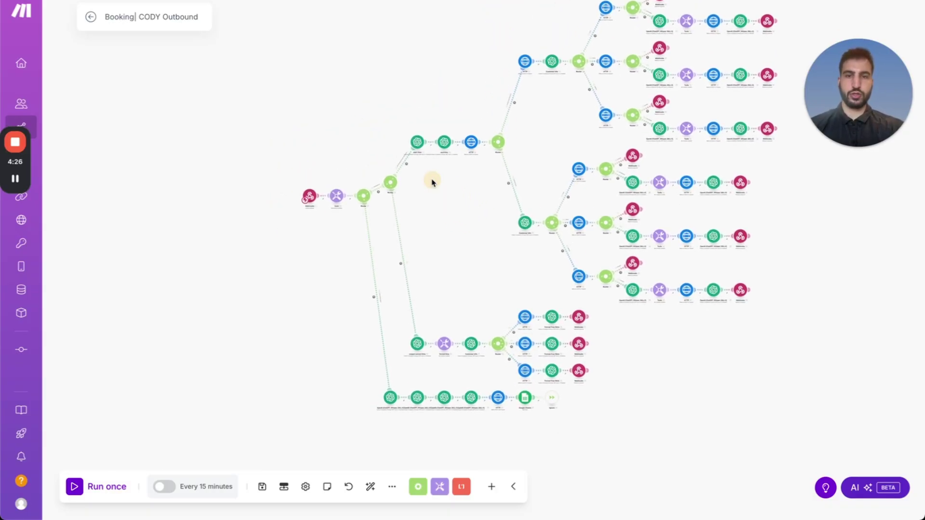
Assign an existing webhook to the Webhooks trigger, copy its address, and save.
left_click(311, 197)
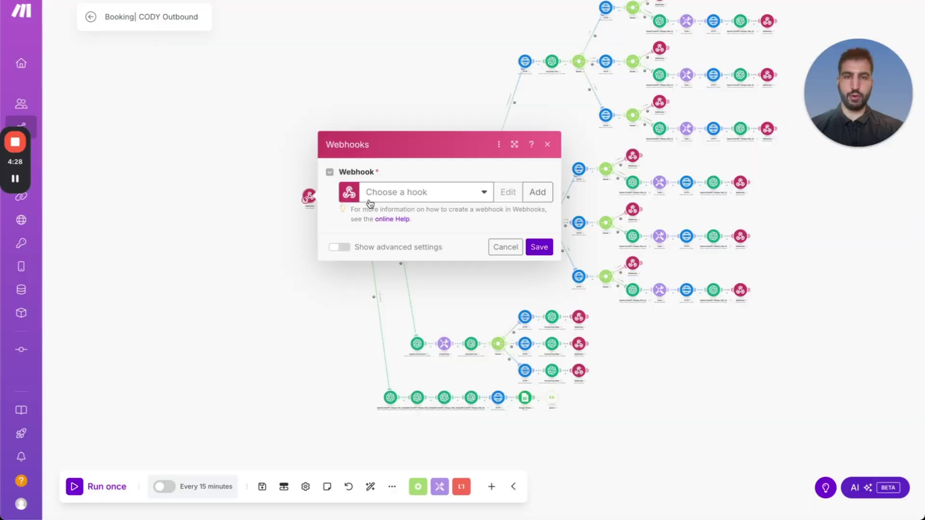
left_click(453, 197)
scroll(436, 310, "down", 5)
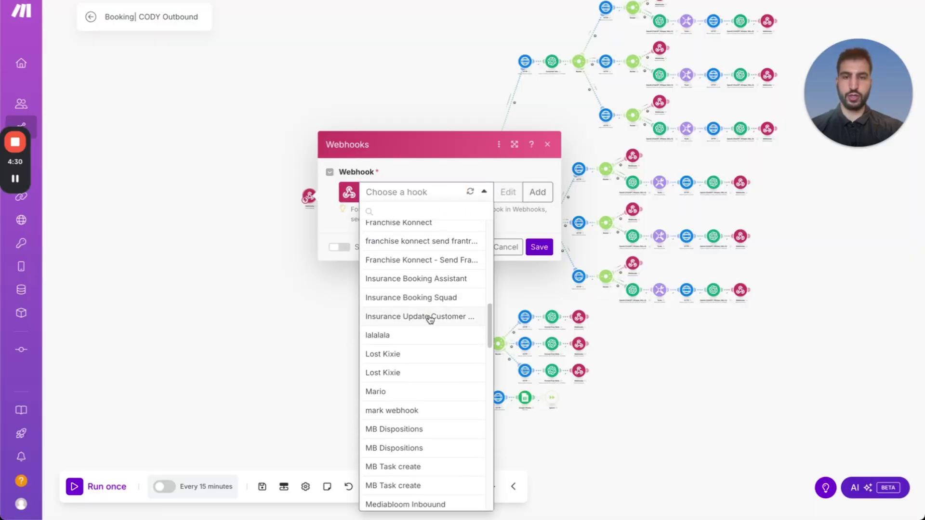
left_click(429, 317)
left_click(501, 219)
left_click(539, 269)
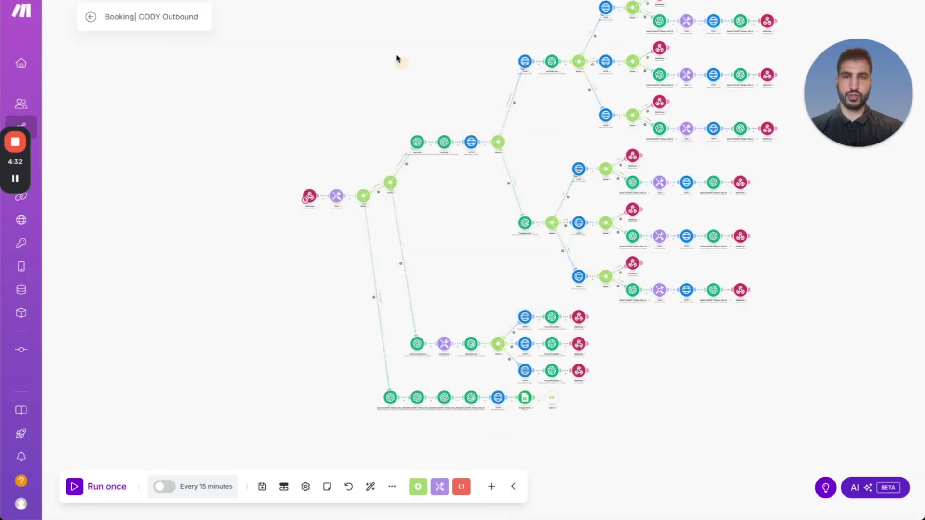
key("alt+Tab")
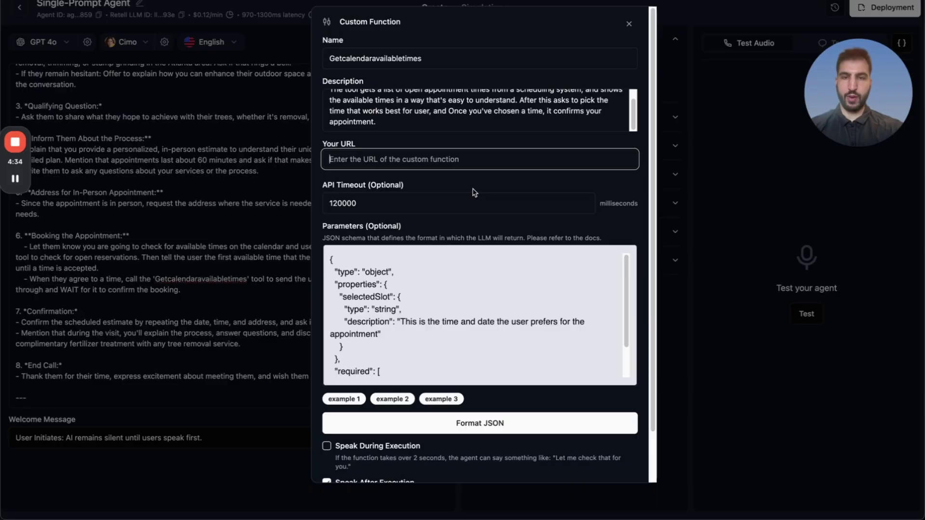
Set the Make webhook address as Getcalendaravailabletimes' URL and save the function.
key("ctrl+v")
scroll(479, 202, "down", 2)
left_click(621, 464)
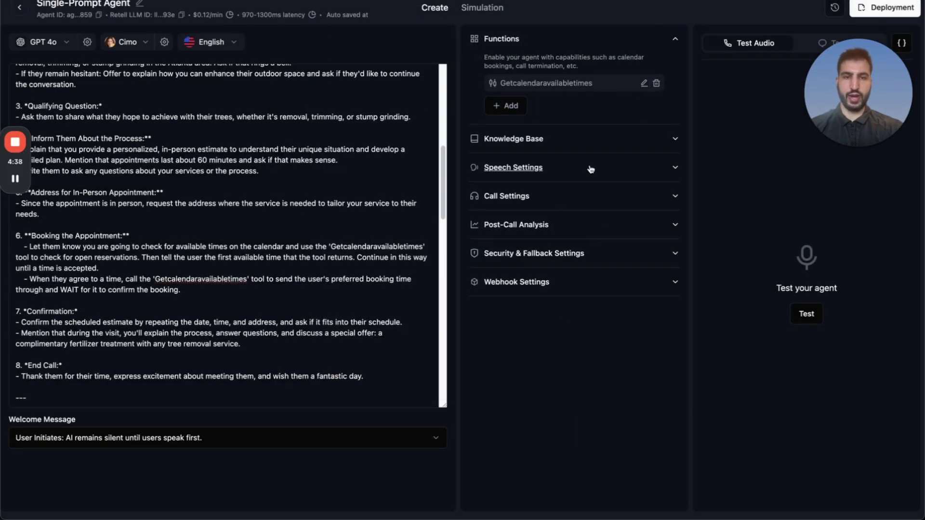
Enter the same Make webhook address as the Agent Level Webhook URL, then return to the agents list.
left_click(533, 225)
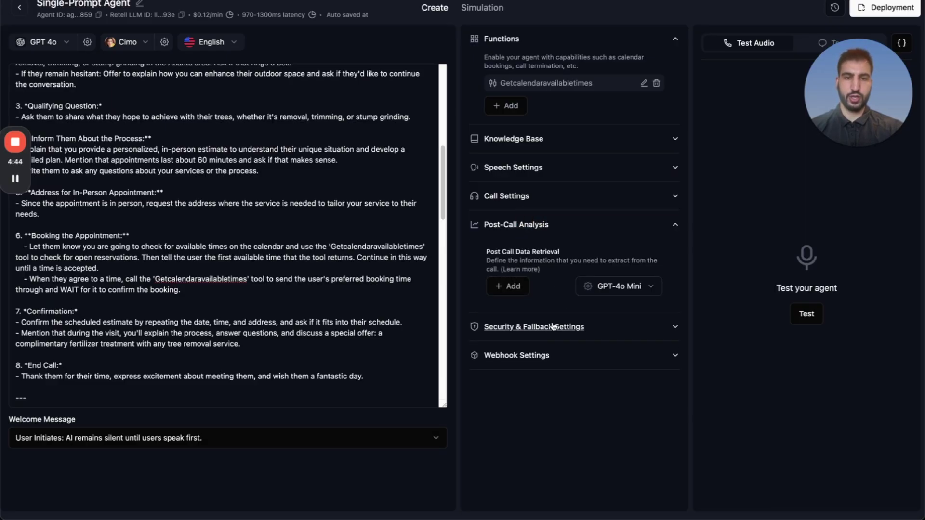
left_click(532, 356)
scroll(531, 351, "down", 2)
left_click(553, 439)
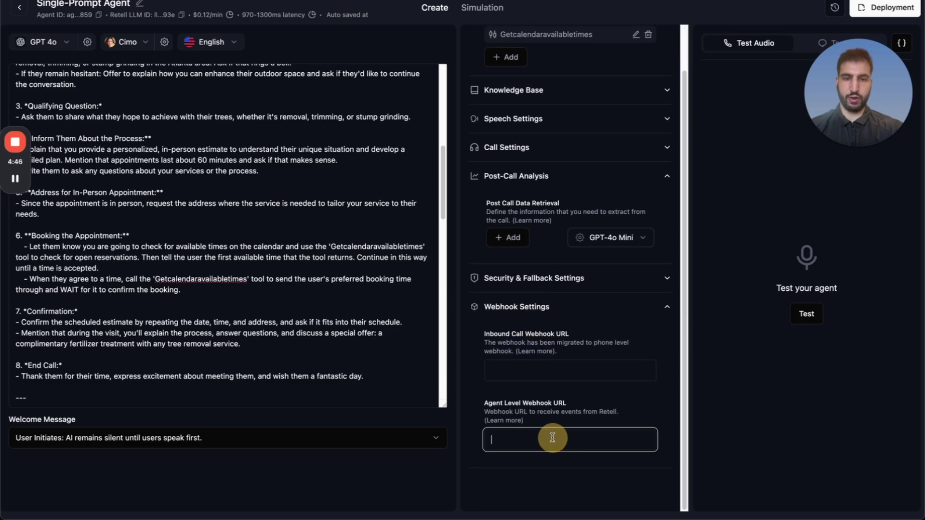
left_click(602, 409)
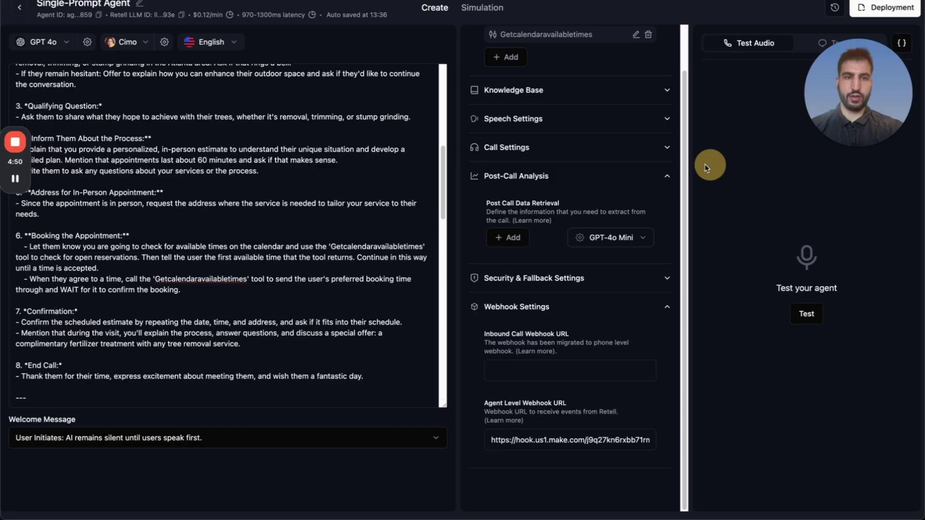
left_click_drag(326, 18, 385, 20)
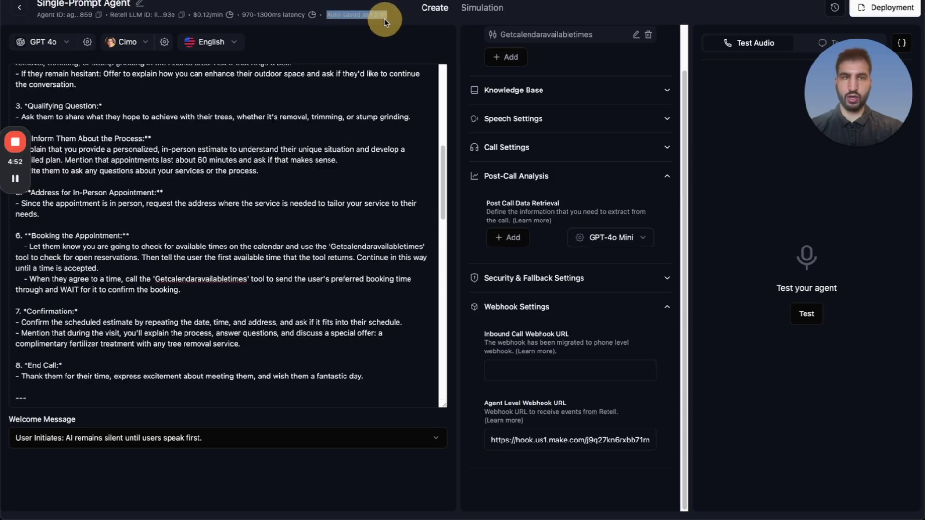
left_click(98, 16)
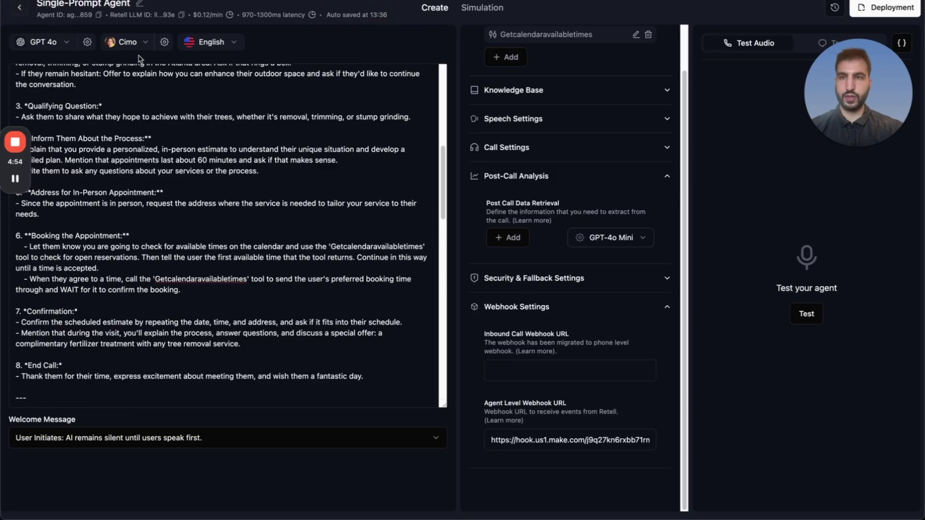
key("super+bracketleft")
key("super+Tab")
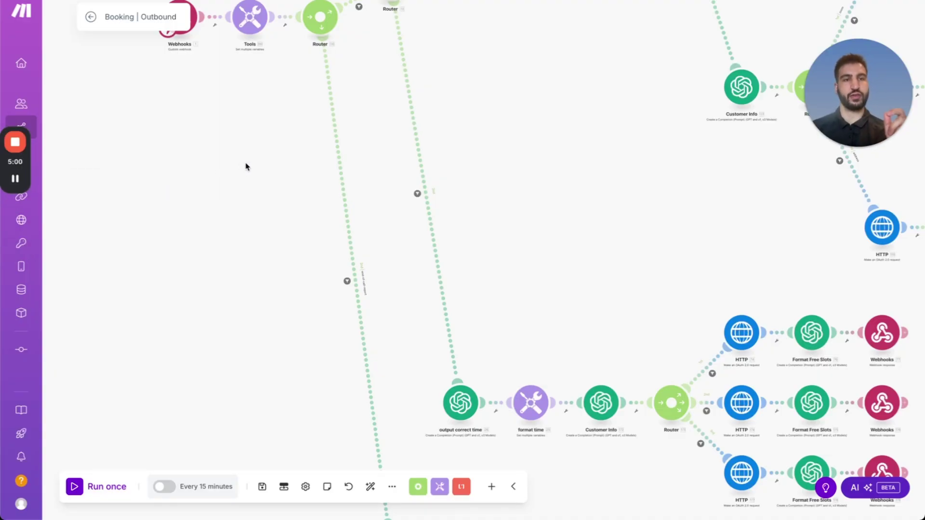
Review the Tools module's calendar ID, Location ID and Bearer Token variables.
scroll(234, 165, "up", 2)
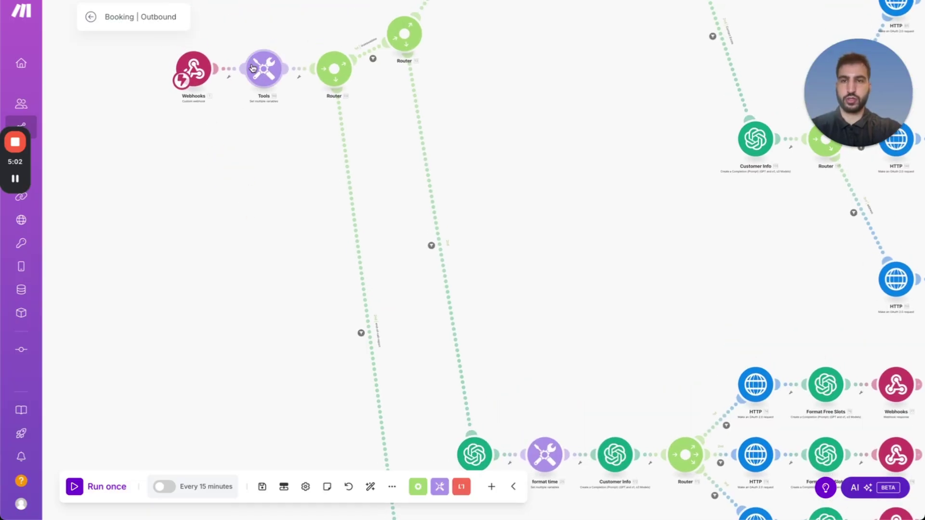
left_click(257, 69)
scroll(423, 377, "down", 4)
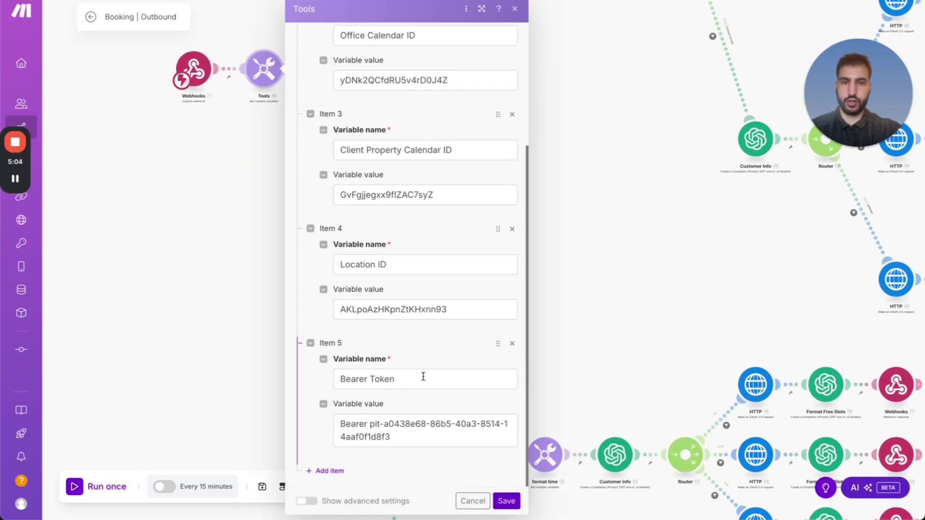
scroll(378, 426, "up", 4)
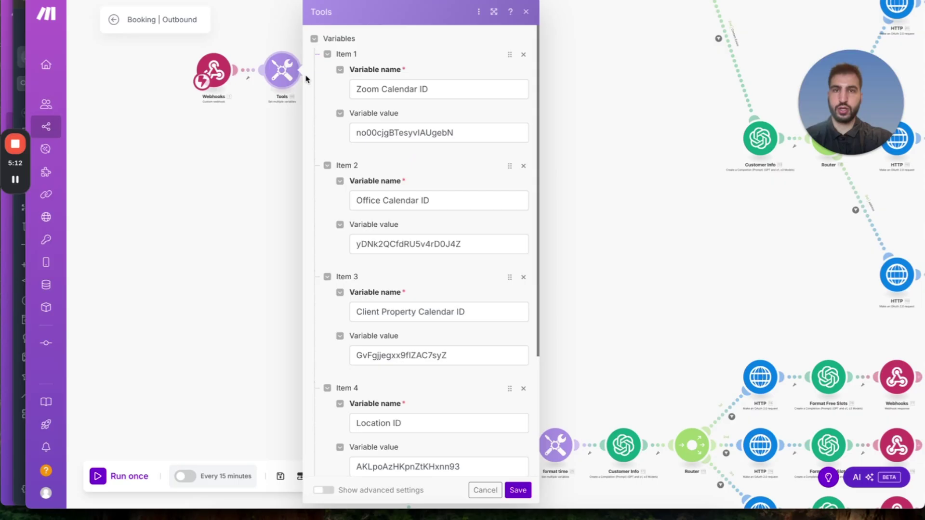
Switch to GoHighLevel and show its Calendars week view (Apr 27 – May 3, 2025).
key("ctrl+Up")
left_click(363, 107)
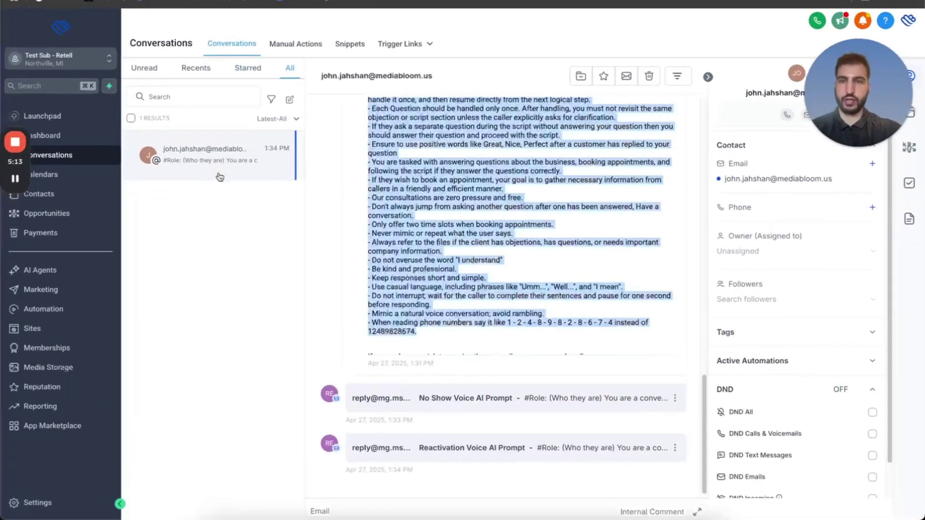
left_click(77, 174)
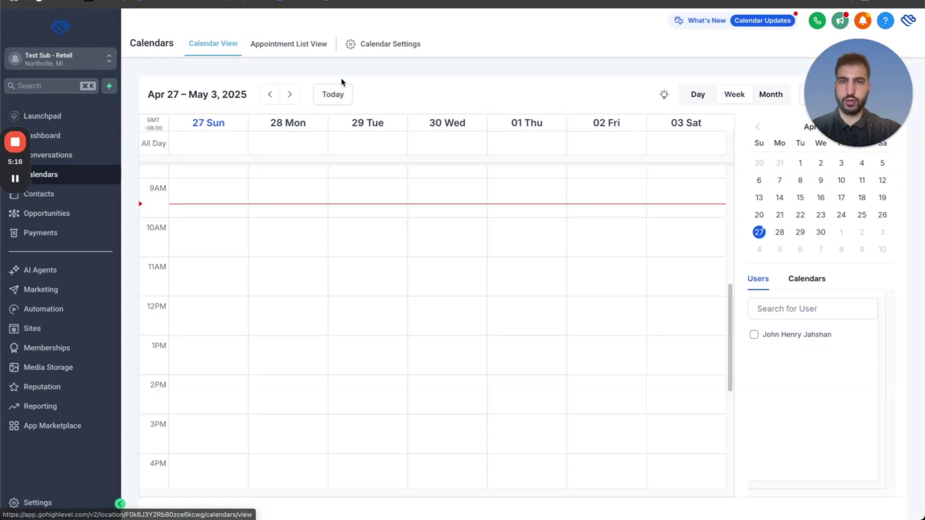
Copy the Sales Calendar's ID and activate this 30-minute Round Robin calendar.
left_click(381, 44)
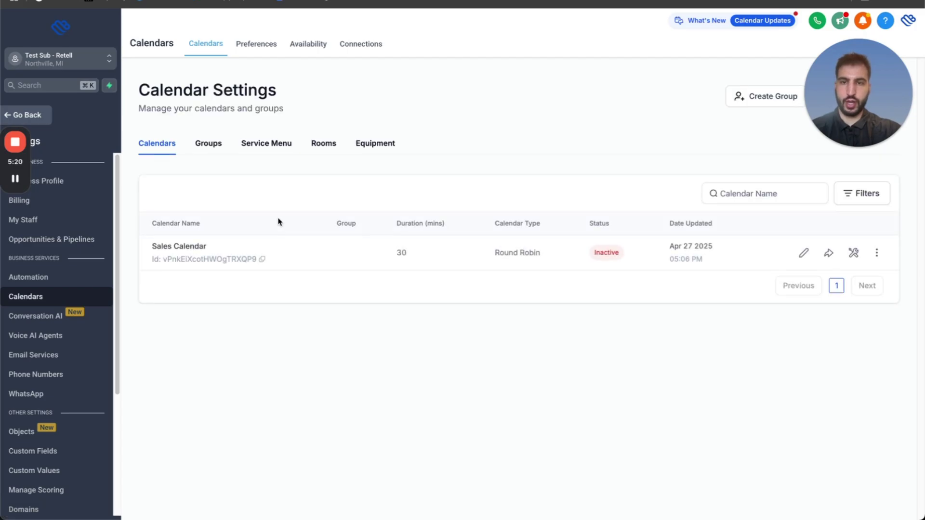
left_click(263, 259)
left_click(877, 252)
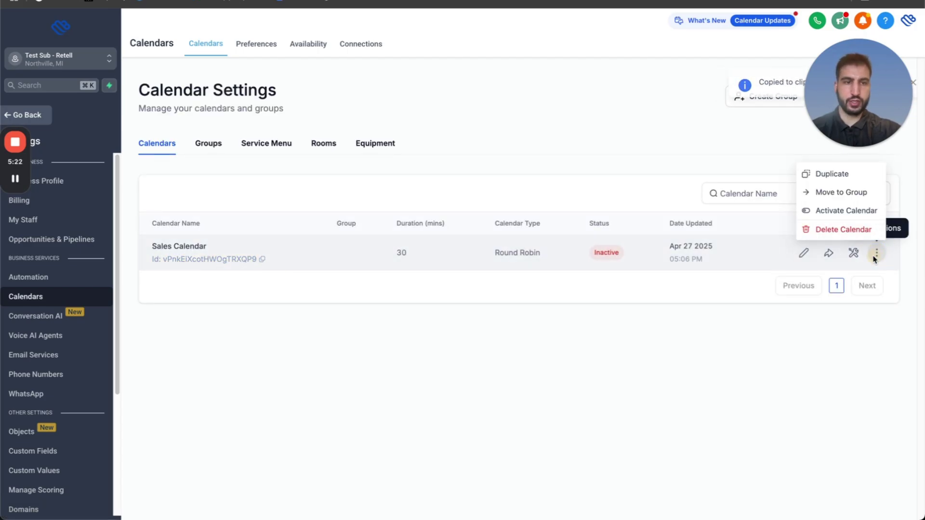
left_click(822, 213)
left_click(636, 322)
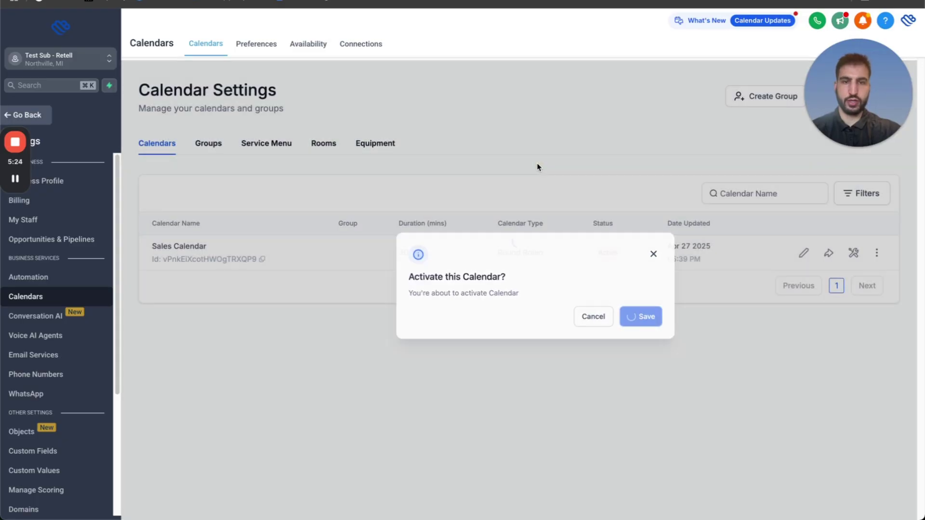
key("ctrl+Up")
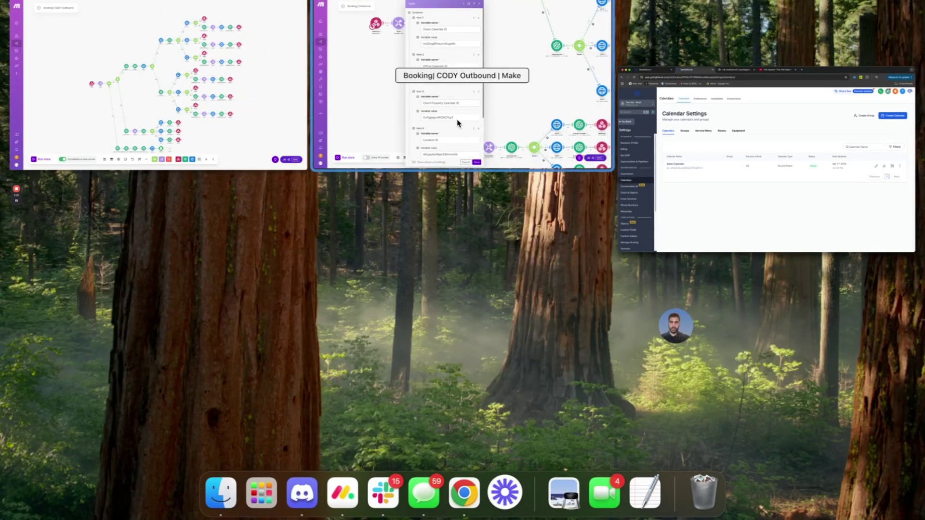
Paste the Sales Calendar ID into the Zoom, Office and Client Property variables (Items 1–3).
left_click(425, 152)
double_click(441, 132)
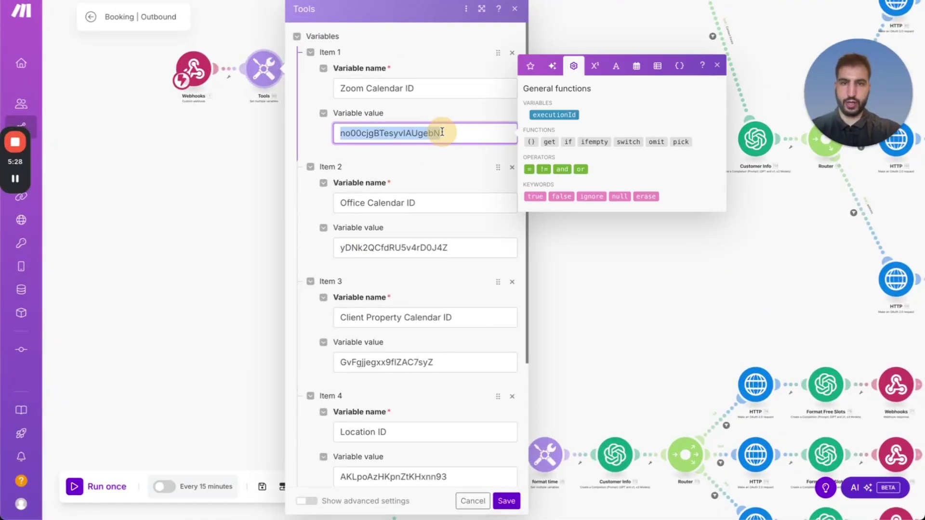
key("super+v")
double_click(439, 247)
key("super+v")
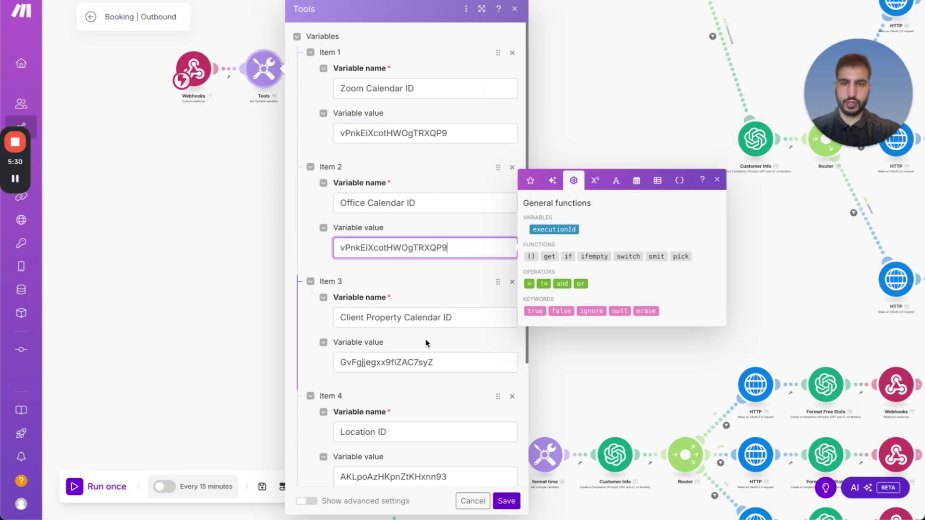
double_click(424, 362)
key("super+v")
left_click(427, 337)
scroll(431, 335, "down", 5)
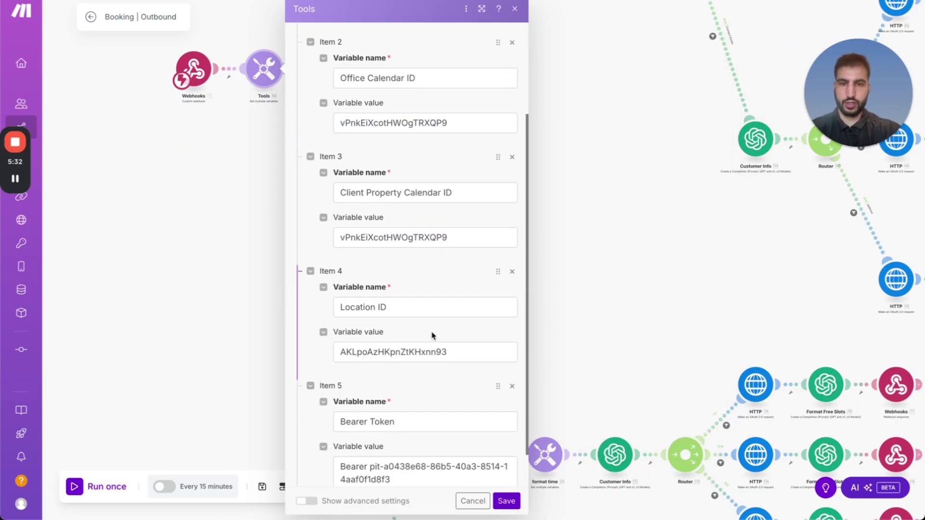
scroll(432, 320, "up", 1)
scroll(429, 317, "down", 2)
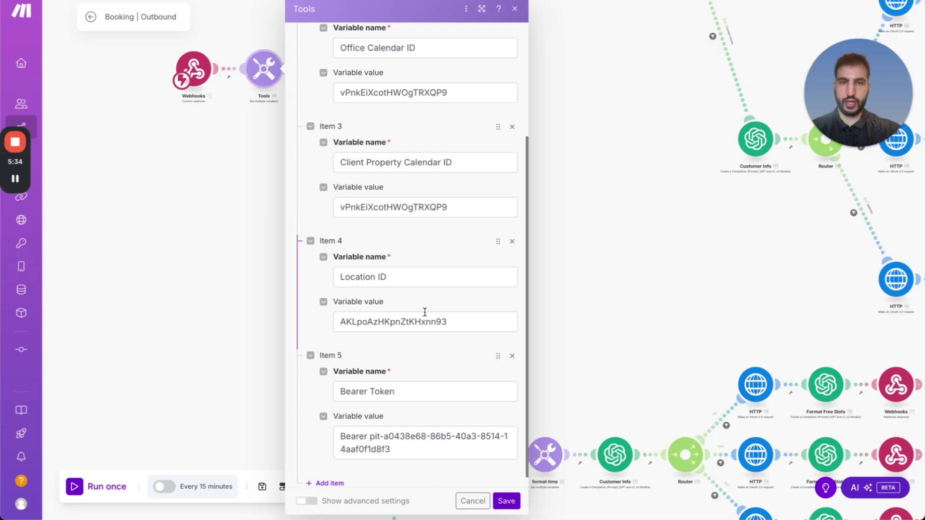
scroll(422, 311, "up", 4)
Copy the sub-account's Location ID from Business Profile and paste it into Item 4.
key("ctrl+Up")
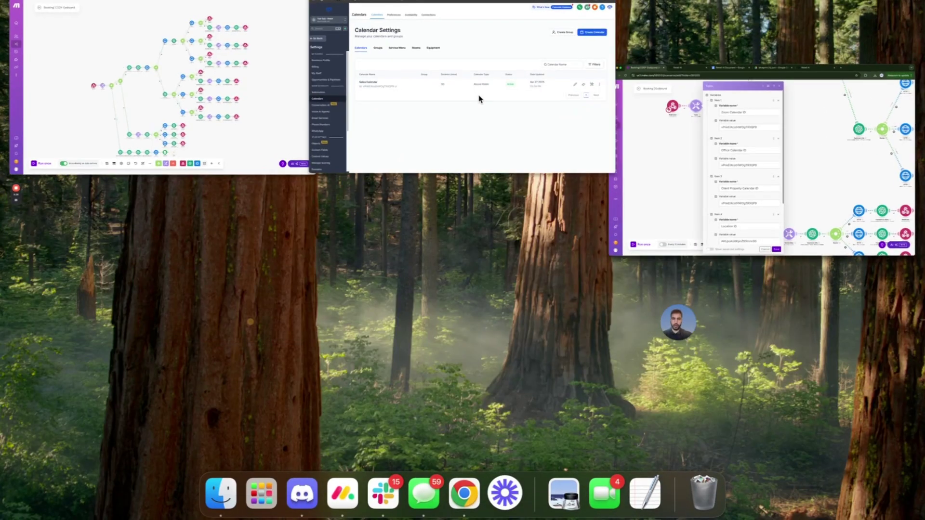
left_click(479, 97)
left_click(64, 187)
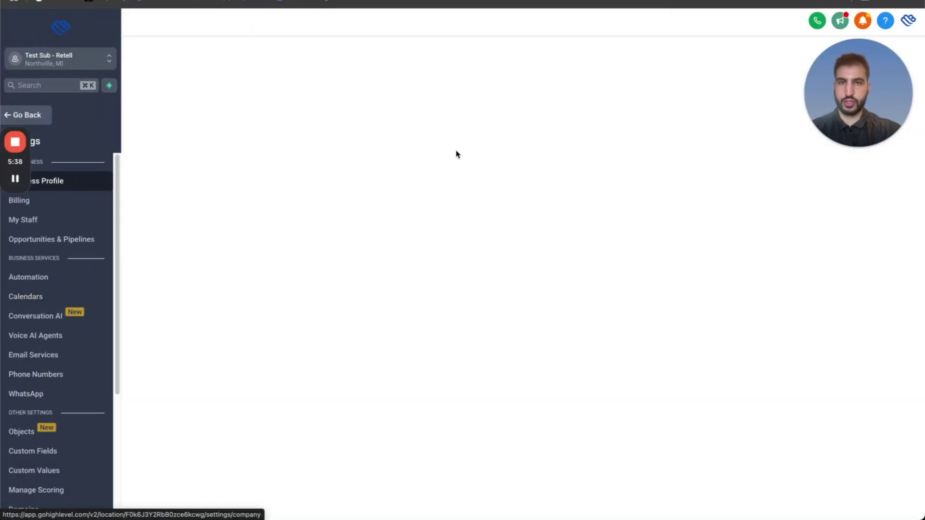
key("ctrl+Up")
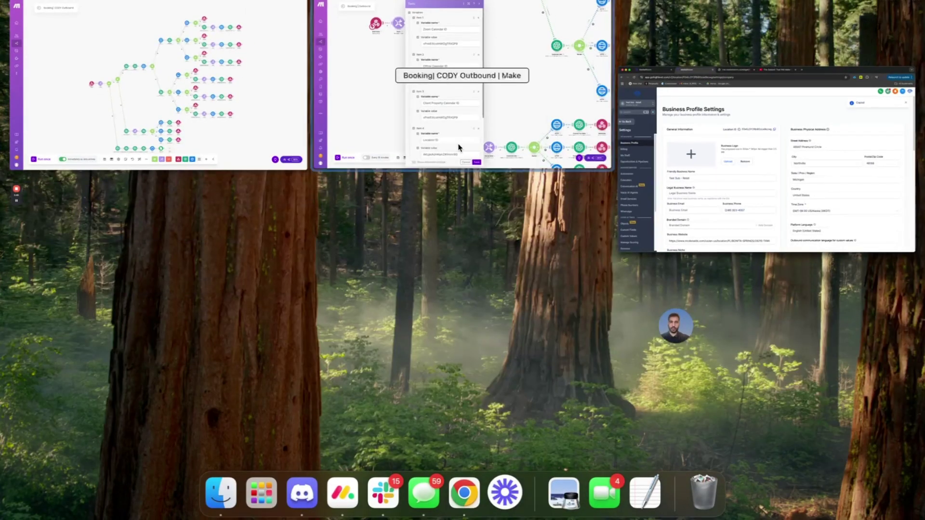
left_click(462, 82)
double_click(382, 473)
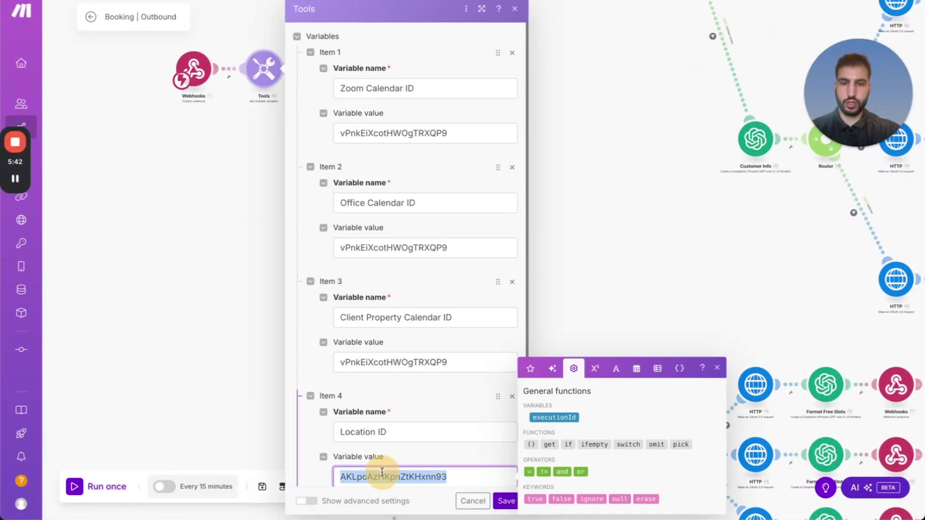
key("super+v")
key("ctrl+Up")
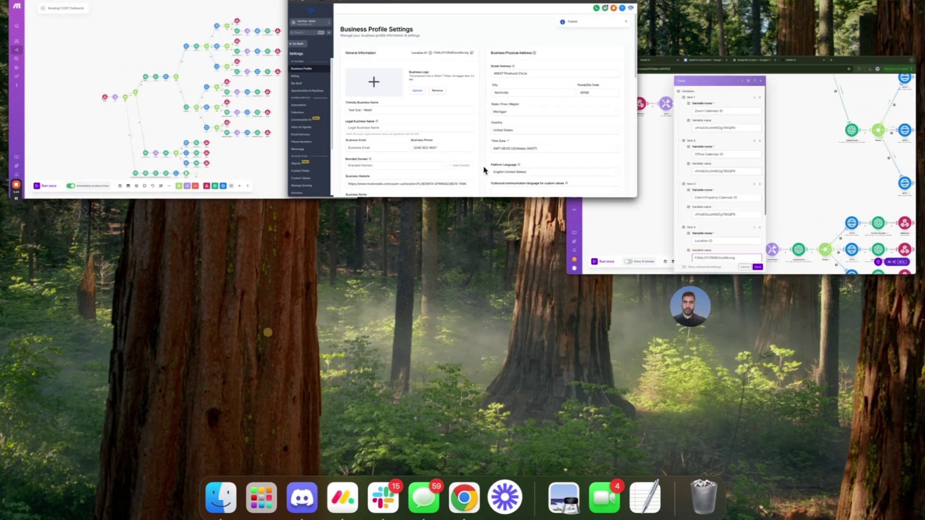
left_click(477, 174)
scroll(61, 366, "down", 5)
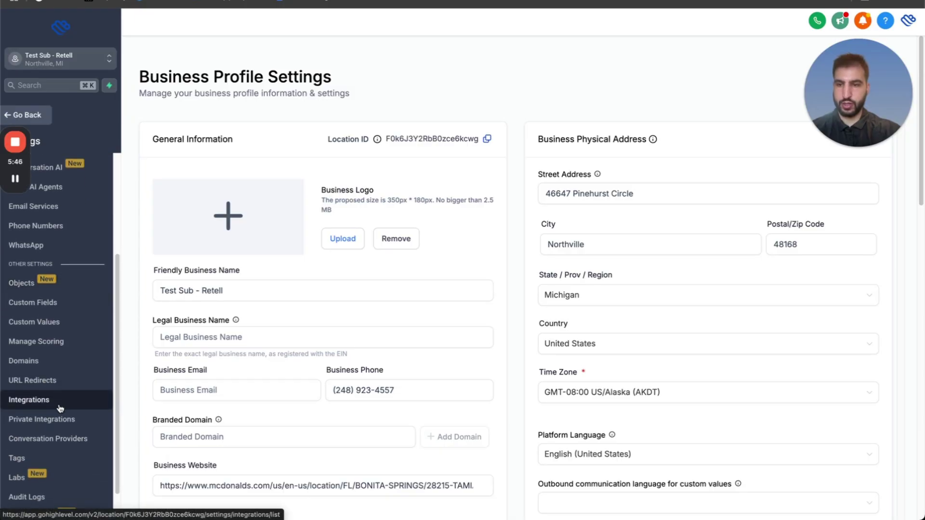
Start a new GoHighLevel private integration named 'PI - YT'.
left_click(61, 424)
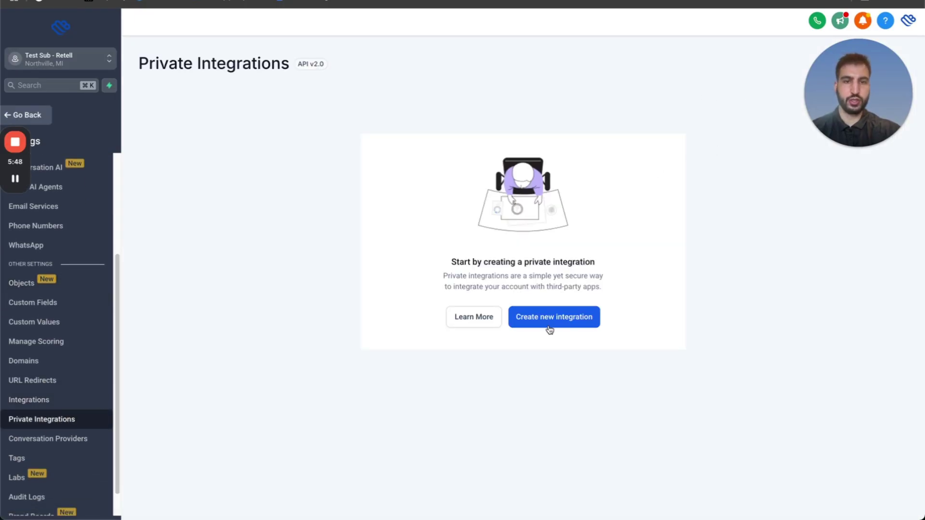
left_click(550, 330)
left_click(440, 250)
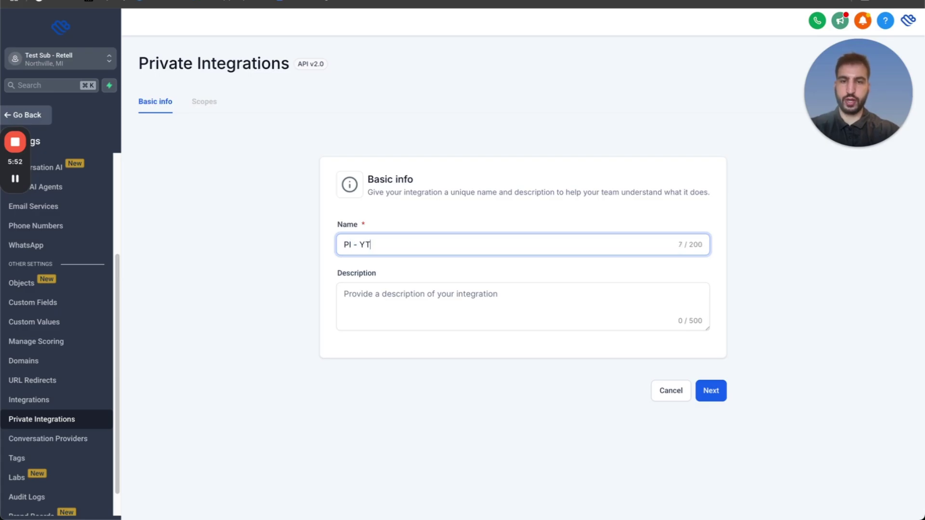
left_click(711, 391)
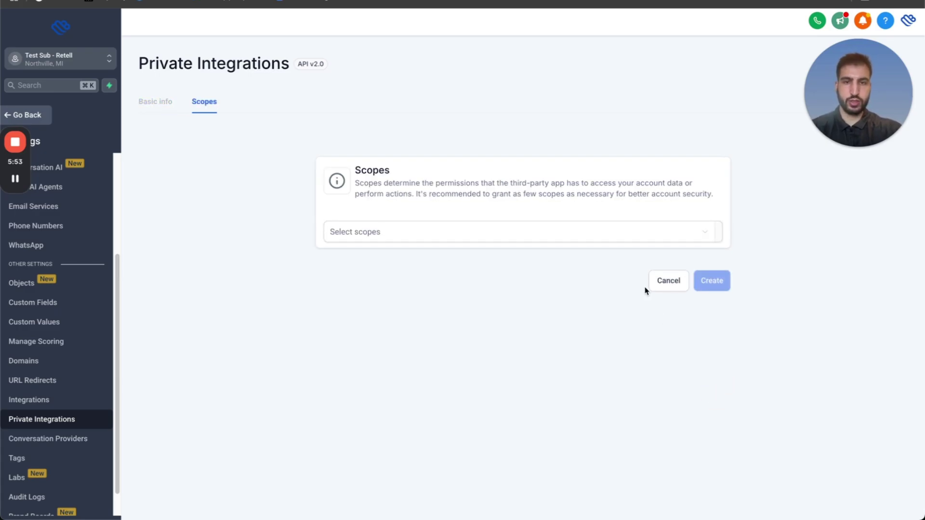
Add the View and Edit scopes for Contacts, Calendars and Calendar Events.
left_click(542, 234)
type("cont")
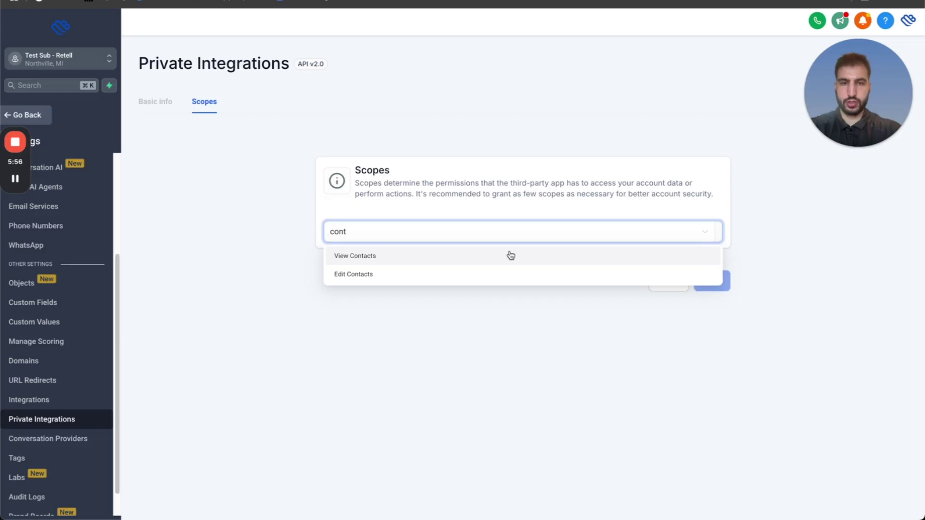
left_click(511, 256)
type("con")
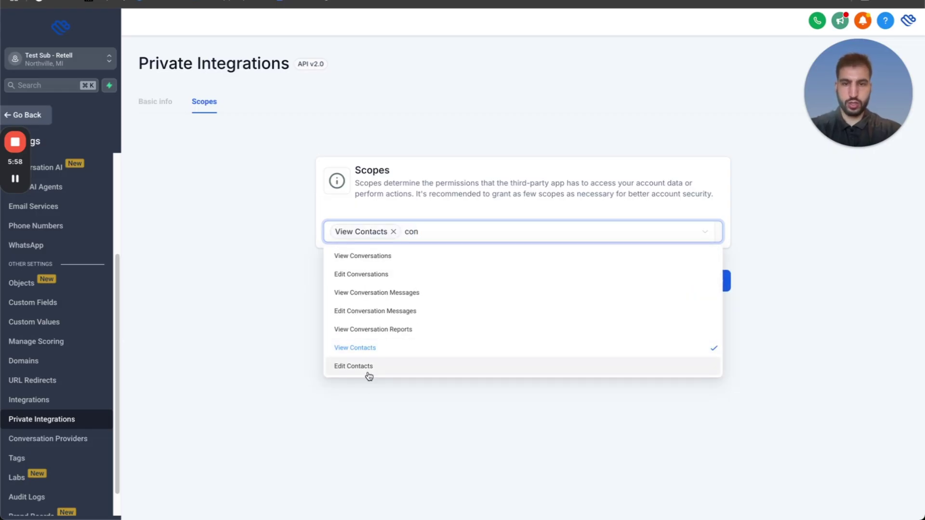
left_click(370, 375)
type("cal")
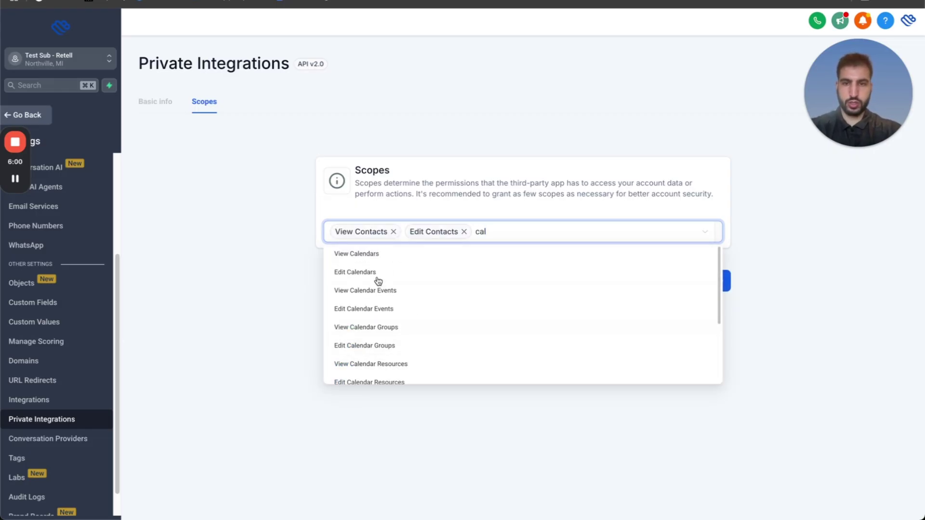
left_click(375, 255)
type("cal")
left_click(376, 273)
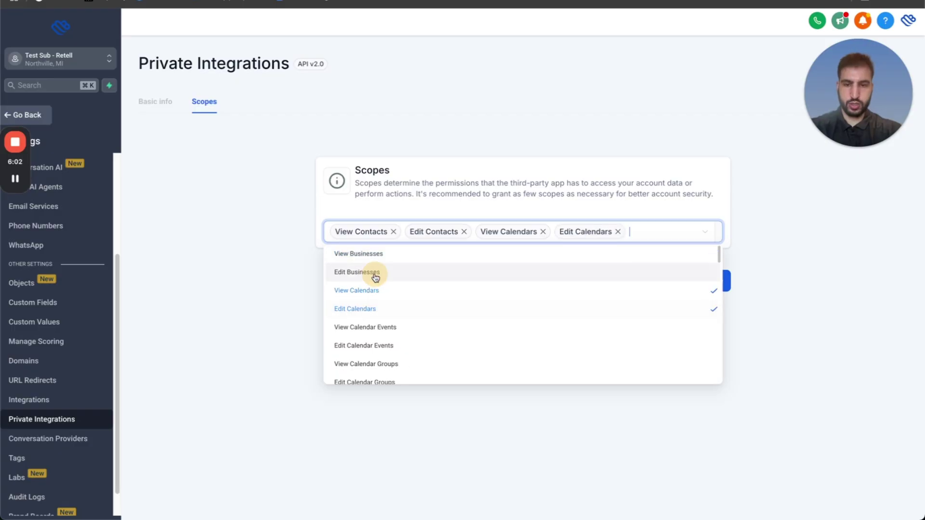
type("cal")
left_click(369, 292)
type("ca")
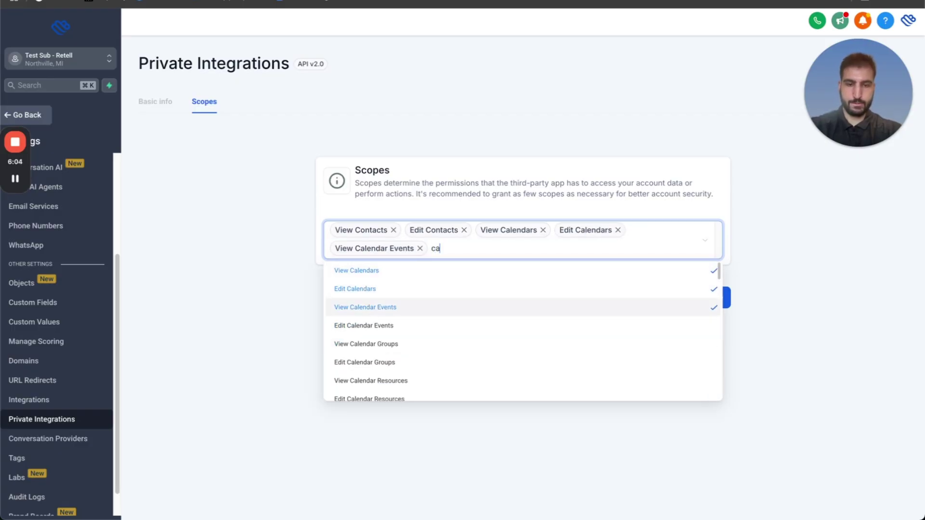
left_click(365, 326)
left_click(787, 343)
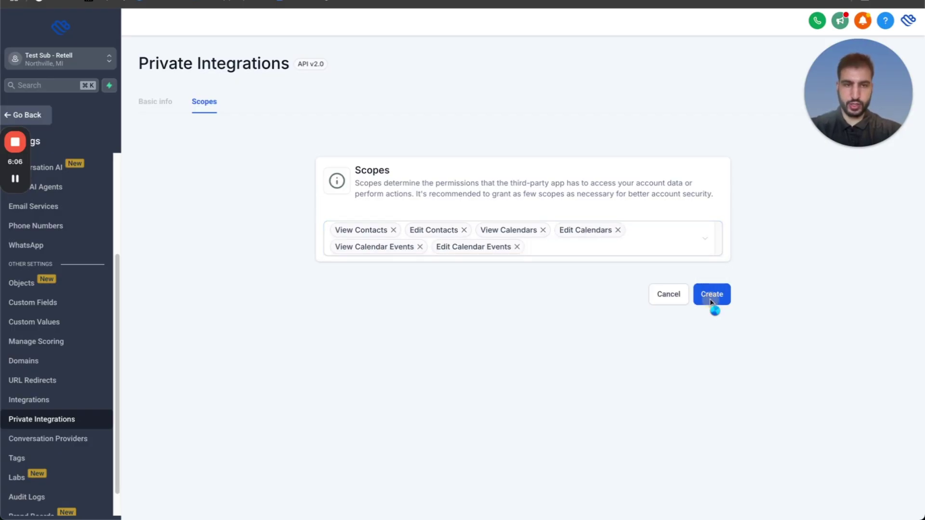
Create the integration and copy its access token.
left_click(708, 299)
left_click(510, 274)
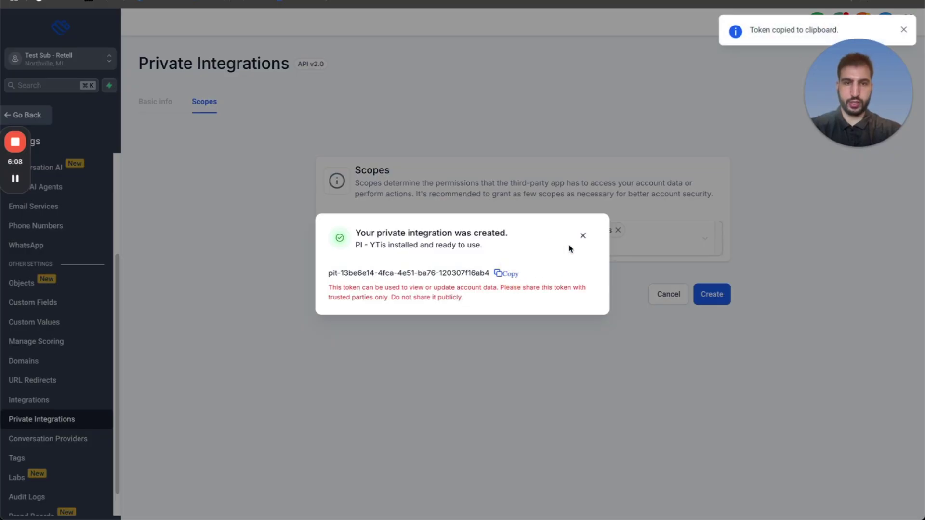
left_click(582, 236)
key("ctrl+Up")
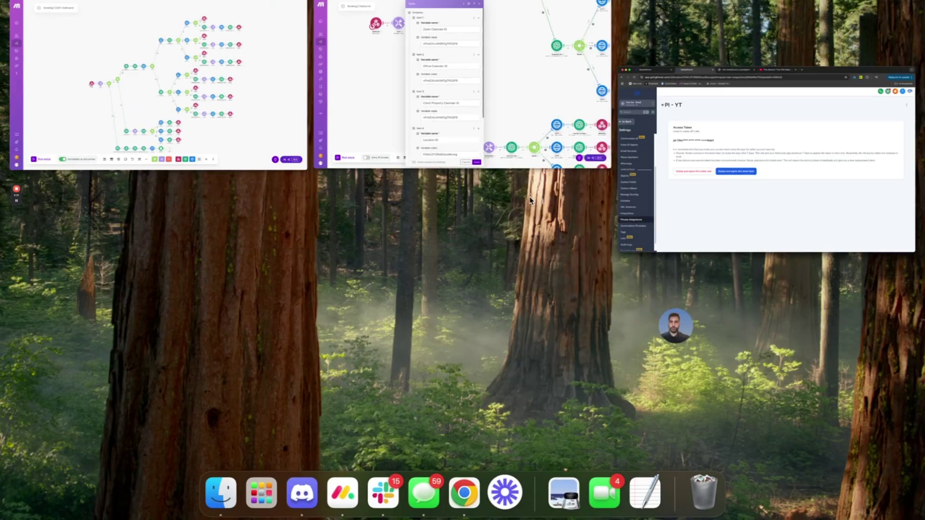
Replace the old token after 'Bearer ' in Item 5 with the new one and save Tools.
left_click(443, 134)
scroll(426, 434, "down", 3)
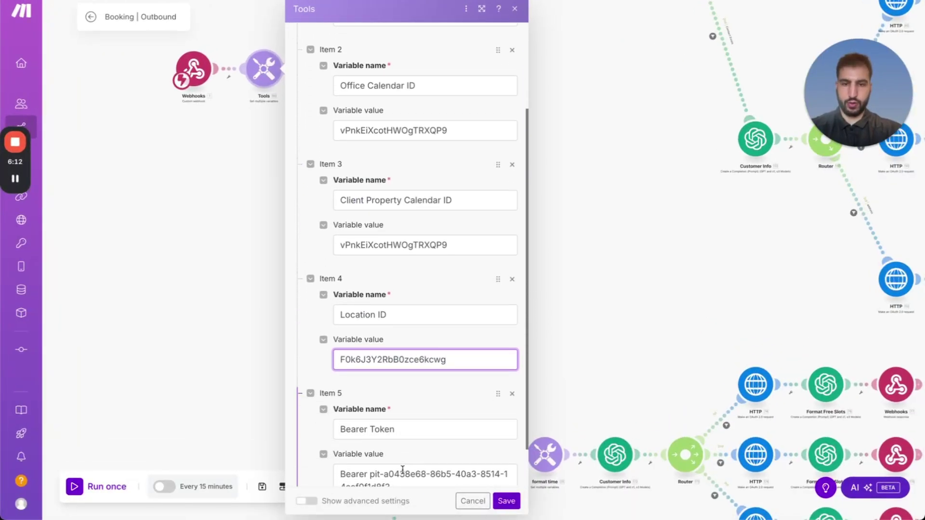
double_click(403, 473)
left_click_drag(371, 474, 417, 506)
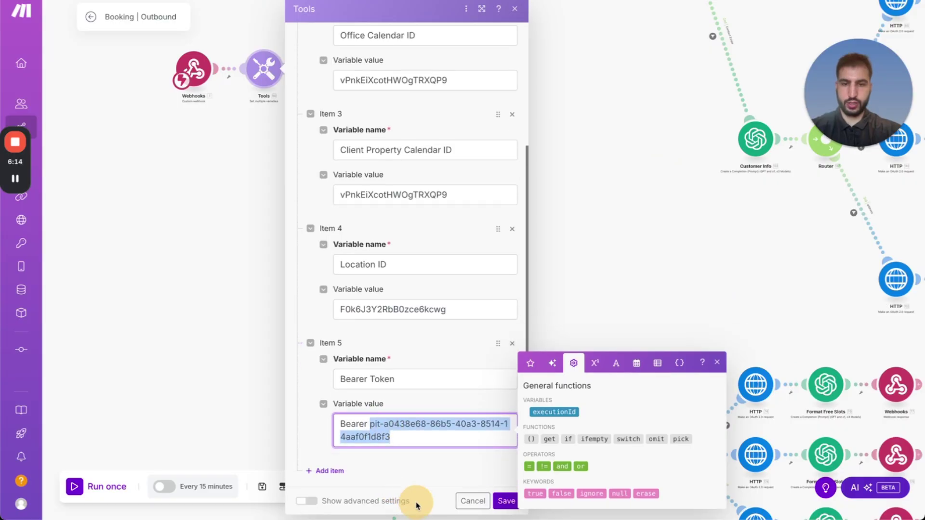
key("super+v")
left_click(438, 468)
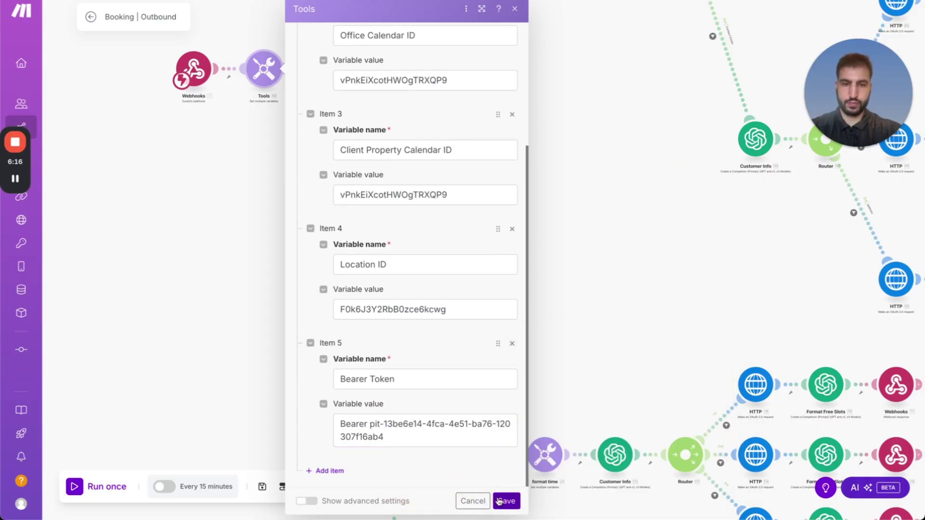
left_click(506, 502)
left_click_drag(614, 218, 337, 138)
scroll(356, 124, "down", 5)
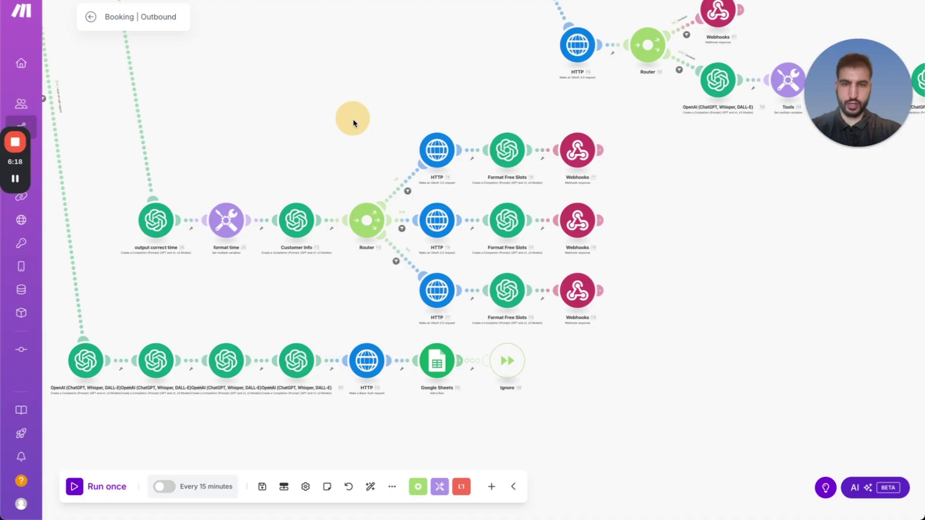
Unlink the router's top and lower routes and delete the bottom Webhooks, Format Free Slots and HTTP.
scroll(374, 186, "up", 2)
scroll(410, 77, "down", 6)
left_click_drag(455, 38, 363, 149)
left_click(384, 144)
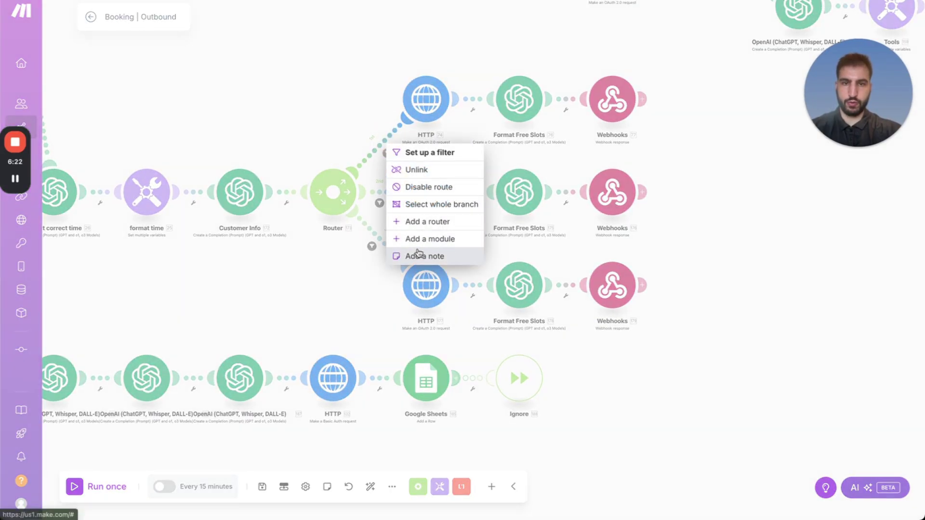
left_click(418, 170)
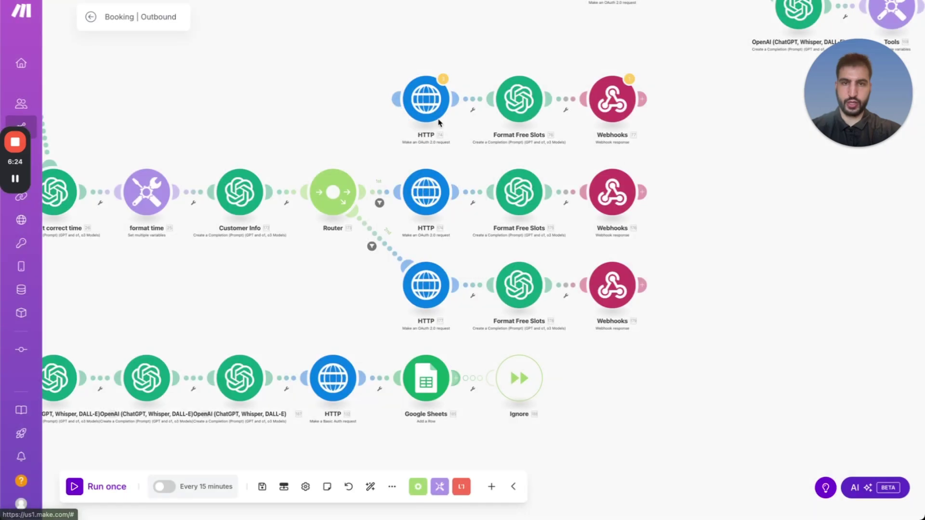
left_click(391, 243)
left_click(412, 269)
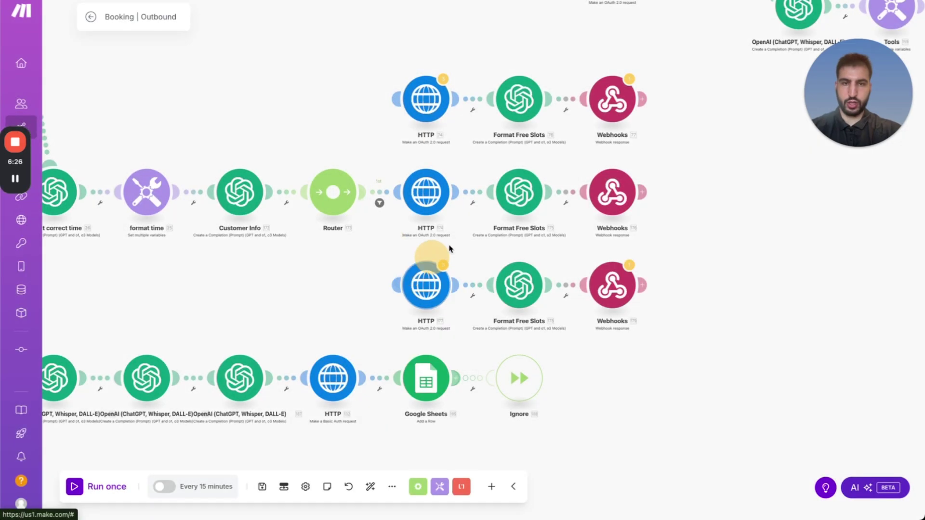
right_click(614, 281)
left_click(629, 411)
right_click(516, 289)
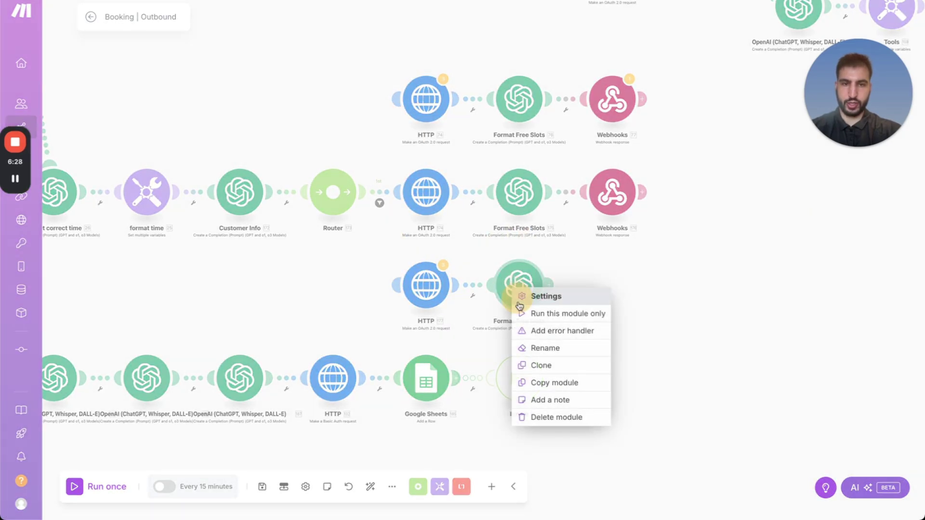
left_click(529, 417)
right_click(412, 283)
left_click(462, 411)
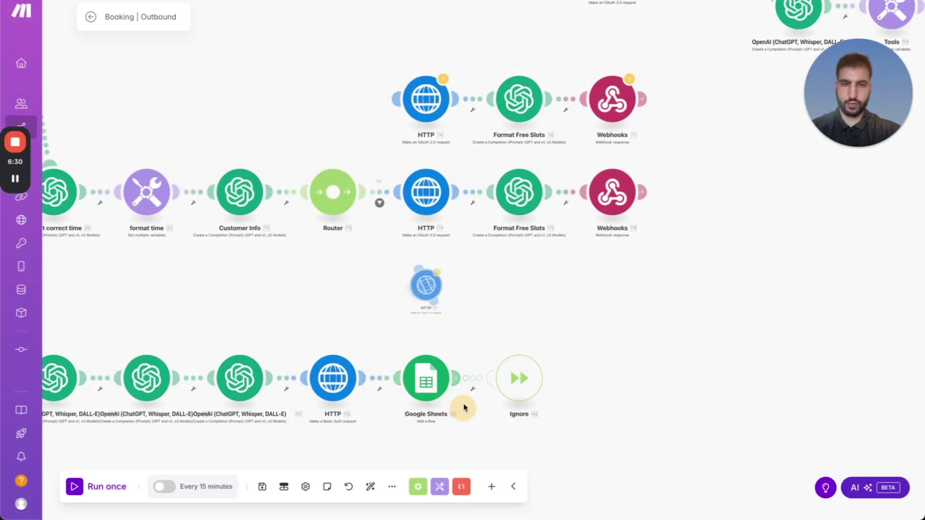
Remove the office condition from the middle route's filter.
mouse_move(532, 213)
left_mouse_down()
mouse_move(491, 256)
mouse_move(518, 223)
left_mouse_up()
left_click(379, 203)
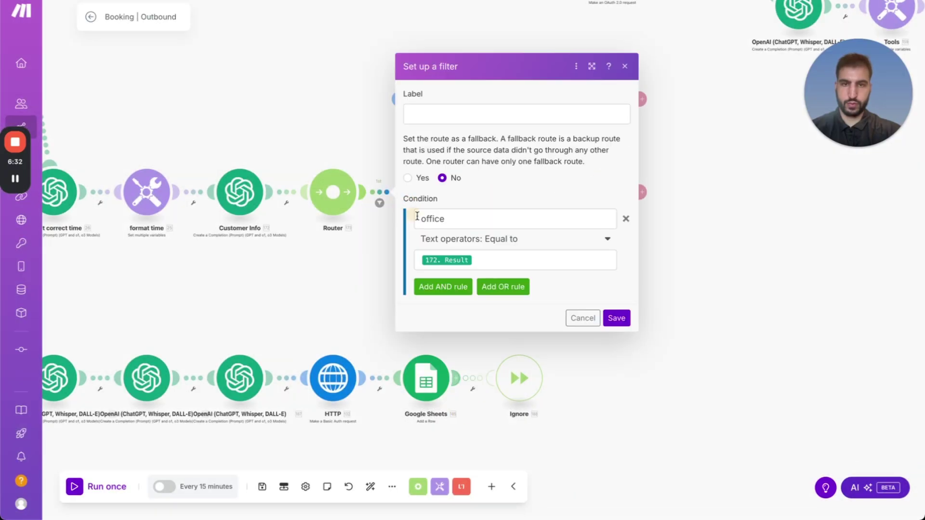
left_click(625, 220)
left_click(616, 248)
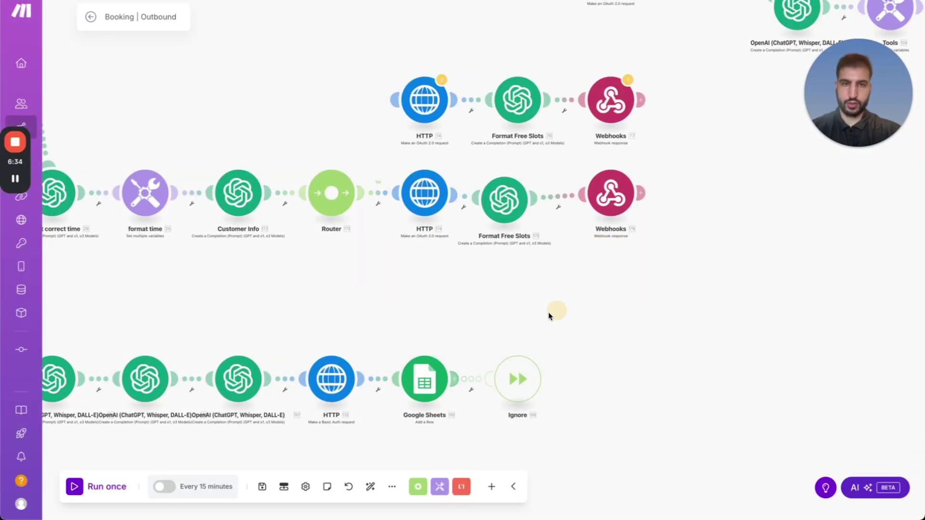
Delete the top branch's Webhooks, Format Free Slots and HTTP modules.
scroll(548, 313, "right", 3)
right_click(514, 143)
left_click(544, 269)
right_click(436, 124)
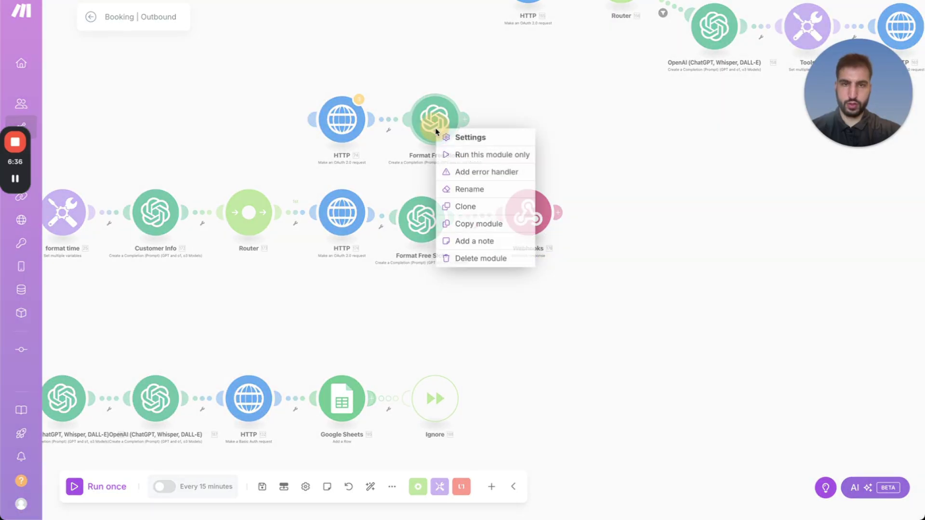
left_click(477, 261)
right_click(345, 120)
left_click(425, 247)
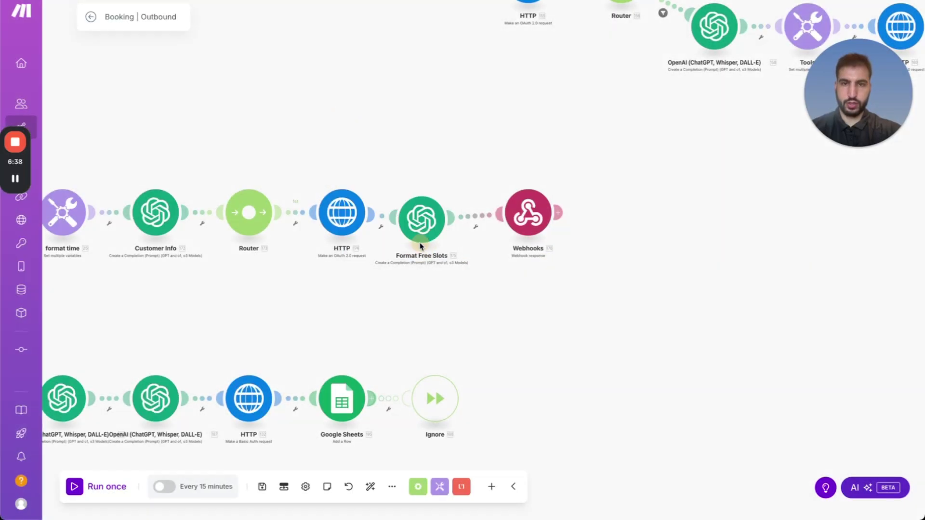
Delete the Router and Customer Info, relink the remaining HTTP, and auto-align the scenario.
left_click_drag(446, 148, 557, 120)
right_click(463, 166)
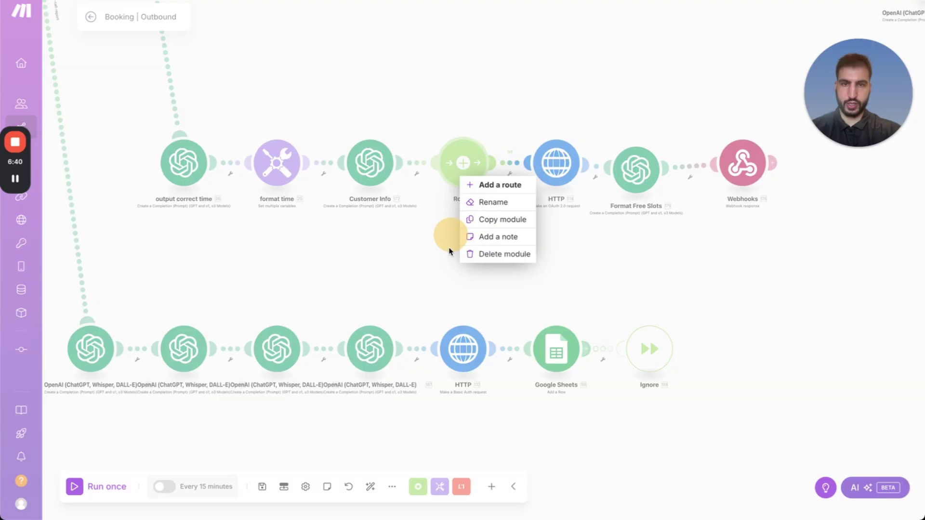
left_click(489, 266)
left_click_drag(528, 166, 373, 164)
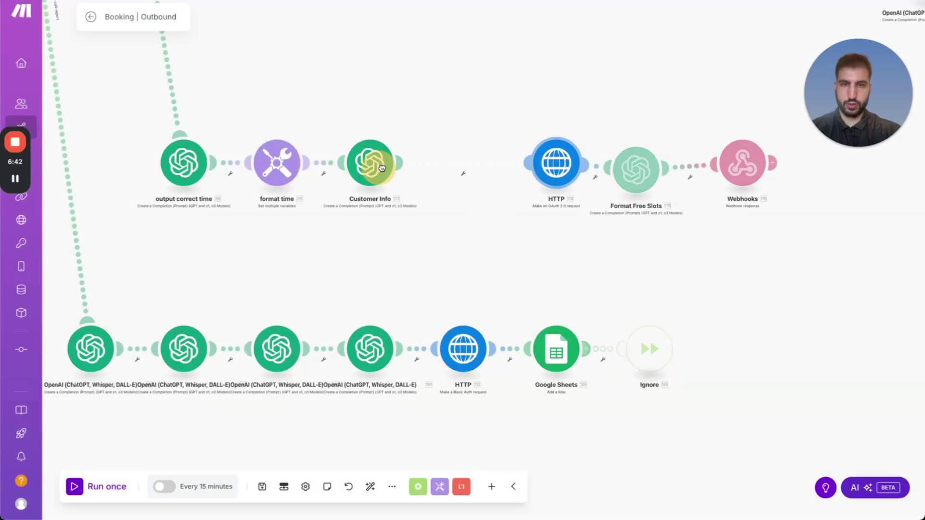
right_click(370, 164)
left_click(390, 296)
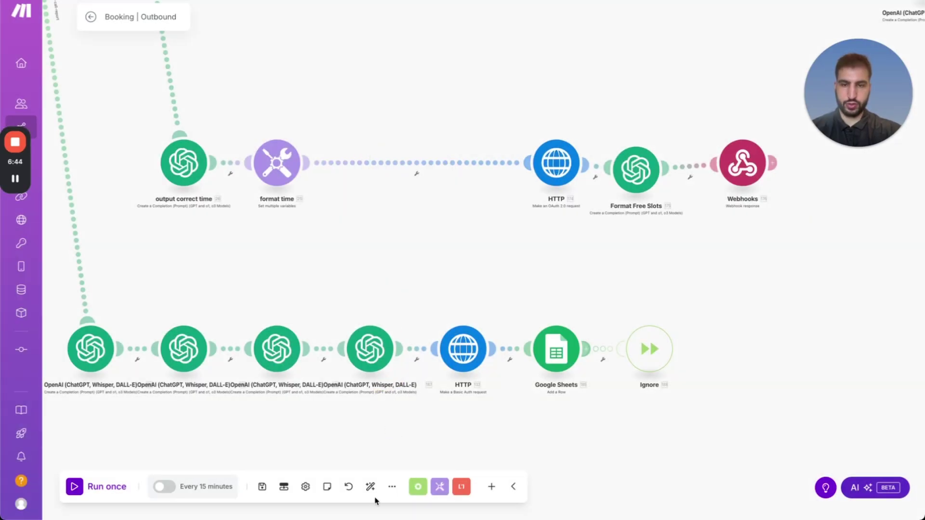
left_click(370, 486)
scroll(370, 260, "down", 2)
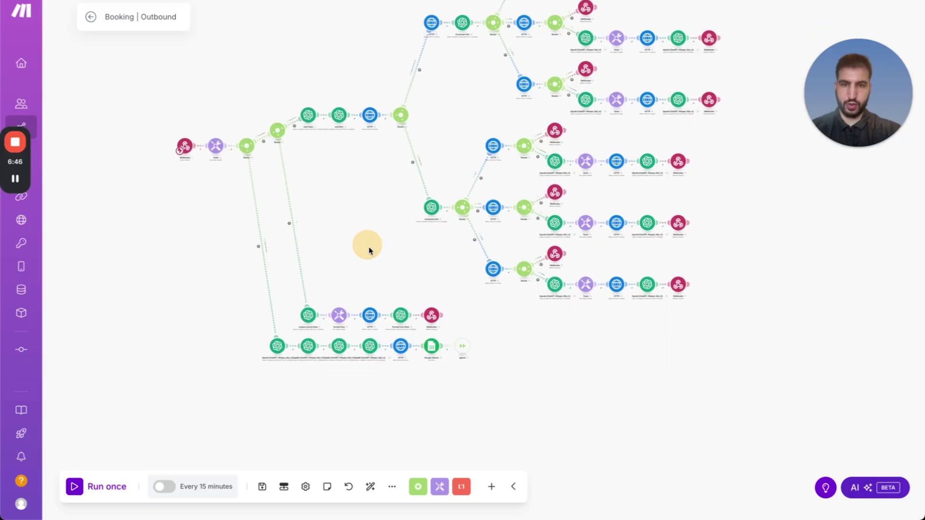
scroll(372, 265, "up", 5)
scroll(409, 248, "down", 4)
scroll(410, 248, "left", 2)
scroll(448, 223, "up", 1)
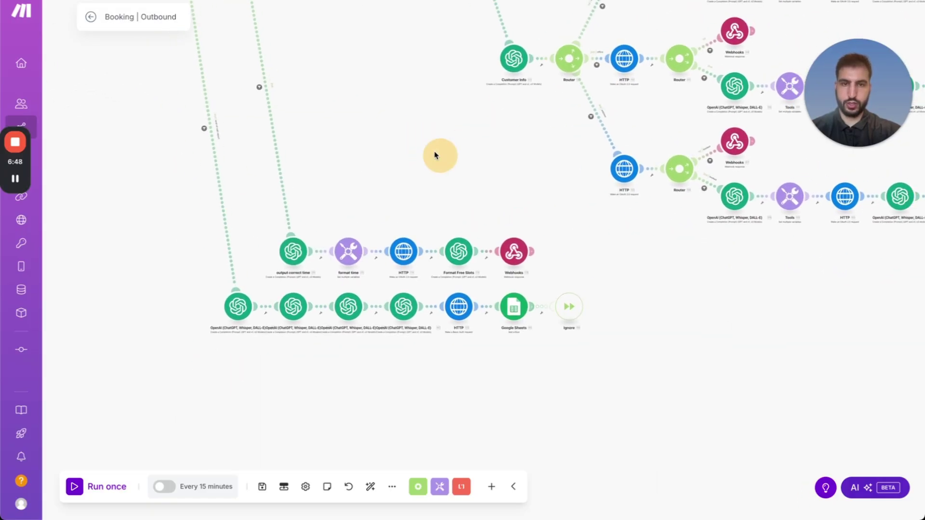
scroll(440, 154, "down", 3)
scroll(440, 155, "right", 2)
scroll(371, 123, "up", 7)
scroll(351, 107, "up", 3)
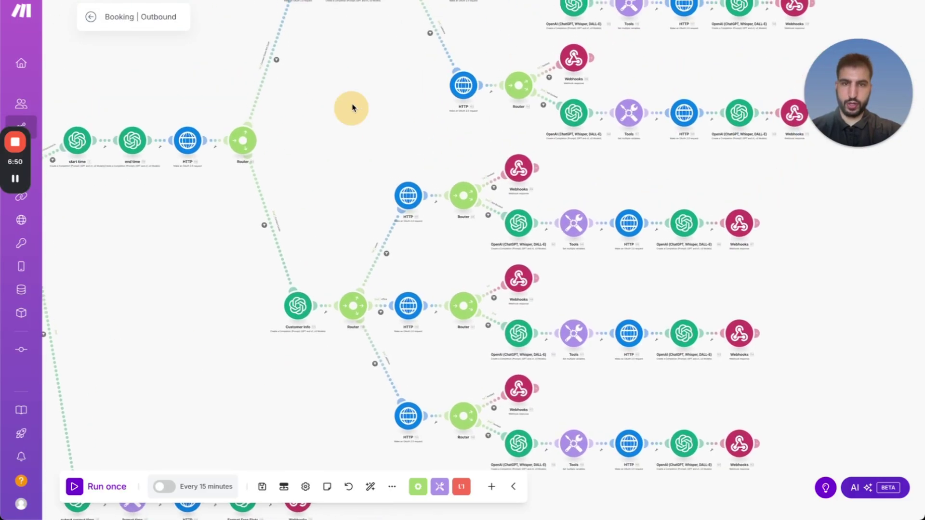
scroll(326, 320, "down", 4)
scroll(275, 316, "right", 2)
scroll(474, 242, "up", 3)
left_click_drag(474, 242, 417, 358)
scroll(371, 334, "up", 1)
left_click_drag(396, 169, 467, 171)
left_click(364, 152)
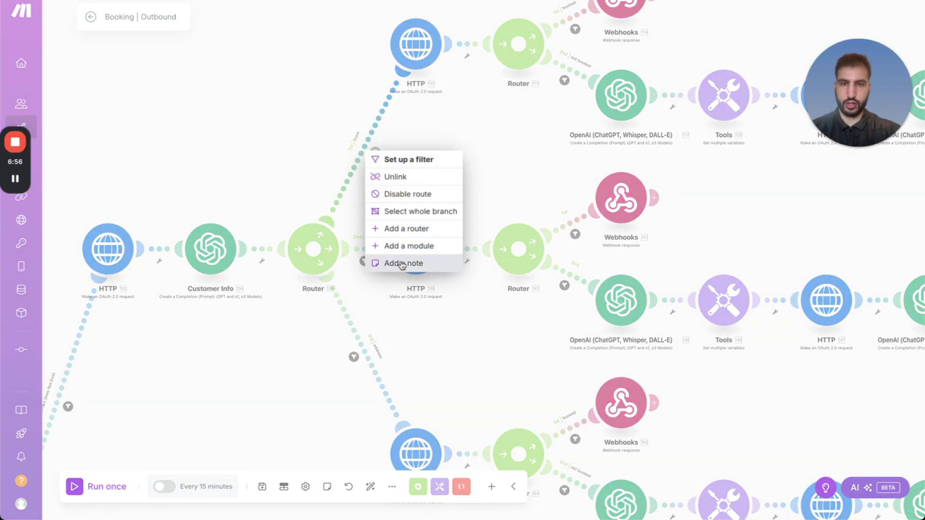
key("Escape")
left_click_drag(393, 231, 313, 183)
scroll(472, 327, "down", 10)
scroll(301, 260, "left", 6)
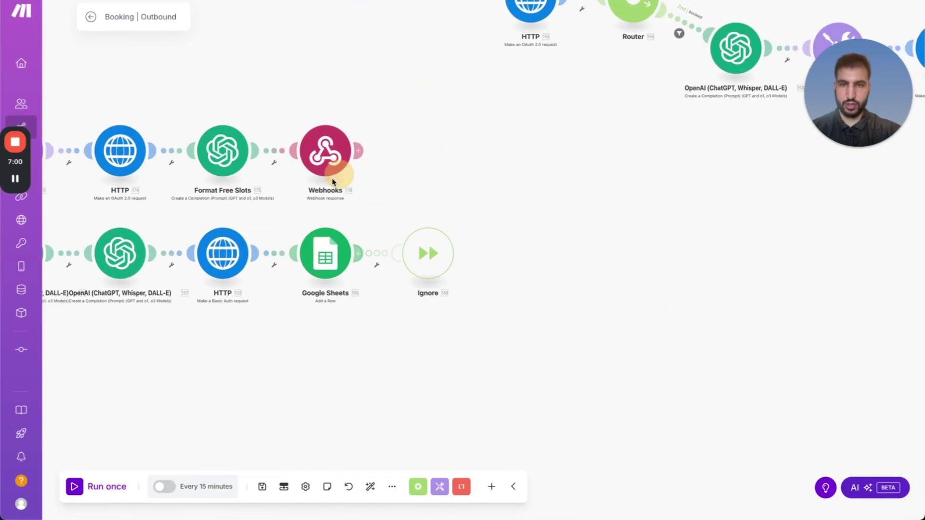
left_click(258, 122)
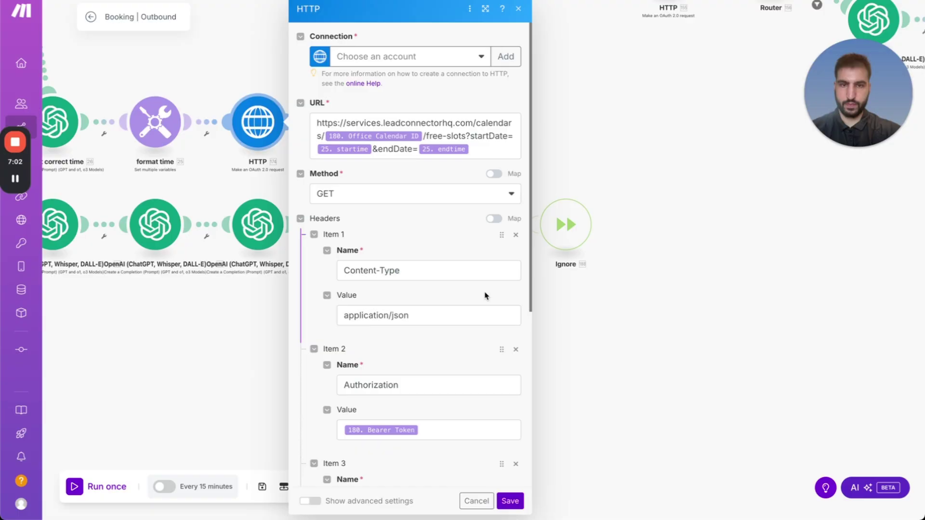
scroll(436, 314, "down", 2)
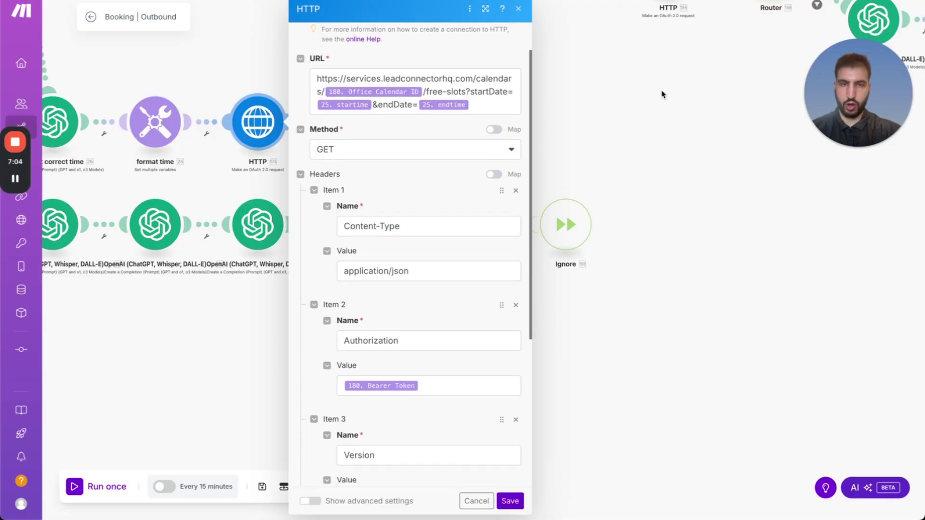
left_click(662, 94)
scroll(480, 231, "down", 4)
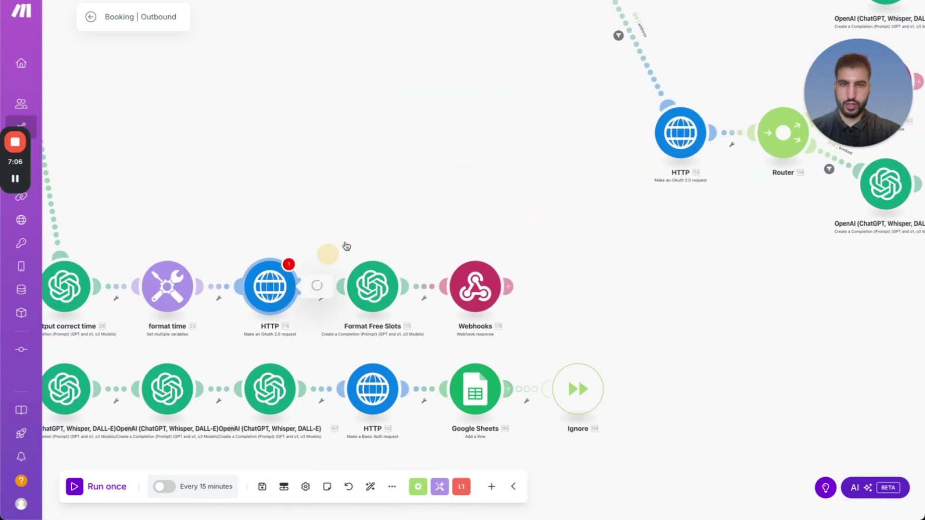
left_click(410, 60)
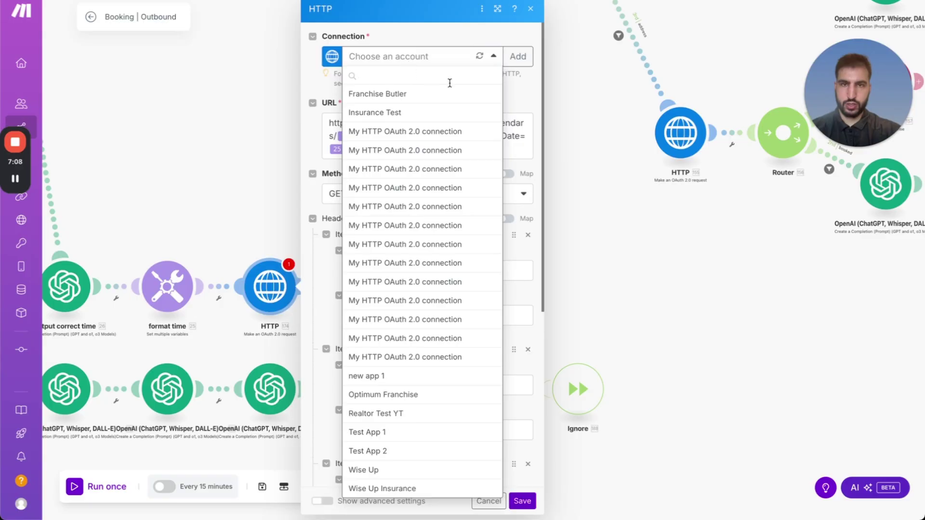
left_click(530, 95)
left_click(594, 143)
scroll(490, 368, "up", 6)
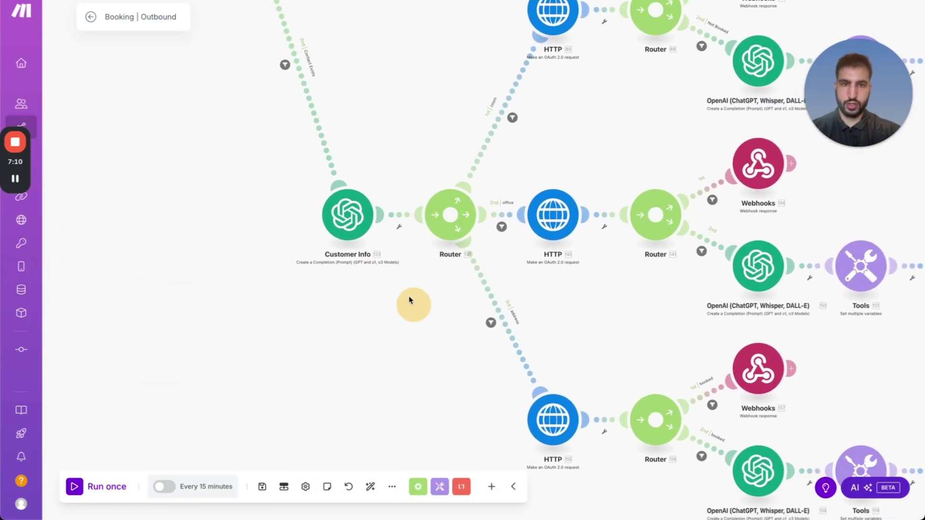
On the first router, drop the address and zoom routes and empty the office filter.
scroll(409, 300, "down", 5)
scroll(345, 215, "up", 2)
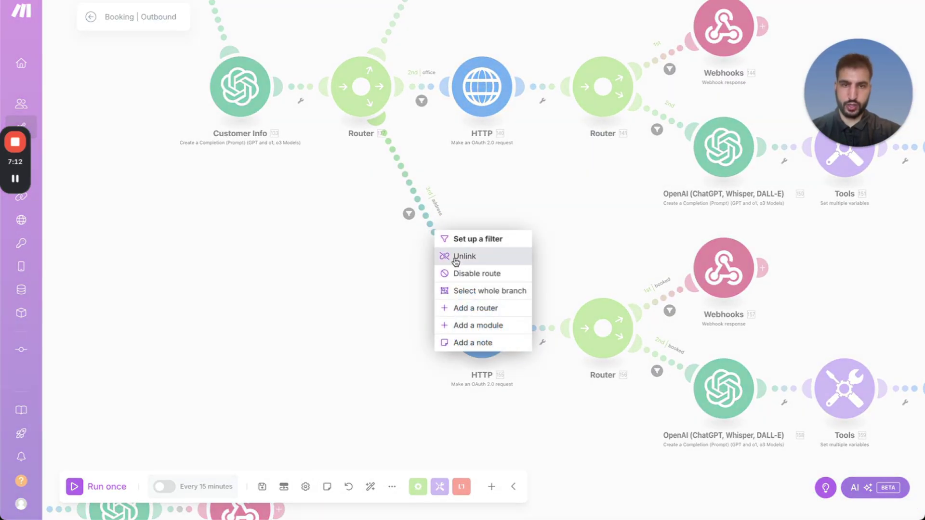
left_click(460, 256)
left_click_drag(455, 229, 492, 351)
left_click(409, 142)
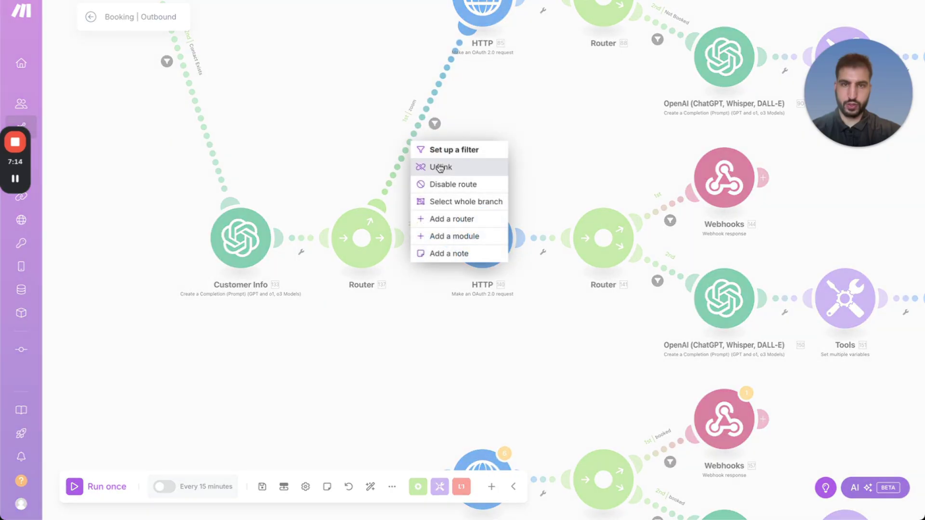
left_click(440, 167)
left_click(422, 252)
left_click(673, 265)
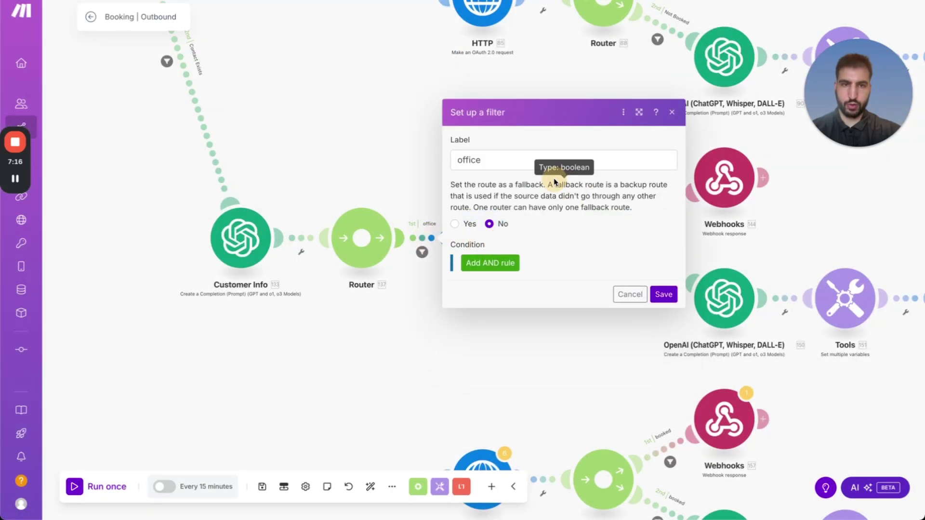
left_click(547, 163)
double_click(547, 191)
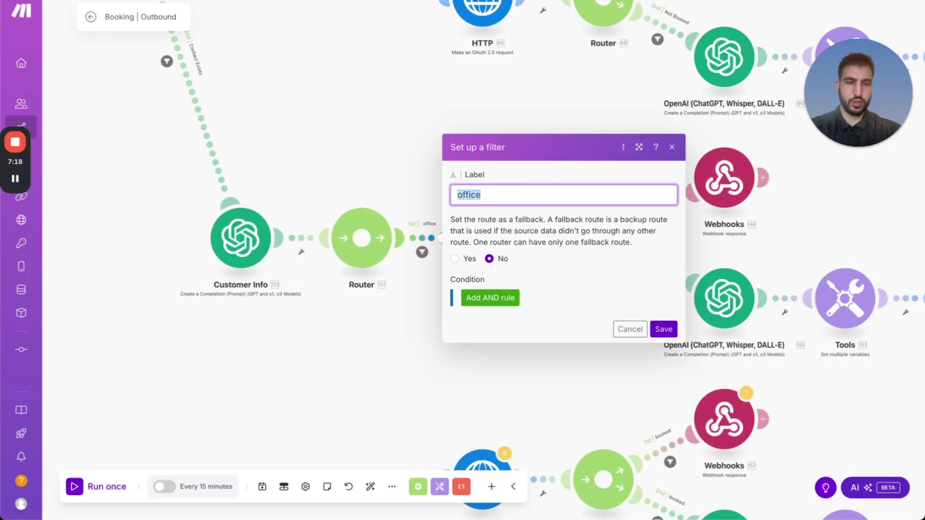
key("BackSpace")
left_click(663, 329)
On Router 138, remove the address and zoom routes and clear the office filter's condition and label.
scroll(347, 149, "up", 4)
left_click_drag(347, 149, 481, 337)
right_click(485, 339)
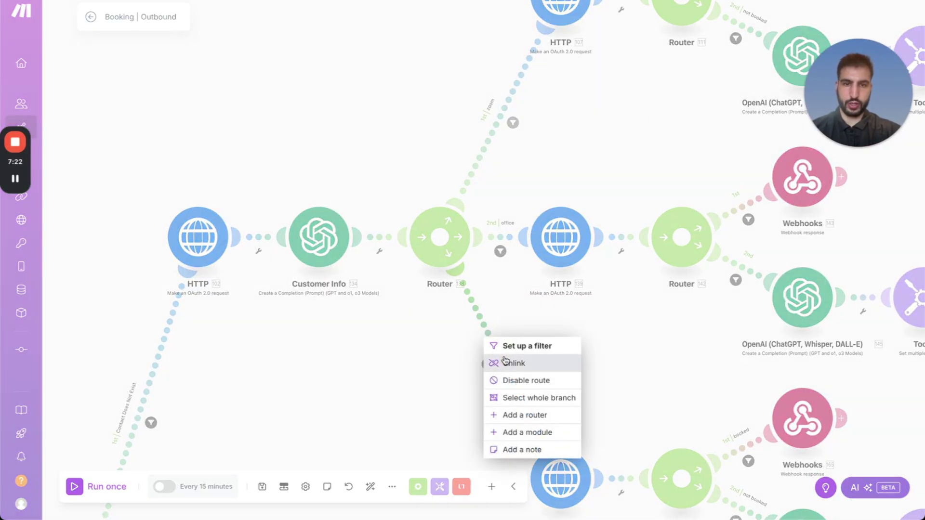
left_click(513, 362)
right_click(487, 160)
left_click(515, 182)
left_click(499, 215)
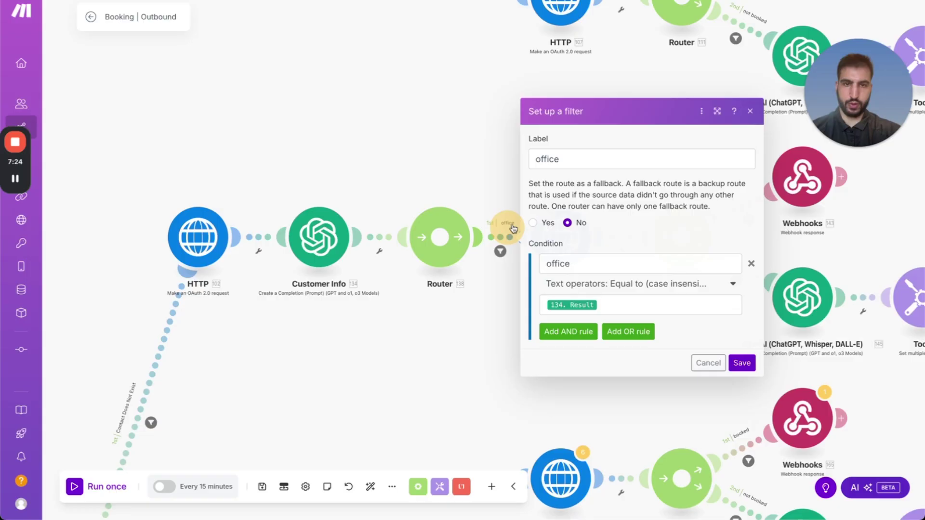
left_click(751, 265)
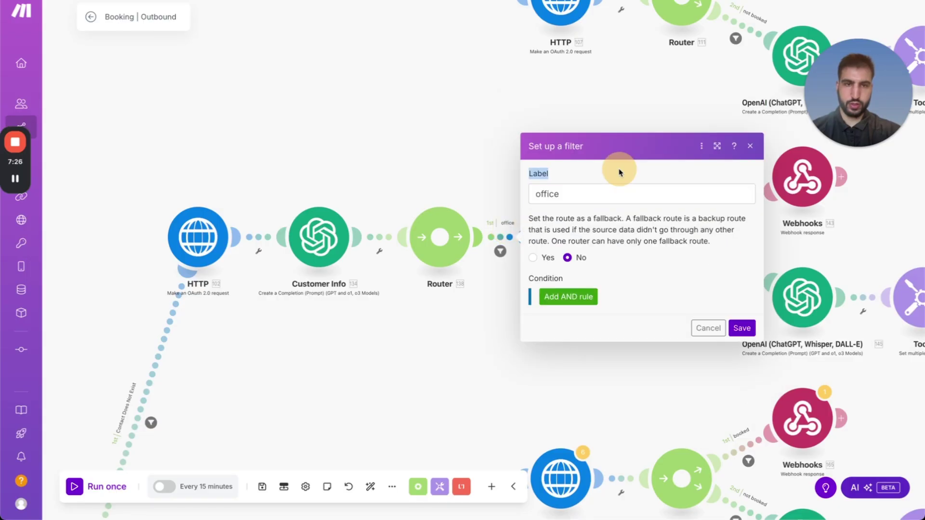
left_click(620, 194)
double_click(620, 196)
key("BackSpace")
left_click(740, 328)
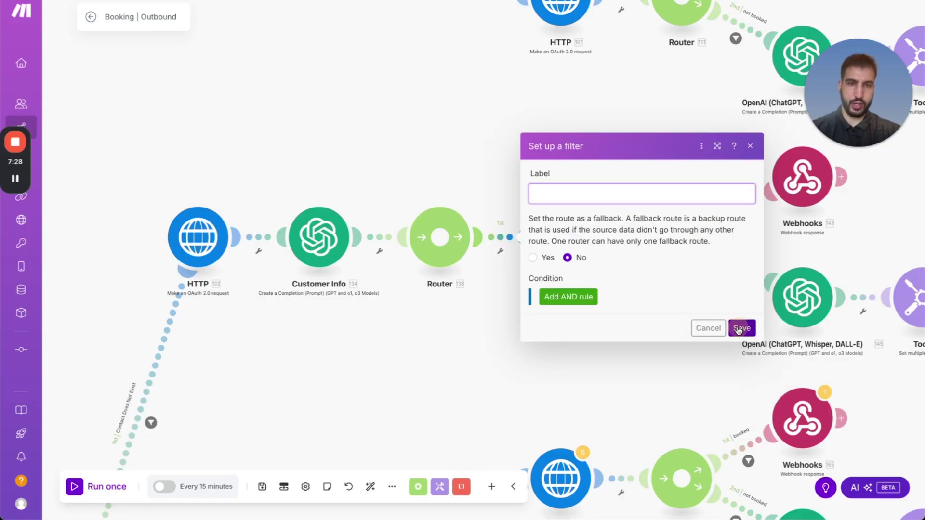
Delete Router 138, relink HTTP 139, and delete Customer Info to join HTTP 102 to HTTP 139.
right_click(507, 246)
left_click(549, 323)
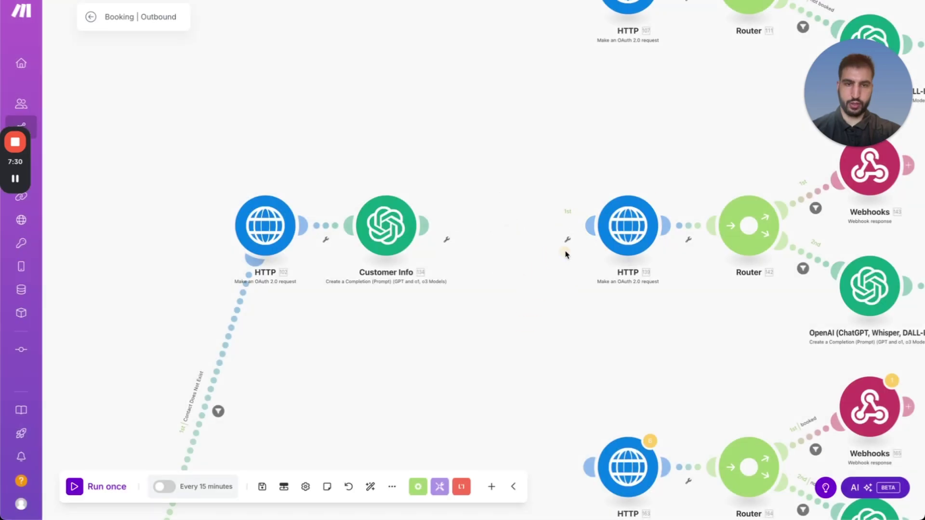
left_click_drag(642, 200, 428, 233)
left_click_drag(501, 347, 504, 203)
right_click(396, 92)
left_click(429, 218)
Delete Router 137, link Customer Info to HTTP 140, then delete that Customer Info module.
scroll(442, 183, "right", 5)
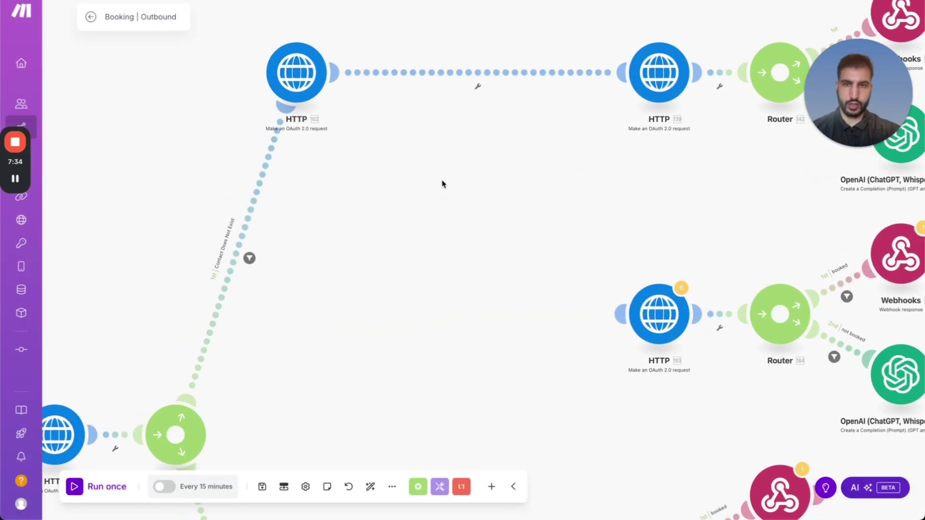
scroll(179, 238, "down", 15)
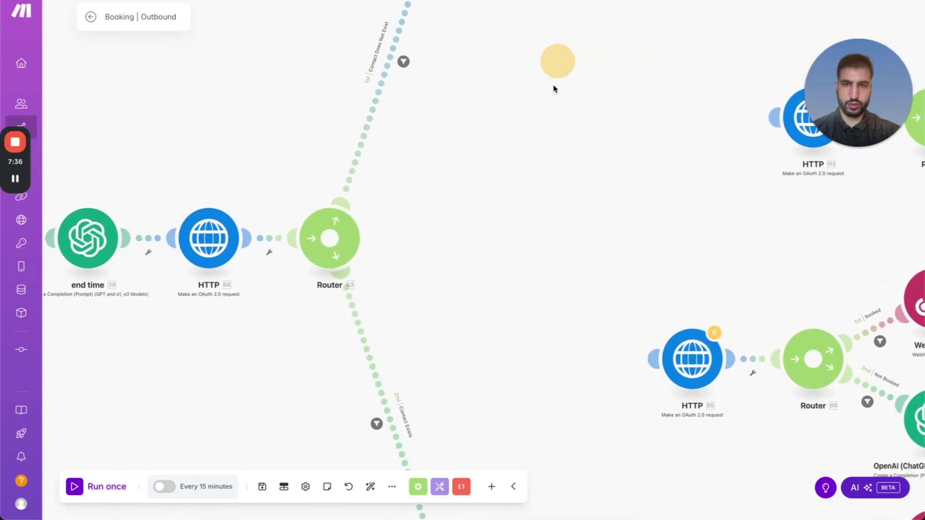
right_click(440, 210)
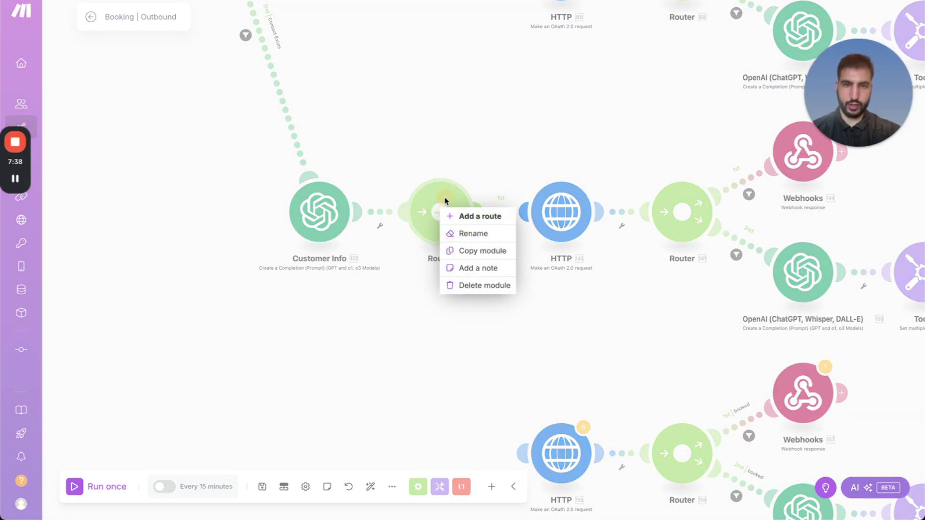
left_click(459, 284)
left_click_drag(516, 217, 357, 211)
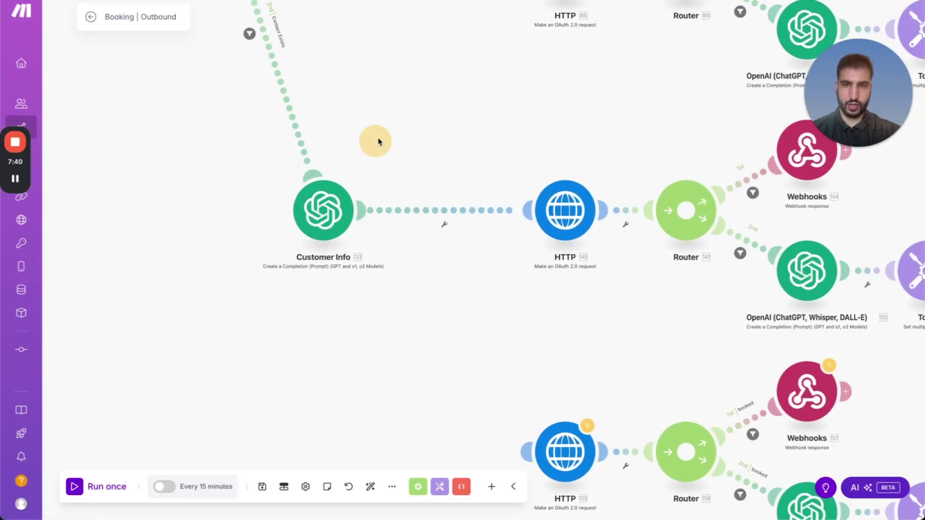
left_click(324, 222)
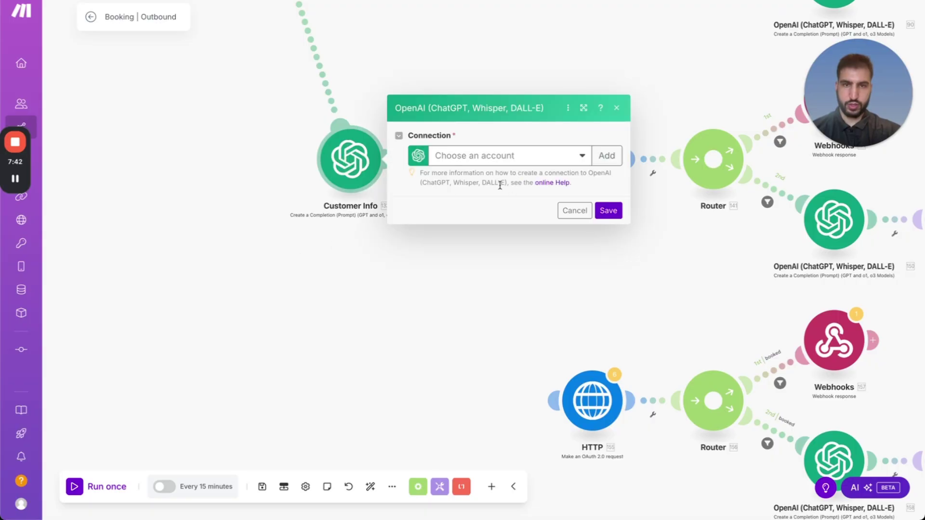
left_click_drag(313, 305, 516, 368)
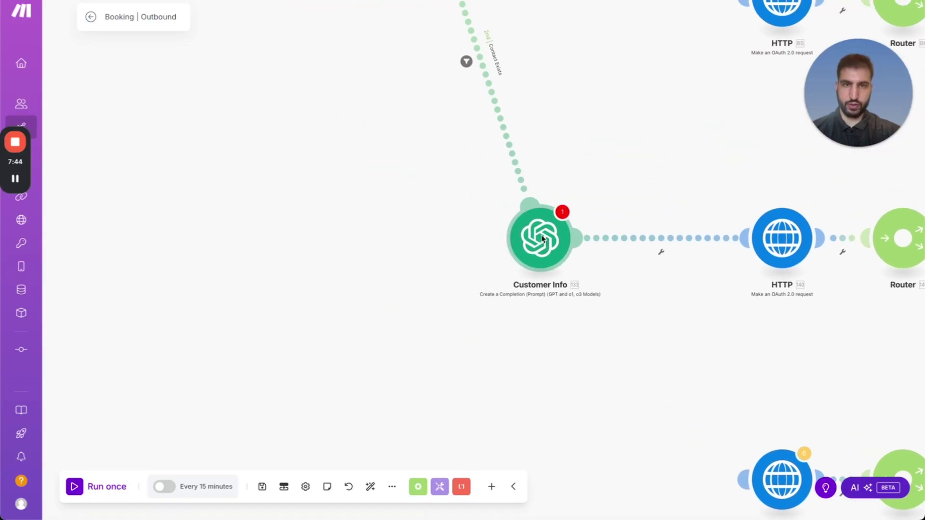
right_click(546, 241)
left_click(577, 369)
scroll(675, 209, "up", 10)
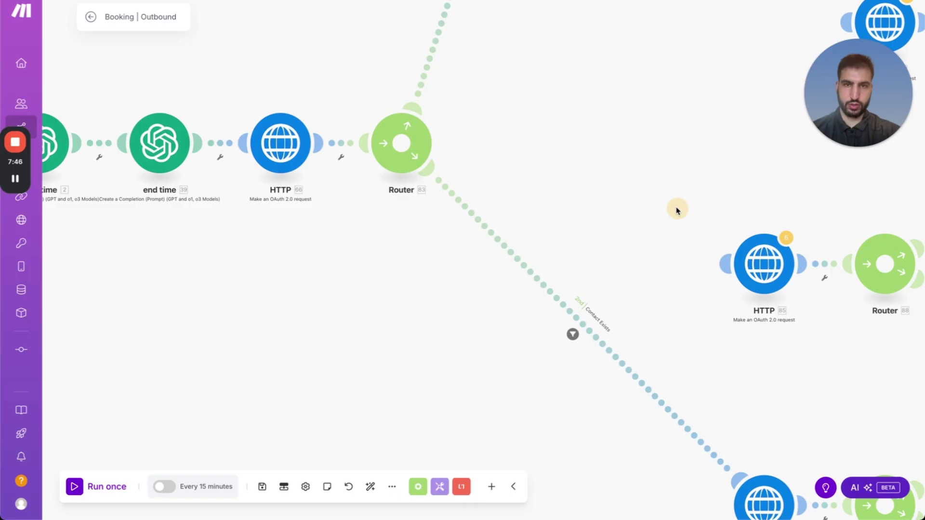
scroll(587, 267, "up", 4)
right_click(504, 181)
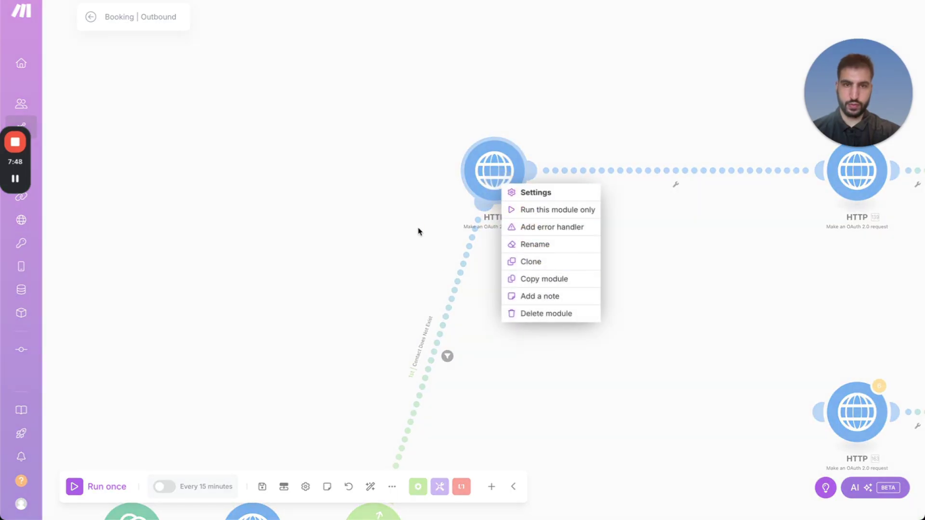
left_click(501, 178)
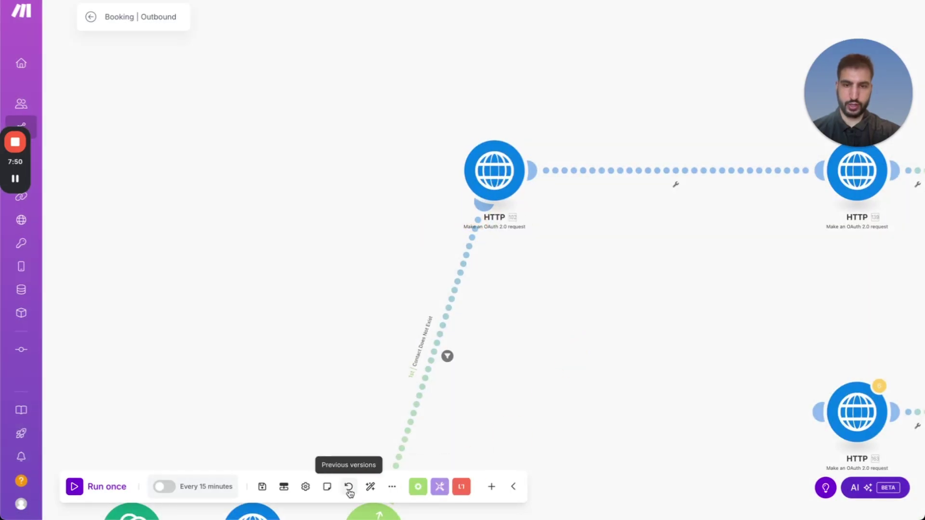
Auto-align the Booking | Outbound scenario, move the Router beside Webhooks, and centre the scenario in view.
left_click(372, 486)
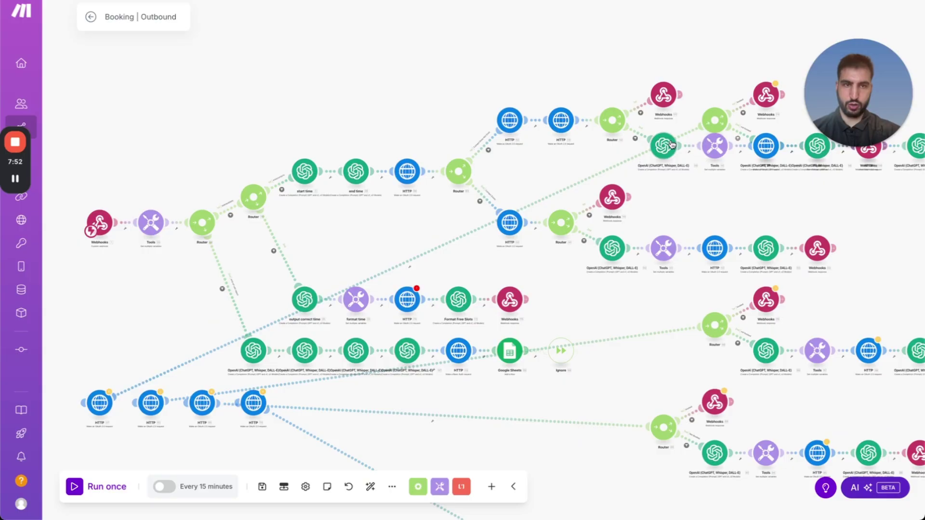
left_click_drag(716, 120, 643, 406)
mouse_move(14, 183)
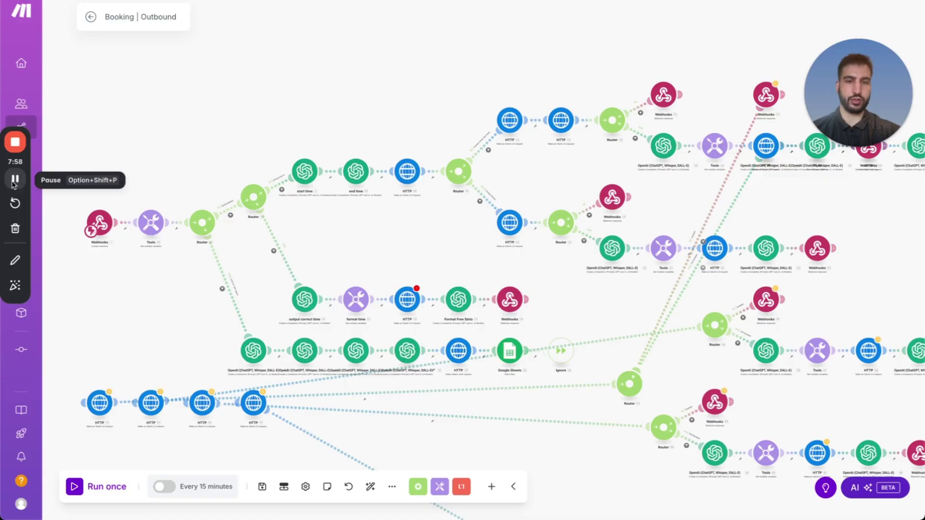
left_click(14, 182)
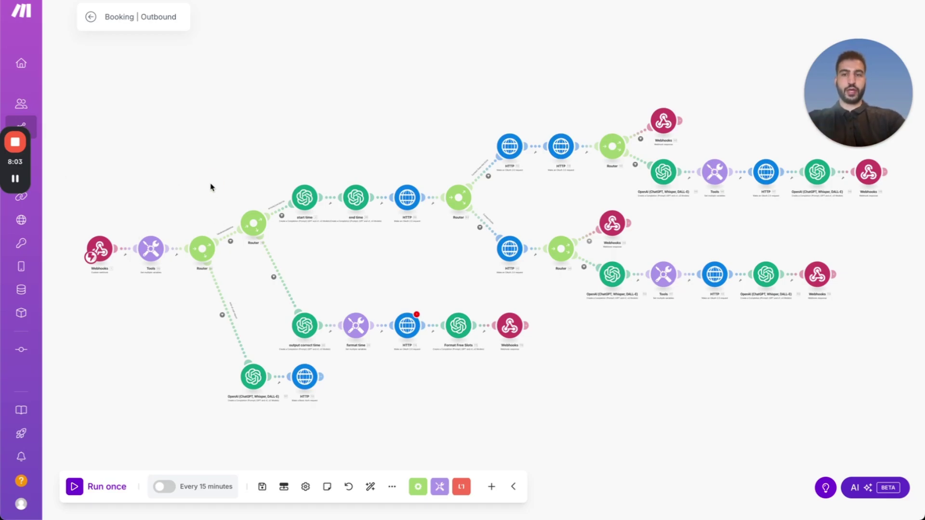
mouse_move(258, 128)
left_mouse_down()
mouse_move(316, 99)
mouse_move(263, 111)
left_mouse_up()
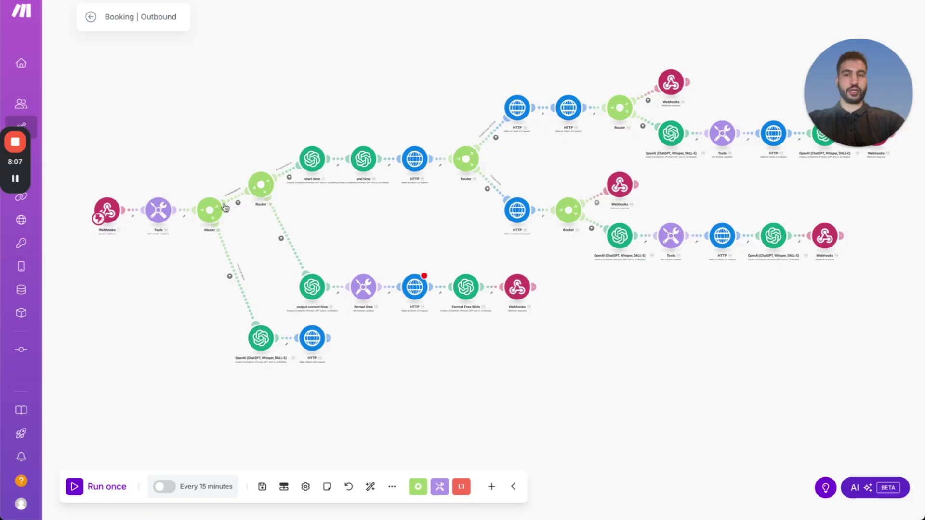
scroll(225, 208, "down", 2)
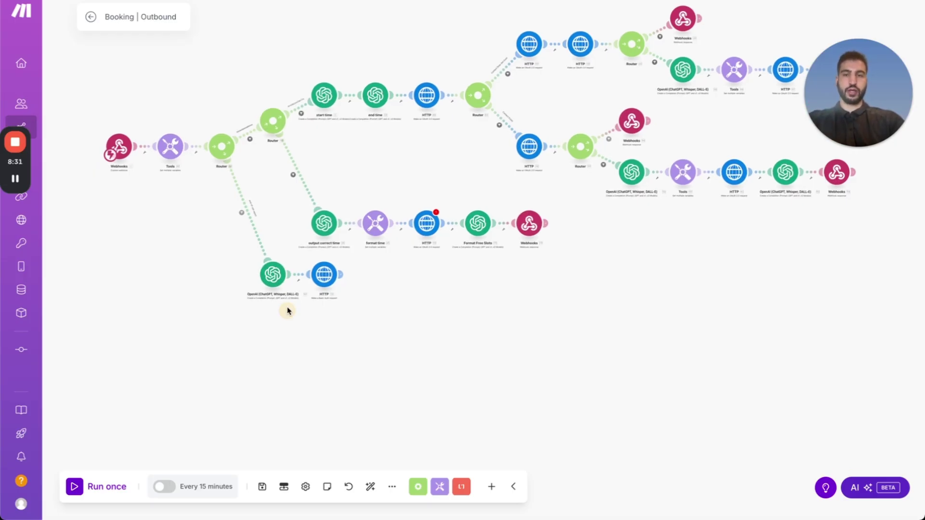
scroll(277, 291, "up", 3)
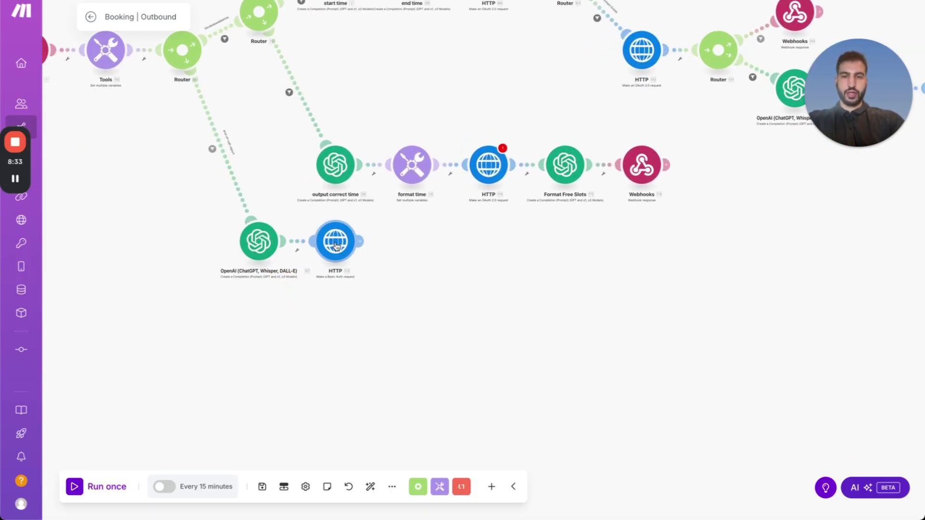
scroll(335, 244, "up", 5)
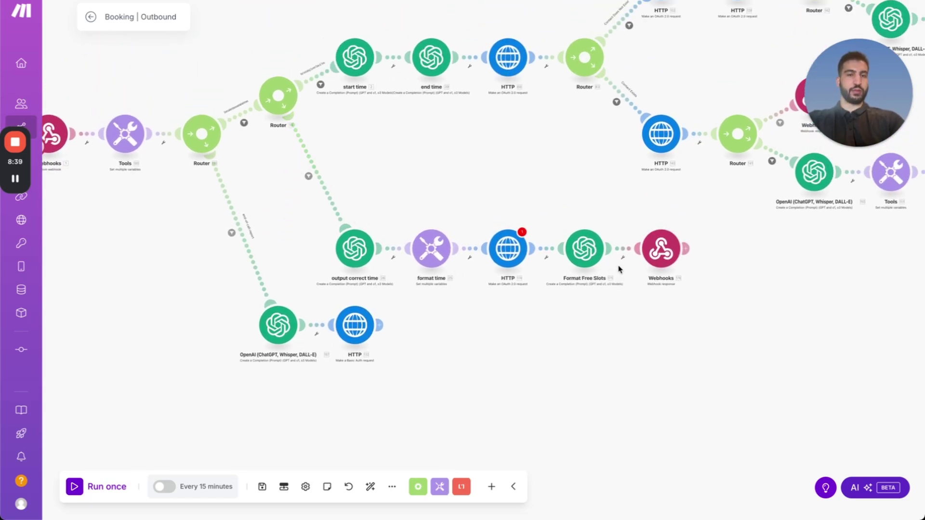
scroll(527, 207, "up", 3)
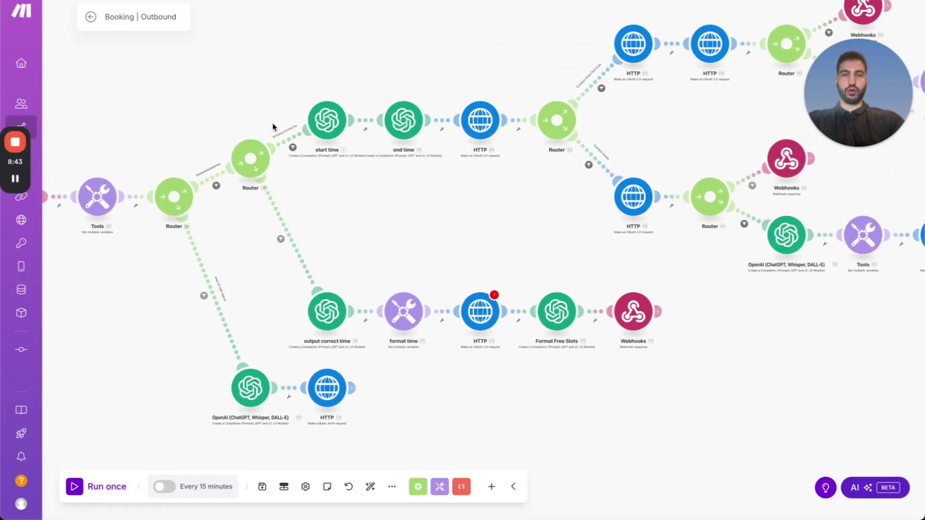
left_click_drag(538, 229, 296, 240)
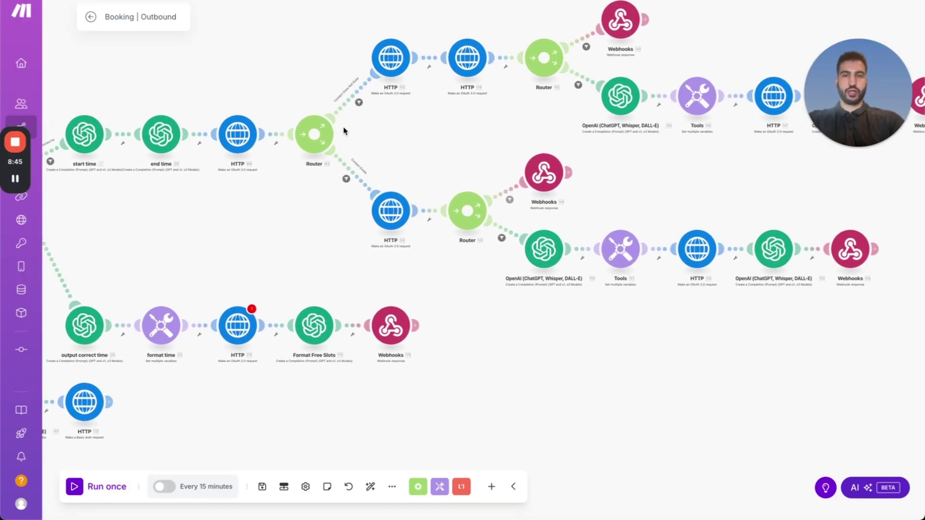
scroll(363, 156, "up", 5)
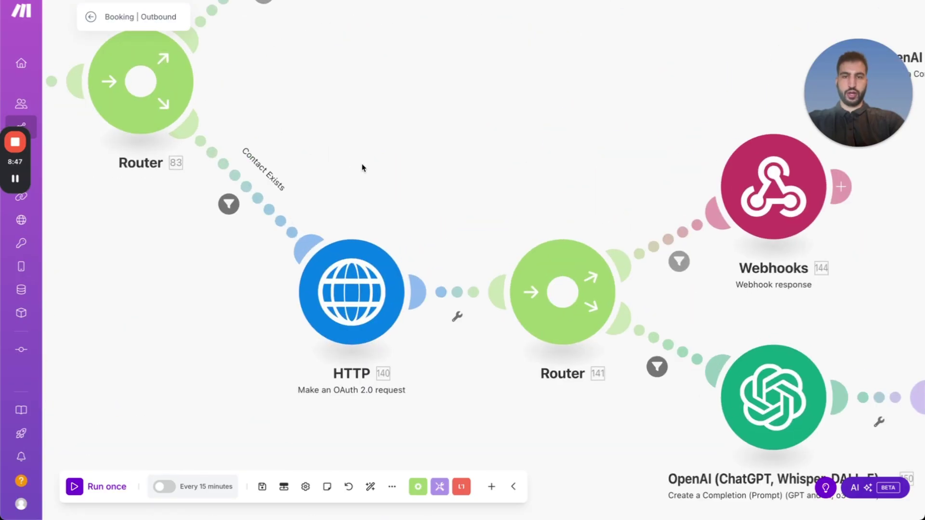
scroll(525, 149, "left", 5)
scroll(411, 167, "down", 2)
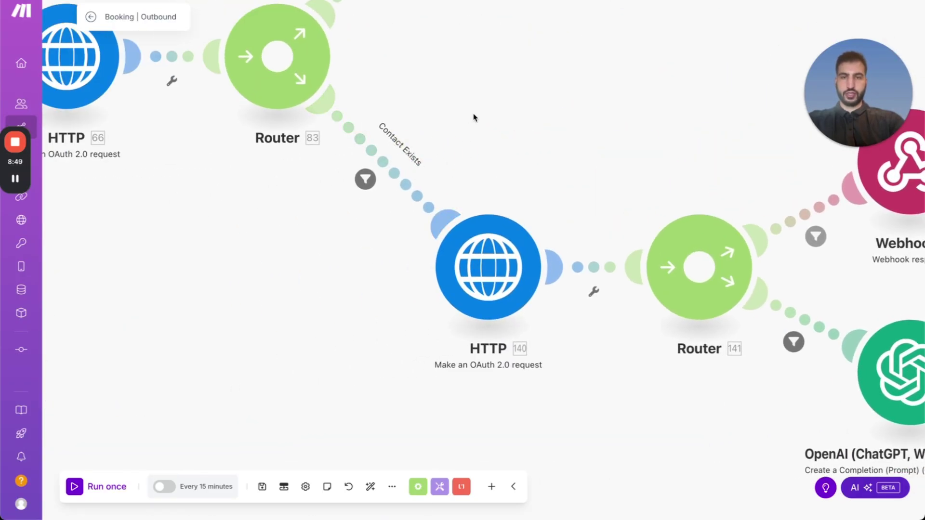
left_click_drag(472, 116, 403, 200)
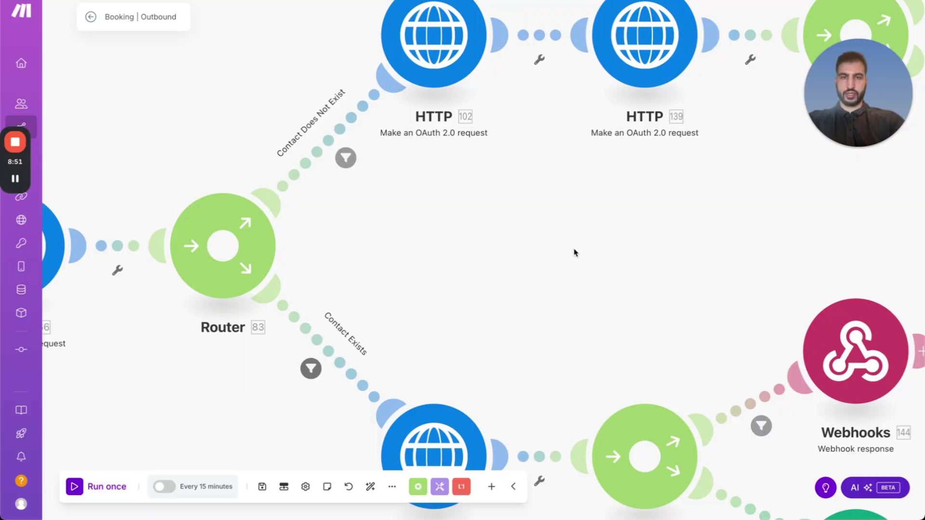
scroll(577, 252, "down", 4)
left_click_drag(340, 229, 306, 257)
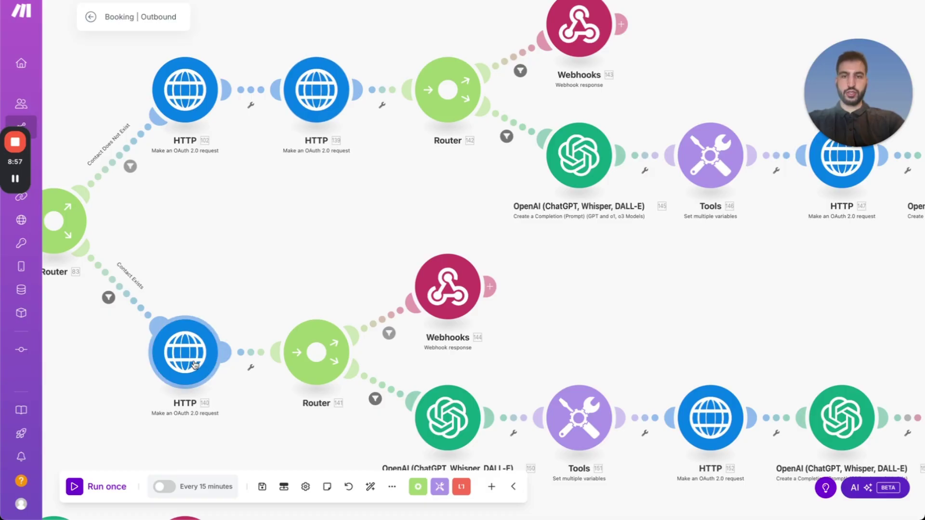
left_click_drag(270, 308, 311, 213)
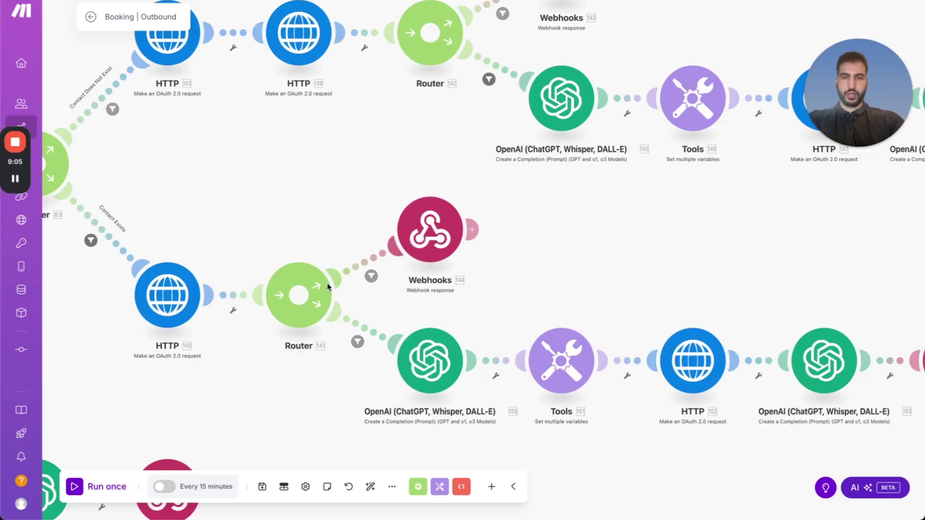
left_click(413, 248)
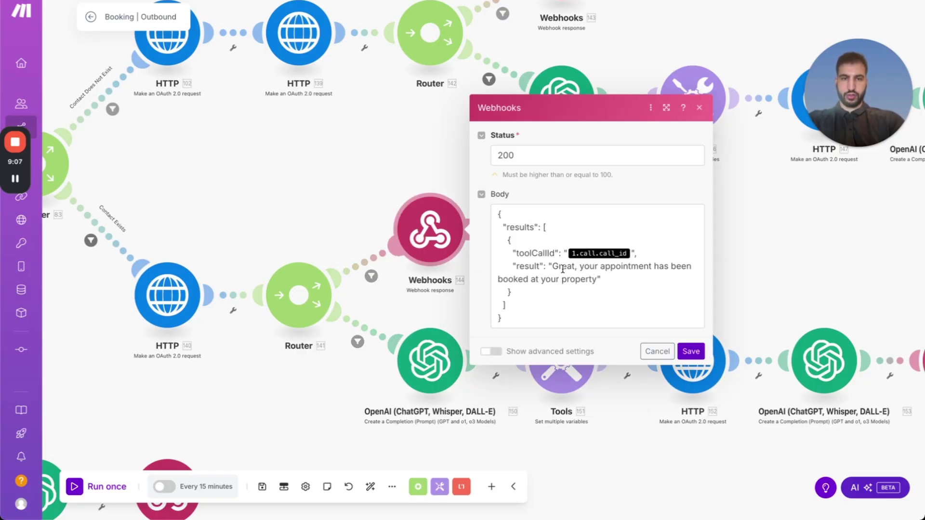
left_click_drag(553, 265, 596, 276)
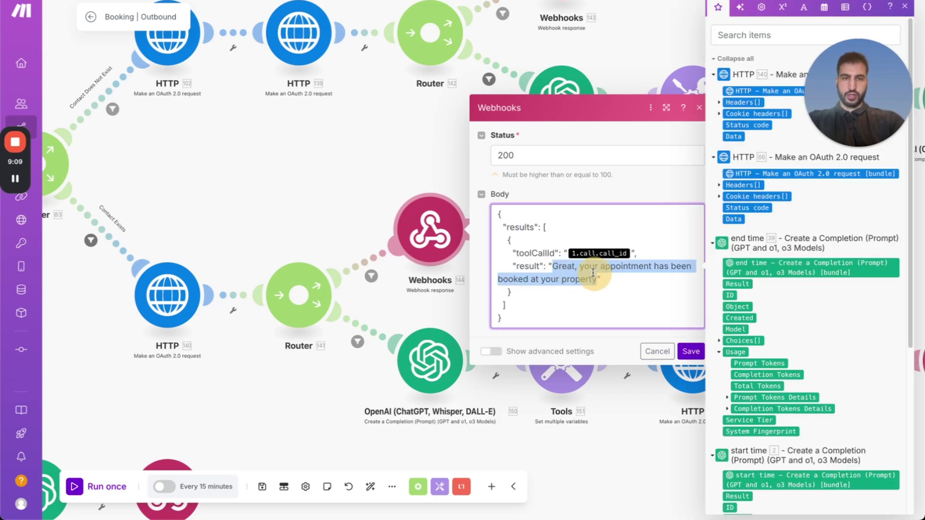
left_click(389, 183)
scroll(440, 224, "down", 2)
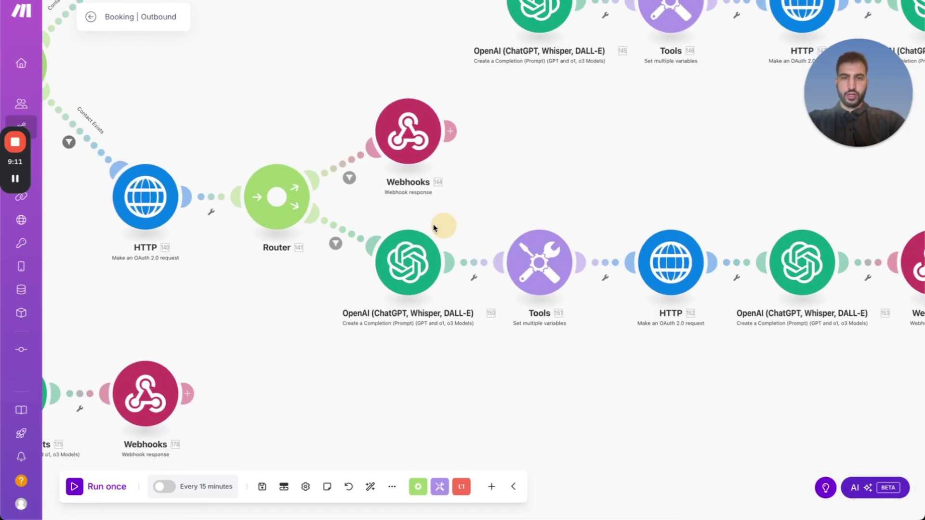
scroll(388, 245, "right", 4)
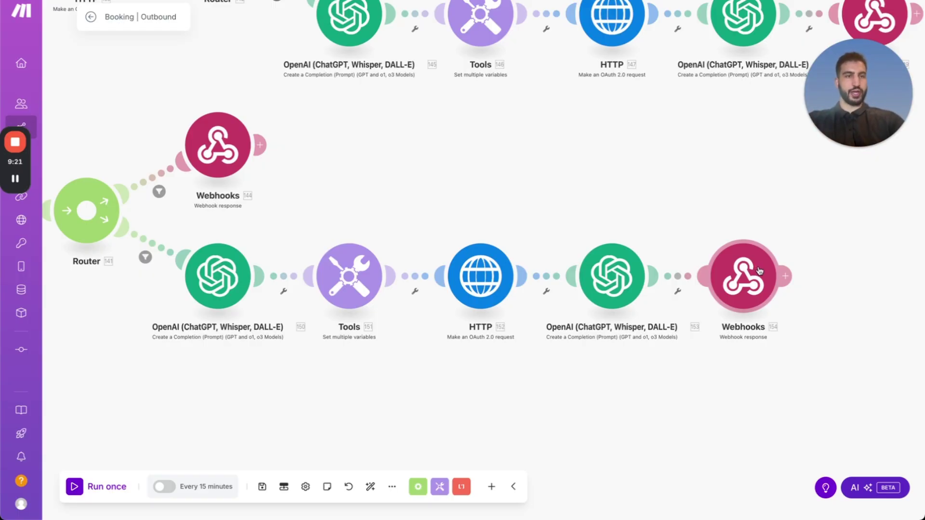
scroll(822, 260, "down", 6)
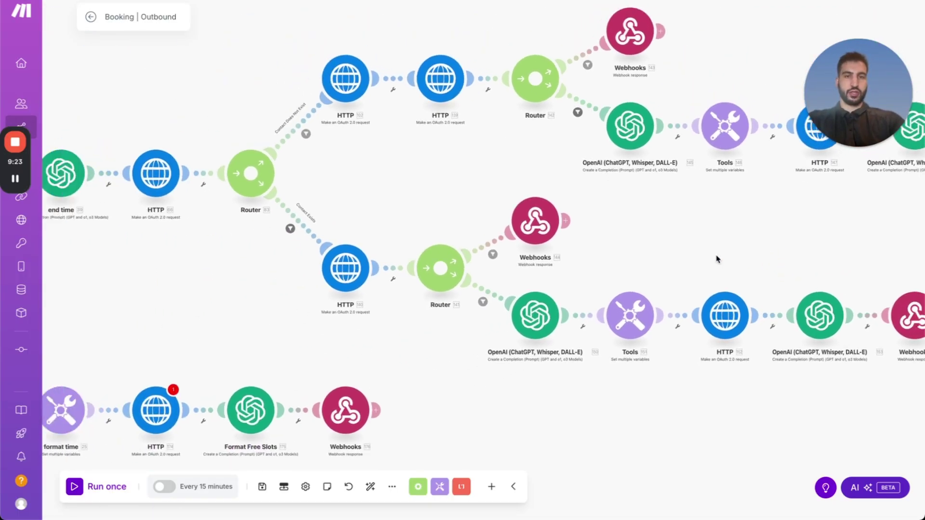
Set the output correct time OpenAI module's connection to Franchise Butler and save.
scroll(766, 261, "down", 2)
left_click_drag(708, 275, 595, 256)
scroll(554, 251, "up", 5)
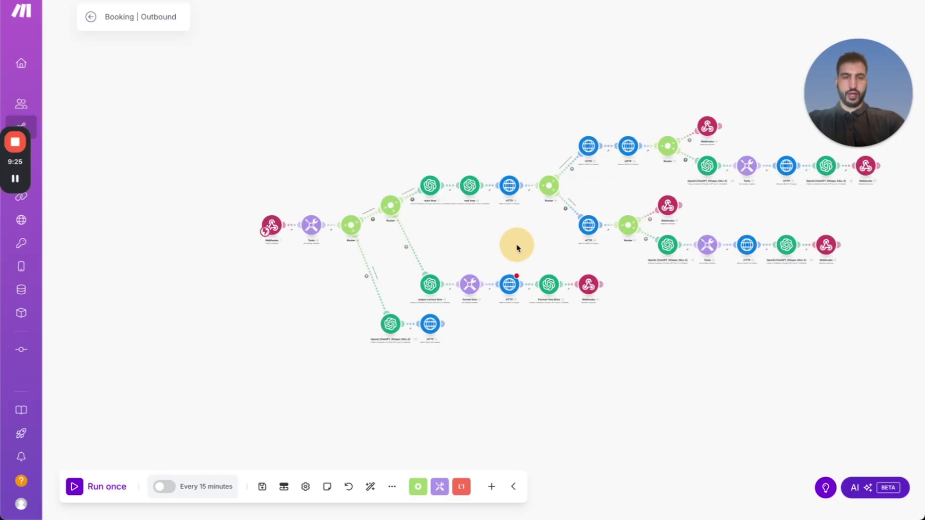
mouse_move(520, 243)
left_mouse_down()
mouse_move(398, 238)
mouse_move(514, 240)
left_mouse_up()
scroll(415, 234, "down", 2)
scroll(554, 274, "down", 3)
scroll(638, 305, "up", 5)
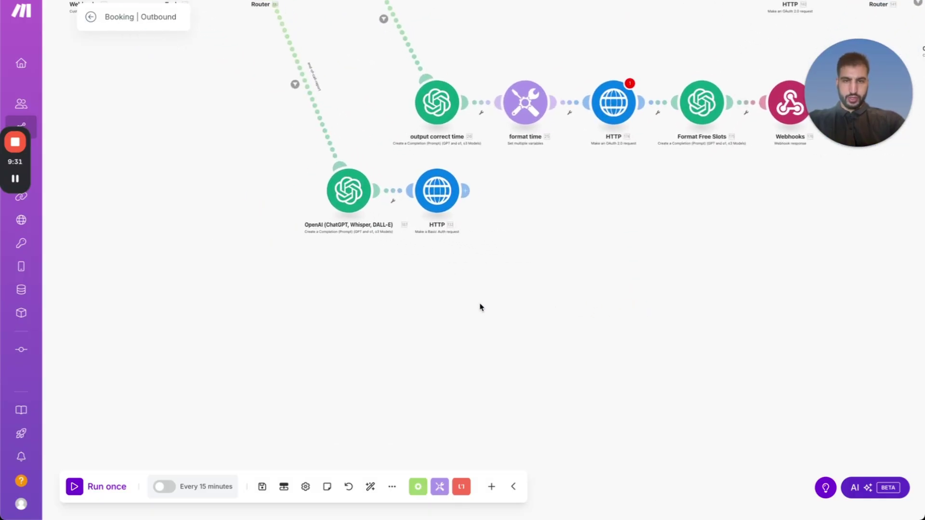
left_click(326, 182)
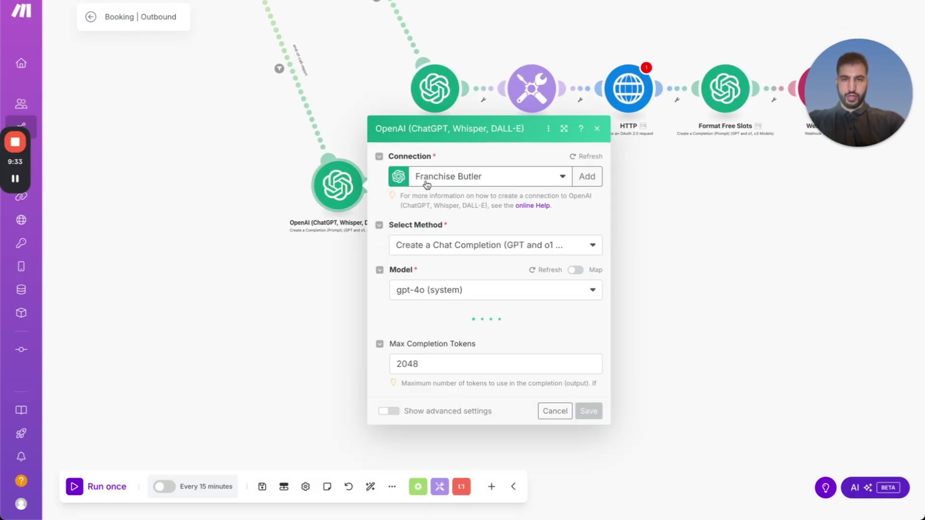
left_click_drag(711, 245, 694, 376)
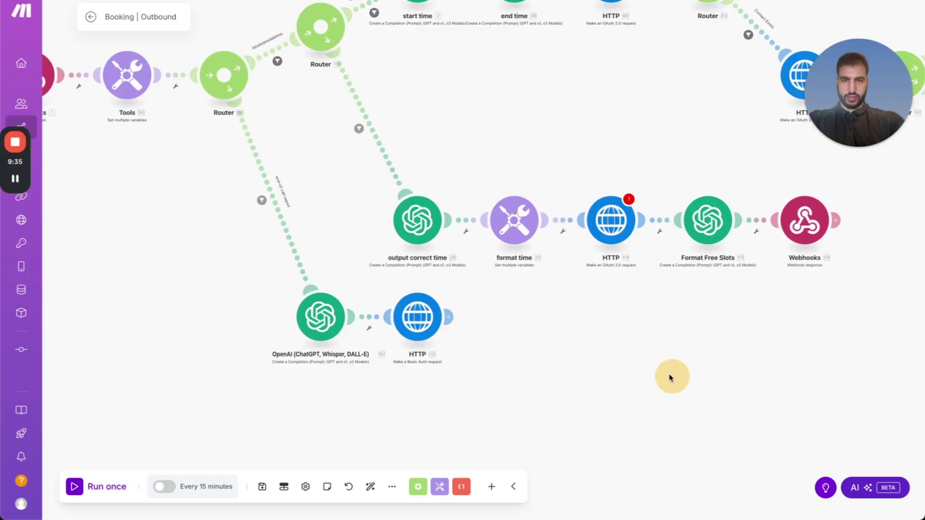
left_click(417, 221)
left_click(533, 226)
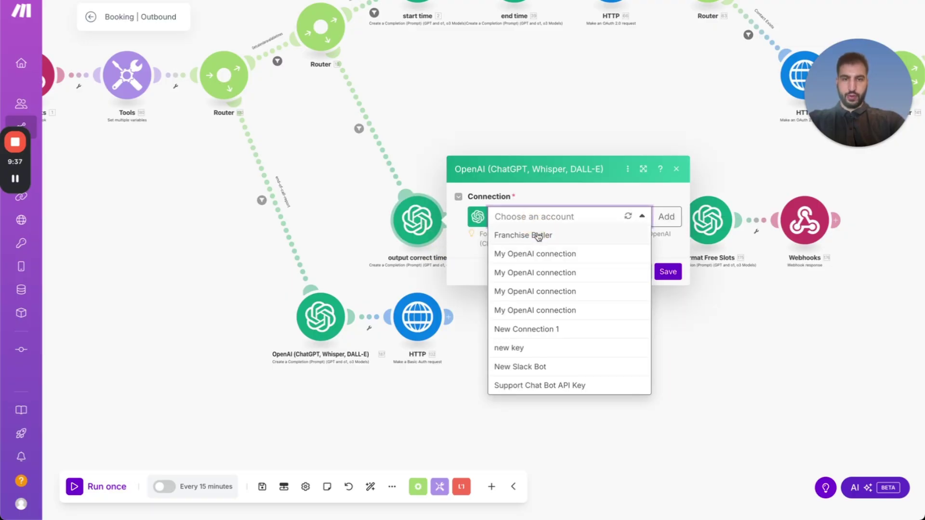
left_click(537, 236)
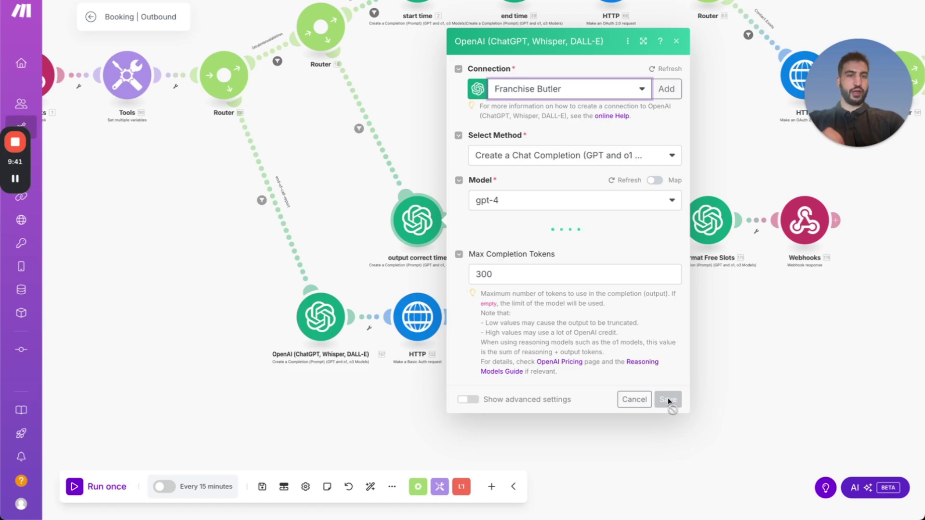
left_click(674, 498)
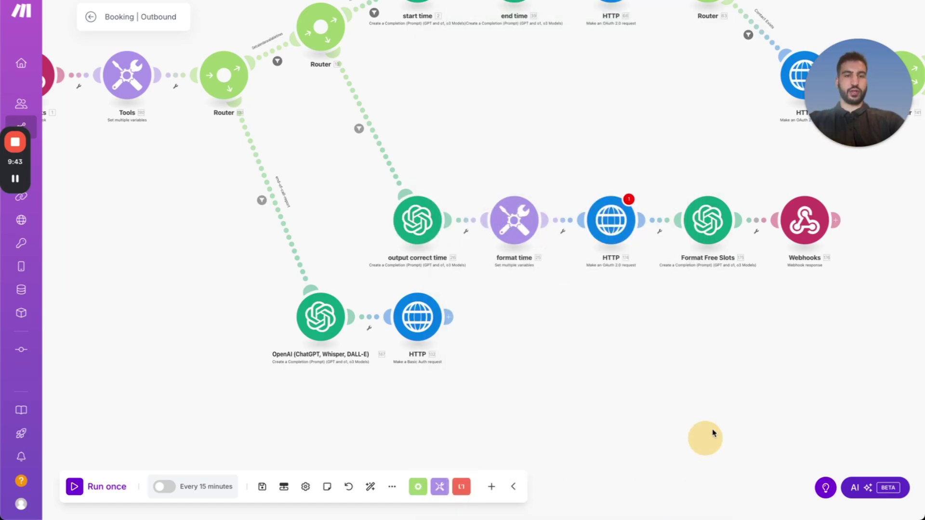
Give the Format Free Slots module the Franchise Butler connection and save.
left_click(558, 274)
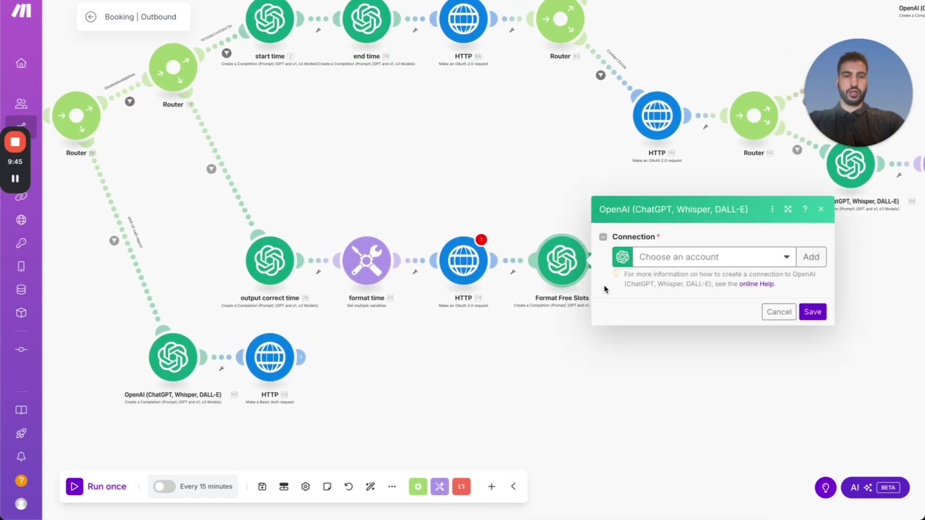
left_click(648, 258)
left_click(661, 275)
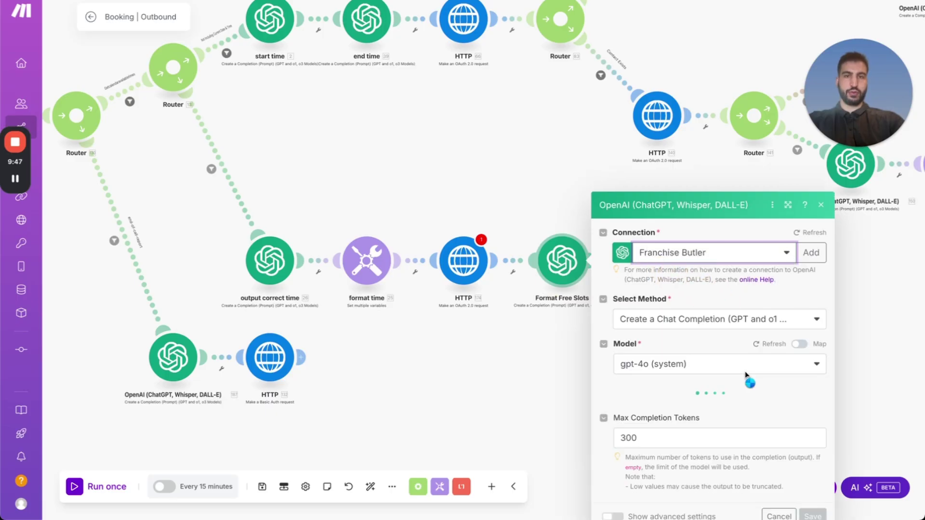
left_click_drag(568, 392, 517, 408)
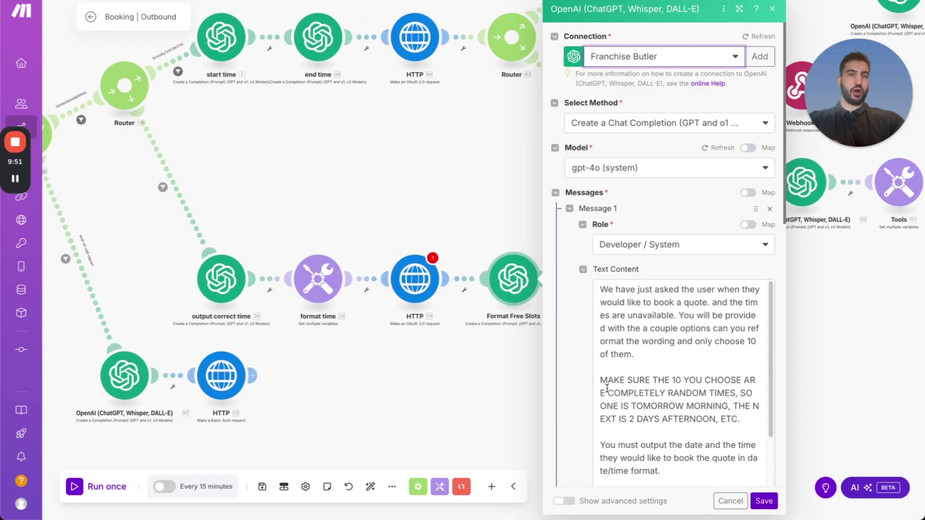
left_click(765, 501)
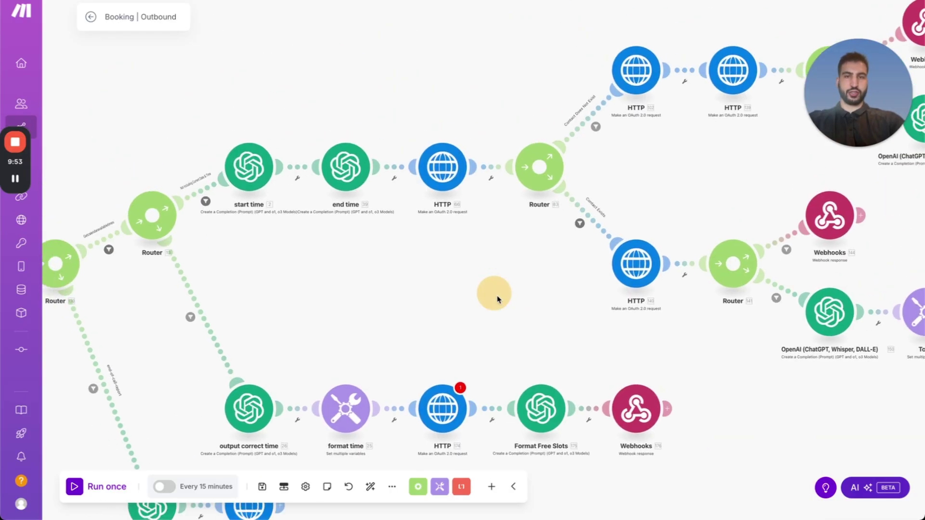
Connect the start time module to Franchise Butler and save.
left_click(306, 167)
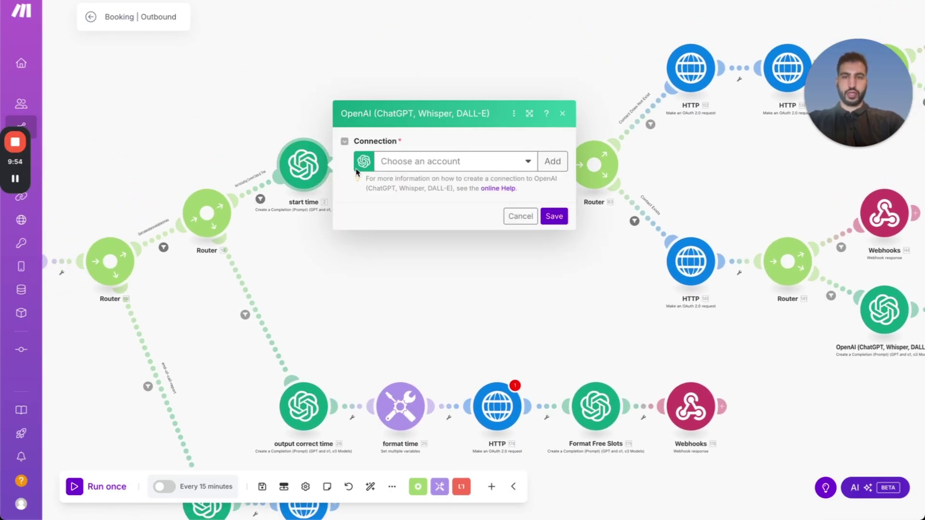
left_click(412, 169)
left_click(414, 180)
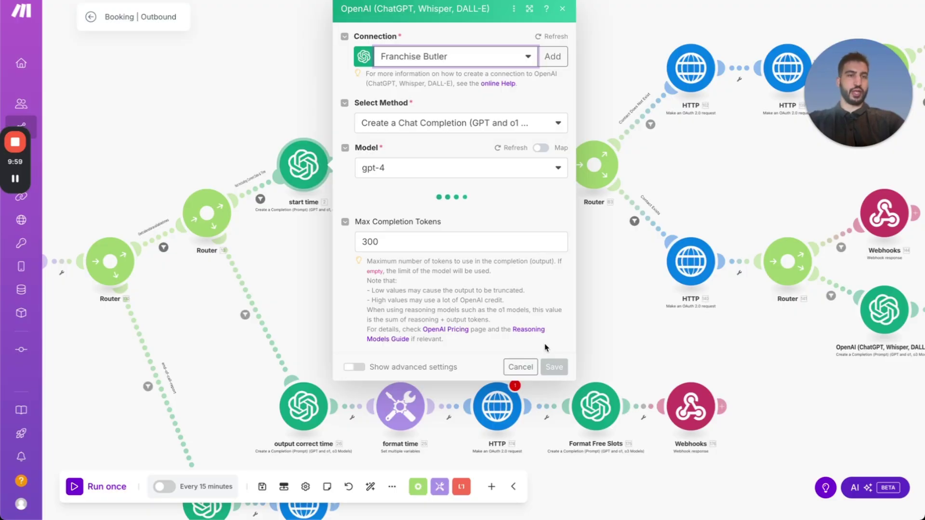
left_click(252, 153)
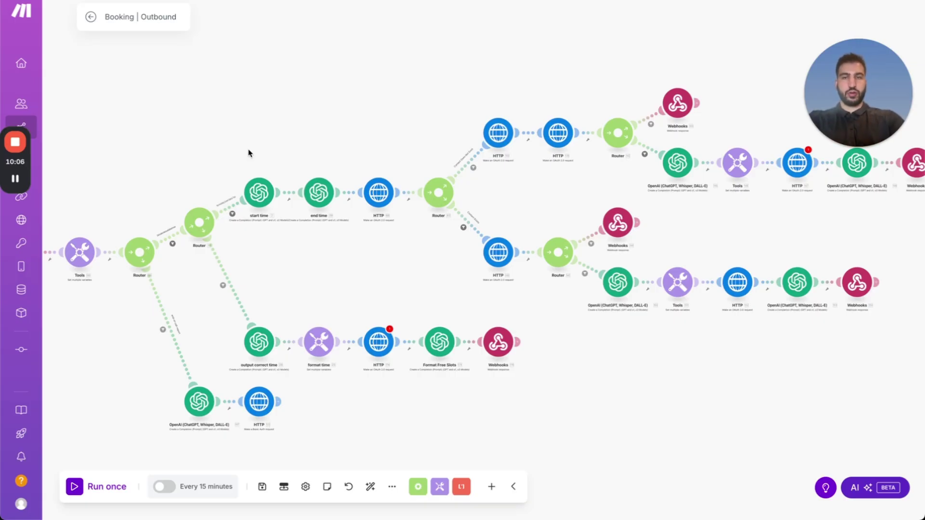
In the HighLevel browser window, go to the GoHighLevel Marketplace in a new tab and sign in.
key("ctrl+Up")
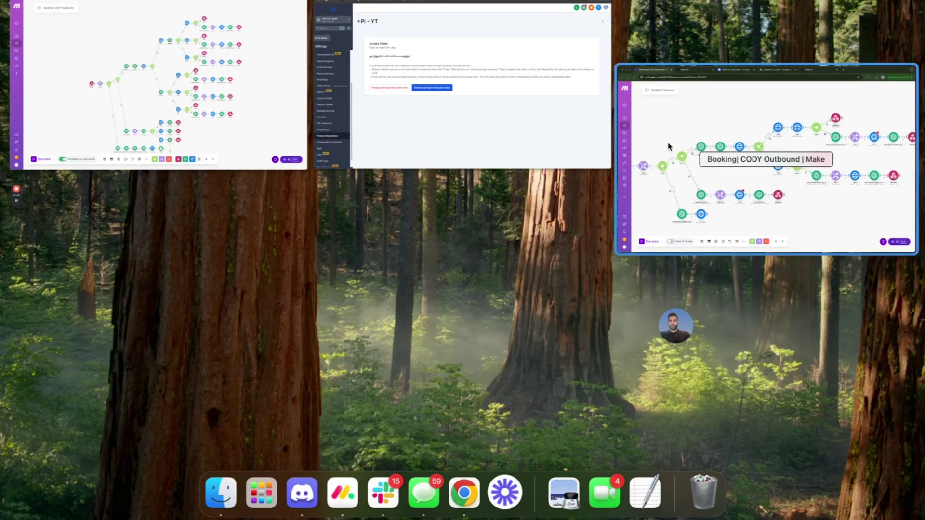
left_click(460, 103)
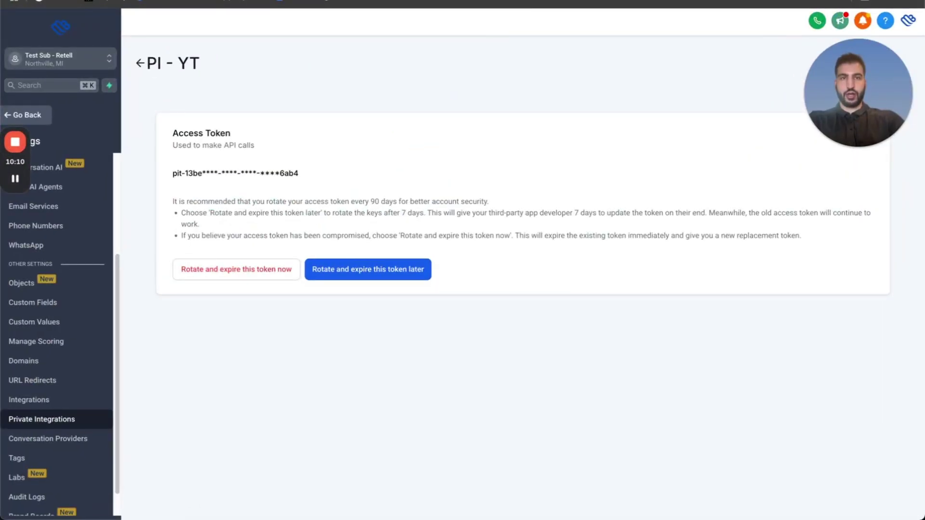
key("super+t")
type("mar")
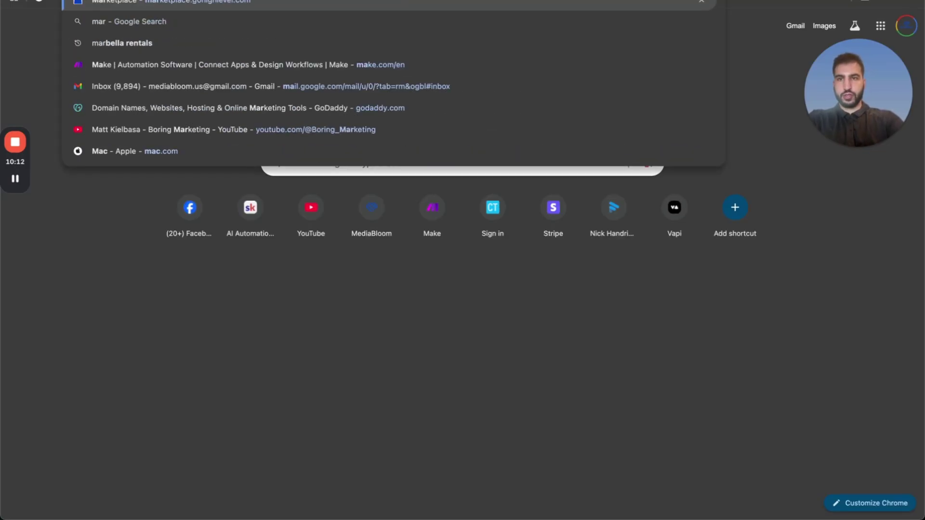
key("Return")
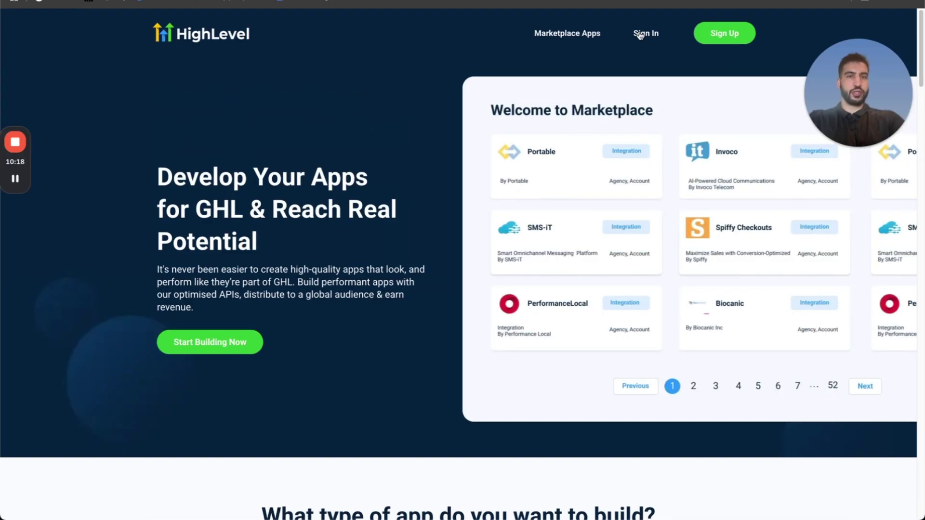
left_click(640, 35)
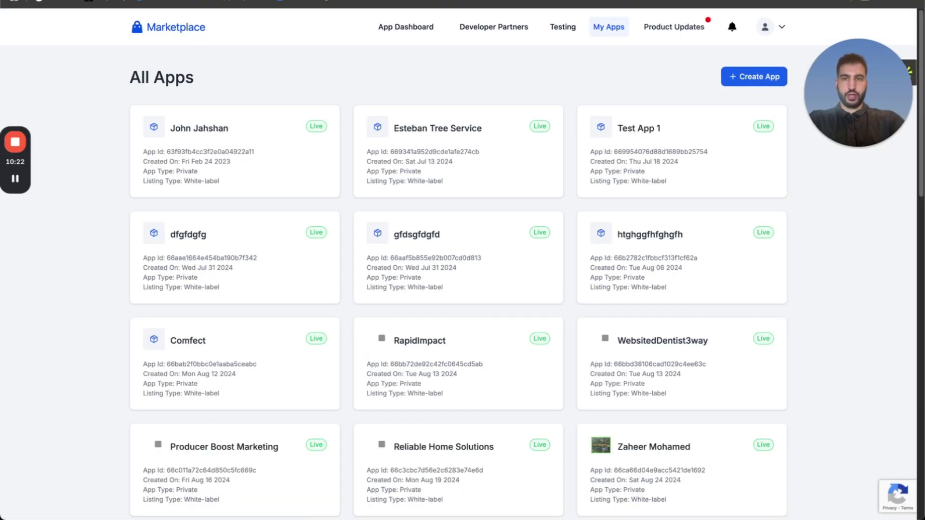
key("super+t")
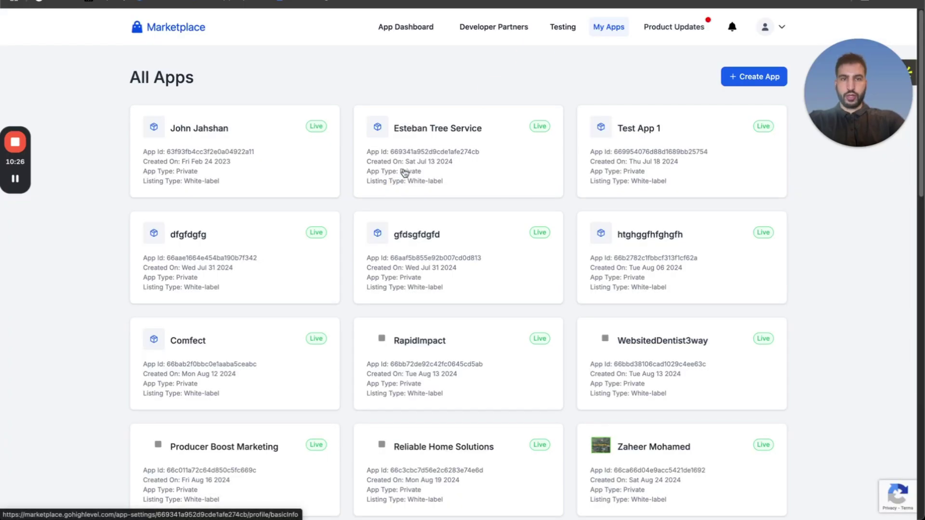
scroll(394, 145, "down", 1)
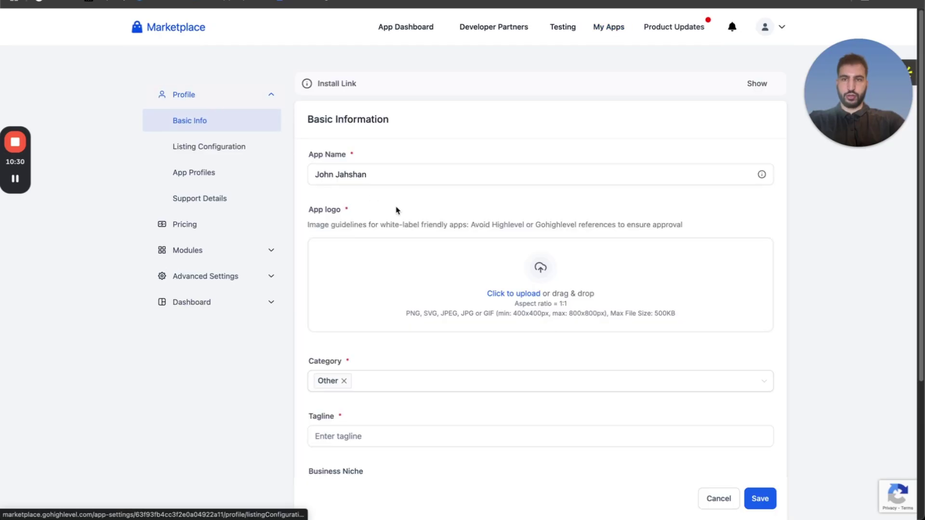
In Advanced Settings > Auth, select the integromat redirect URL and save.
left_click(191, 279)
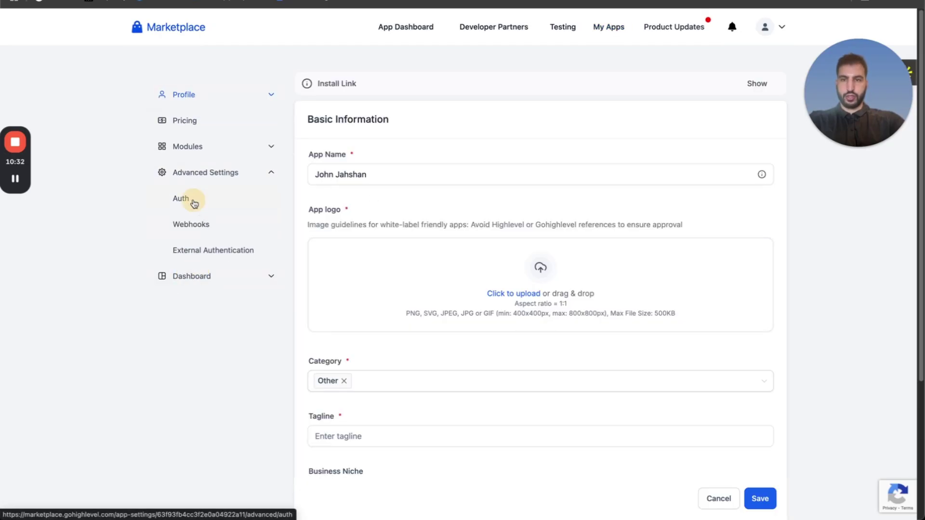
left_click(189, 200)
scroll(462, 281, "down", 2)
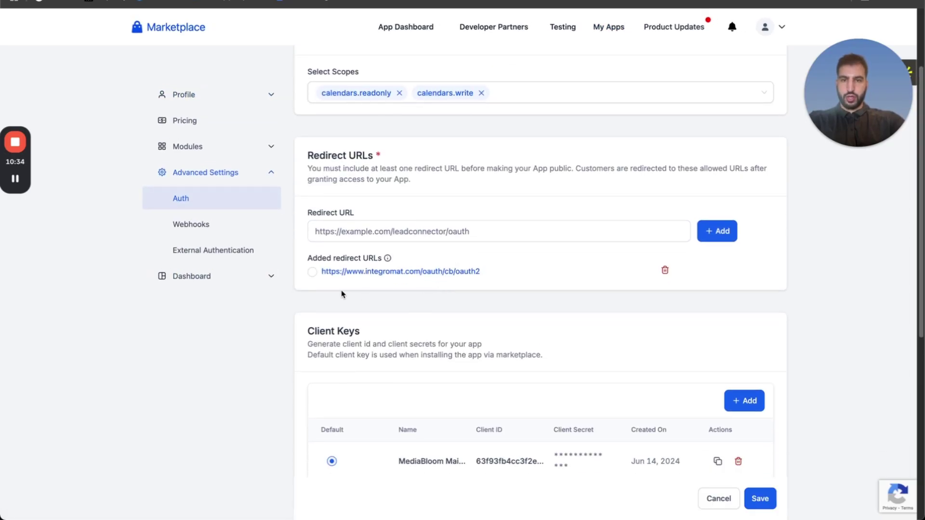
left_click(312, 272)
scroll(419, 299, "down", 2)
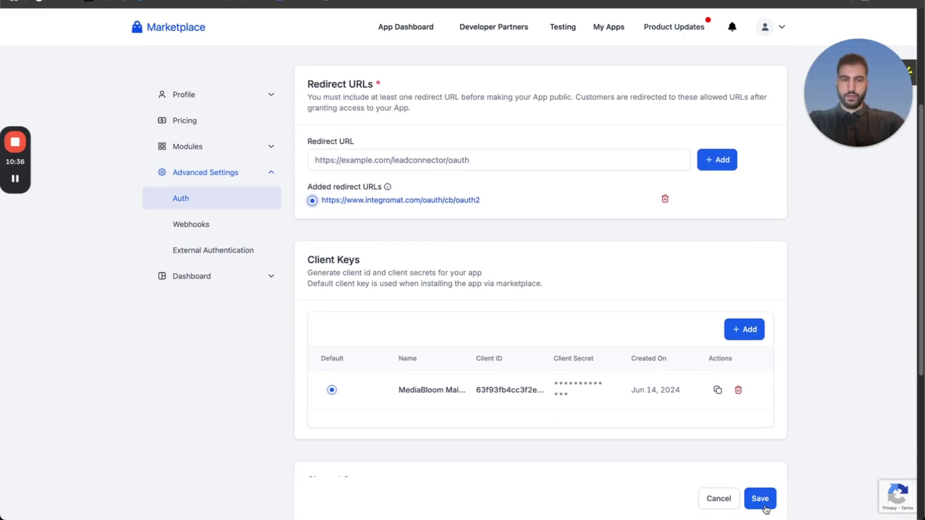
left_click(761, 499)
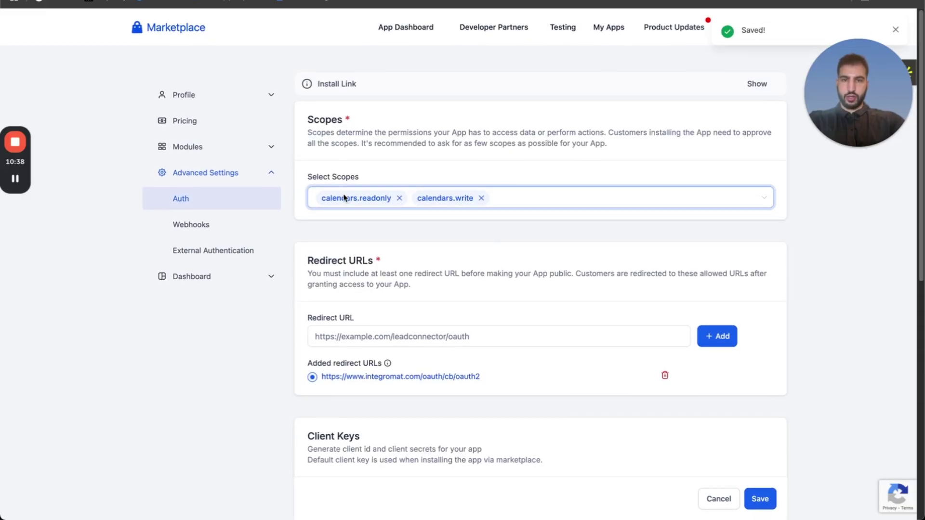
Add the contacts.readonly and contacts.write scopes.
left_click(507, 199)
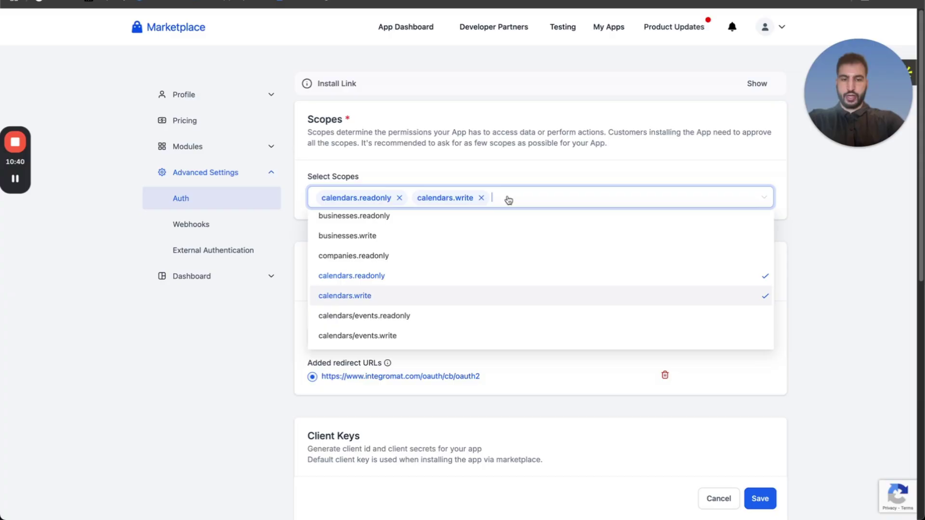
type("cont")
left_click(407, 224)
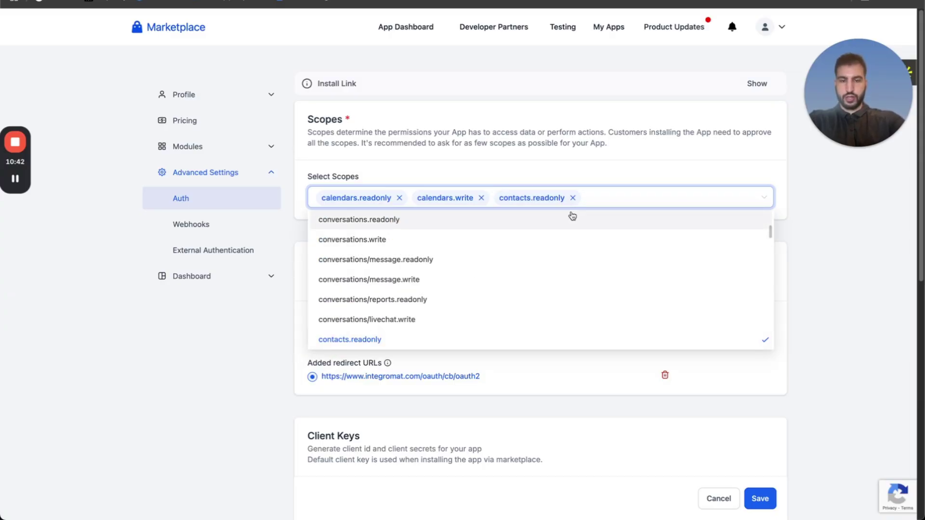
type("cont")
left_click(474, 243)
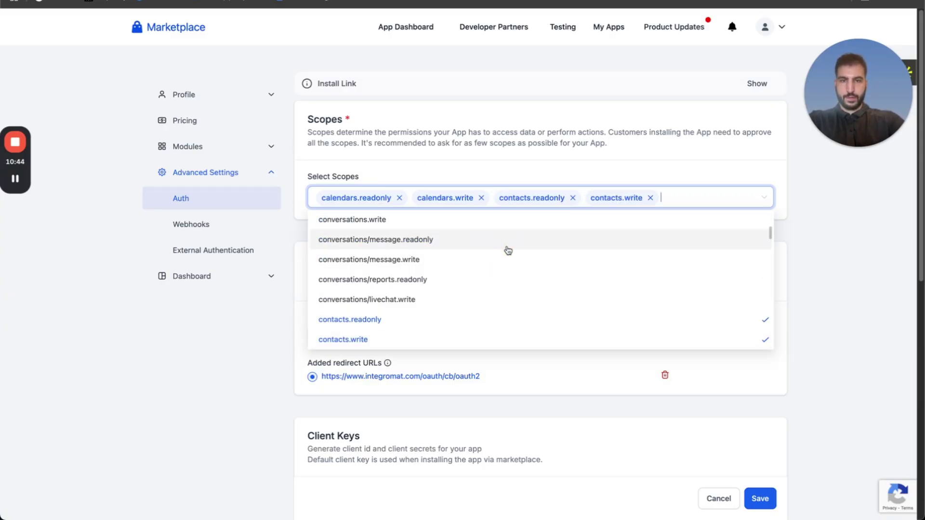
Add calendars/events.readonly and calendars/events.write scopes and save the auth settings.
left_click(681, 201)
type("cal")
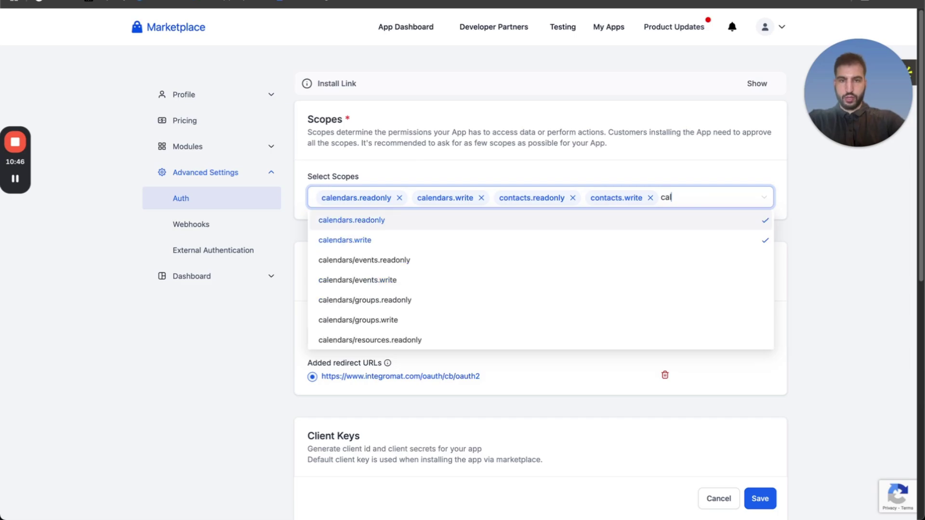
left_click(415, 260)
type("cal")
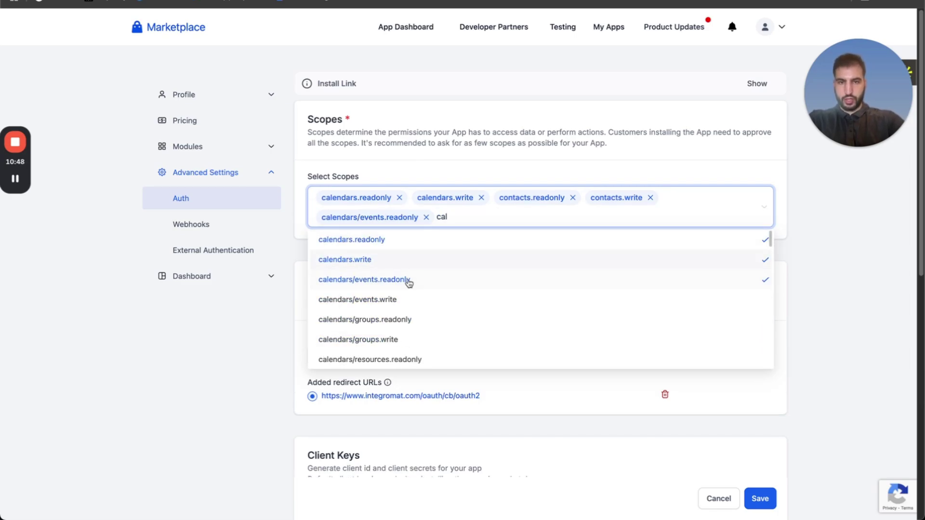
left_click(542, 296)
left_click(853, 269)
scroll(773, 295, "down", 1)
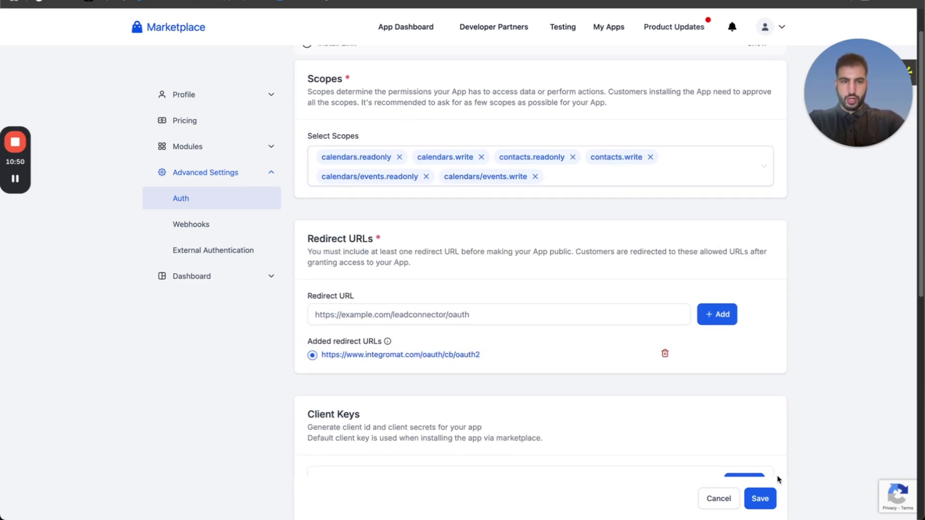
left_click(760, 499)
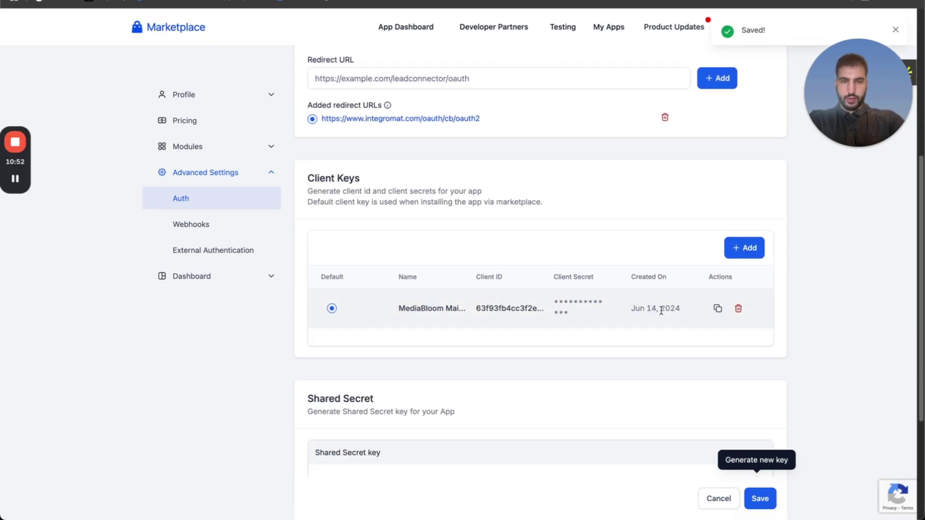
left_click(744, 247)
Create a client key named 'key 1' and copy its client ID and secret into a spare tab.
left_click(508, 264)
type("key")
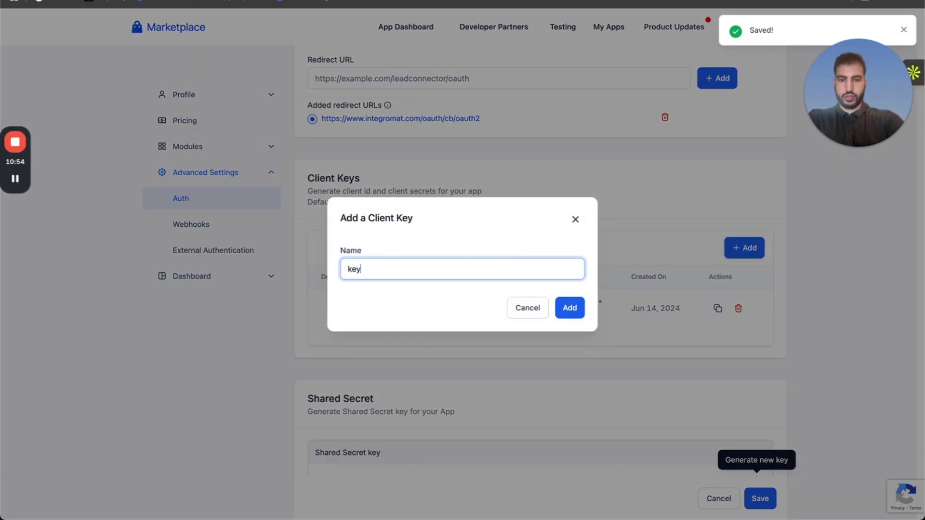
type(" 1")
left_click(568, 308)
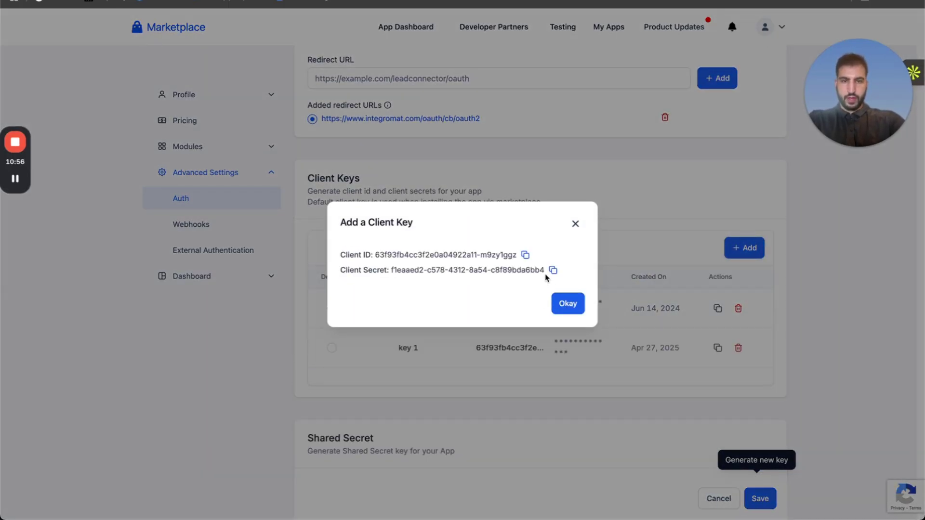
left_click_drag(546, 276, 338, 250)
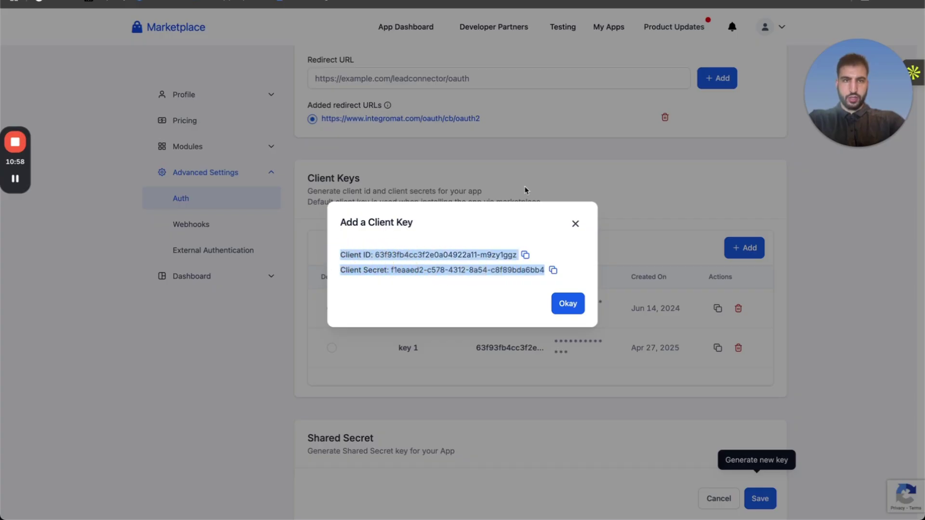
key("super+c")
key("super+t")
key("super+v")
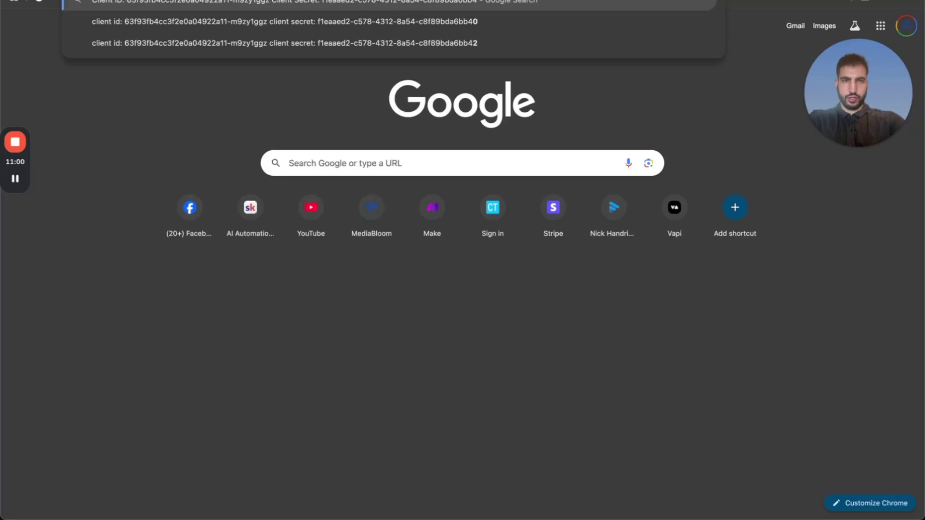
key("super+w")
left_click(561, 305)
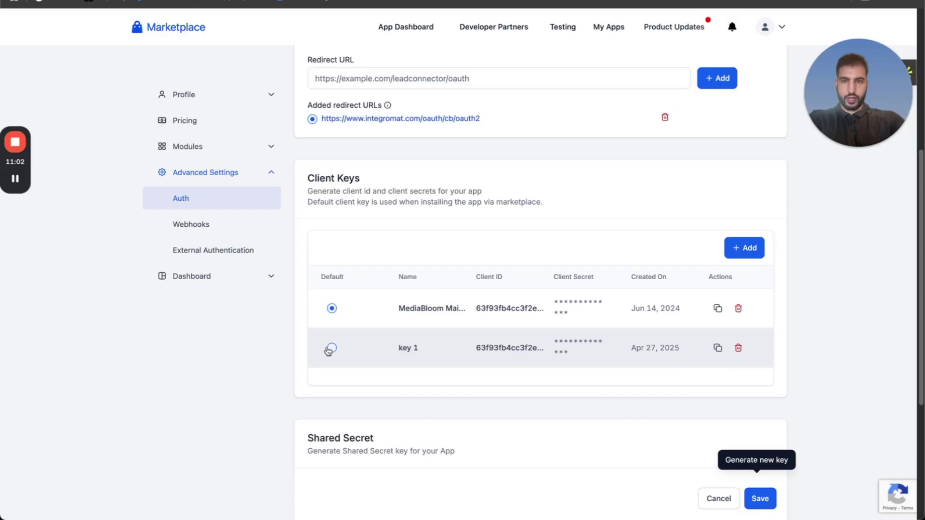
Make 'key 1' the default client key and save.
left_click(332, 348)
left_click(765, 499)
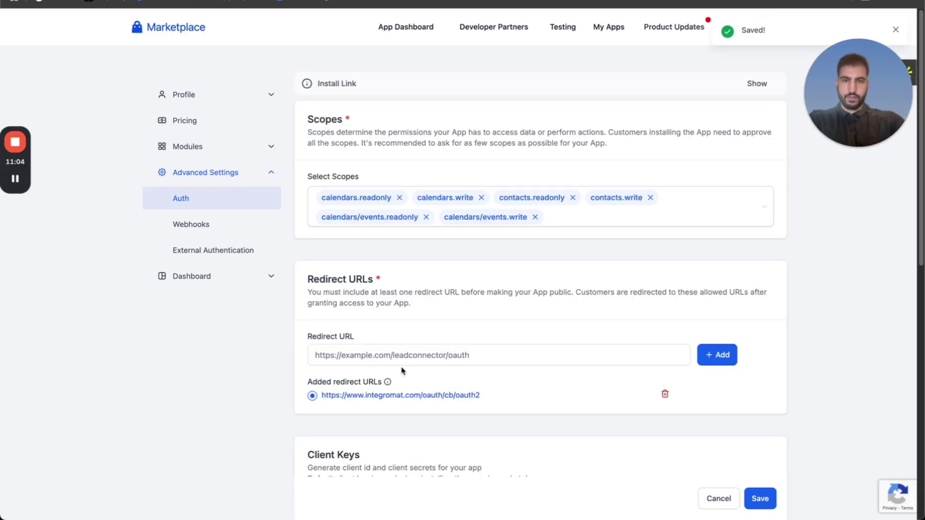
scroll(553, 376, "down", 5)
scroll(553, 376, "down", 4)
scroll(520, 316, "up", 10)
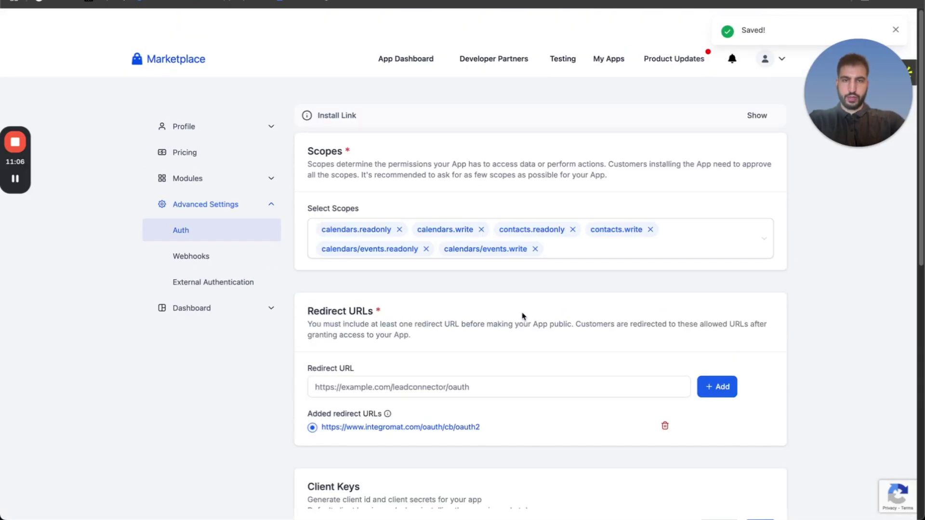
scroll(488, 275, "down", 1)
Check the selected permission scopes and save the app's auth settings.
left_click(363, 207)
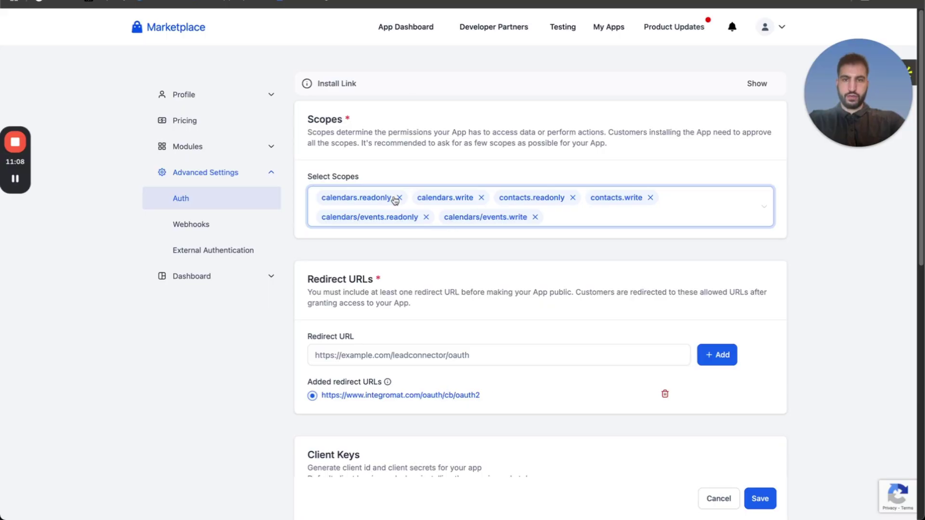
scroll(411, 265, "down", 5)
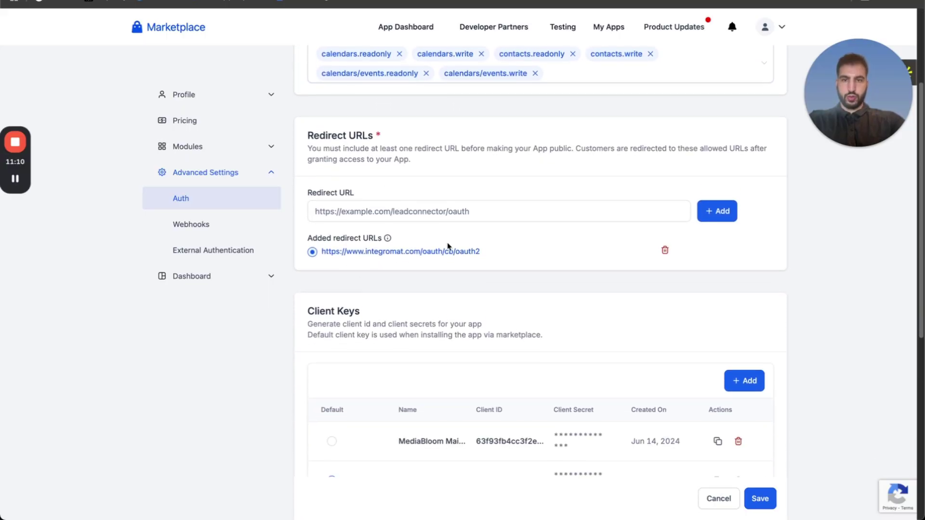
scroll(436, 245, "down", 2)
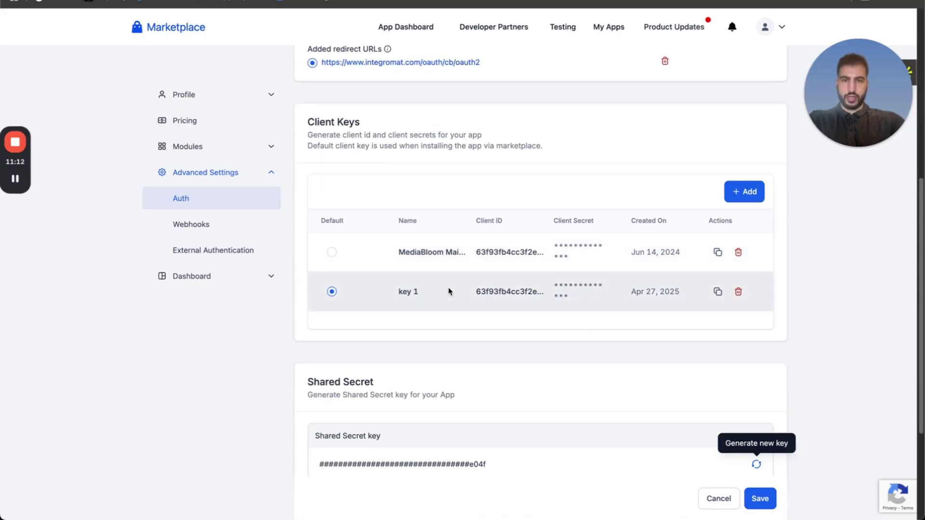
left_click(760, 498)
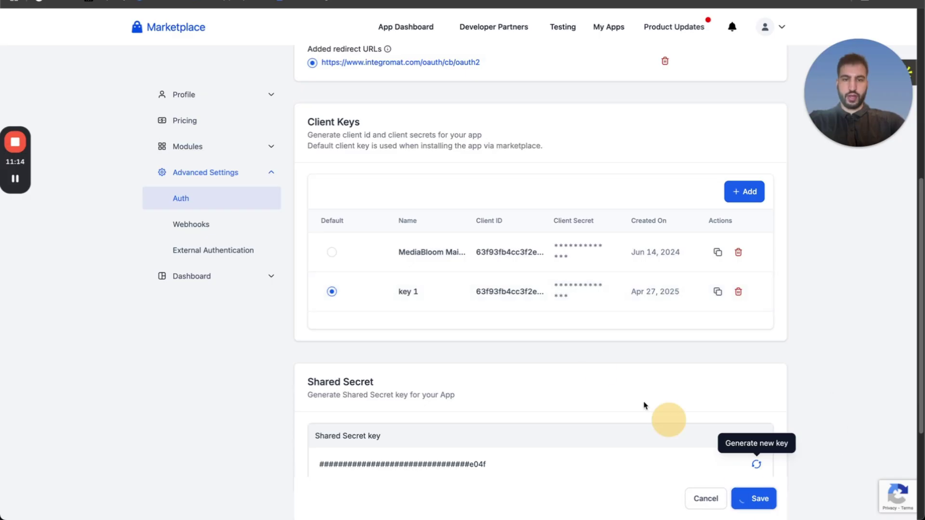
scroll(560, 351, "down", 4)
scroll(561, 351, "up", 8)
key("ctrl+Up")
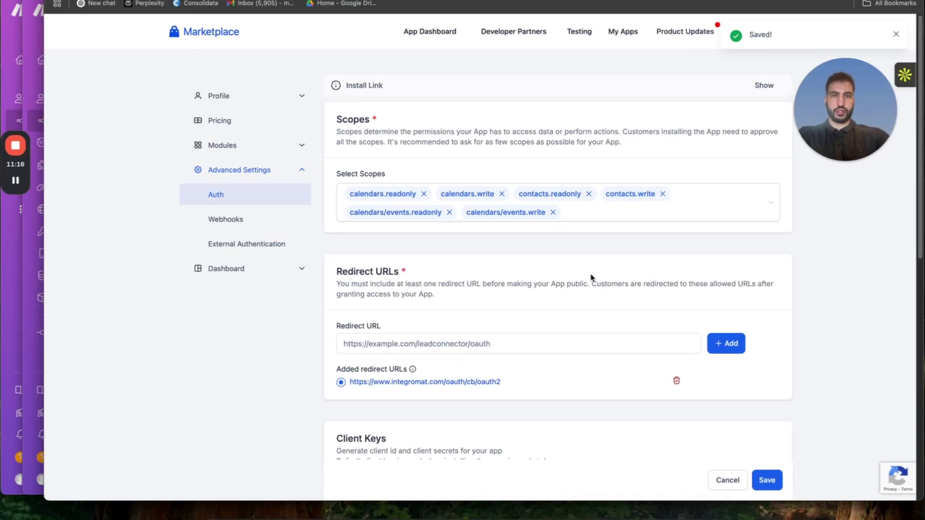
Open the HTTP module in Booking | Outbound and start creating a new connection.
left_click(473, 117)
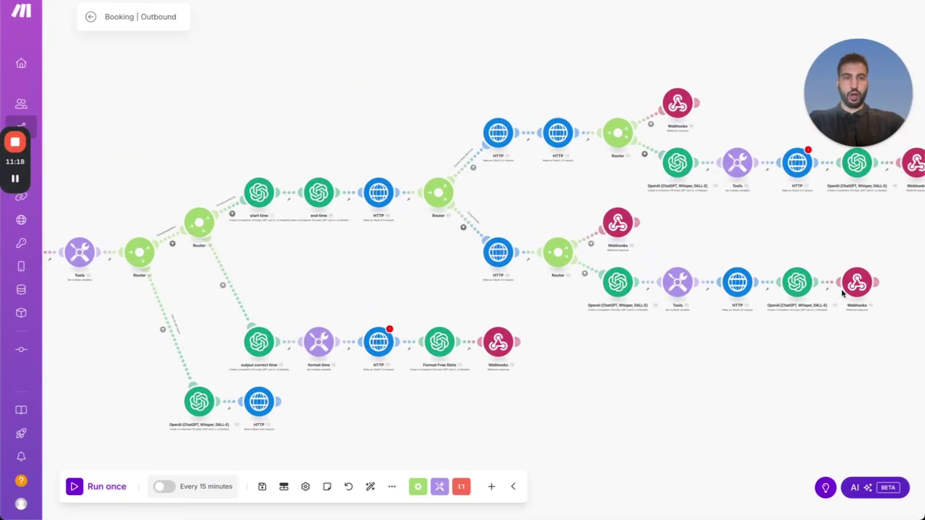
scroll(601, 365, "left", 3)
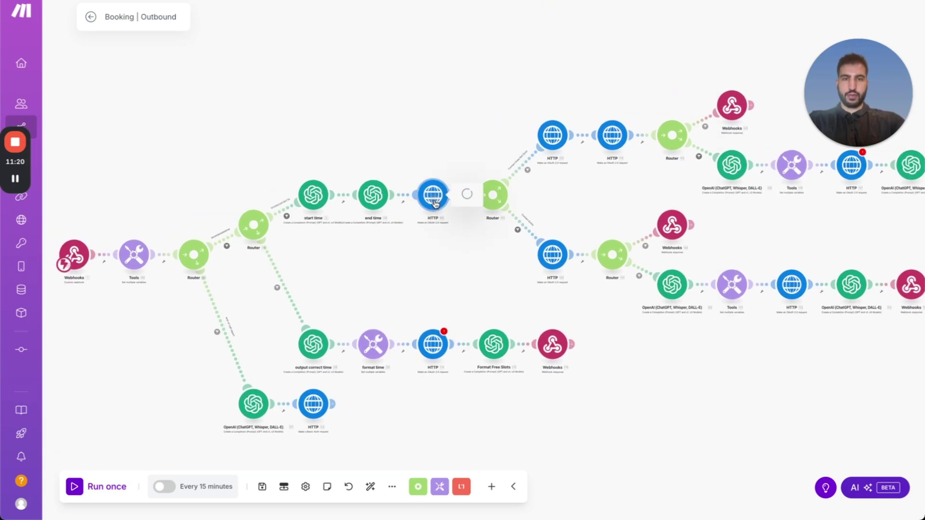
left_click(433, 195)
left_click(537, 57)
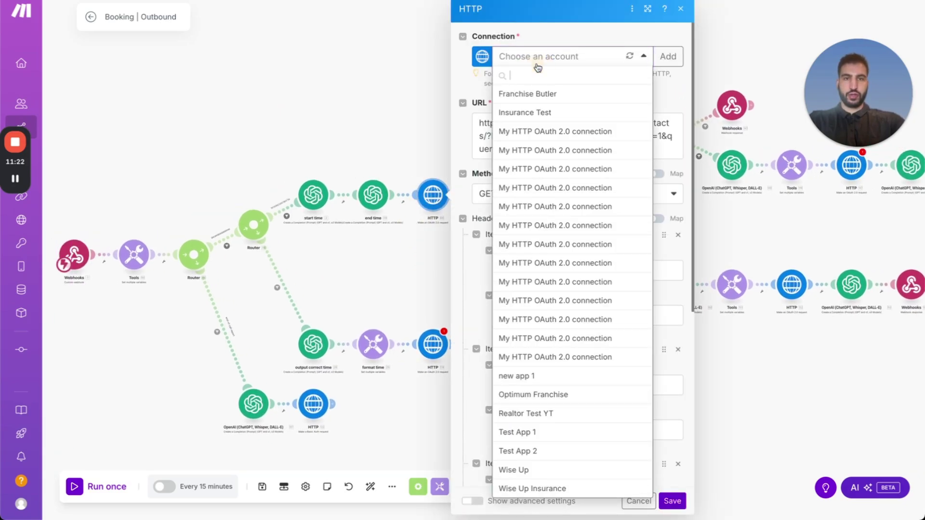
left_click(667, 57)
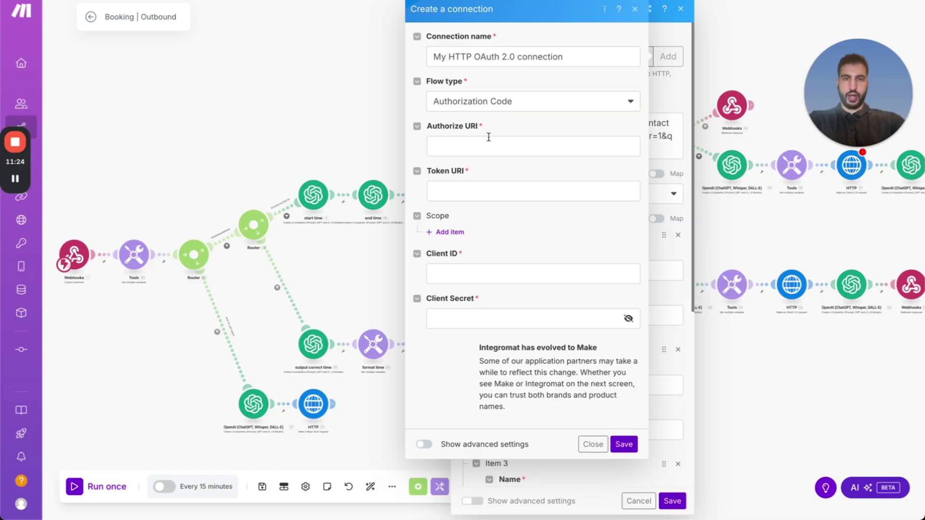
Fill the Authorize URI and Token URI with the saved LeadConnector URLs.
left_click(483, 142)
left_click(537, 173)
left_click(497, 189)
left_click(523, 216)
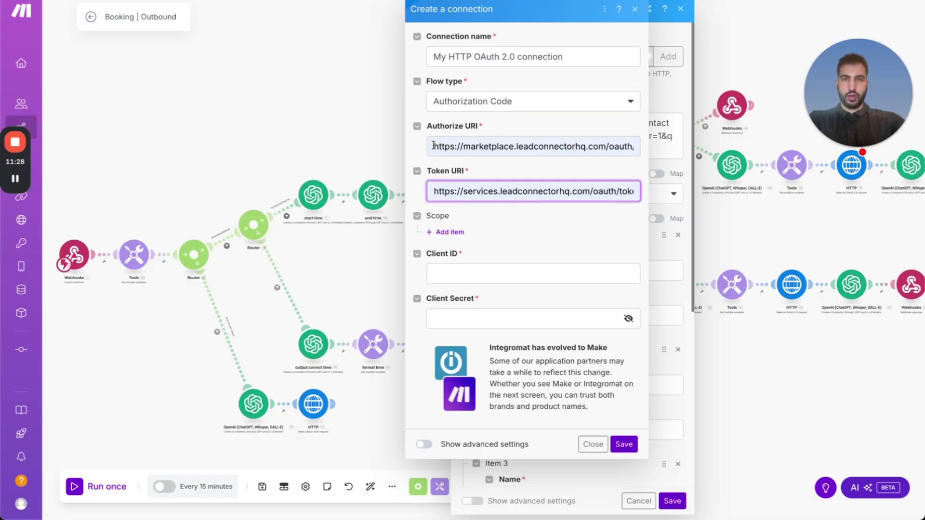
left_click_drag(434, 146, 595, 151)
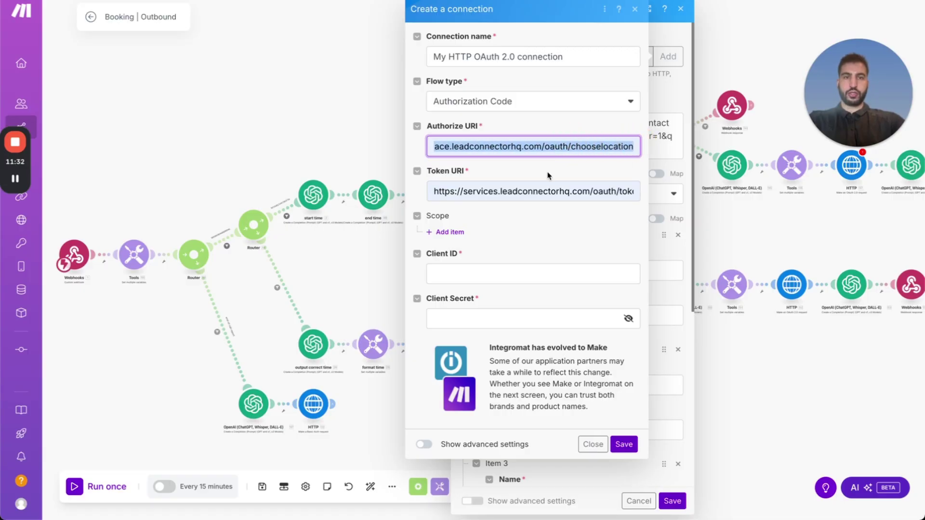
left_click(482, 192)
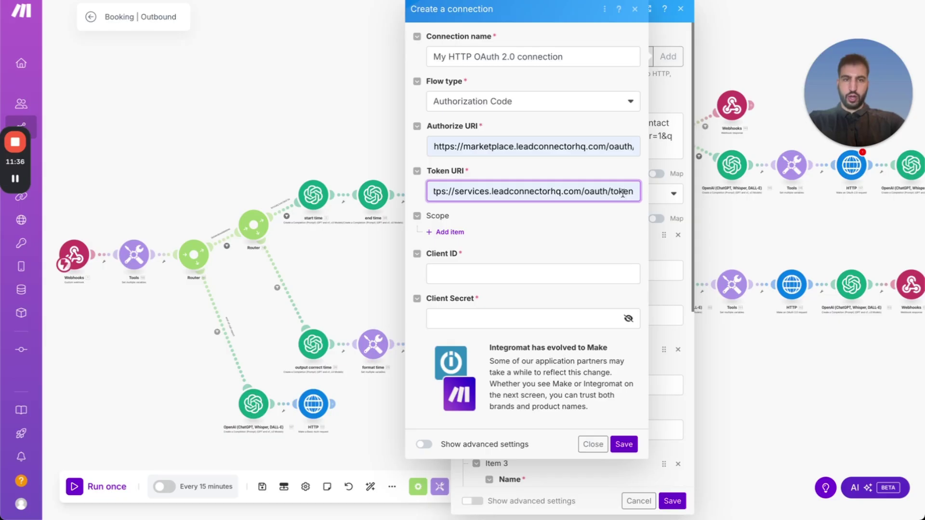
Paste the client secret from the credentials tab into the Client Secret field.
left_click(464, 275)
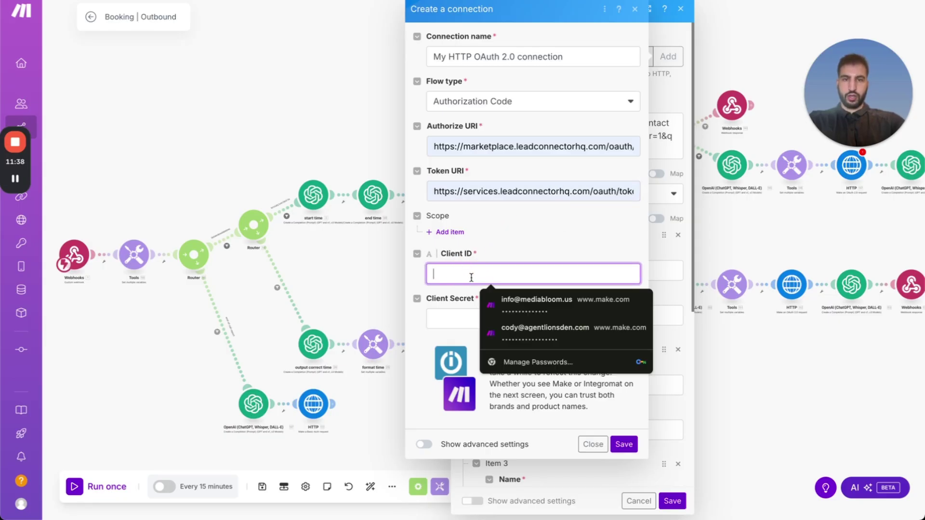
key("ctrl+Up")
left_click(462, 82)
key("super+t")
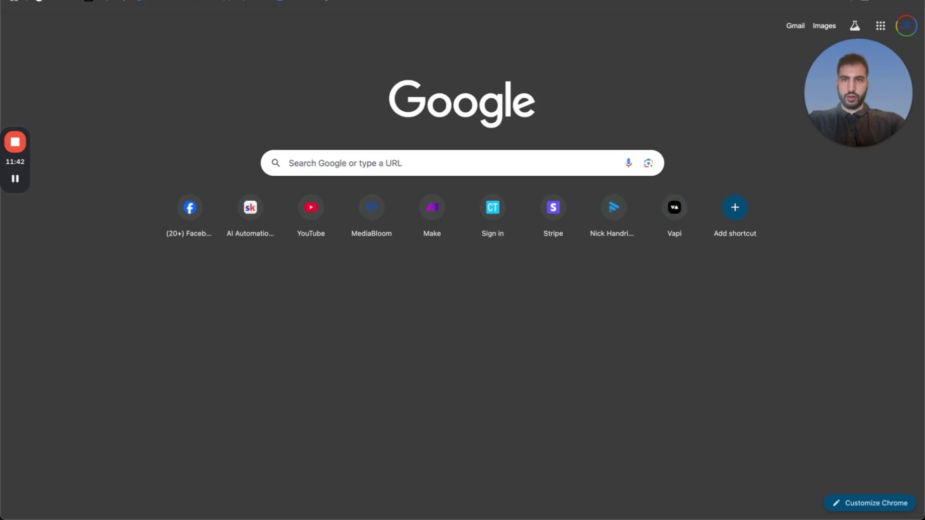
key("ctrl+Up")
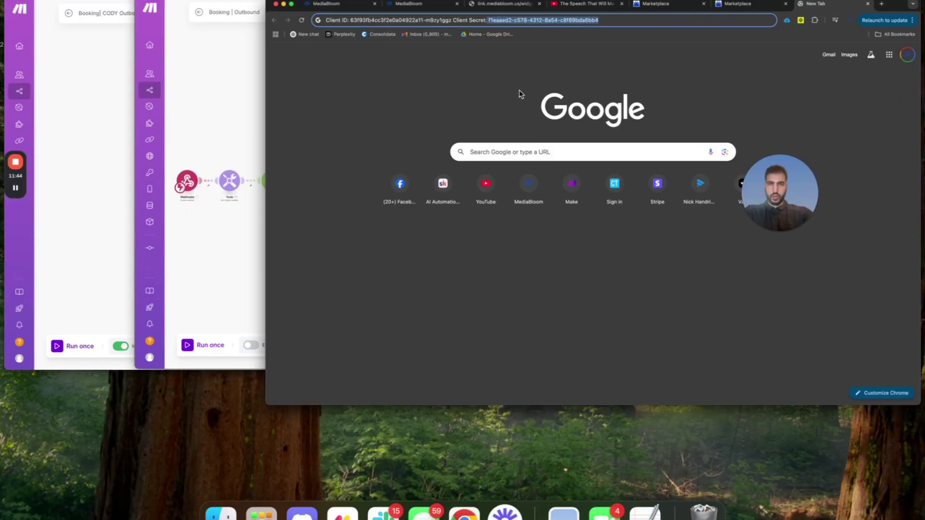
left_click(489, 96)
left_click(470, 316)
key("super+v")
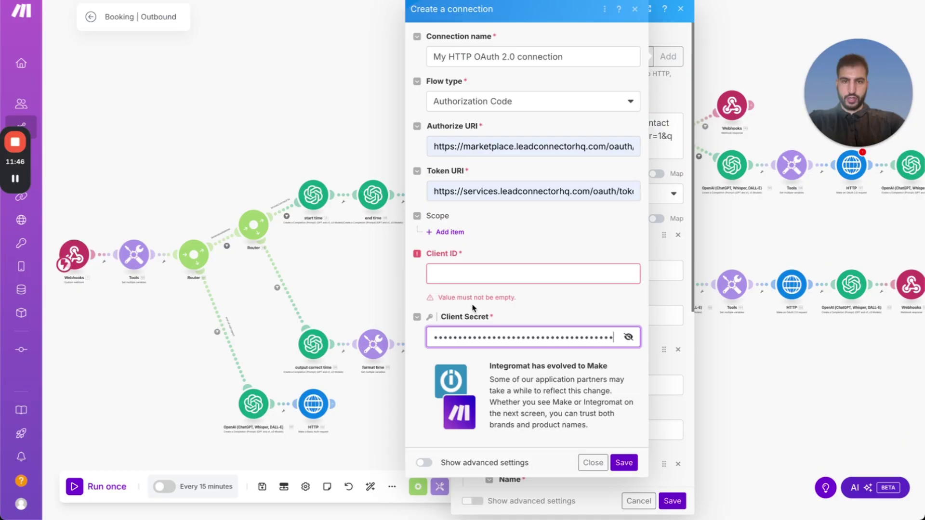
left_click(627, 337)
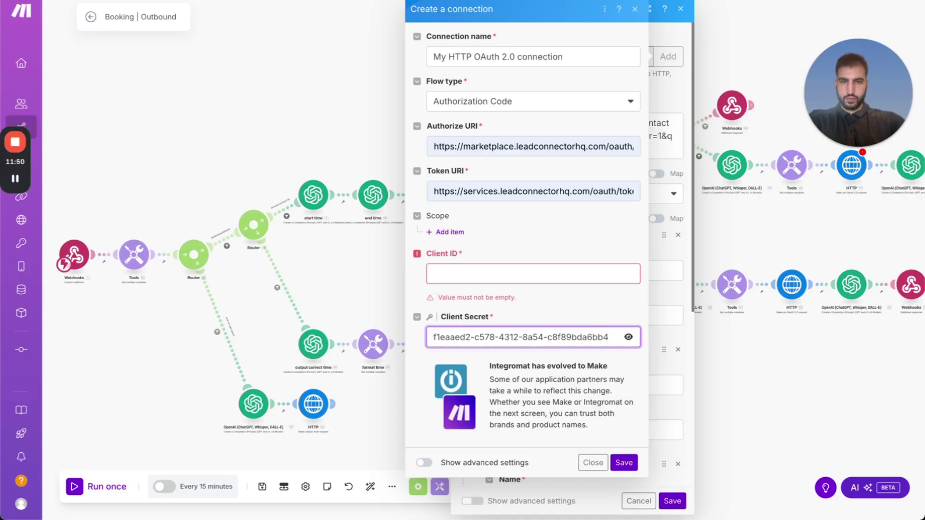
Paste the client ID into the Client ID field.
left_click(540, 276)
key("ctrl+Up")
left_click(475, 127)
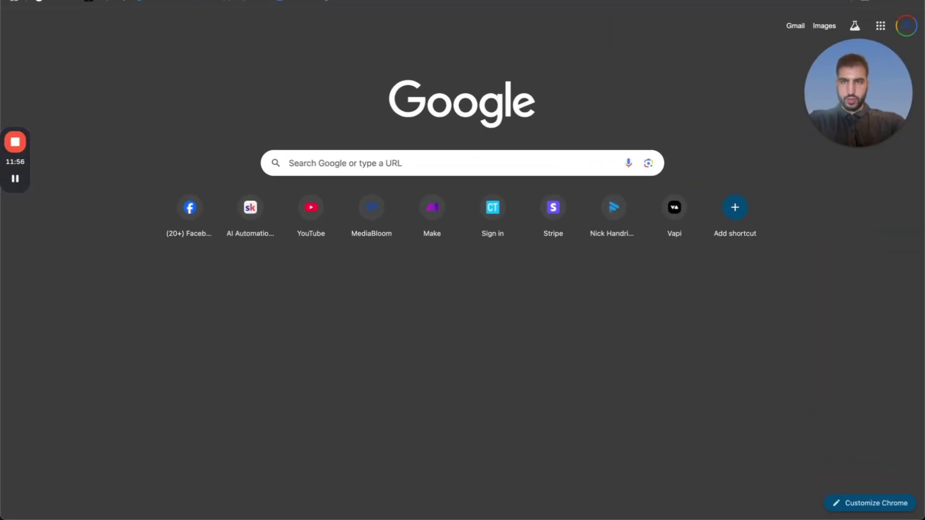
key("ctrl+Up")
left_click(469, 92)
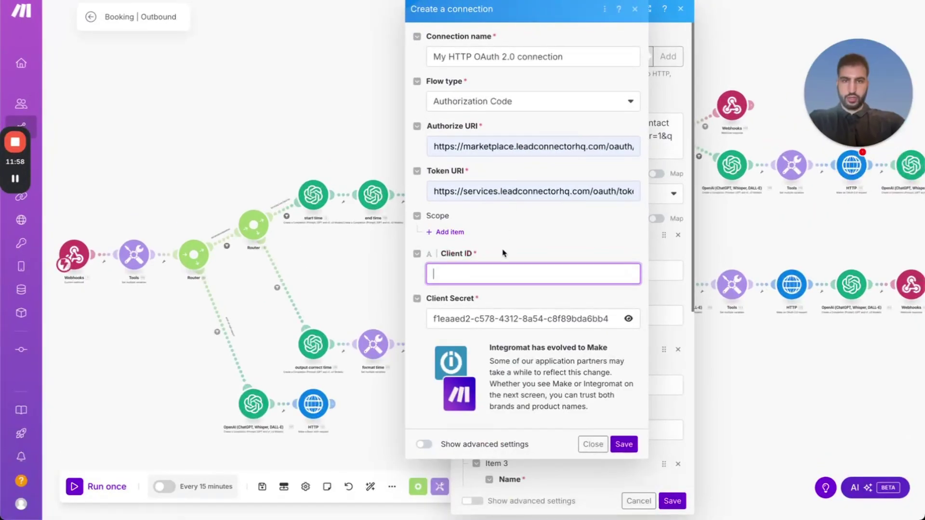
type("63f93fb4cc3f2e0a04922a11-m9zy1ggz")
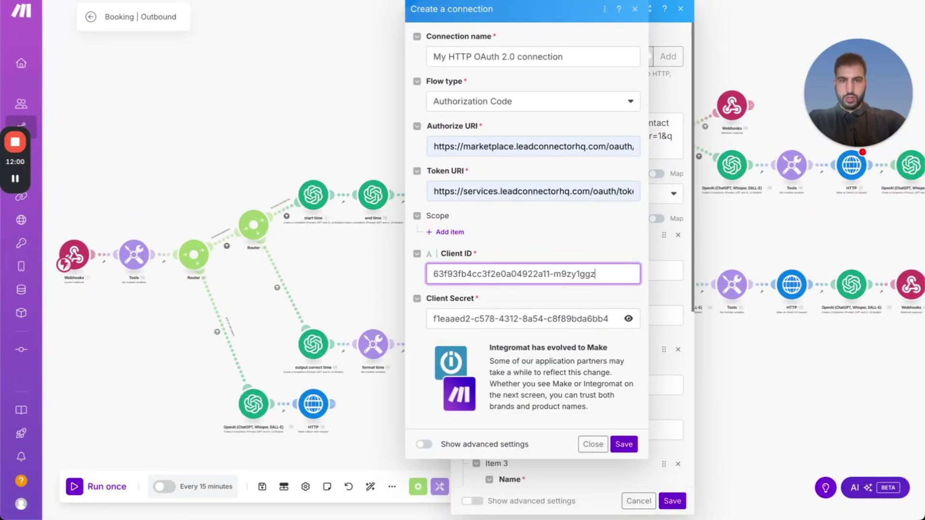
Add scope entries calendars.readonly and calendars.write.
left_click(450, 232)
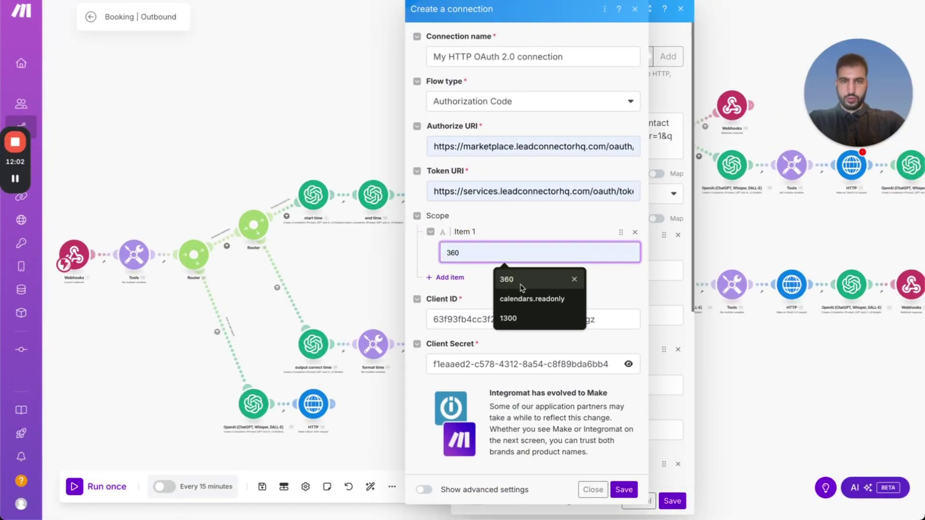
left_click(499, 285)
left_click(449, 278)
left_click(452, 296)
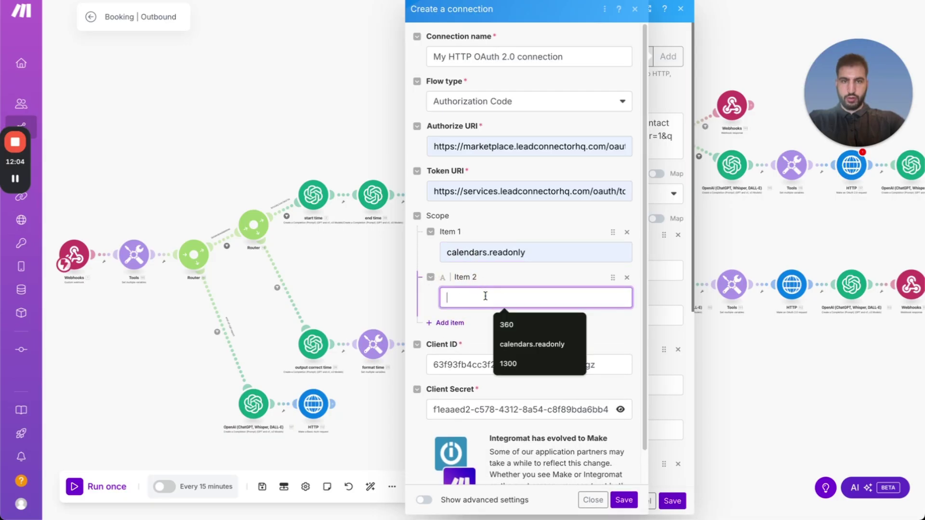
left_click(529, 345)
left_click_drag(526, 298, 495, 299)
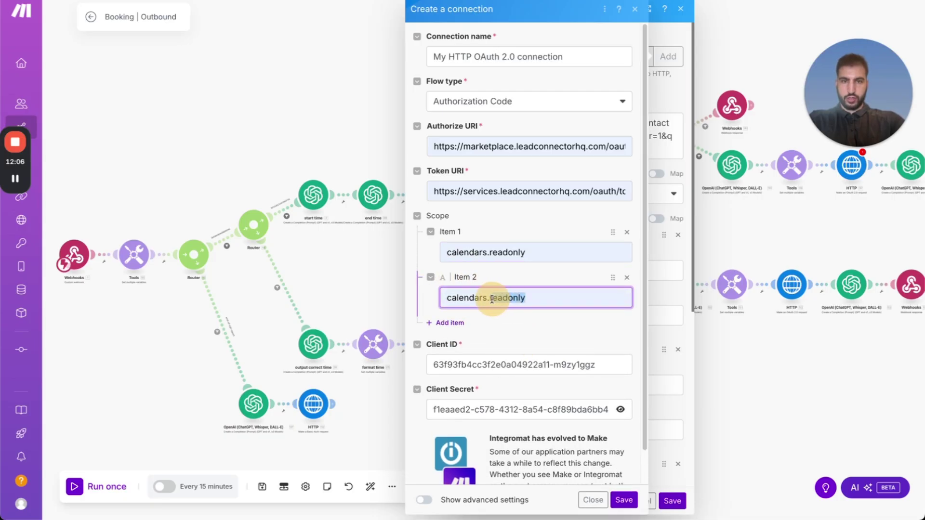
key("BackSpace")
type("writ")
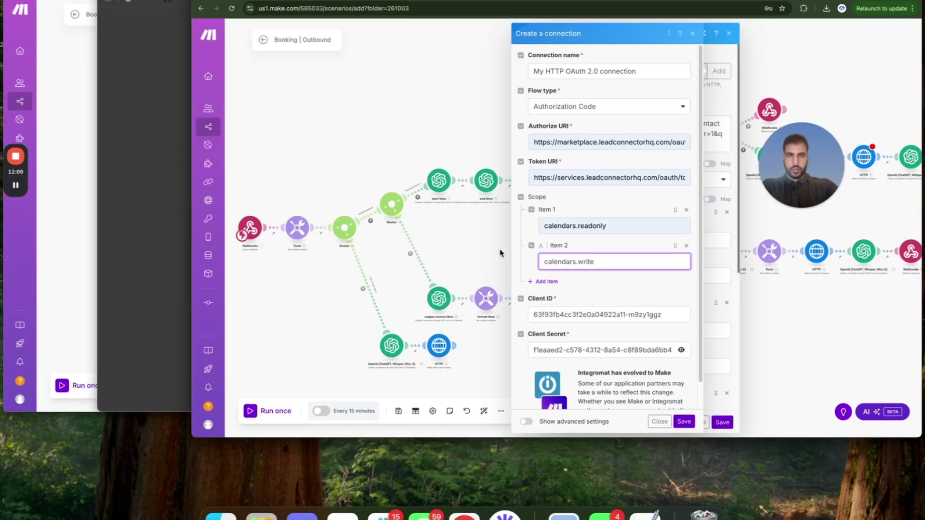
Copy the six scope names from the Marketplace Auth page and add a third scope entry.
key("ctrl+Up")
left_click(468, 98)
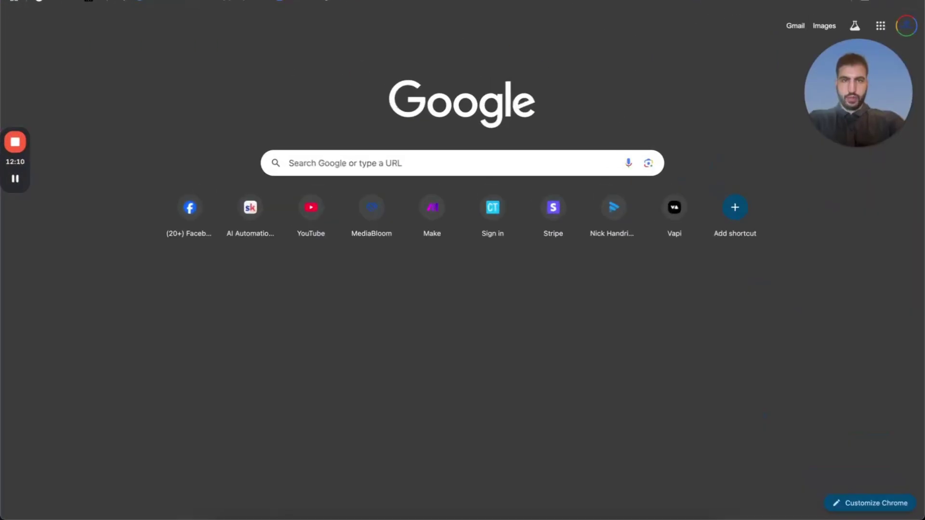
key("ctrl+Tab")
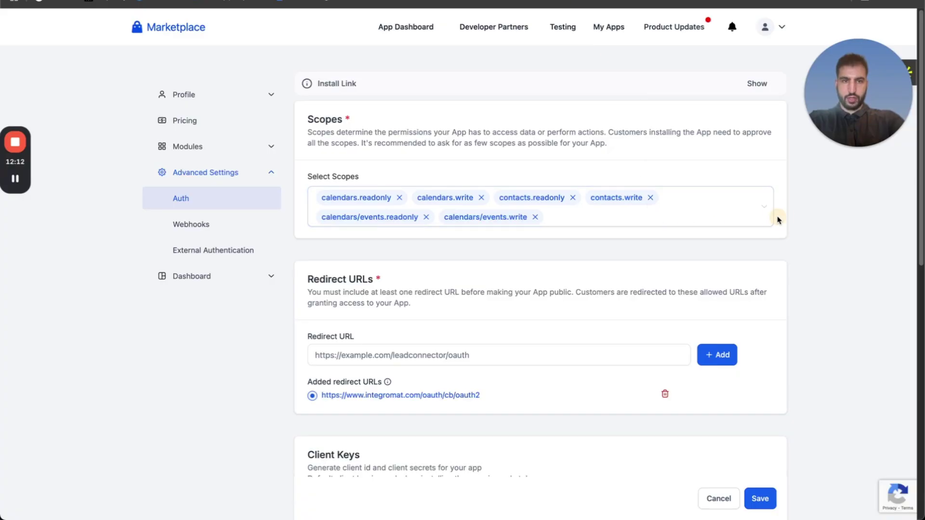
left_click(765, 220)
left_click_drag(765, 220, 324, 201)
key("ctrl+Up")
left_click(465, 82)
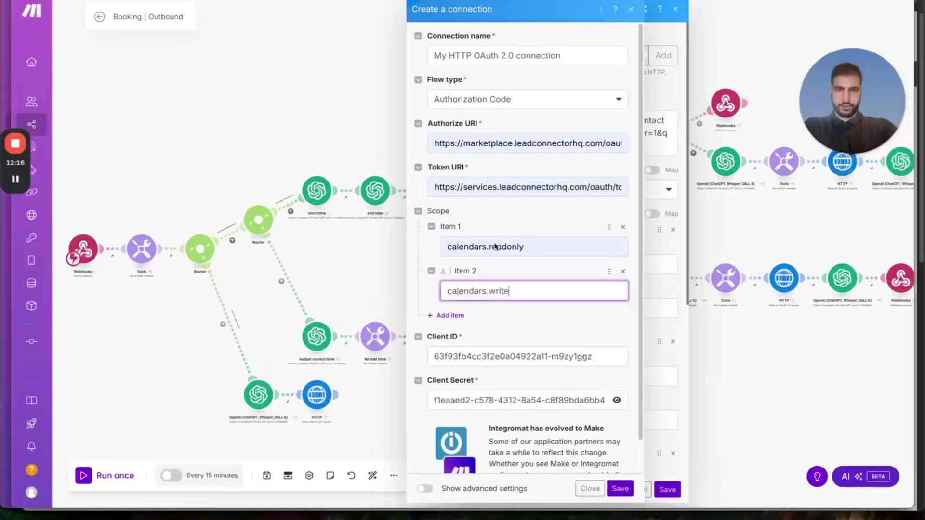
left_click(457, 323)
scroll(442, 295, "down", 3)
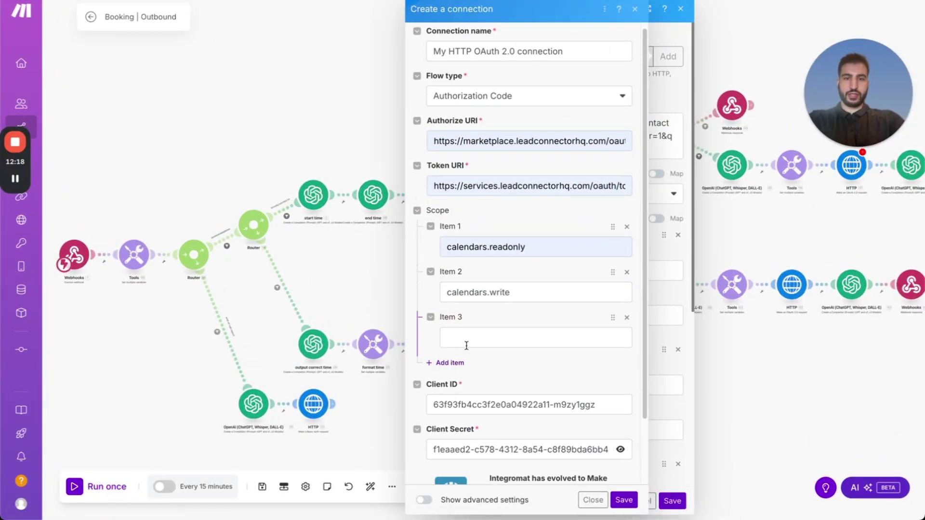
Add three more scope items and trim the pasted string so Item 3 holds contacts.readonly.
left_click(442, 291)
left_click(441, 294)
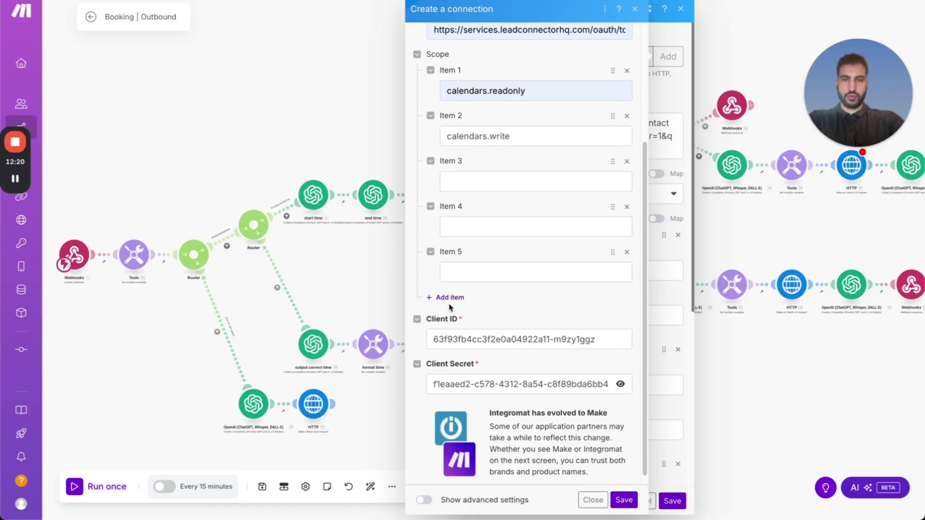
left_click(441, 297)
left_click(469, 178)
type("calendars/events.readonly  calendars/events.write")
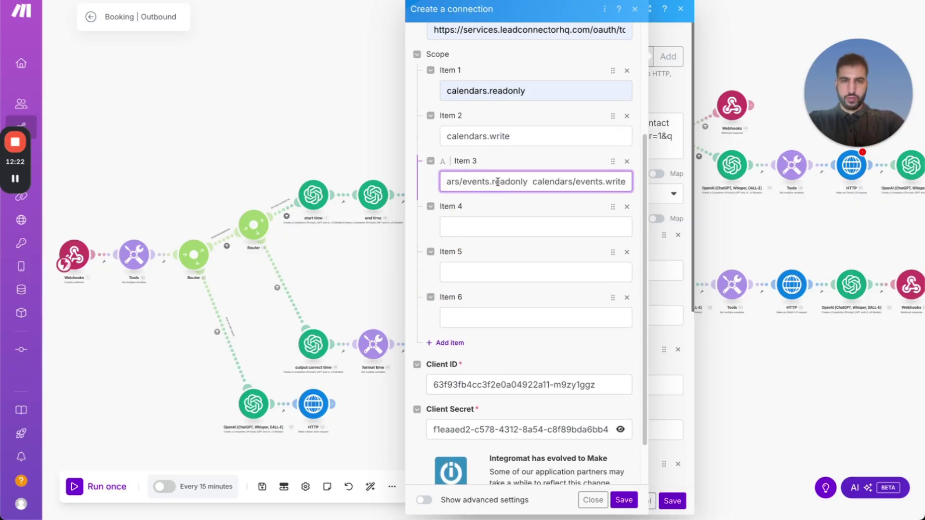
left_click_drag(592, 183, 444, 182)
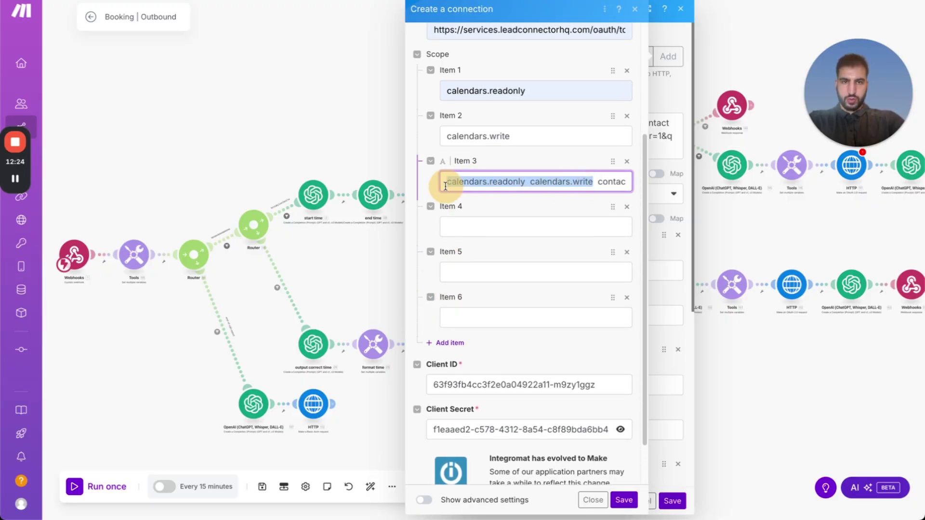
key("BackSpace")
key("BackSpace")
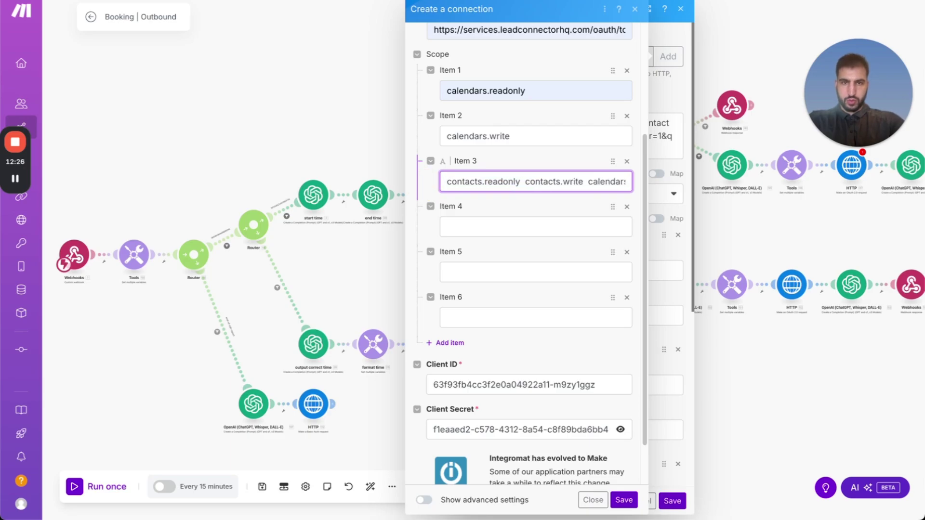
key("ctrl+a")
key("ctrl+c")
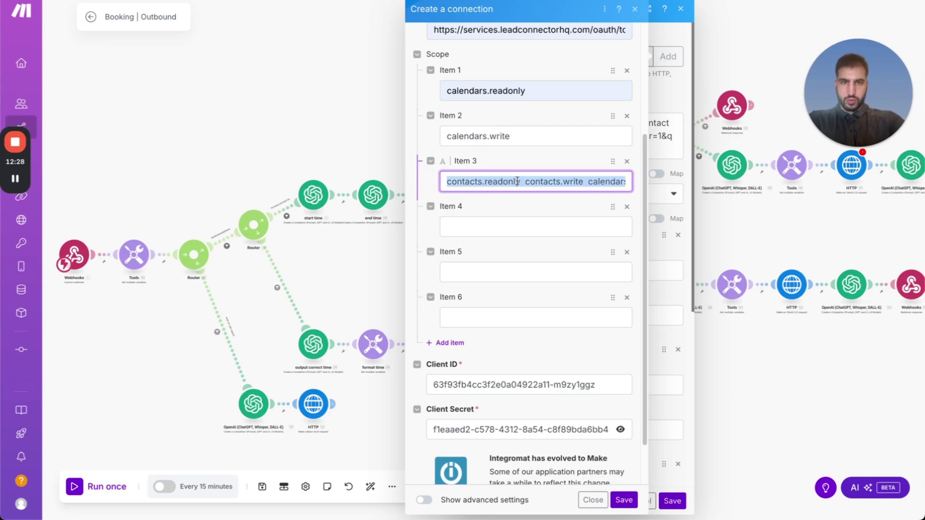
left_click_drag(521, 180, 739, 184)
key("BackSpace")
Paste the scope list into Item 4, leaving only contacts.write, and cut the calendar event scopes.
left_click(554, 227)
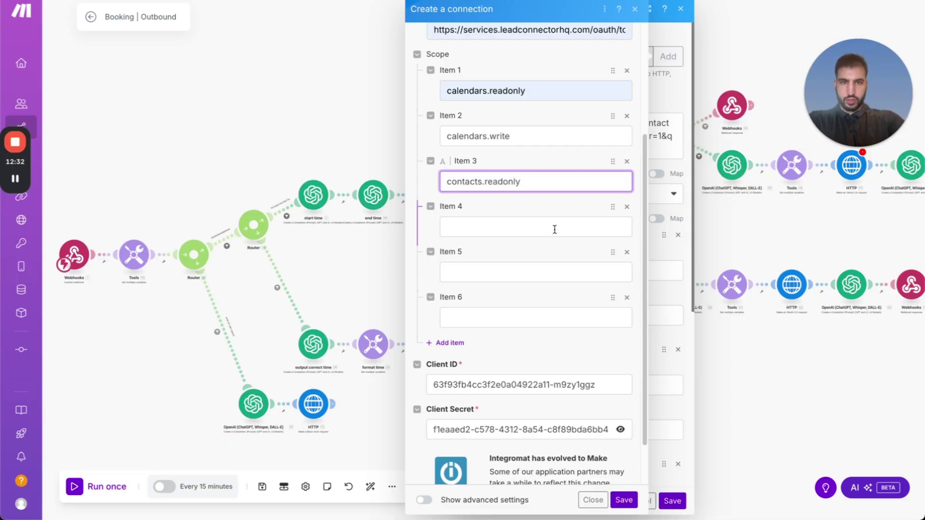
key("ctrl+v")
key("Home")
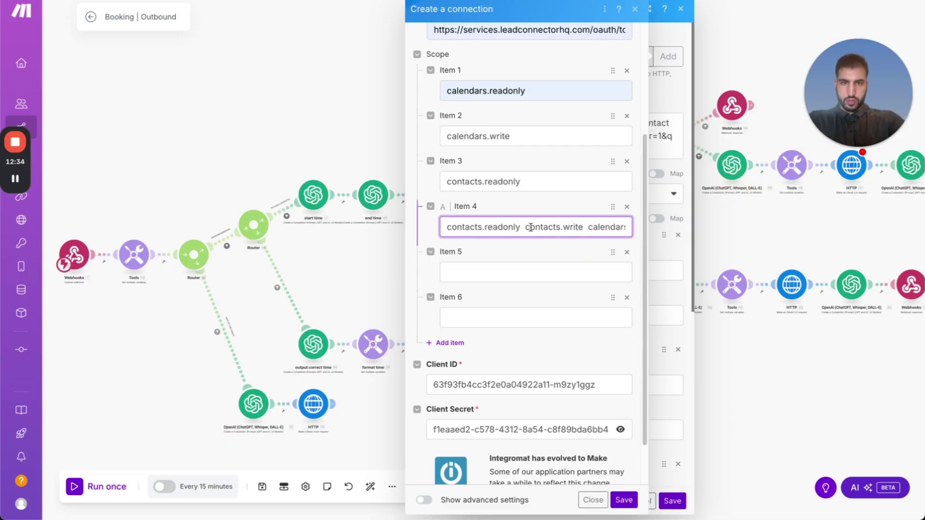
left_click_drag(528, 227, 433, 226)
key("BackSpace")
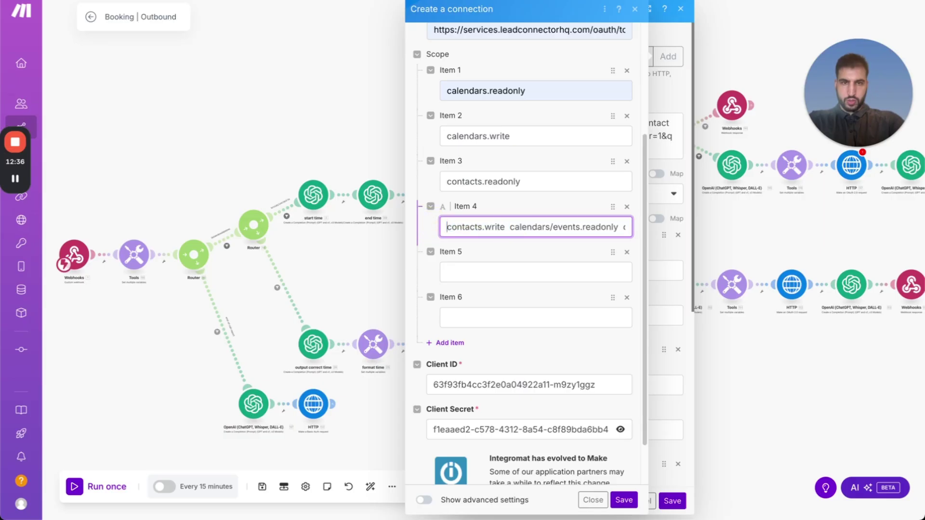
key("ctrl+a")
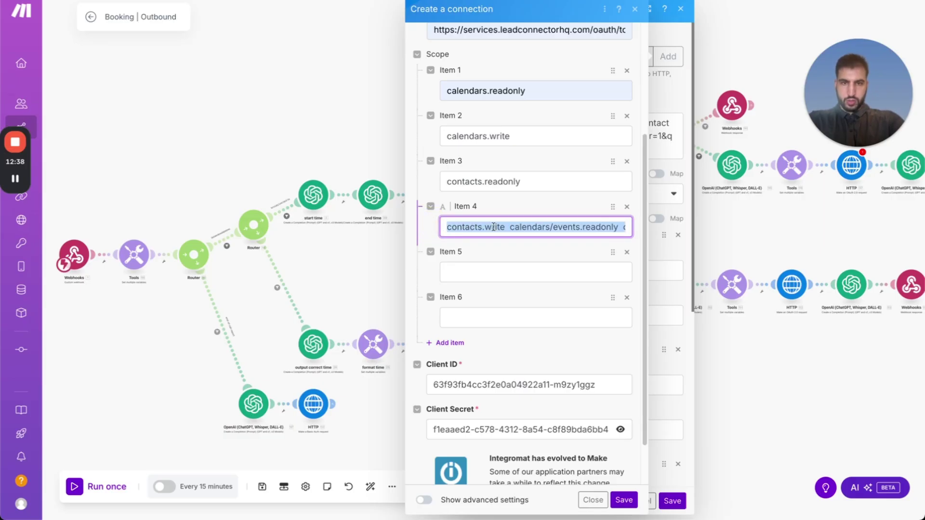
left_click(511, 227)
left_click_drag(506, 227, 711, 238)
key("ctrl+x")
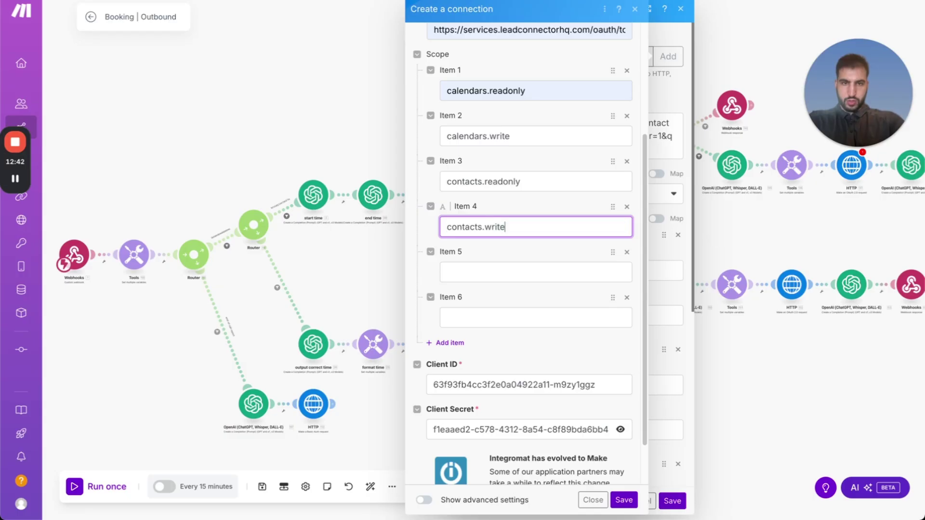
Put calendars/events.readonly in Item 5 and calendars/events.write in Item 6.
left_click(490, 273)
key("ctrl+v")
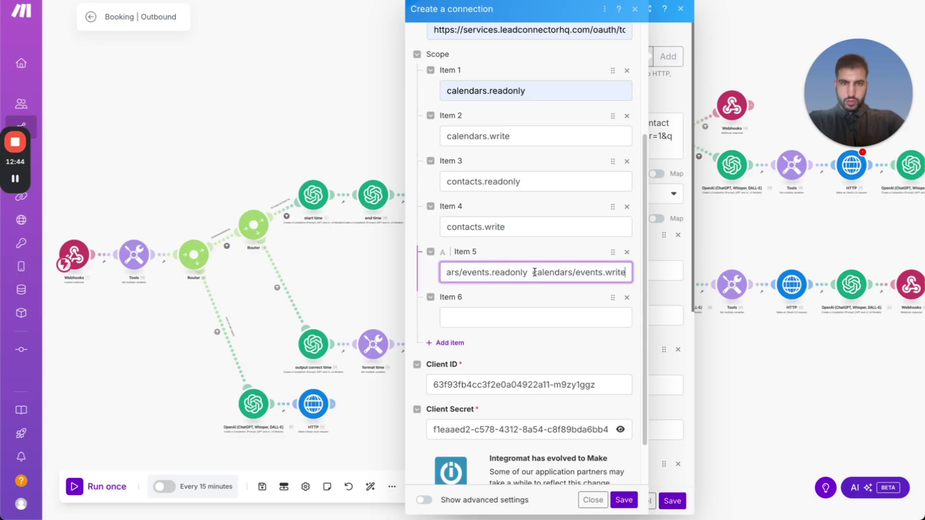
left_click(533, 273)
left_click_drag(533, 273, 649, 268)
key("BackSpace")
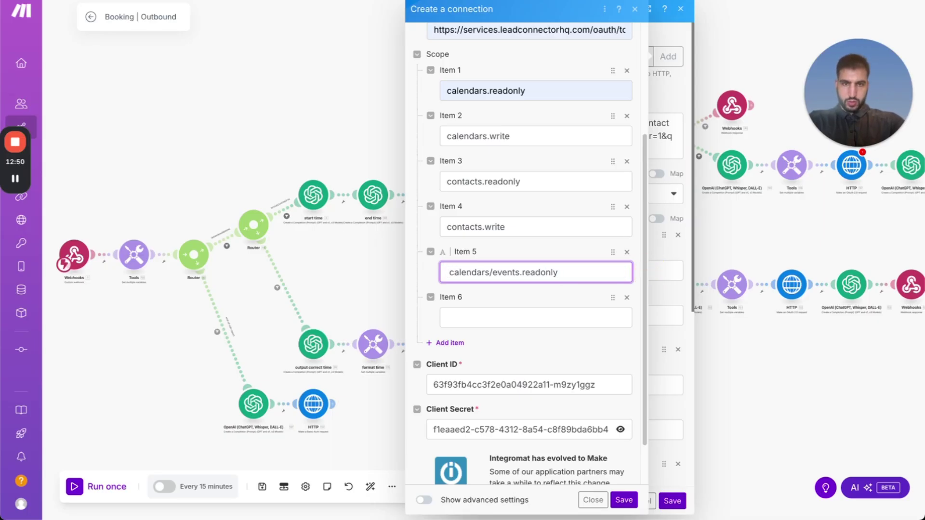
left_click(491, 319)
key("ctrl+v")
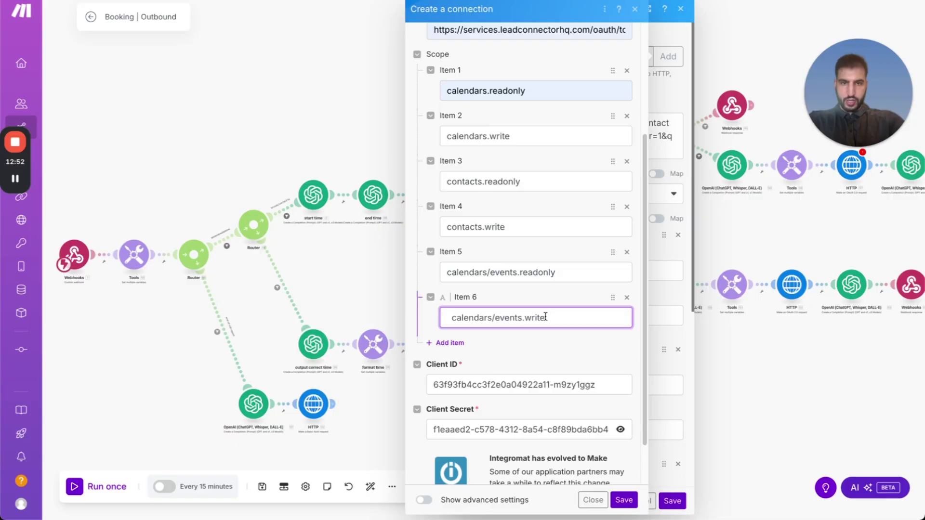
key("BackSpace")
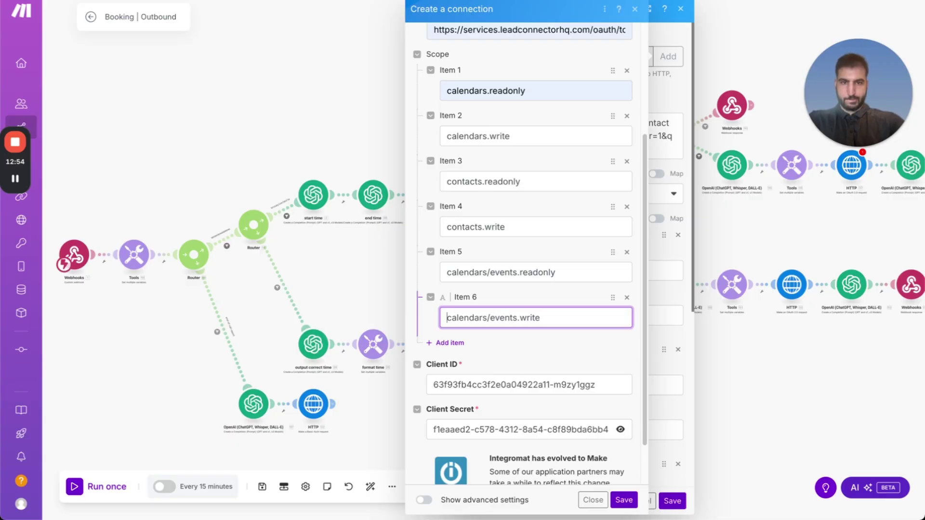
scroll(534, 263, "down", 1)
scroll(529, 255, "up", 5)
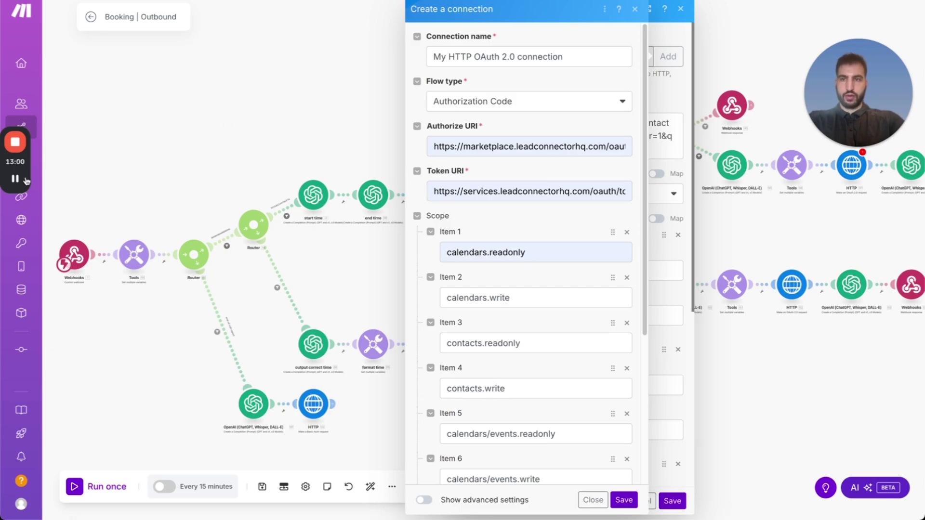
mouse_move(21, 183)
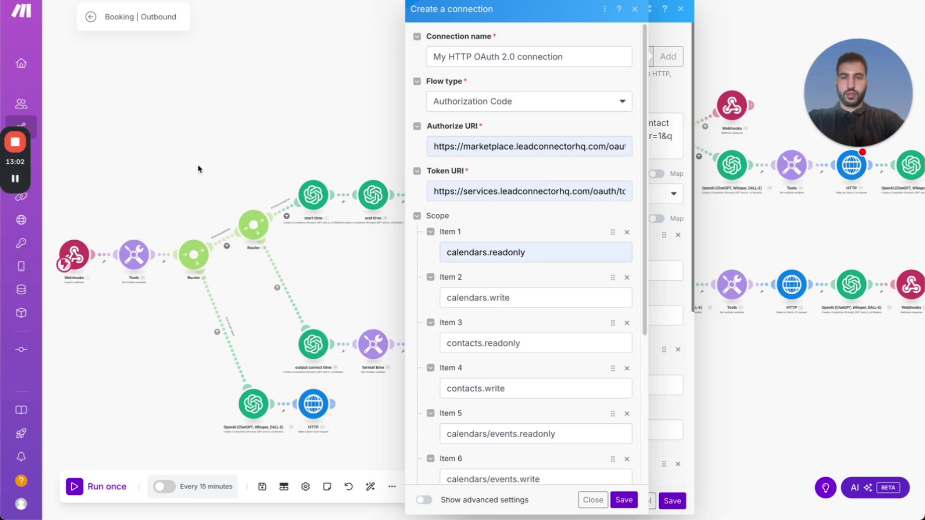
scroll(489, 184, "down", 5)
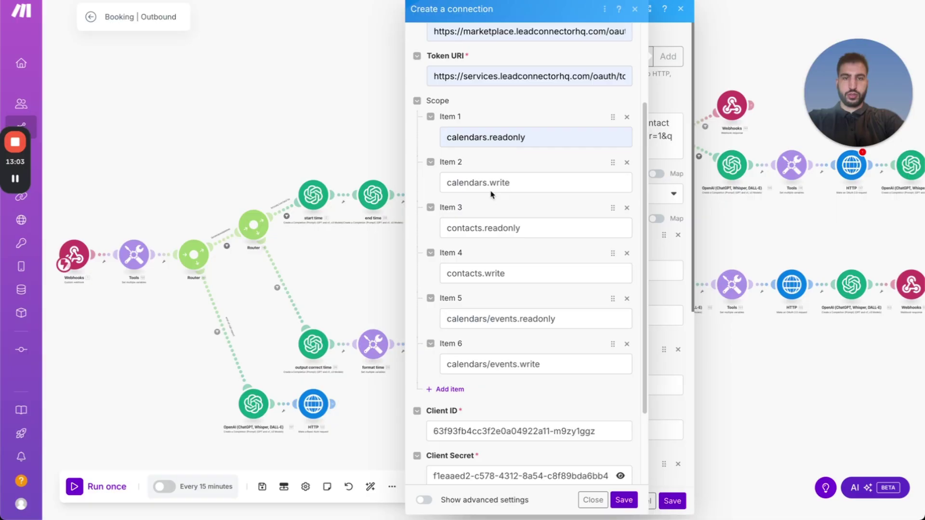
Save the connection and sign in to GoHighLevel with the Google account.
left_click(623, 501)
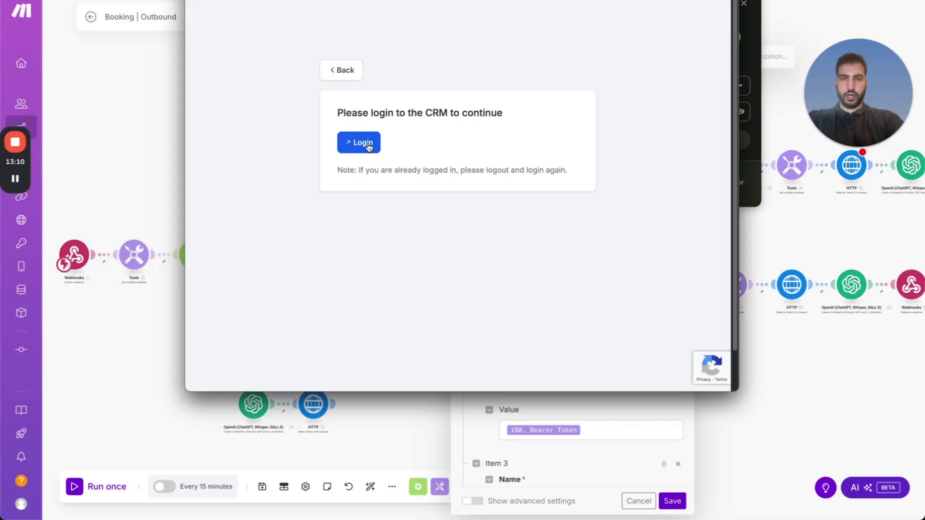
left_click(369, 145)
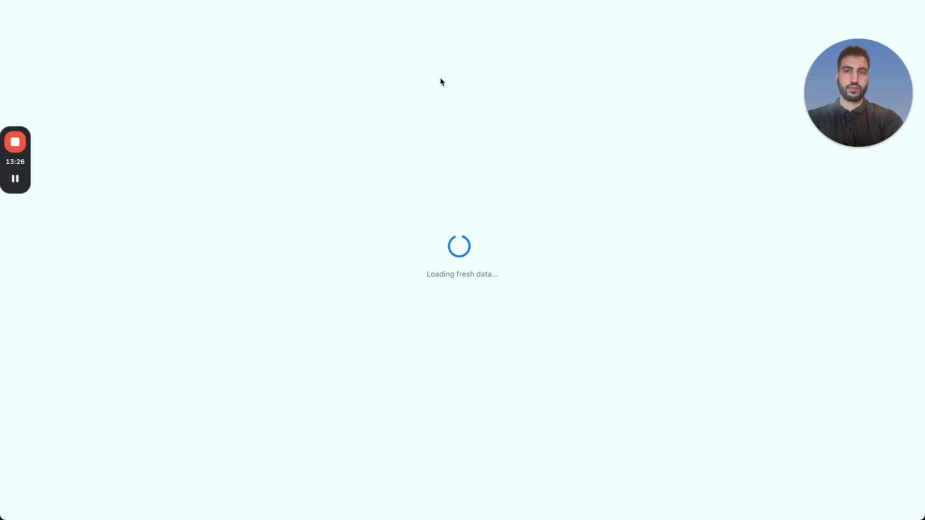
key("ctrl+Up")
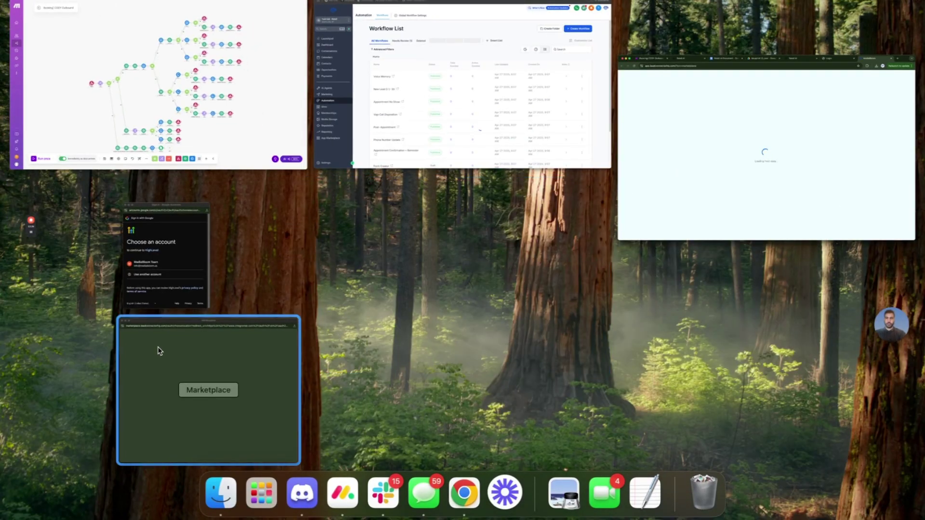
left_click(183, 279)
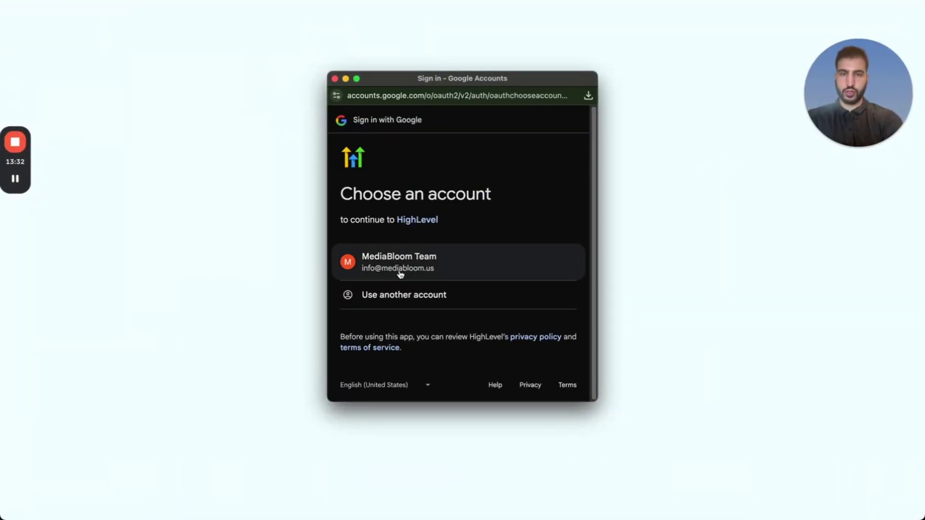
left_click(451, 258)
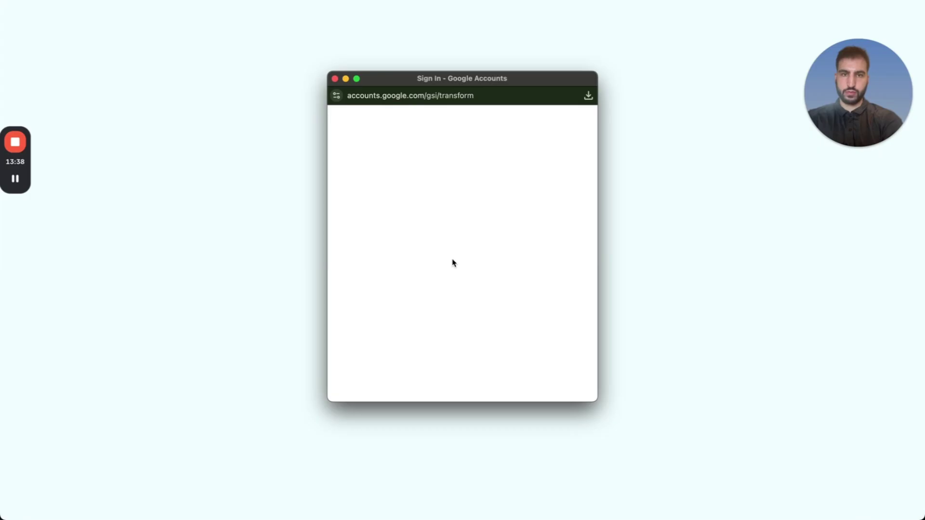
Approve the calendar and contact permissions and search 'tes' in the Account Name dropdown.
left_click(335, 80)
key("ctrl+Up")
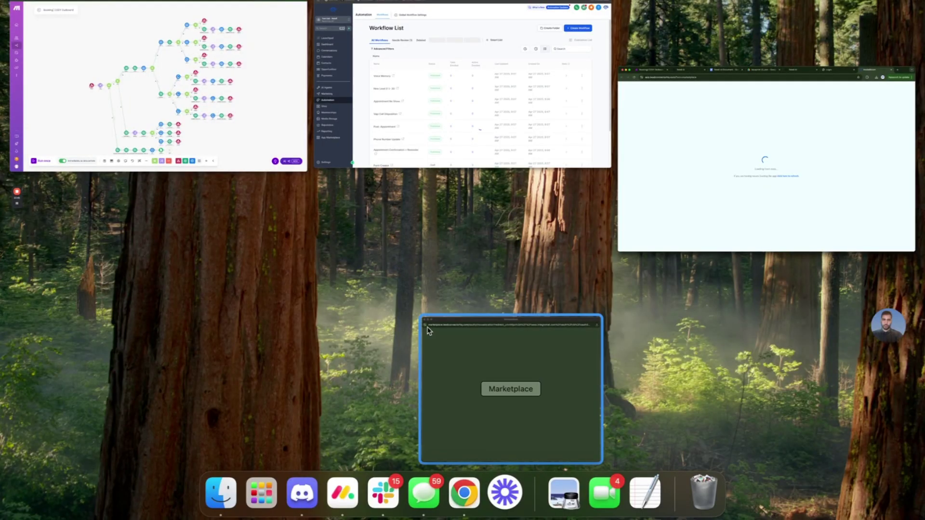
left_click(428, 331)
scroll(428, 331, "down", 3)
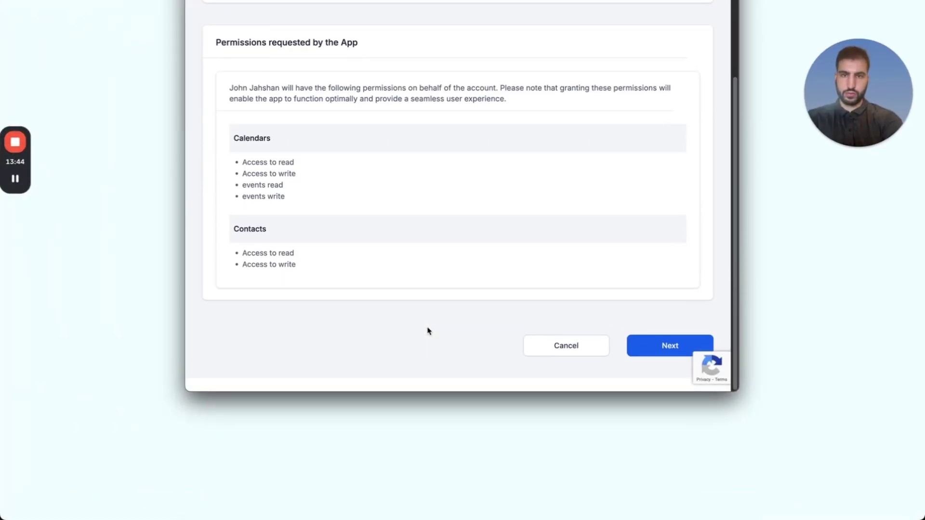
left_click(656, 356)
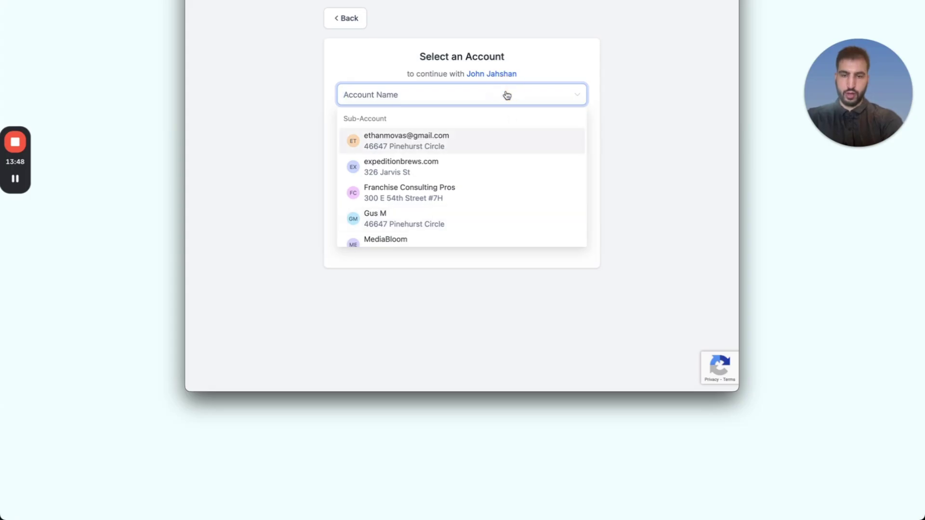
type("test")
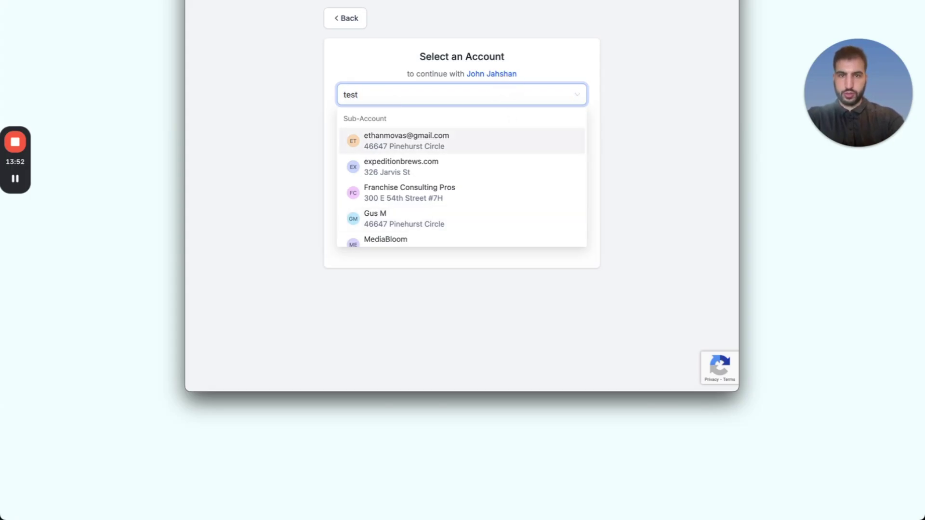
scroll(476, 167, "down", 3)
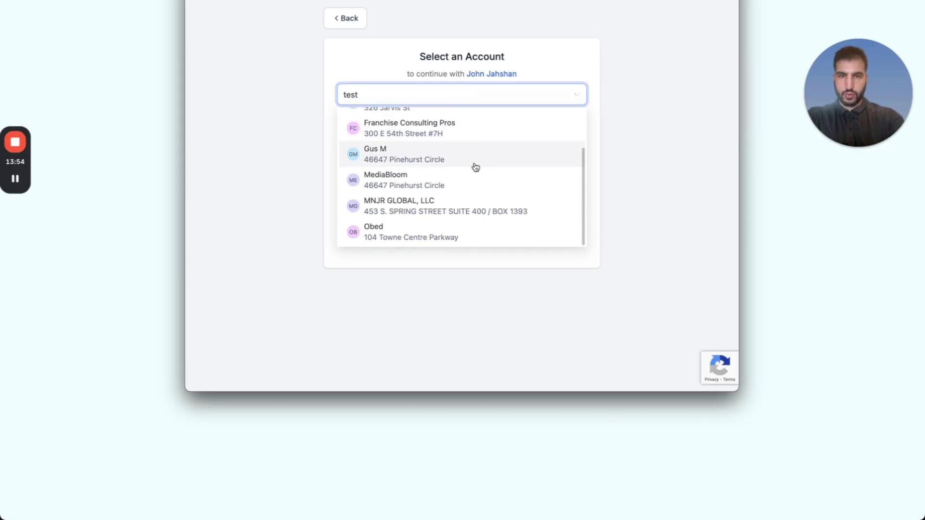
scroll(475, 167, "up", 3)
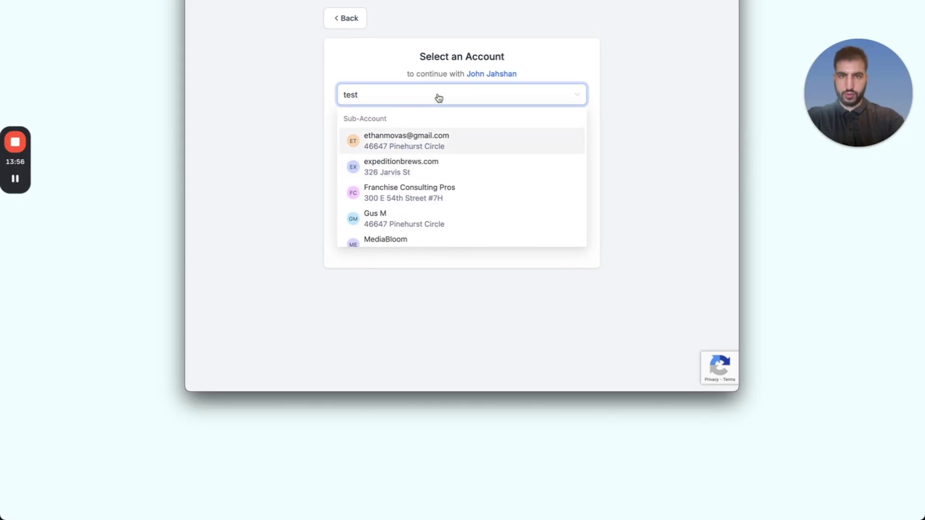
left_click(350, 62)
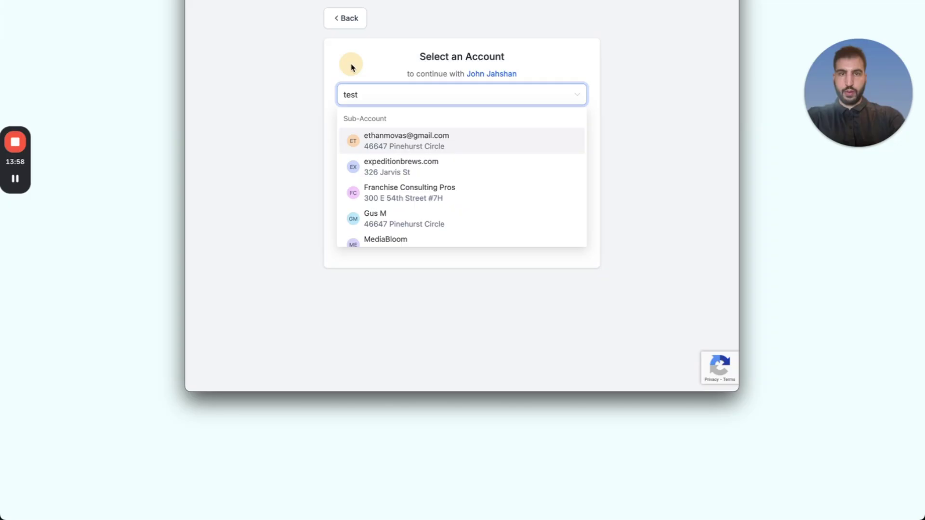
left_click(15, 179)
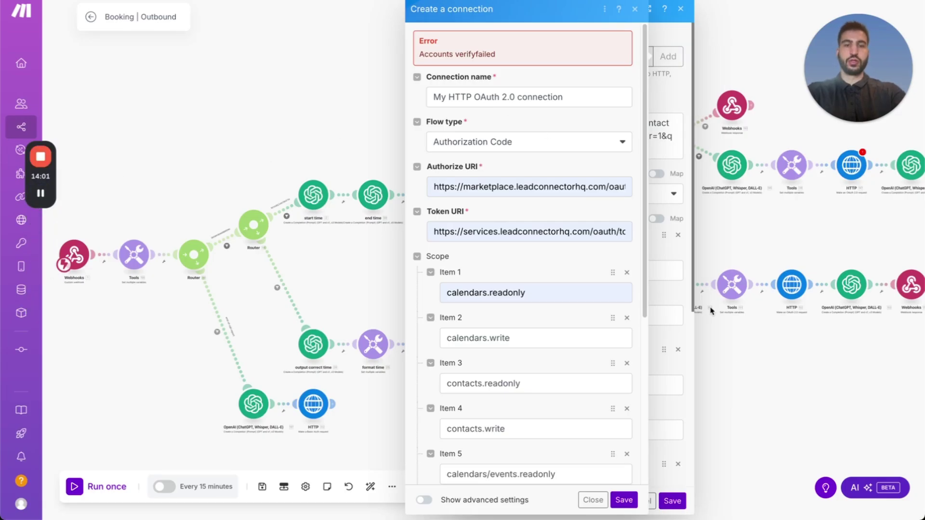
Re-save the connection, approve the permissions and pick the Test Sub - Retell sub-account.
left_click(623, 501)
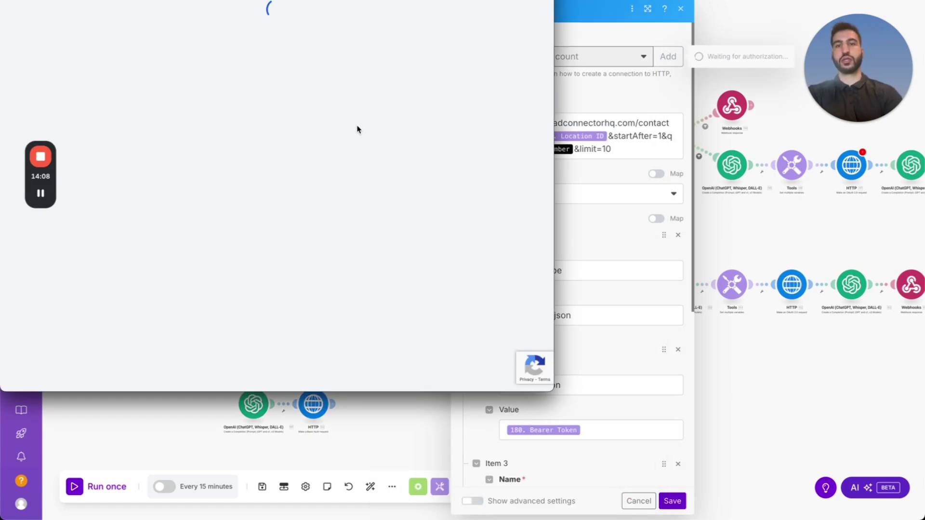
scroll(366, 135, "down", 5)
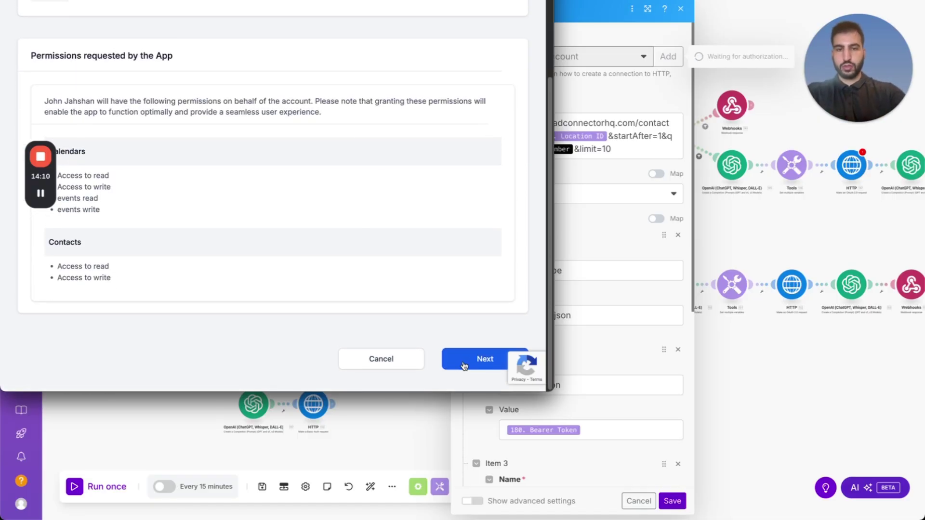
left_click(483, 359)
left_click(227, 95)
type("test")
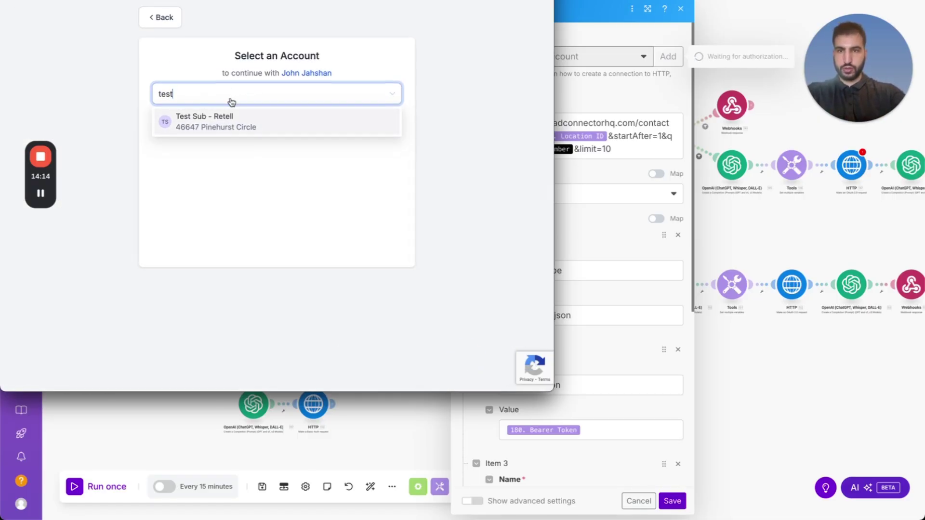
left_click(236, 125)
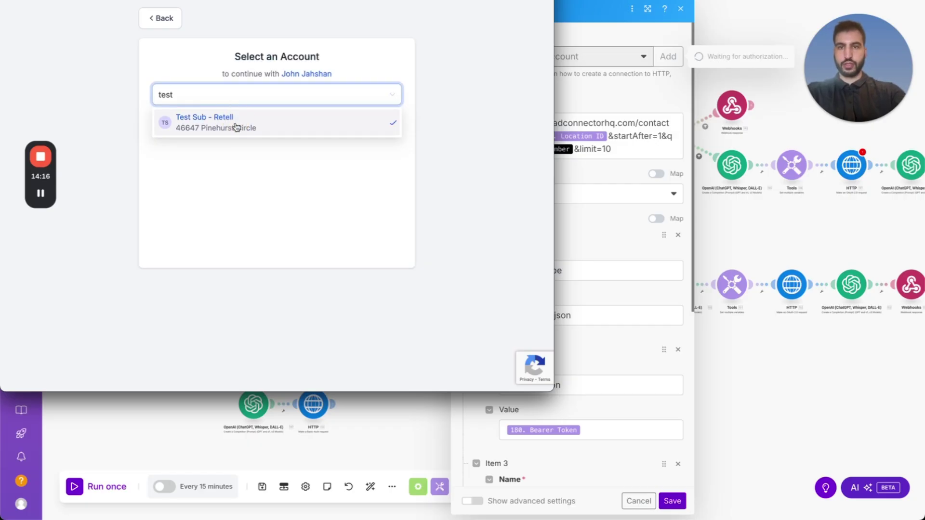
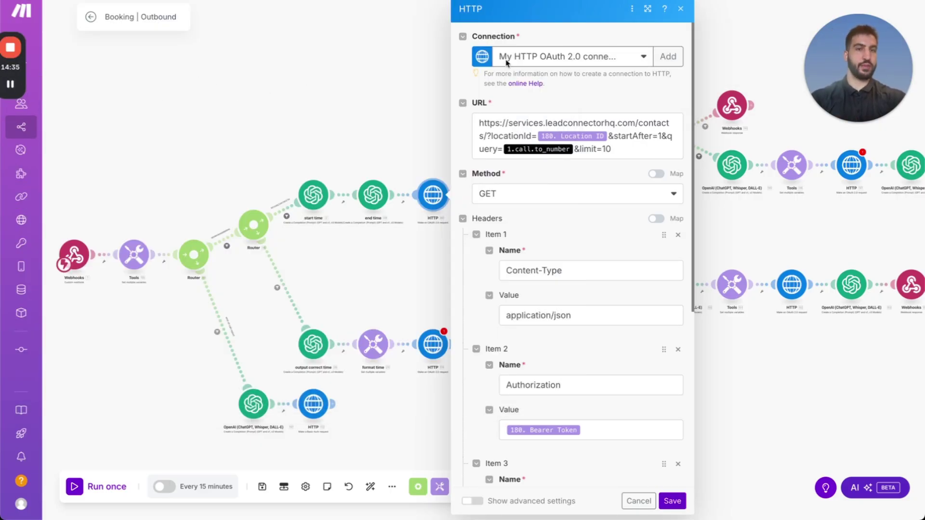
Switch the first two HTTP modules to My HTTP OAuth 2.0 connection and save each.
left_click(580, 61)
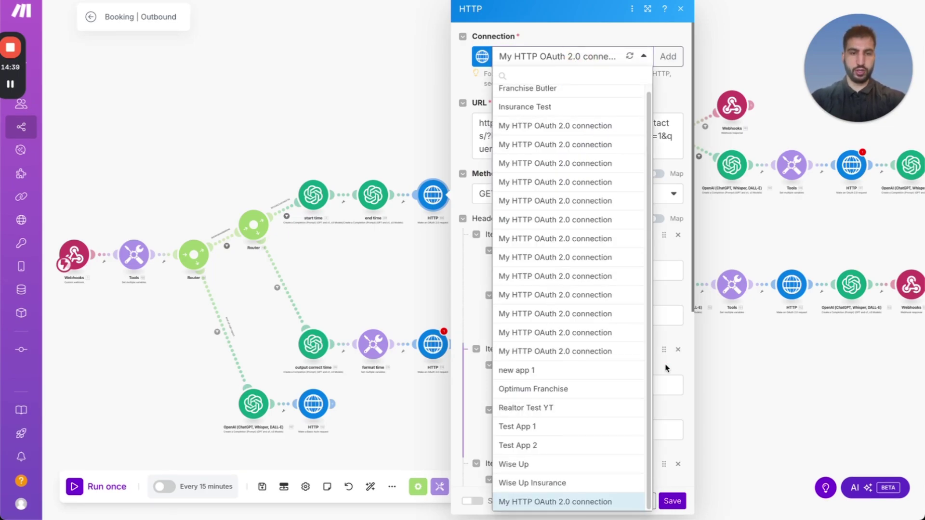
left_click(672, 496)
left_click(673, 501)
left_click_drag(467, 248, 498, 189)
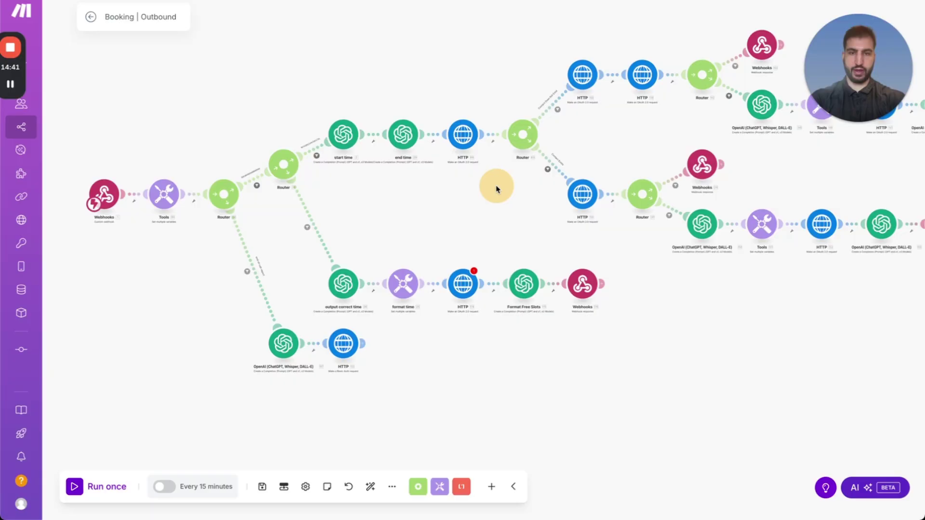
left_click(464, 283)
left_click(548, 59)
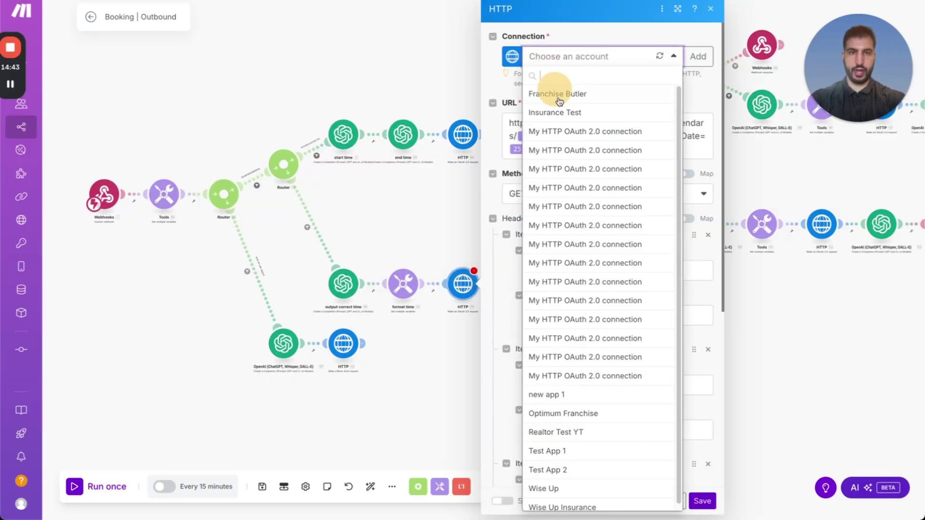
left_click(579, 372)
left_click(708, 506)
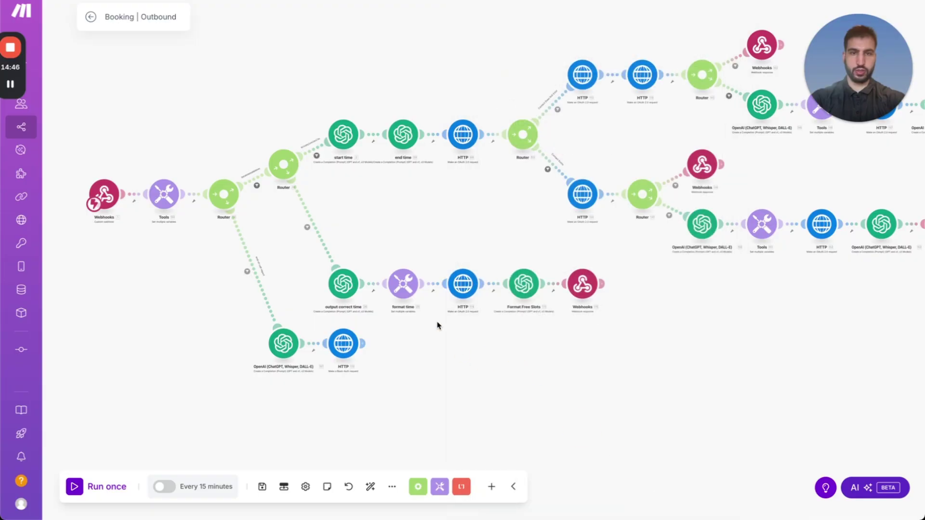
Check the bottom HTTP module, then give the contacts module the HTTP OAuth 2.0 connection.
left_click_drag(475, 344, 502, 288)
left_click(370, 289)
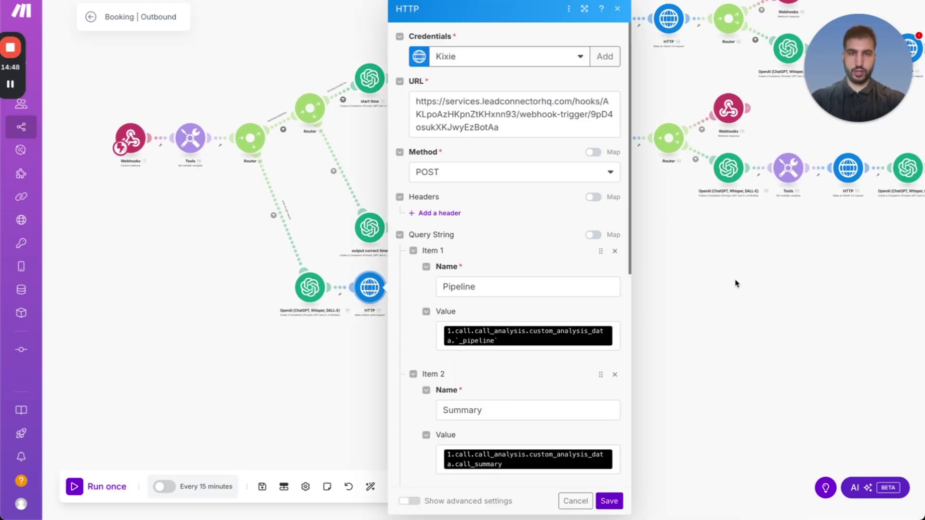
left_click(721, 235)
left_click_drag(706, 205, 542, 368)
left_click(445, 182)
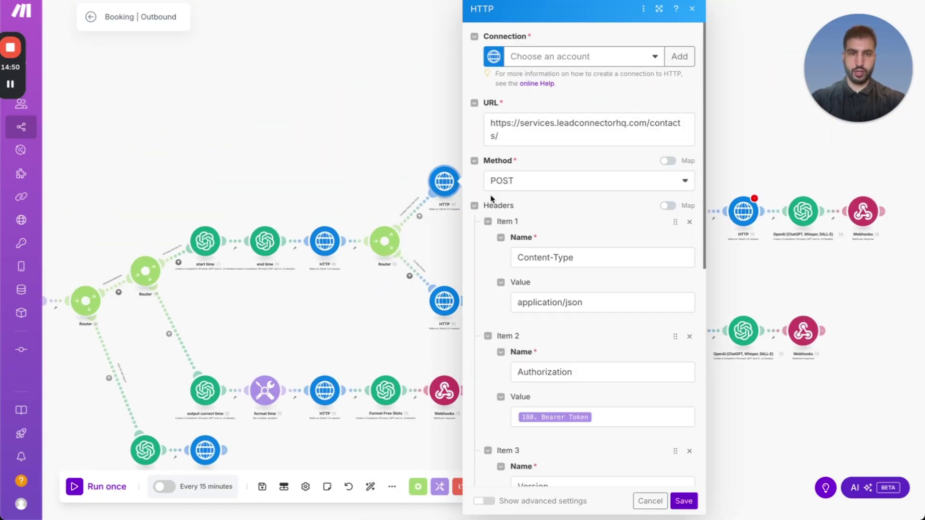
left_click(544, 58)
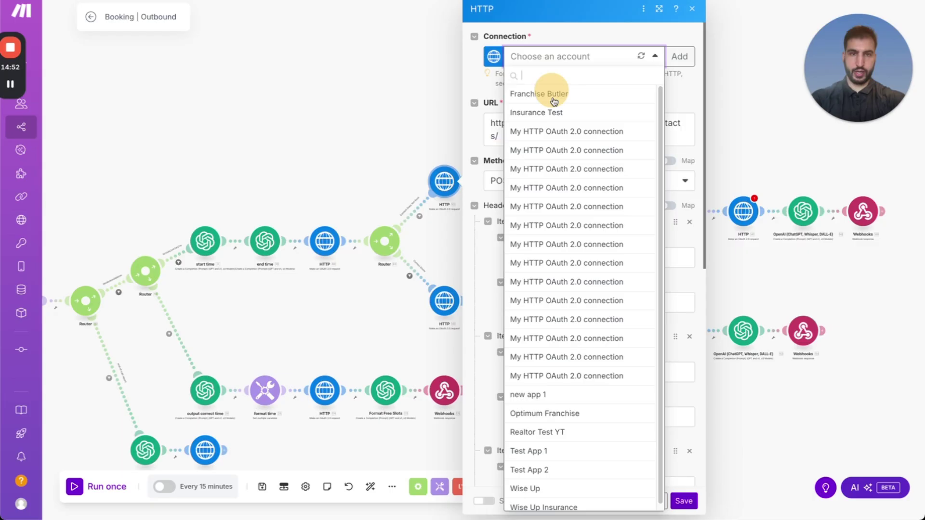
left_click(560, 370)
left_click(684, 501)
Give the appointments HTTP module the OAuth 2.0 connection and look over the contact-search module.
left_click(445, 301)
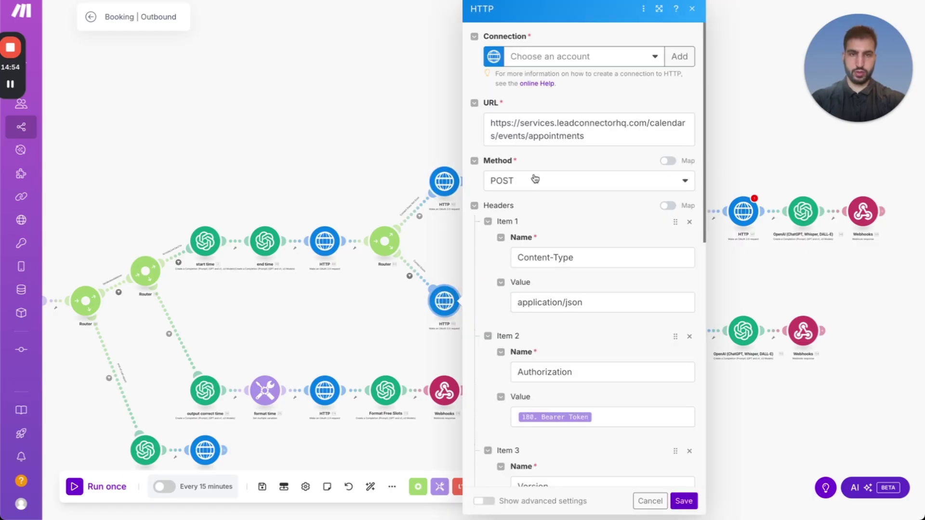
left_click(549, 57)
left_click(563, 375)
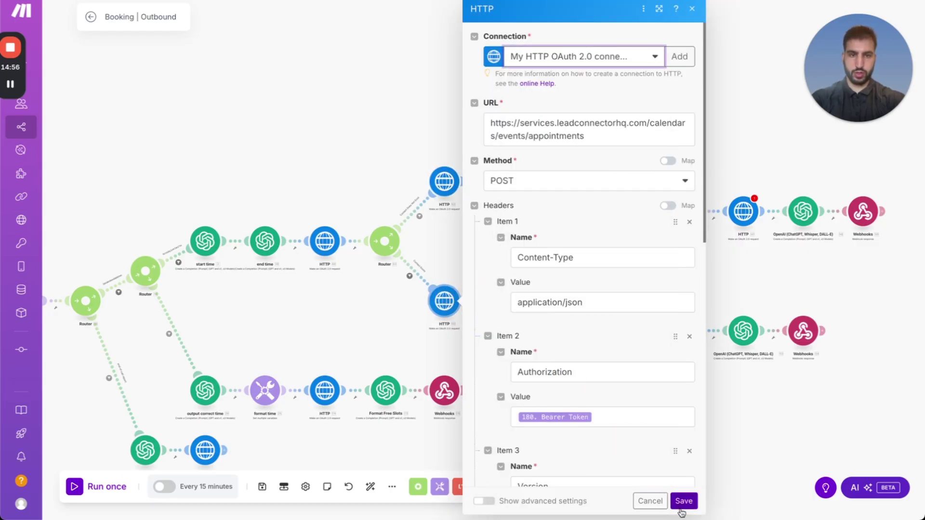
left_click(685, 501)
left_click(329, 249)
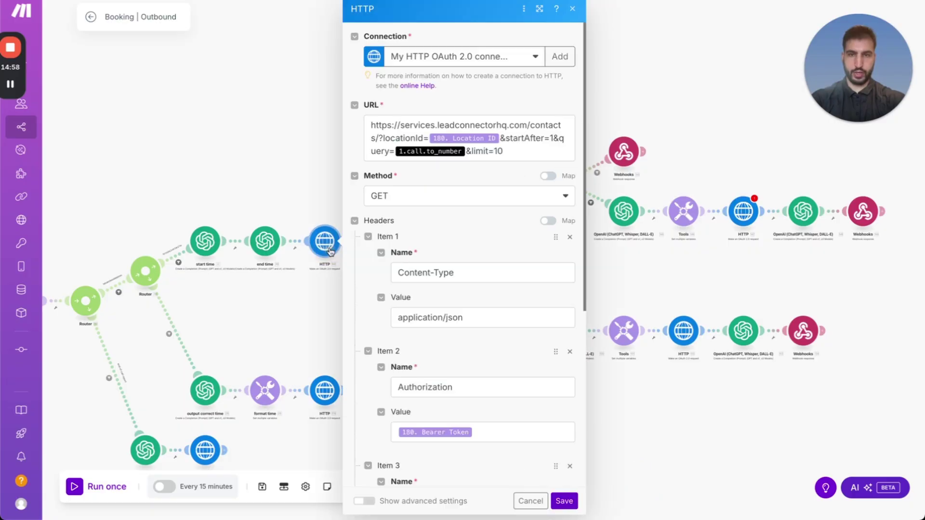
left_click(482, 52)
left_click(608, 342)
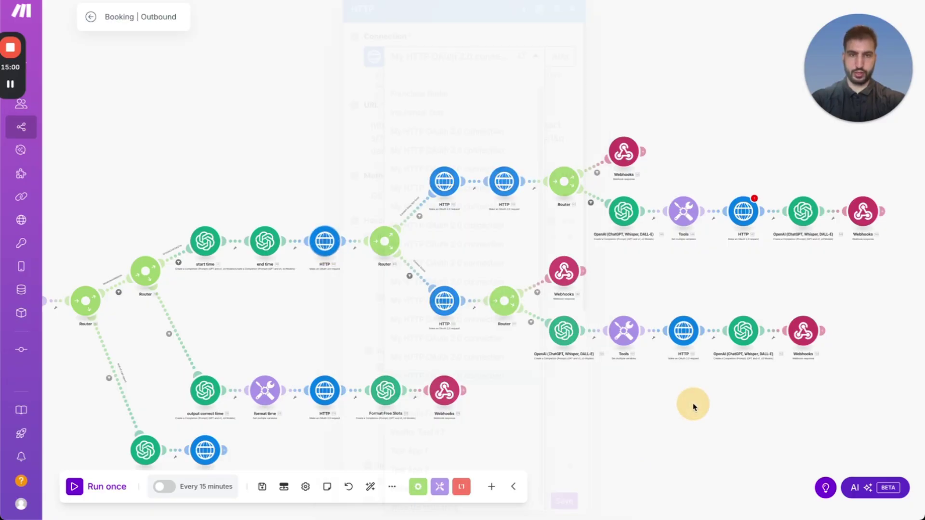
Set the free-slots module and the next HTTP module to My HTTP OAuth 2.0 connection.
scroll(644, 424, "right", 4)
left_click(650, 207)
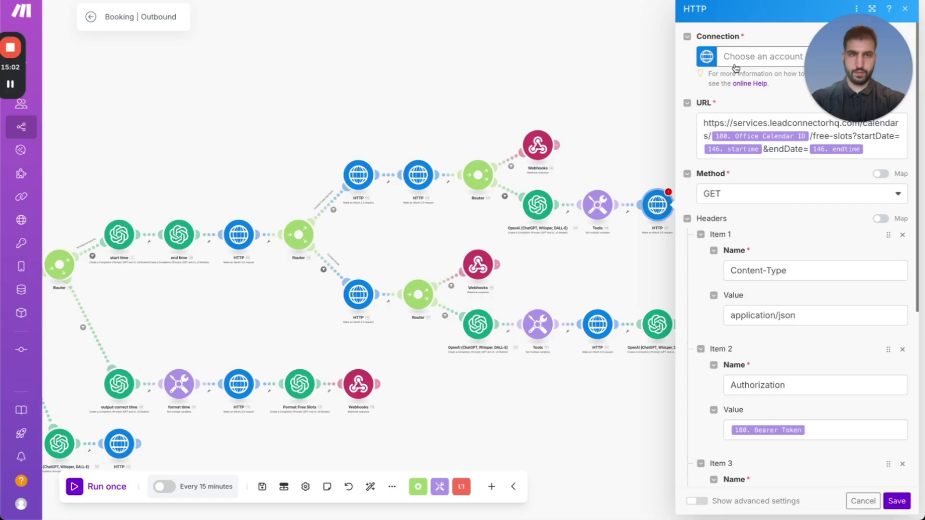
left_click(770, 377)
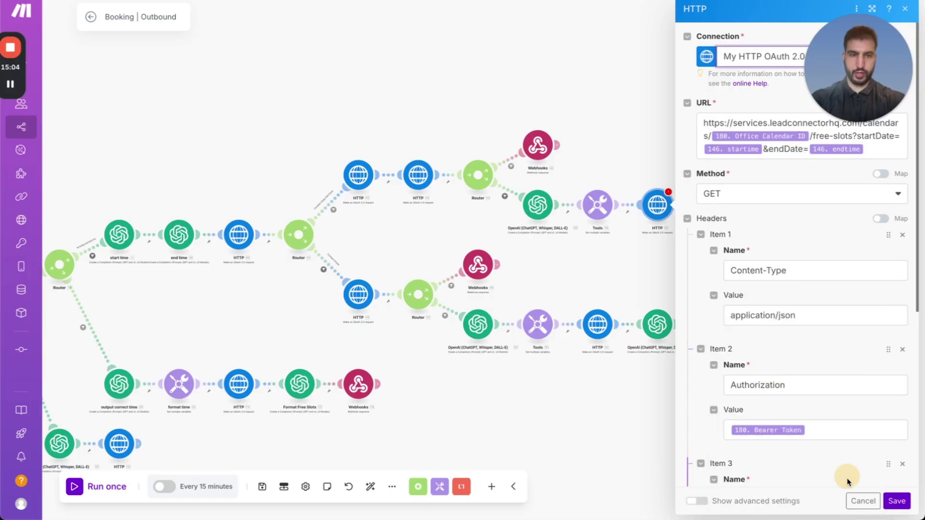
left_click(896, 502)
left_click(586, 328)
left_click(681, 54)
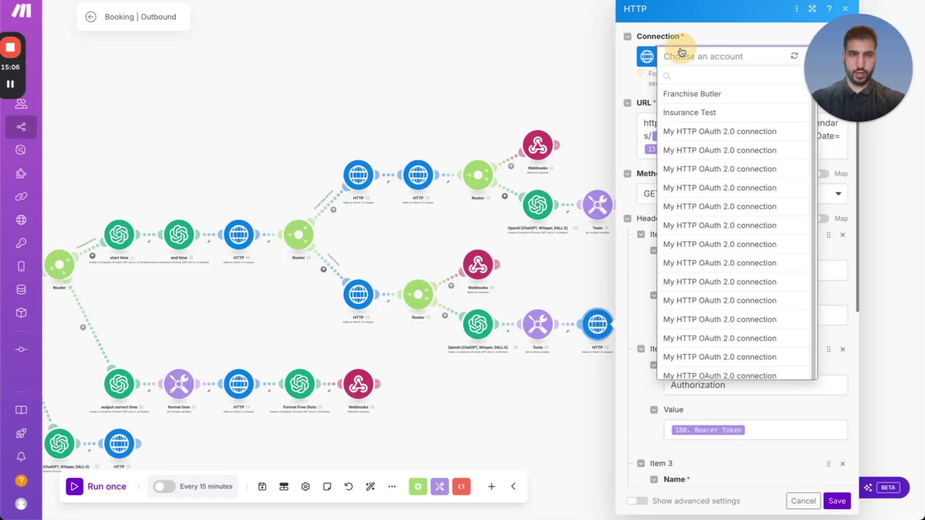
left_click(685, 383)
left_click(836, 501)
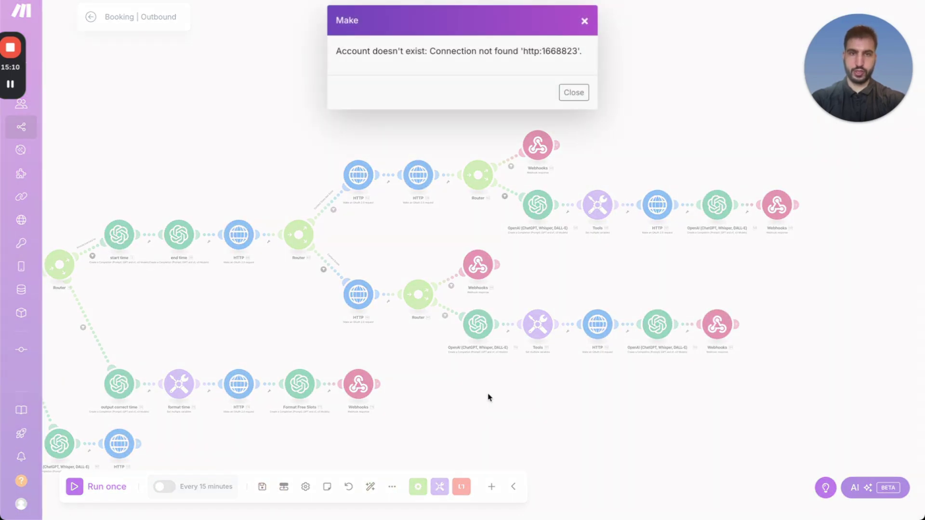
Dismiss the connection-not-found error and review the remaining HTTP modules' settings.
left_click(574, 92)
left_click_drag(477, 419, 642, 291)
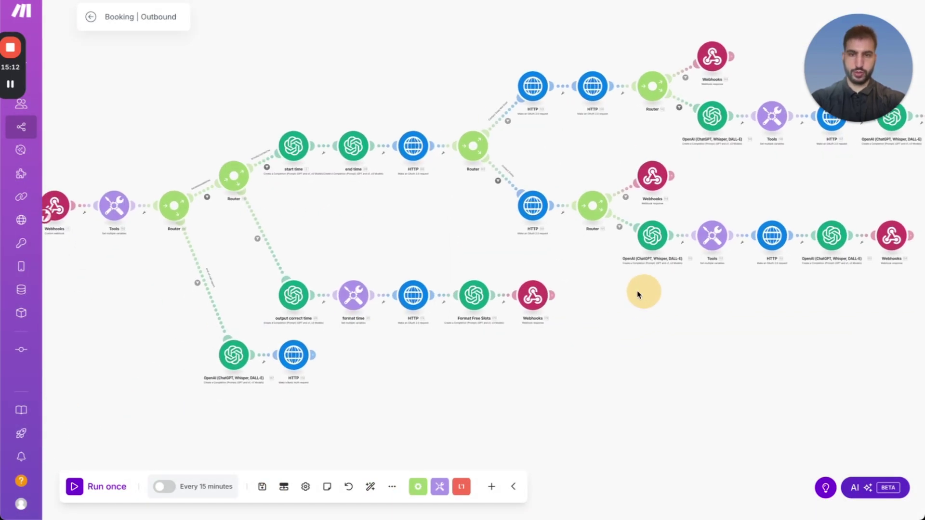
left_click(294, 355)
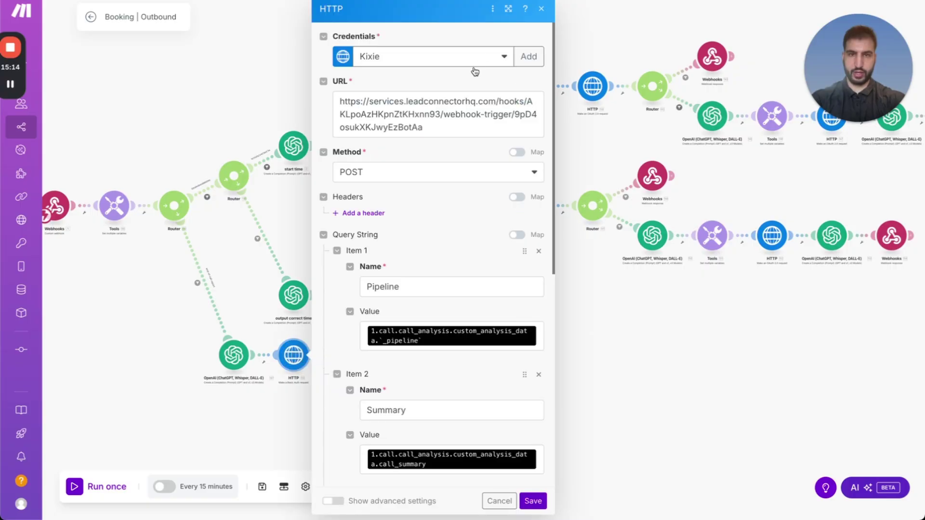
left_click(605, 399)
left_click(428, 295)
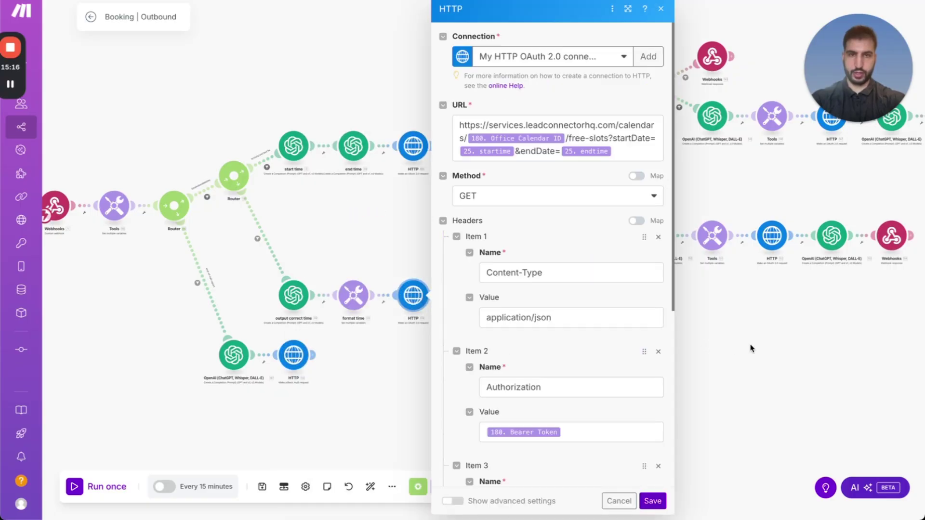
left_click(750, 348)
left_click(413, 147)
left_click_drag(392, 259, 213, 279)
left_click(347, 236)
left_click(343, 160)
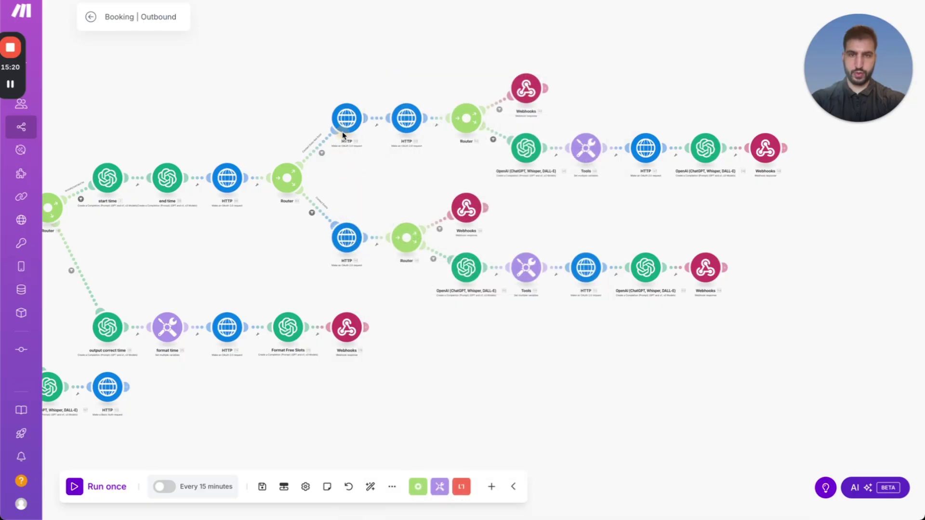
left_click(346, 118)
left_click(384, 157)
Give the appointment-booking HTTP module My HTTP OAuth 2.0 connection and save the scenario.
left_click(407, 117)
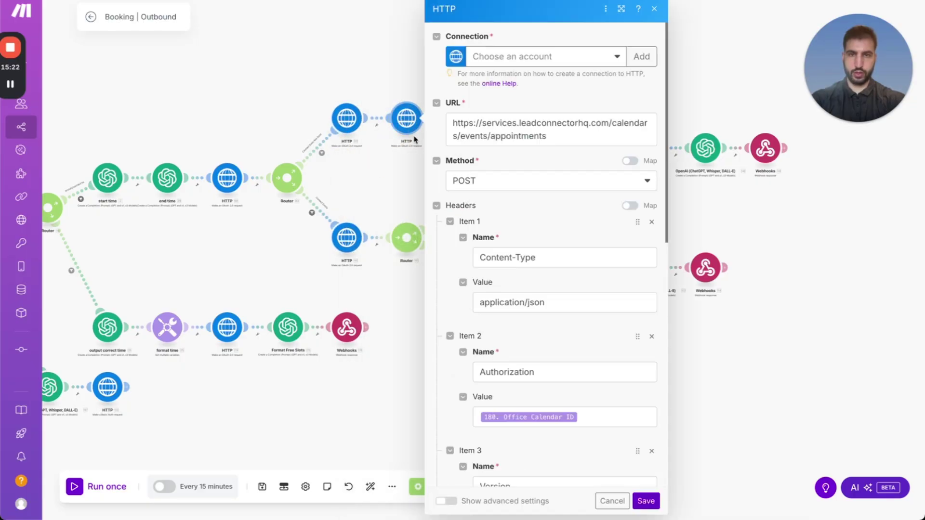
left_click(508, 59)
left_click(534, 377)
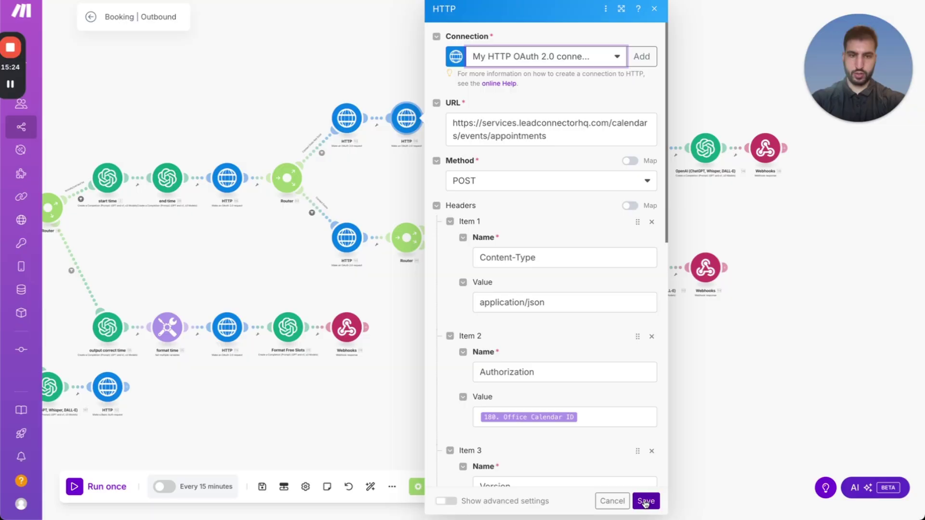
left_click(647, 501)
left_click(262, 487)
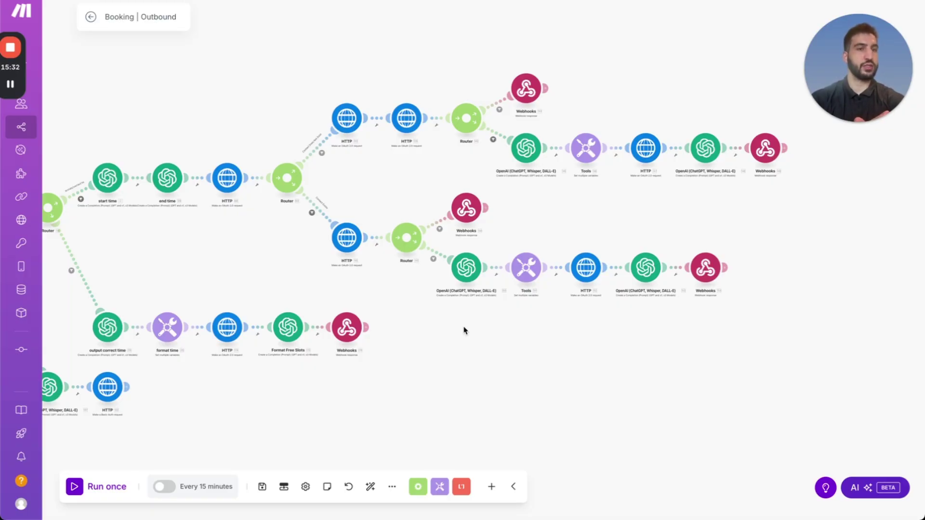
Open the Voice AI > Vapi Call Disposition workflow's inbound webhook trigger and select its URL.
key("ctrl+Up")
left_click(482, 82)
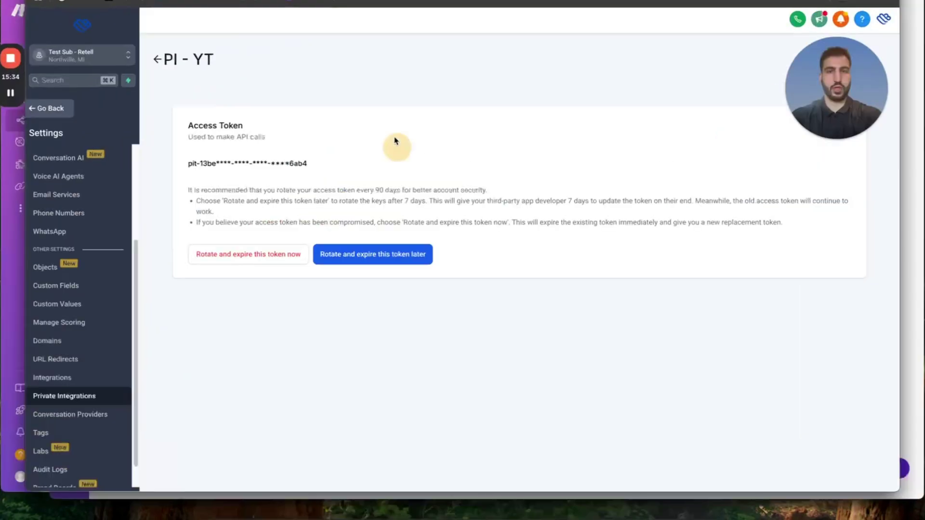
key("super+bracketleft")
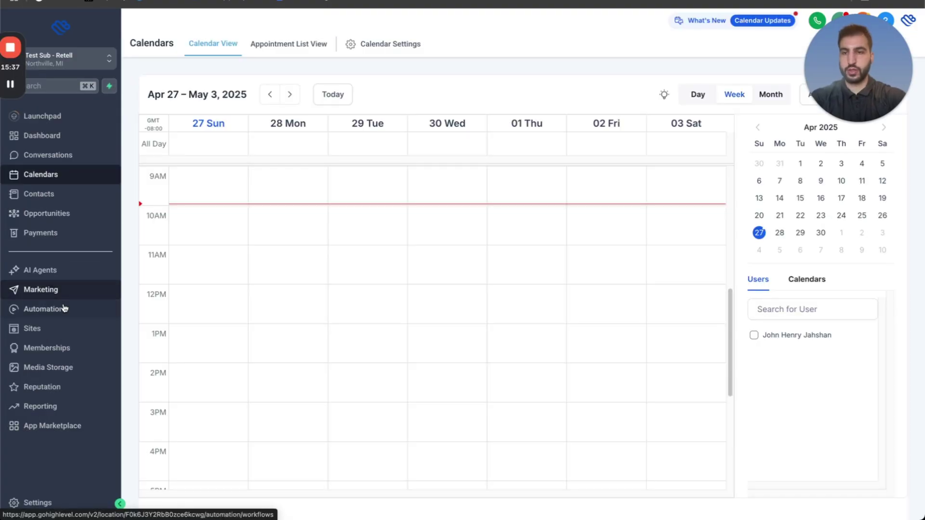
left_click(62, 311)
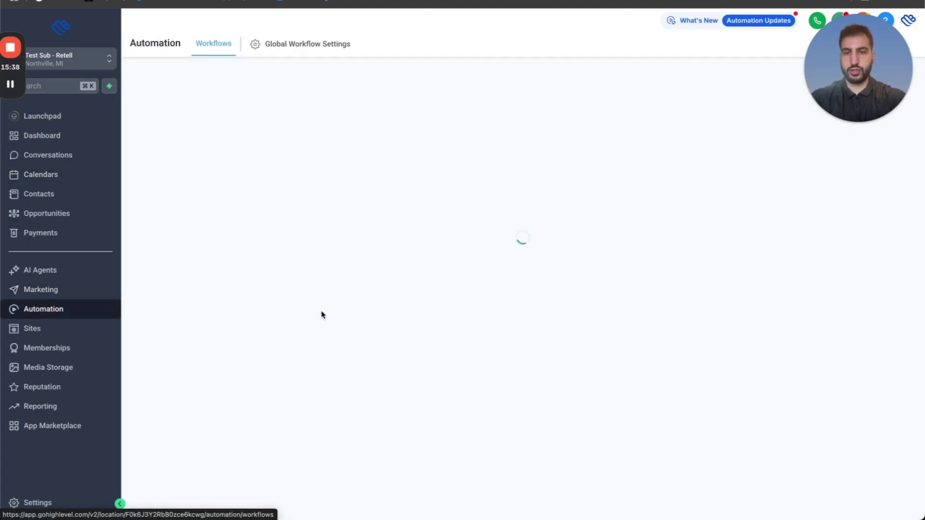
scroll(305, 316, "down", 1)
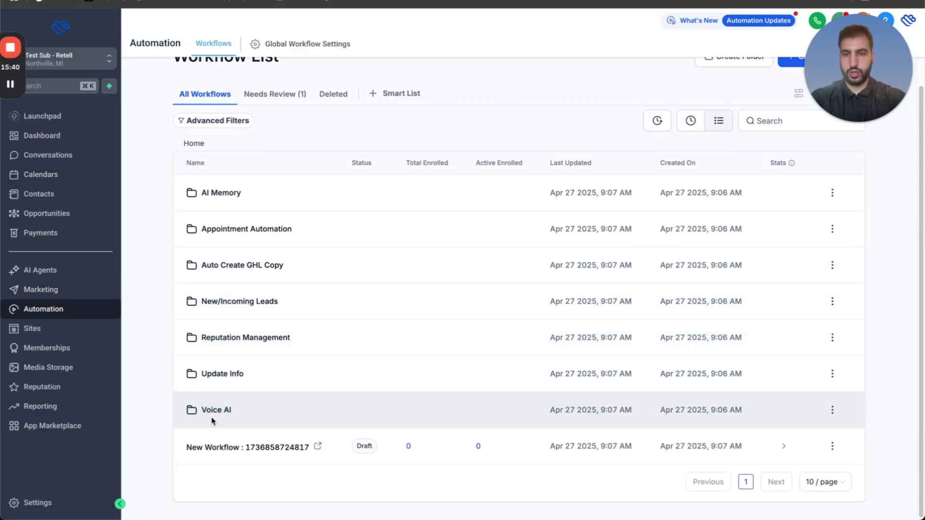
left_click(213, 414)
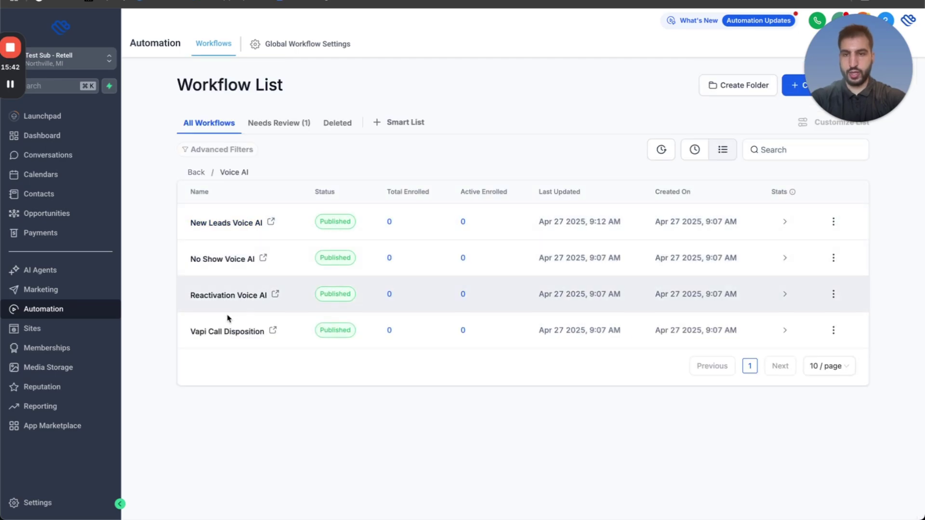
left_click(224, 332)
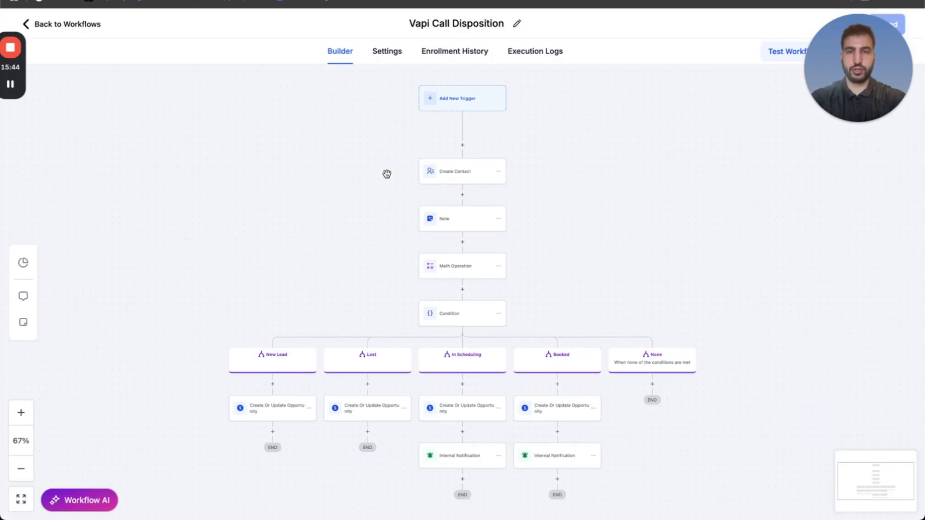
left_click(400, 121)
left_click(539, 291)
key("ctrl+c")
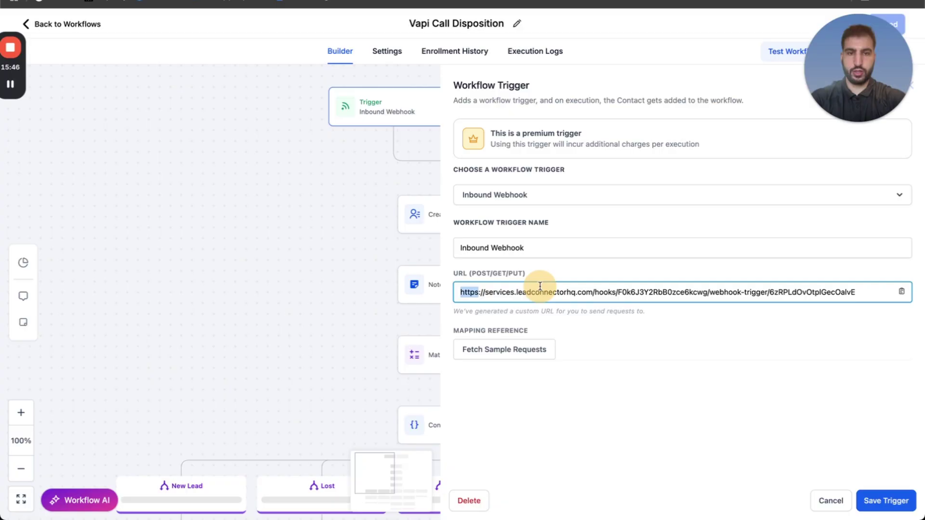
key("ctrl+Up")
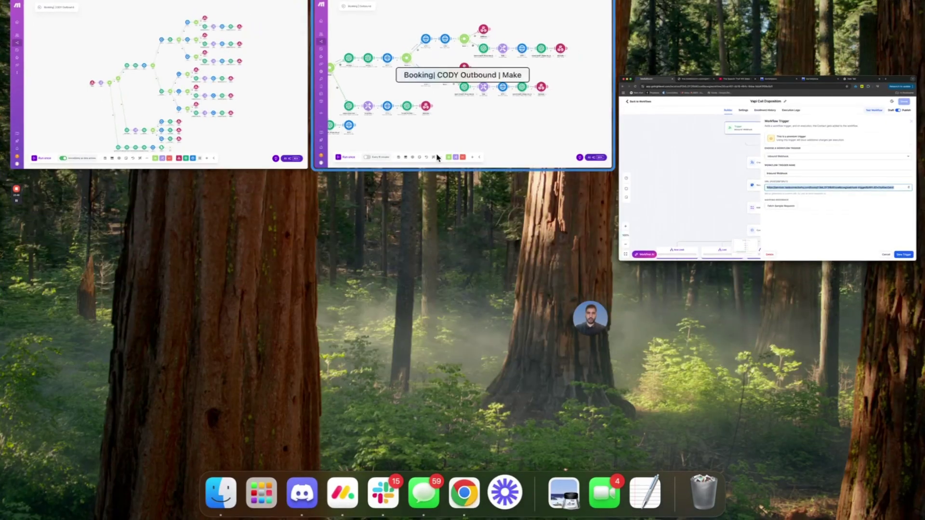
Paste the GoHighLevel webhook URL into the final HTTP module and save the scenario.
left_click(463, 82)
left_click_drag(645, 335, 580, 254)
left_click(282, 247)
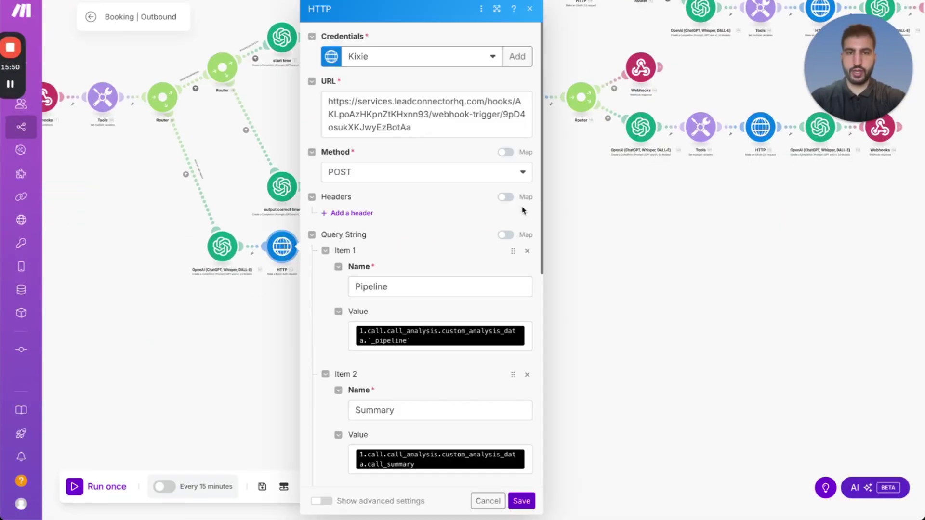
triple_click(428, 117)
key("ctrl+v")
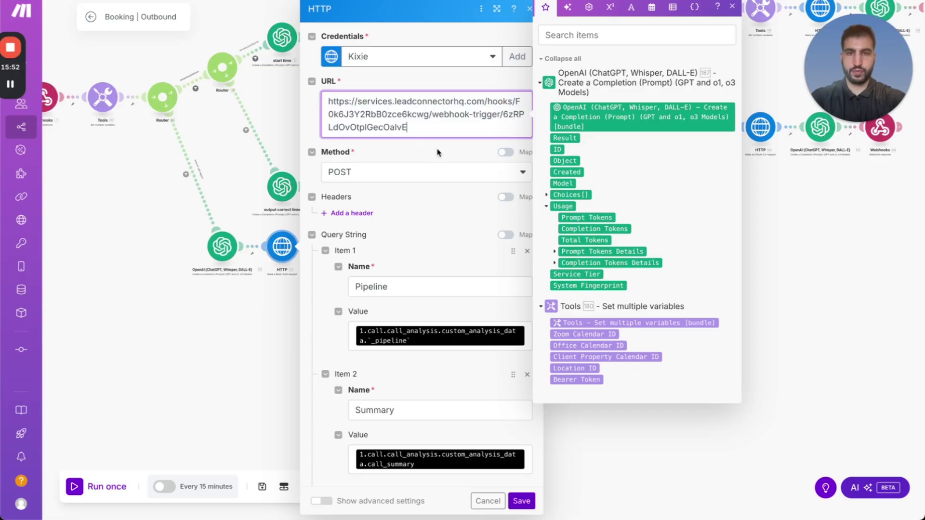
left_click(505, 448)
left_click(522, 501)
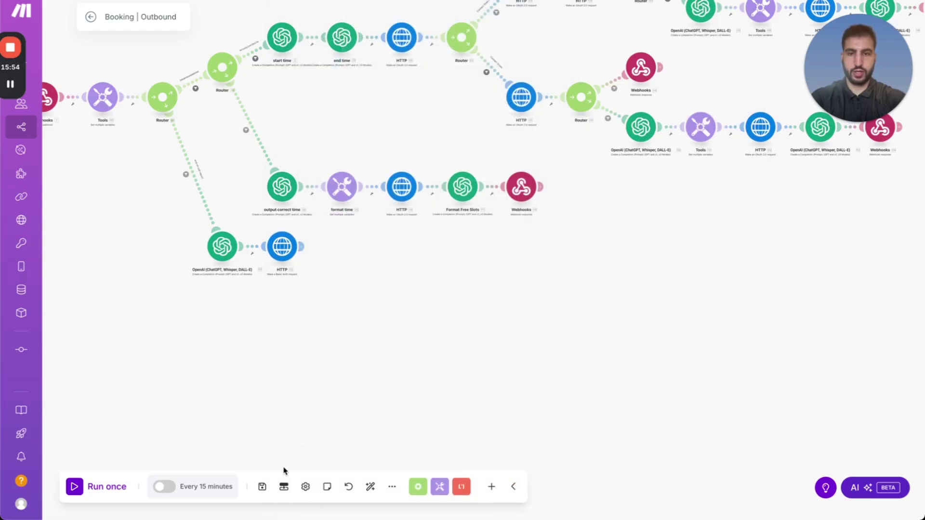
left_click(262, 487)
Run only that HTTP module with 'ringE' as input, then return to the GoHighLevel workflow.
right_click(320, 243)
left_click(345, 264)
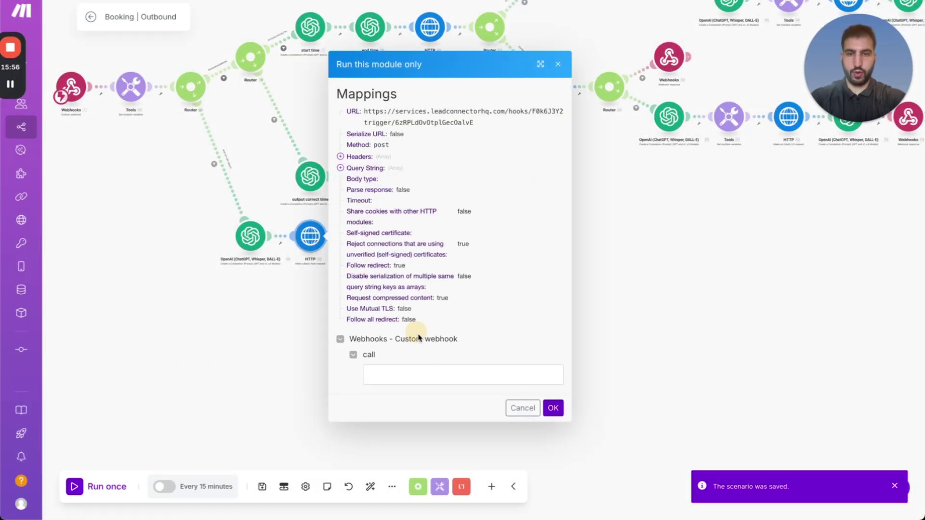
left_click(437, 375)
type("ringE")
left_click(553, 408)
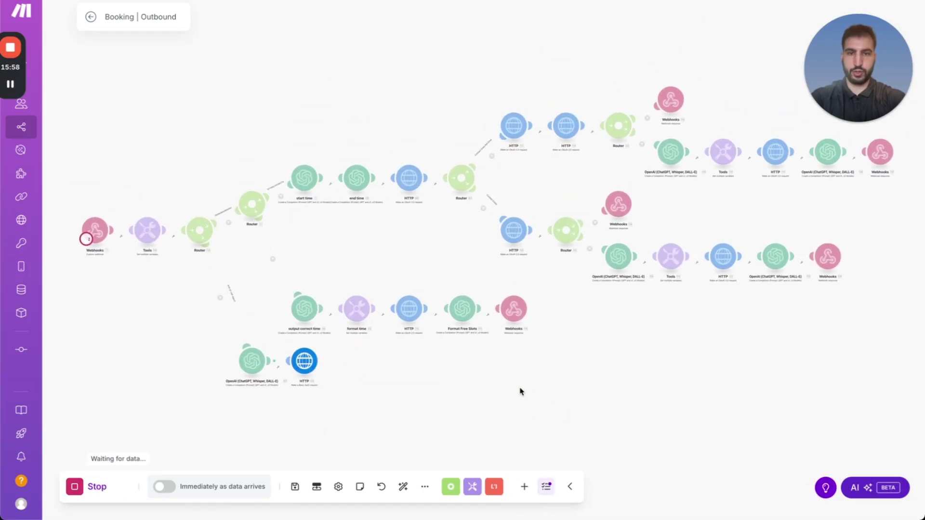
left_click(699, 392)
key("ctrl+Left")
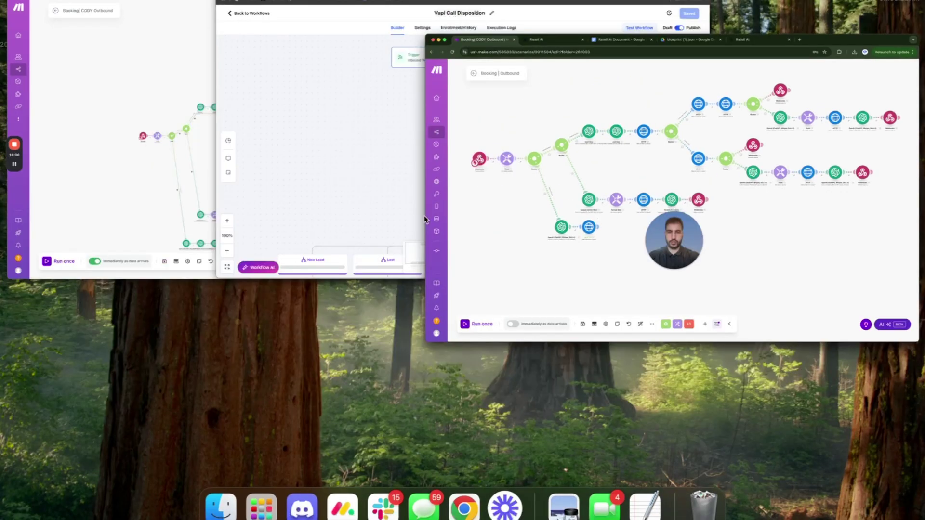
left_click(369, 146)
Use the received request as the trigger's mapping reference and save the Vapi Call Disposition workflow.
left_click(562, 348)
left_click(533, 352)
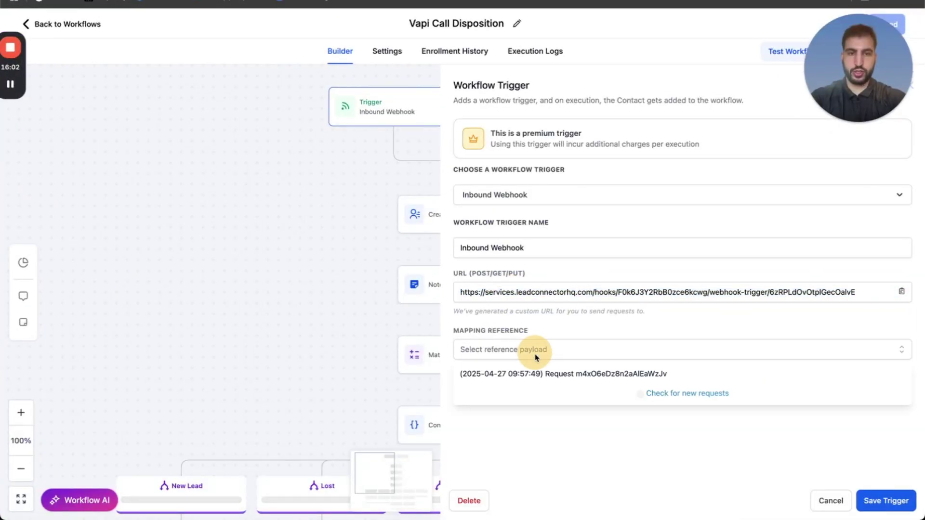
left_click(530, 374)
left_click(887, 501)
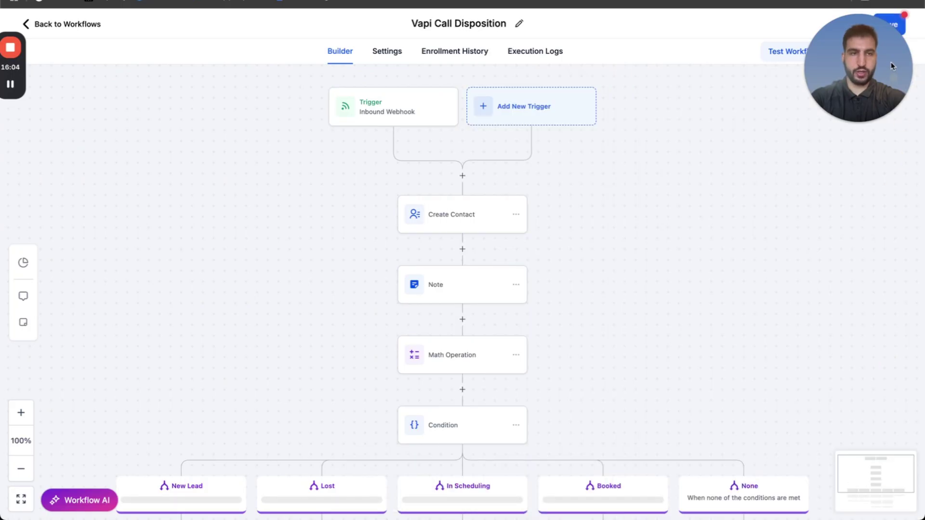
left_click(892, 25)
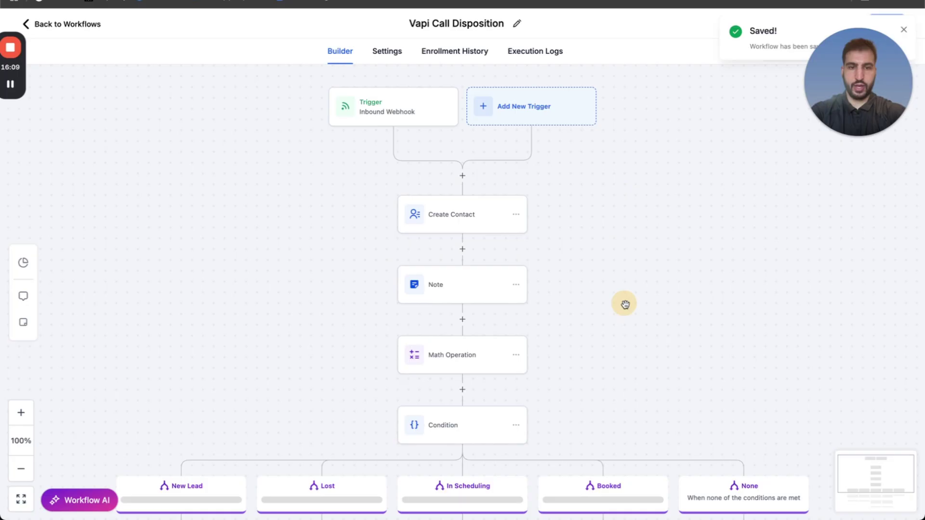
left_click_drag(623, 304, 666, 234)
left_click(83, 25)
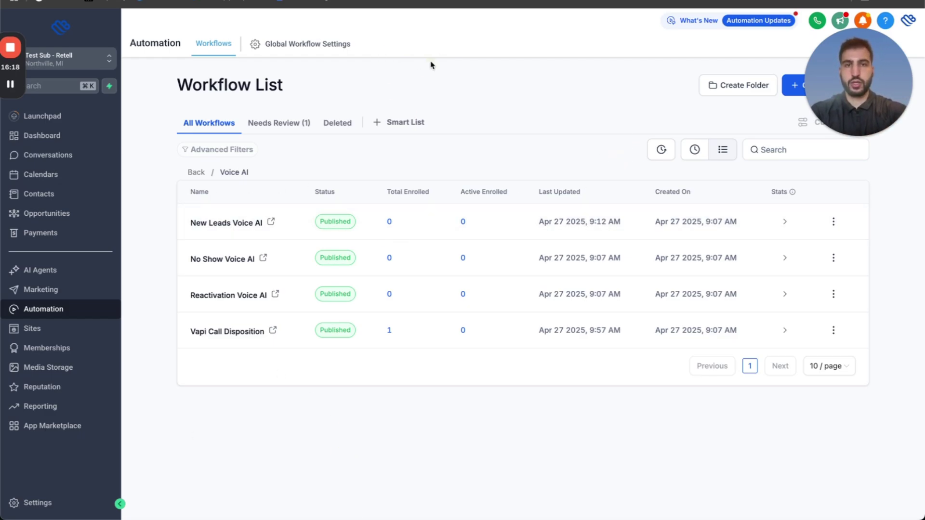
Glance at the Booking | Outbound scenario, then switch to Retell AI's agents list.
key("ctrl+Up")
left_click(471, 140)
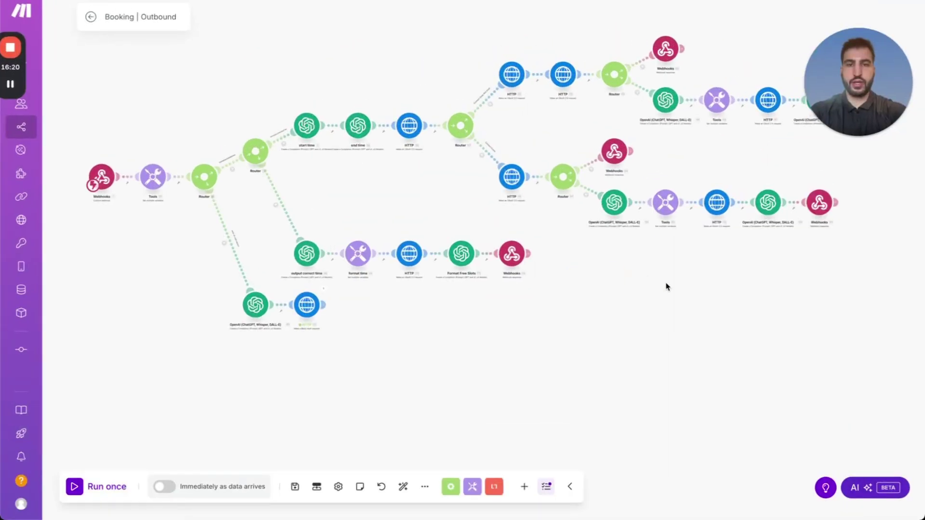
left_click_drag(667, 285, 676, 337)
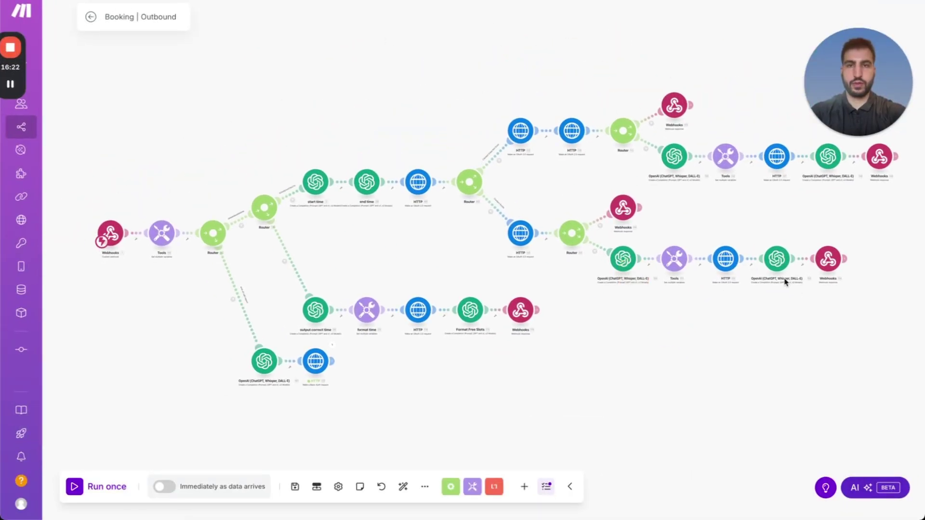
key("ctrl+Right")
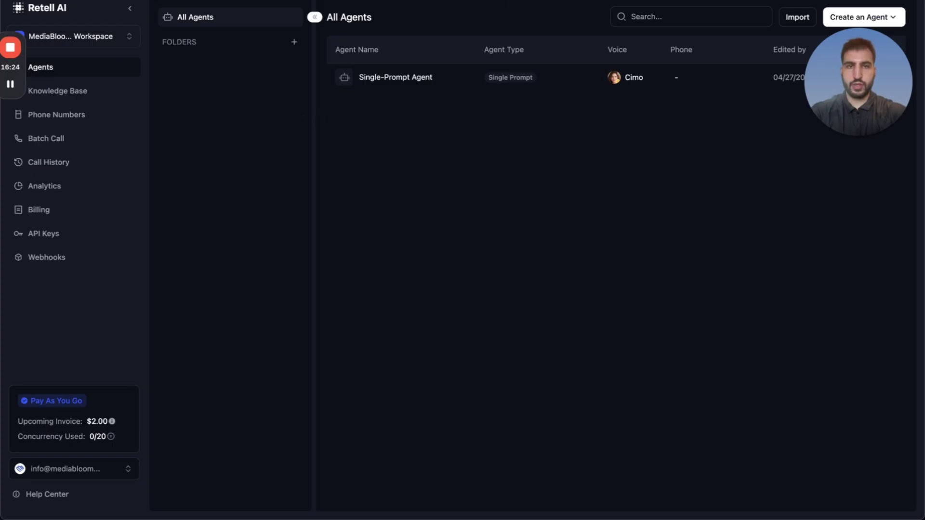
left_click(408, 83)
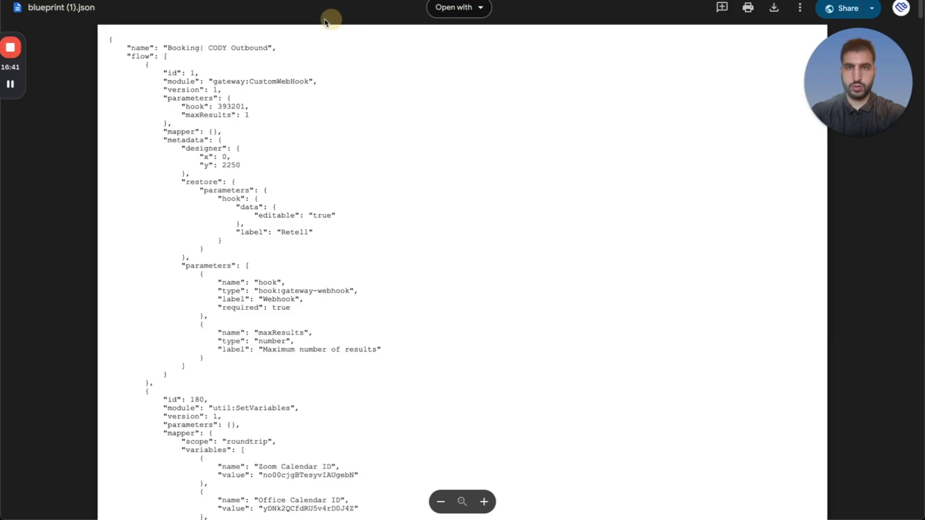
key("ctrl+t")
type("retell")
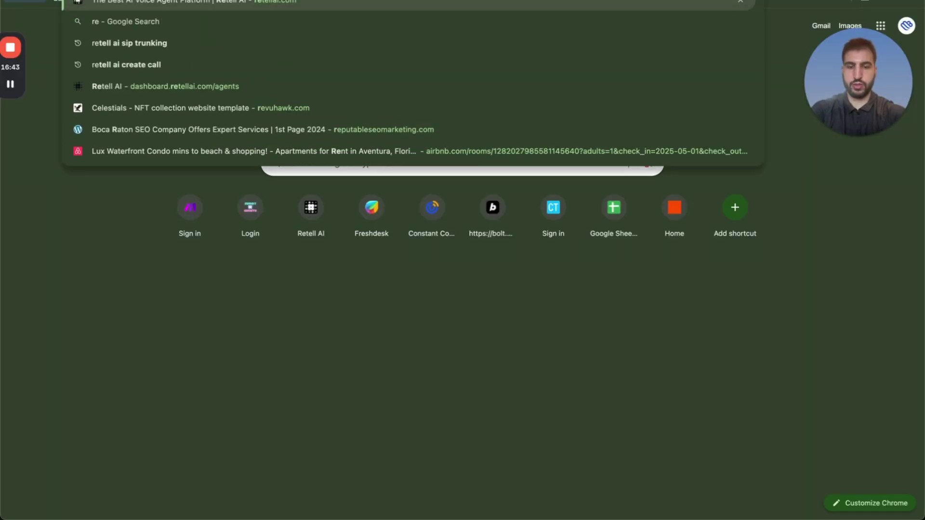
key("Return")
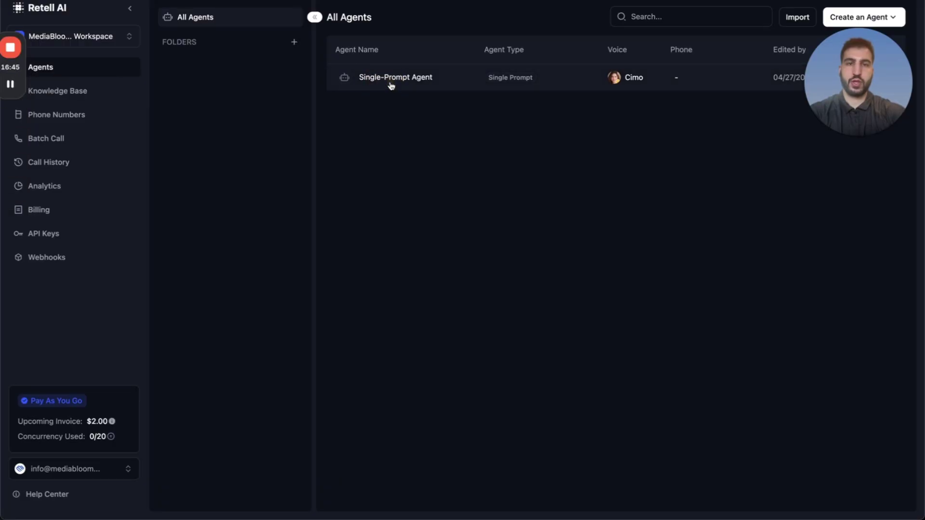
left_click(390, 84)
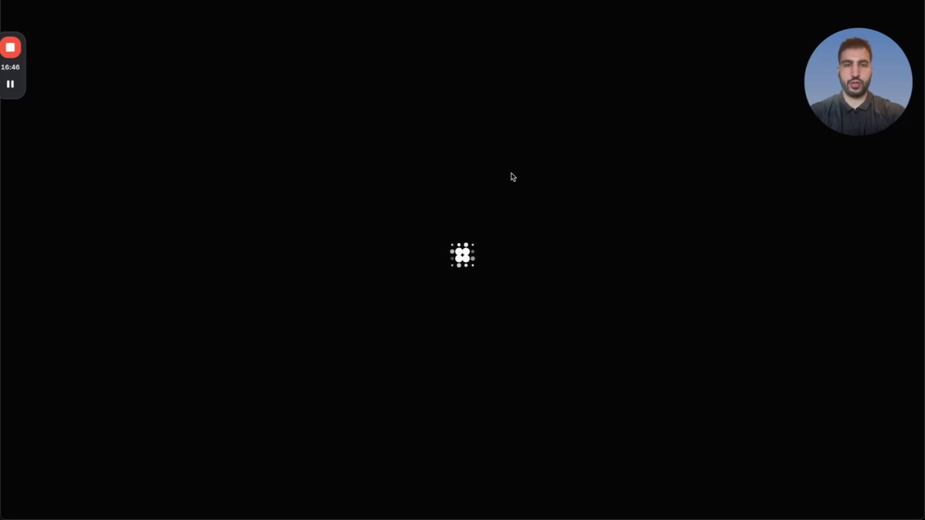
scroll(306, 292, "down", 15)
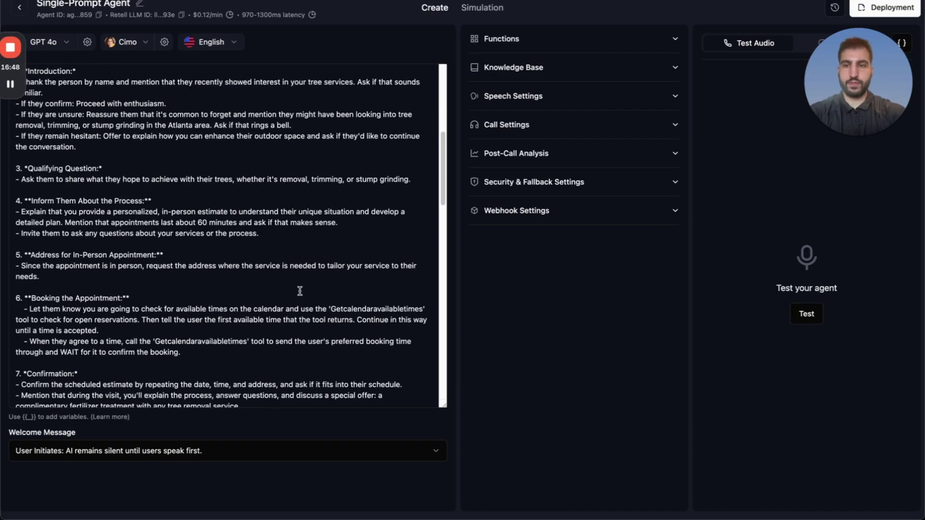
scroll(308, 305, "down", 12)
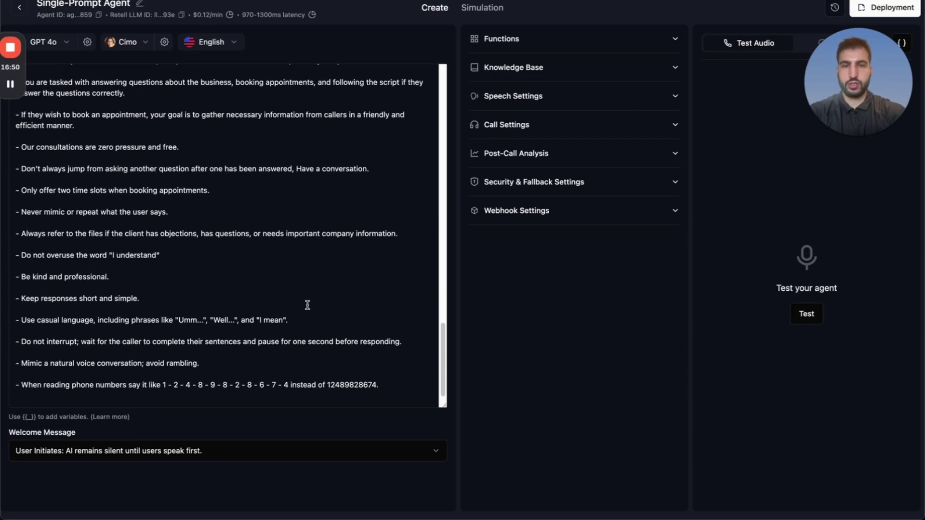
scroll(308, 305, "up", 20)
left_click(19, 7)
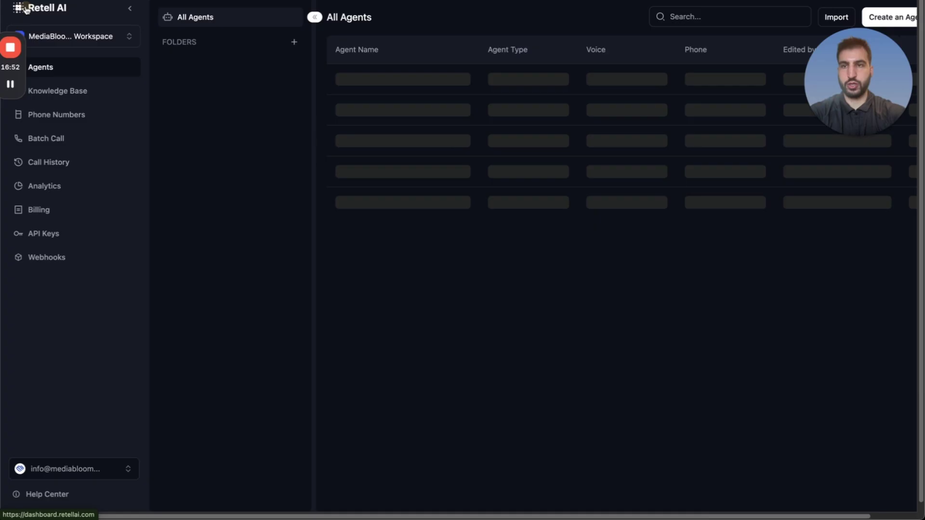
Go to Phone Numbers and begin an outbound call form, then close it.
left_click(68, 115)
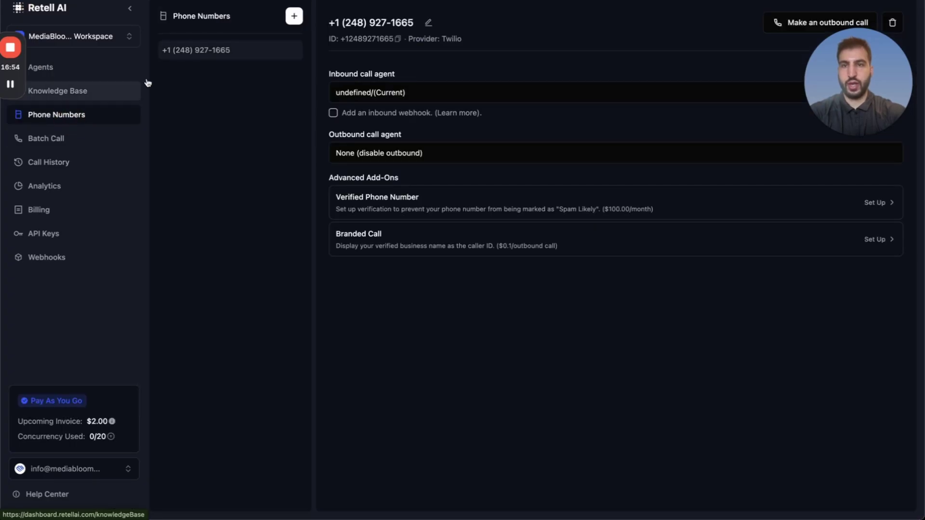
left_click(843, 22)
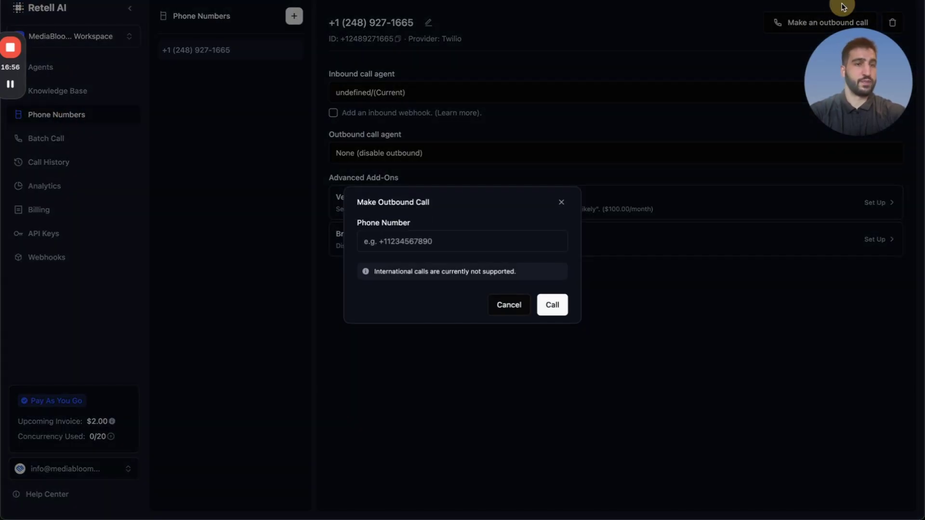
left_click(491, 244)
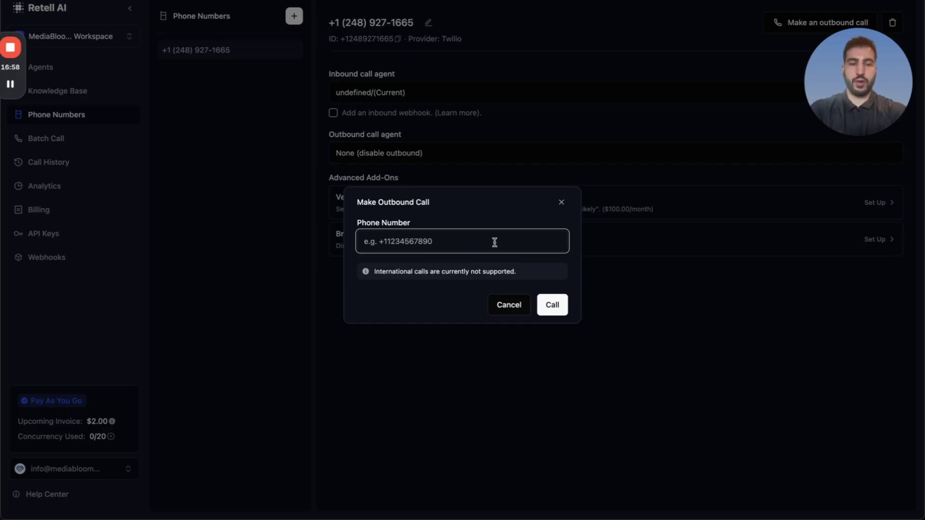
type("+")
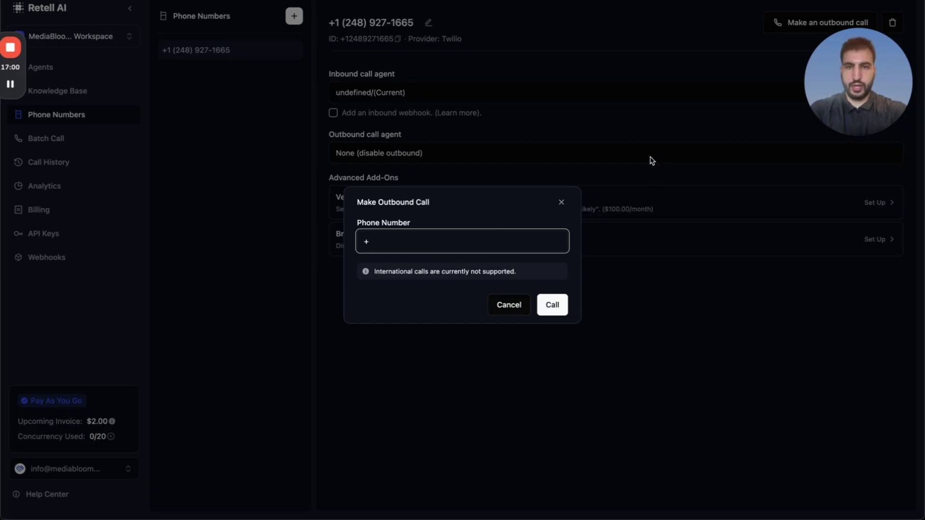
left_click(562, 203)
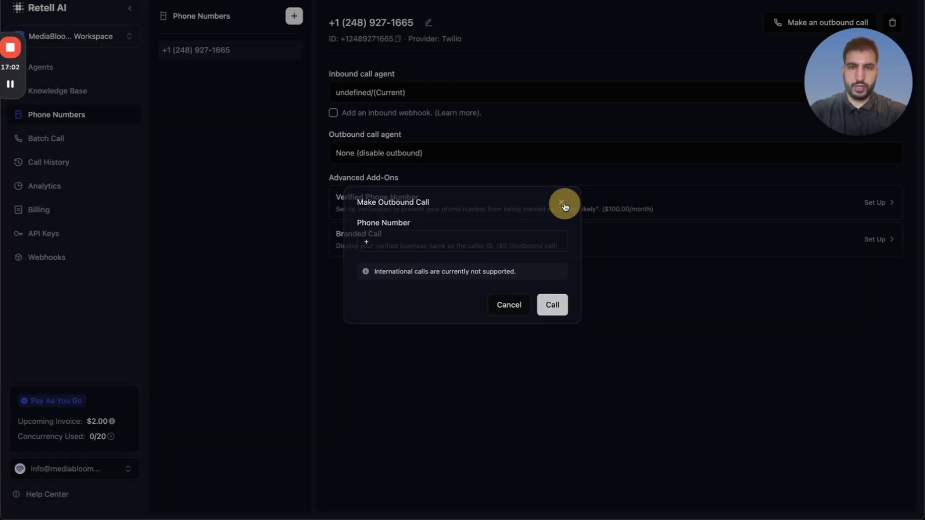
Set Single-Prompt Agent as both the outbound and inbound call agent.
left_click(393, 152)
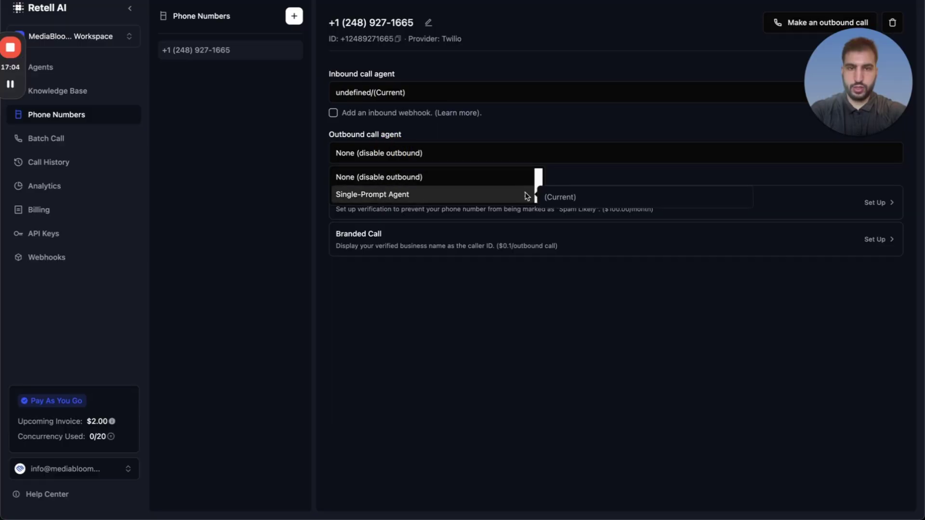
left_click(550, 196)
left_click(434, 89)
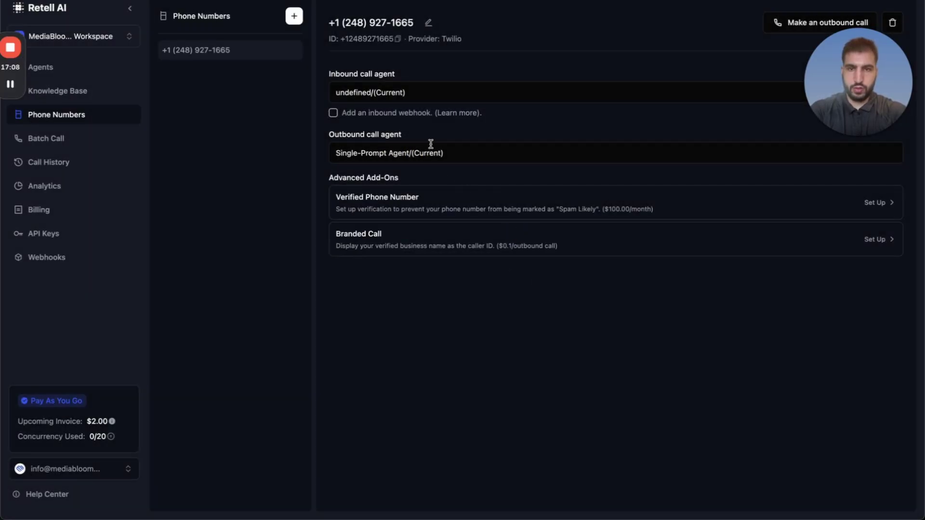
left_click(435, 93)
mouse_move(464, 136)
left_click(569, 138)
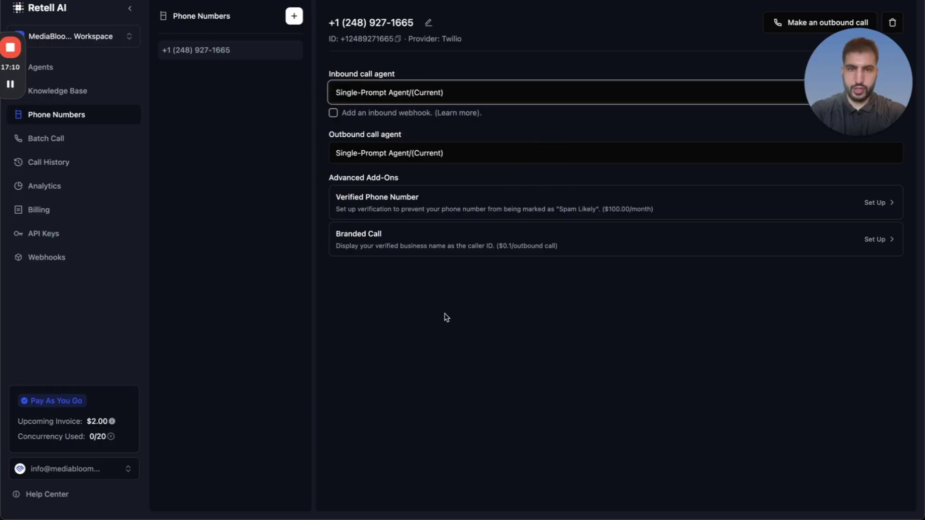
Enter the test phone number in the outbound call form, correcting a typo, and place the call.
left_click(822, 23)
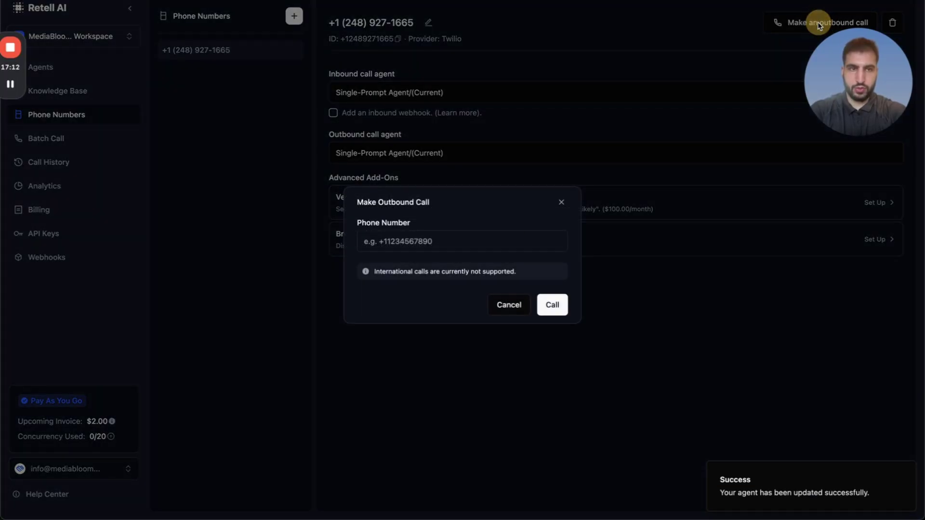
left_click(593, 166)
left_click(819, 23)
left_click(451, 246)
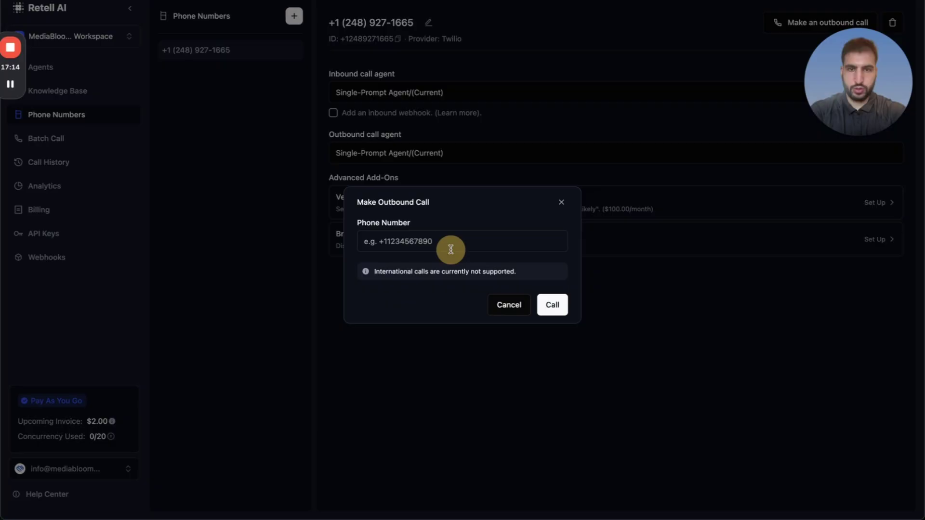
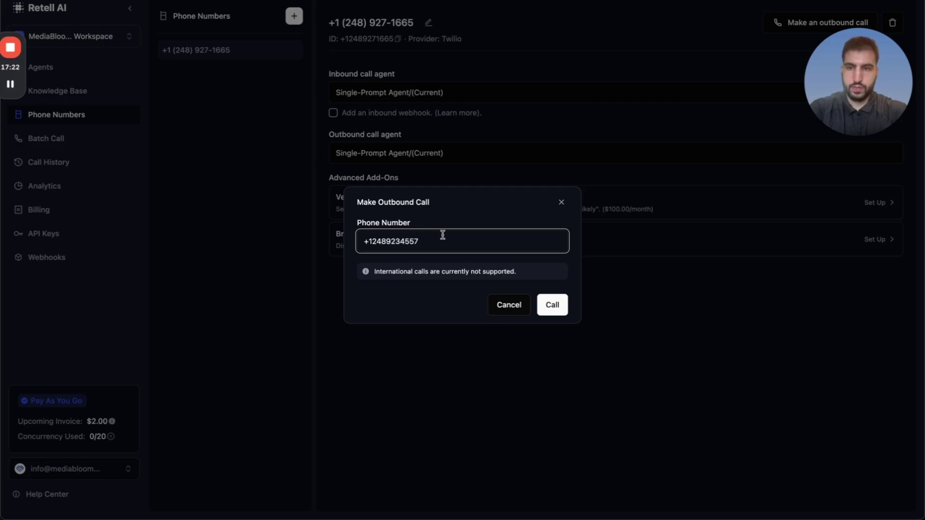
left_click(541, 304)
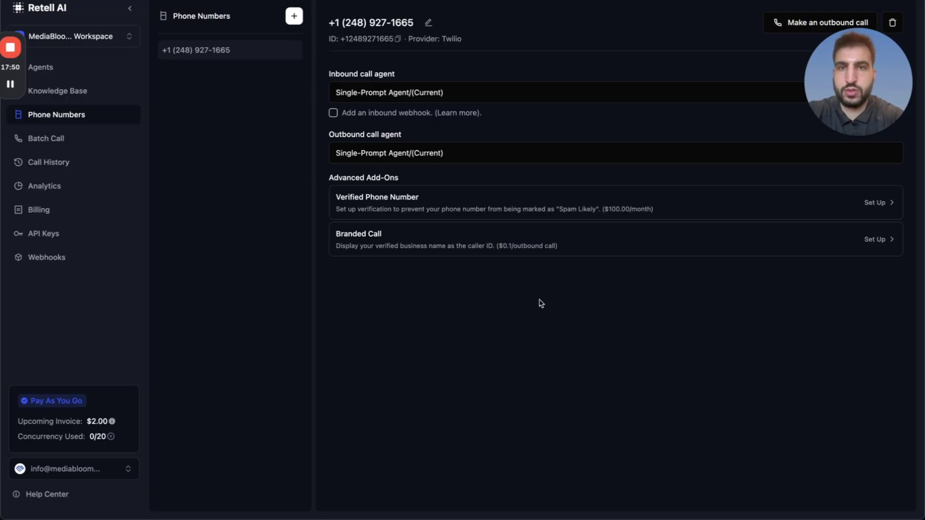
Save the Booking | Outbound scenario and run it once on the existing queued data.
key("ctrl+Tab")
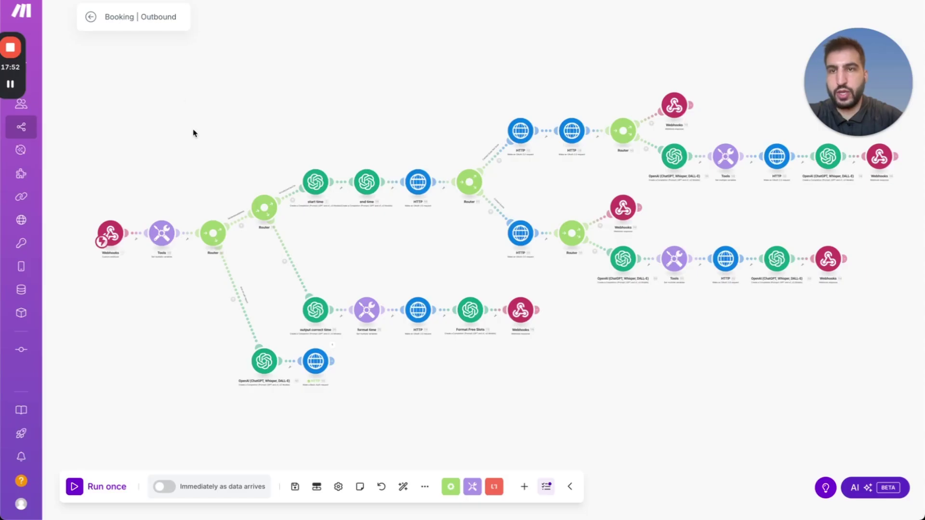
left_click(295, 487)
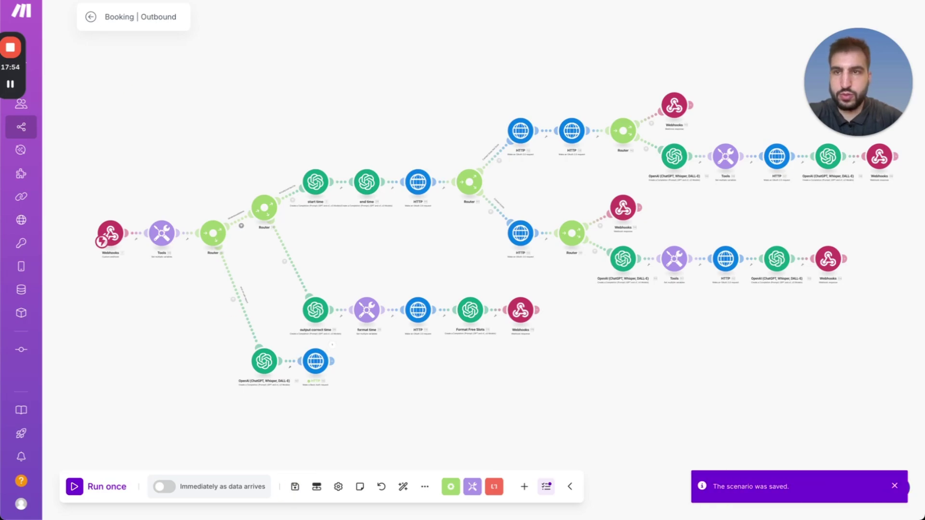
left_click(105, 16)
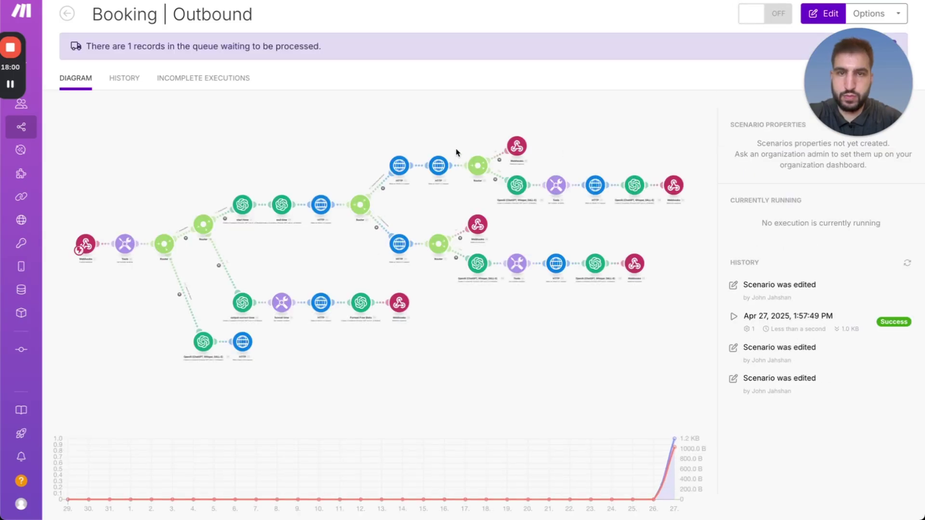
left_click(823, 13)
left_click(79, 487)
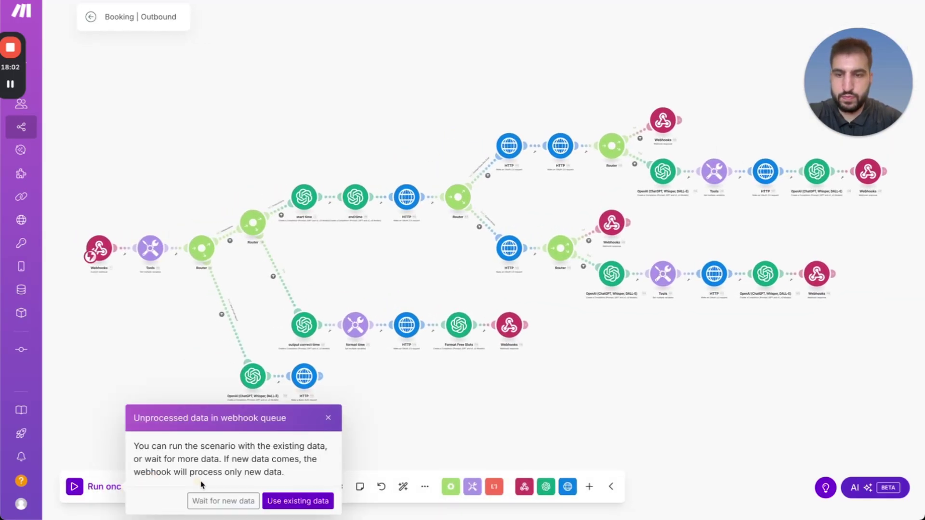
left_click(287, 502)
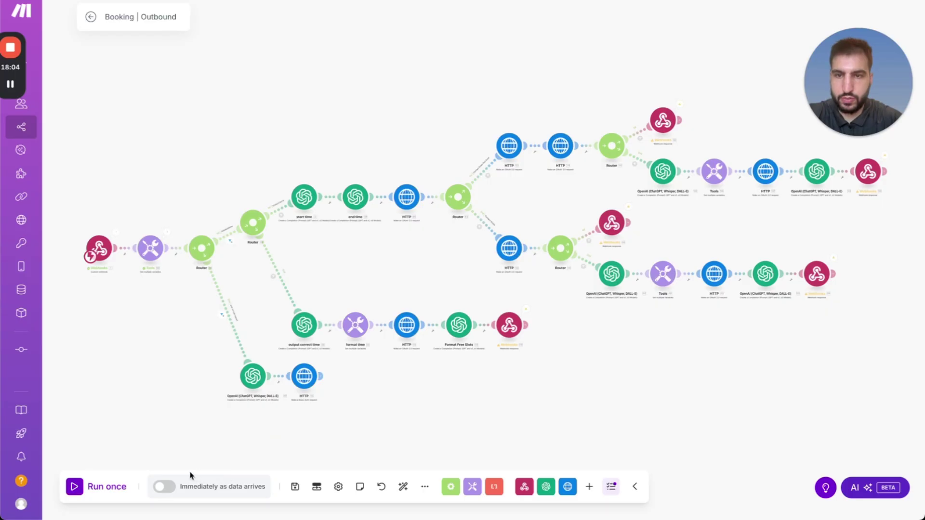
Schedule the scenario to run immediately as data arrives and start another run.
left_click(171, 486)
left_click(320, 296)
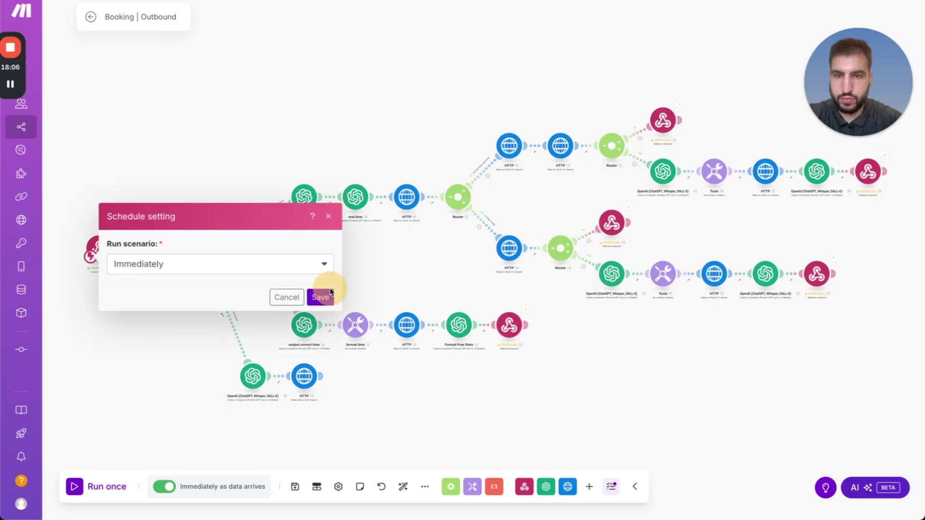
left_click(80, 487)
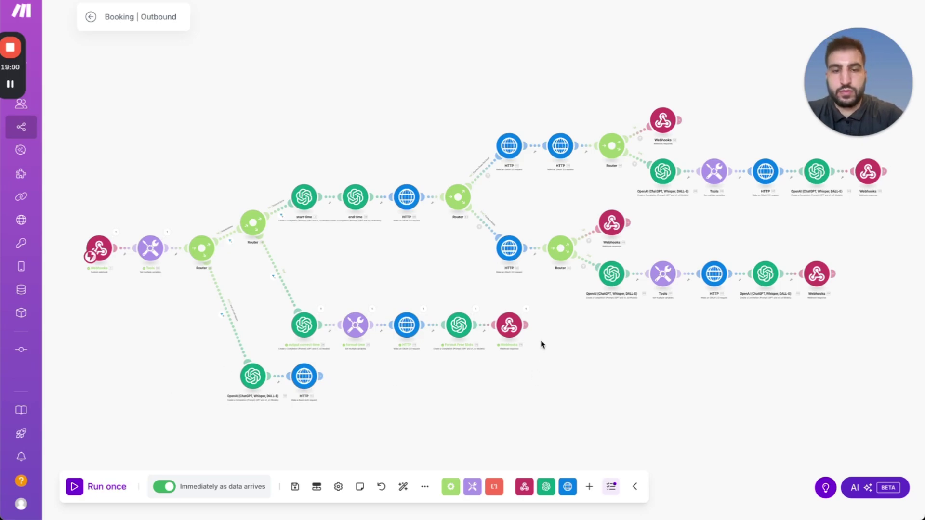
Inspect the Webhooks module's returned available times, then run the scenario once more.
left_click(525, 312)
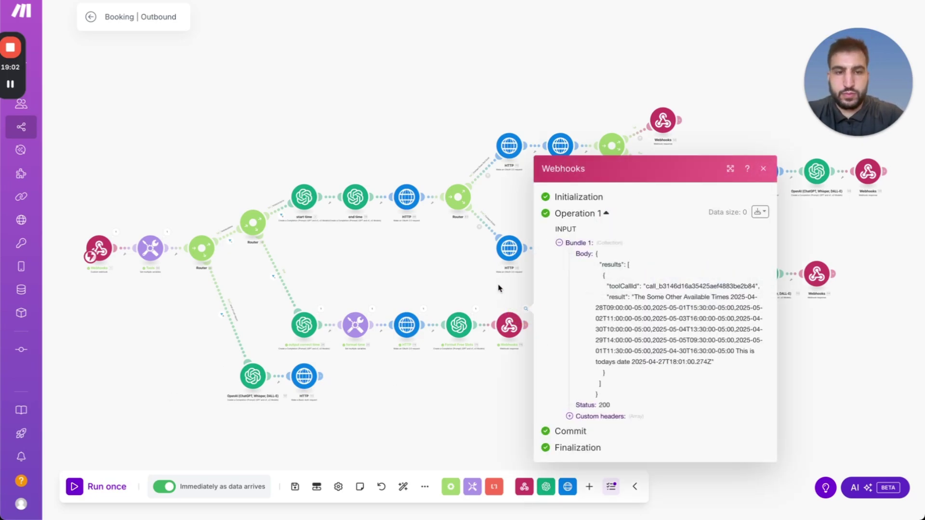
left_click(499, 288)
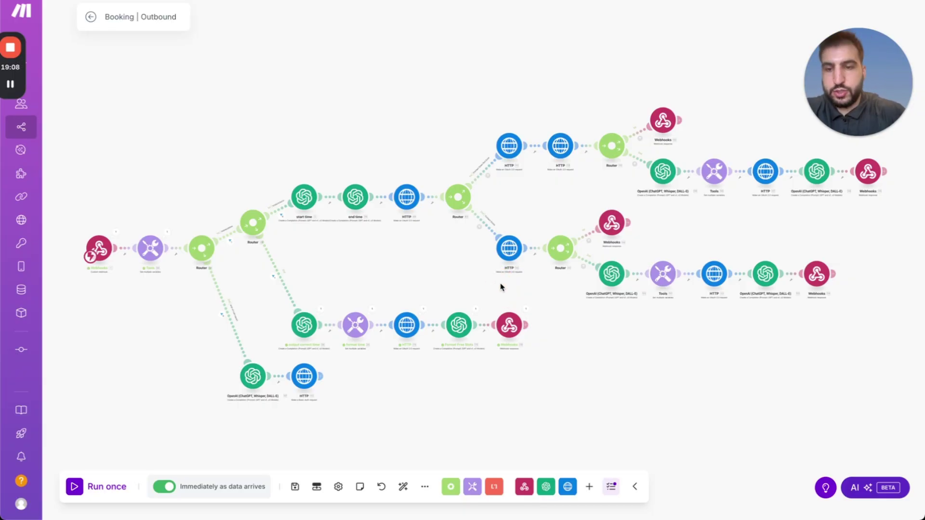
left_click(80, 486)
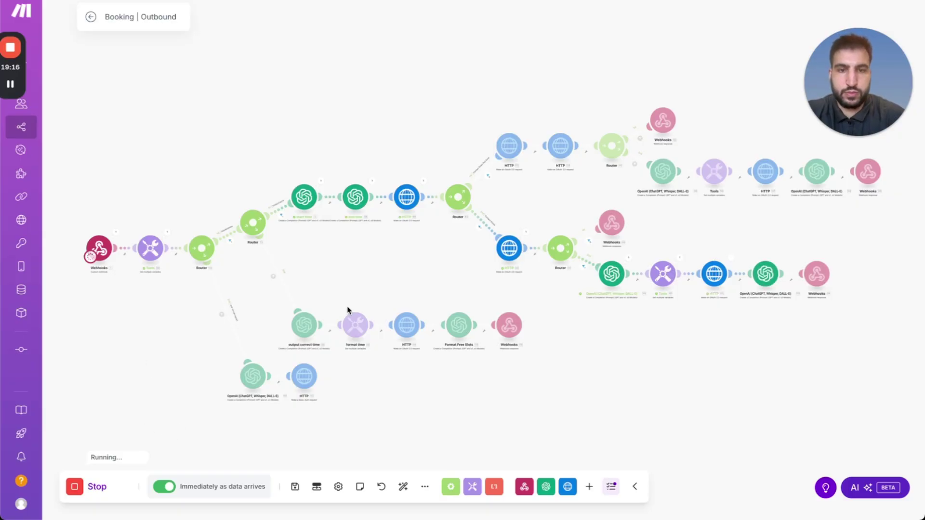
Read the booking request's 422 'no team members' error in the HTTP output, then switch to GoHighLevel.
left_click(526, 233)
left_click(583, 383)
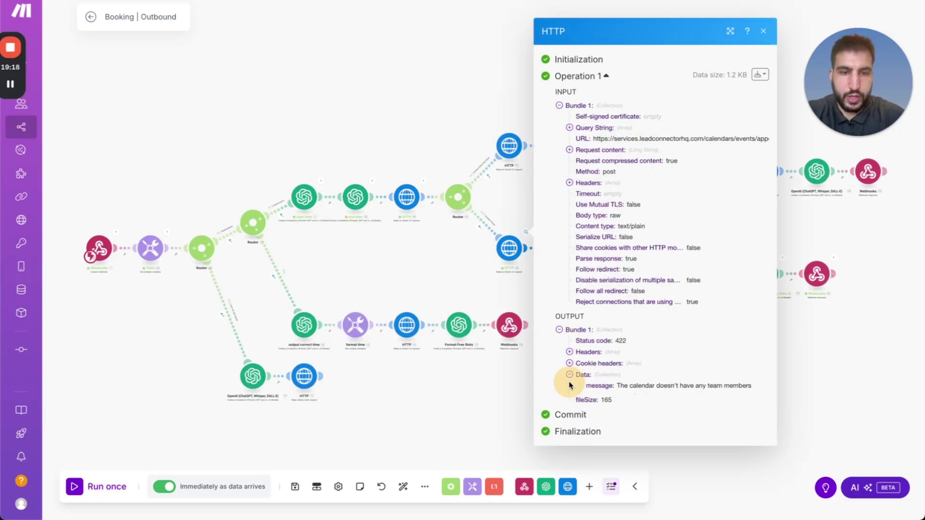
left_click_drag(617, 365, 666, 377)
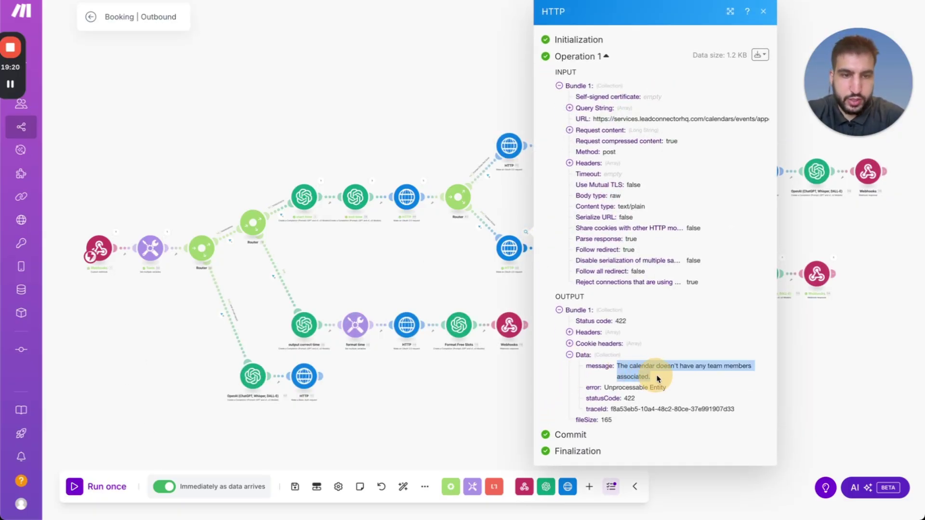
left_click(655, 383)
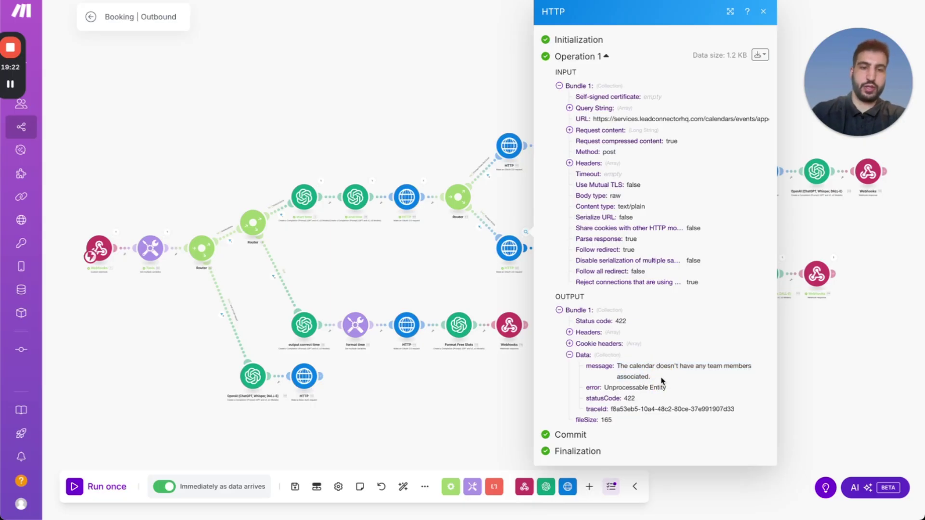
key("ctrl+Up")
left_click(442, 109)
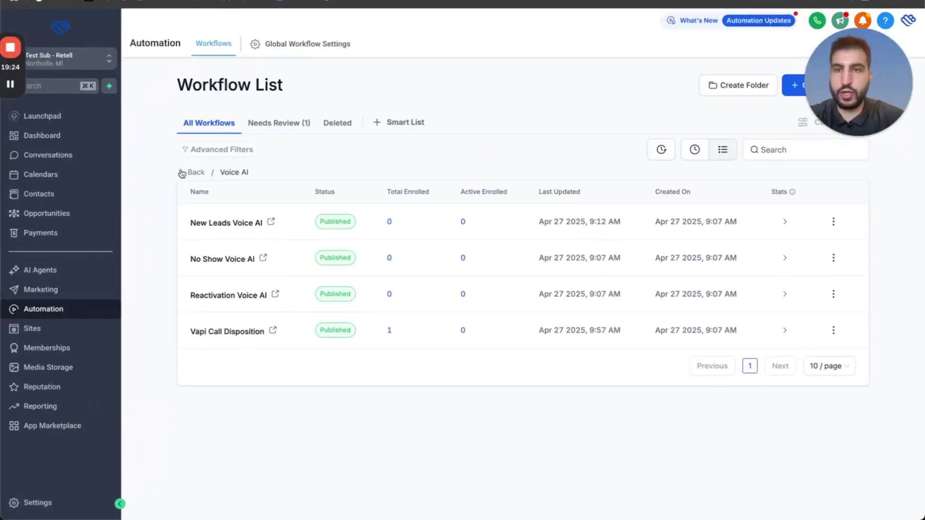
Add the account's team member to the Sales Calendar under Calendar Settings and save the calendar.
left_click(59, 181)
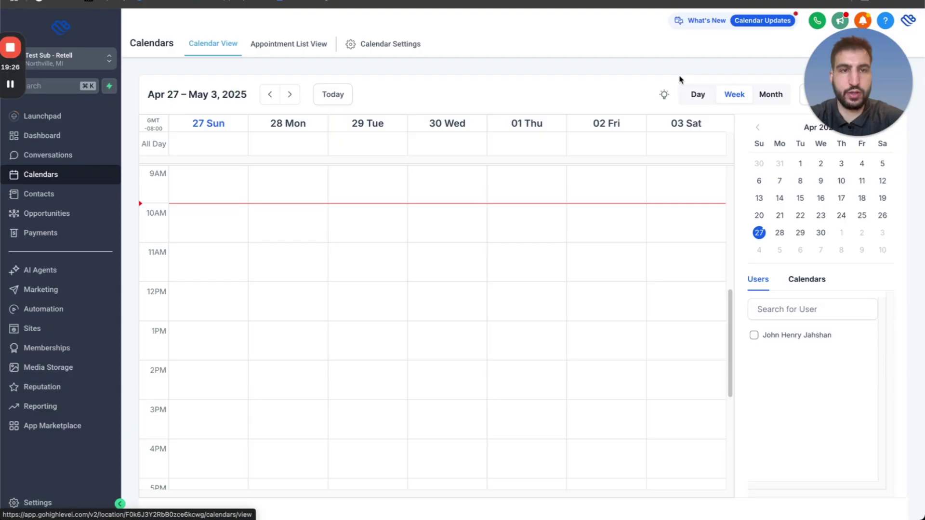
left_click(386, 42)
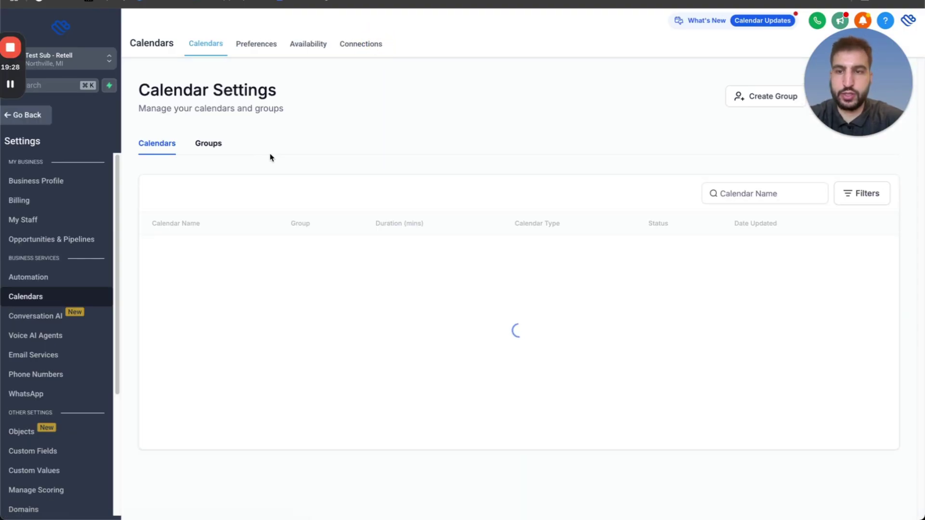
left_click(804, 254)
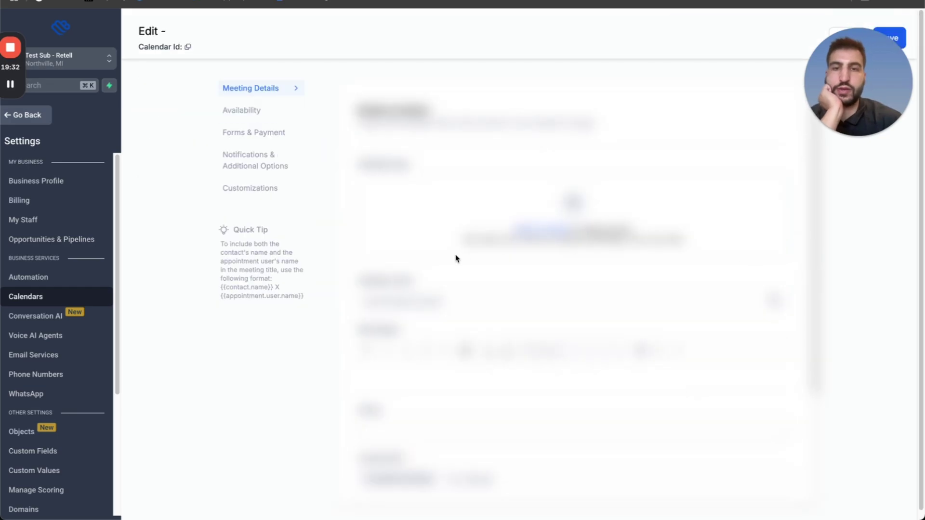
scroll(456, 258, "down", 6)
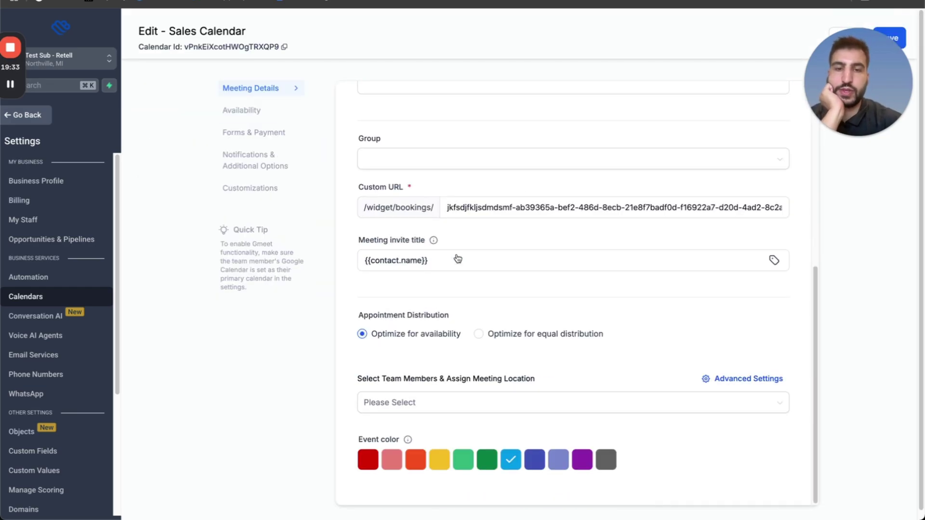
left_click(426, 407)
left_click(400, 446)
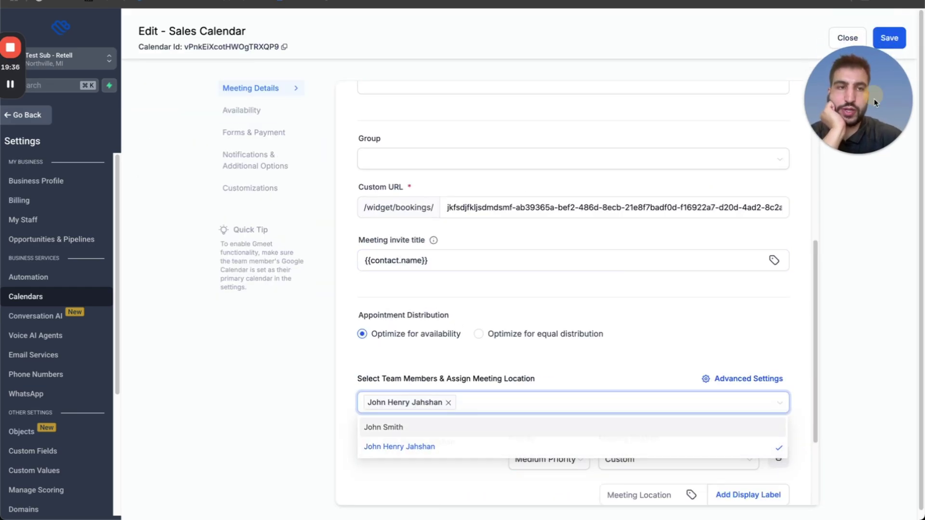
left_click(883, 37)
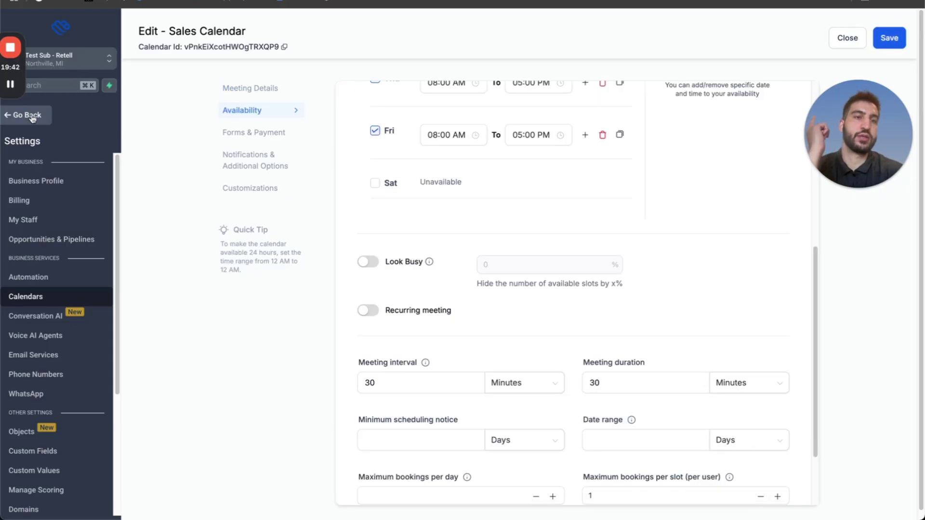
left_click(47, 118)
key("ctrl+Up")
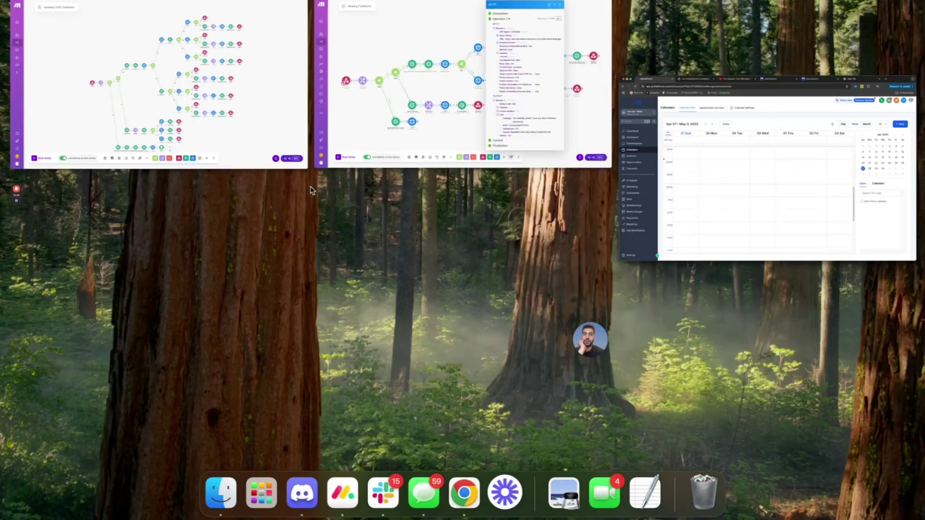
Close the HTTP output details in the Booking | Outbound scenario and switch to Retell AI.
left_click(371, 160)
left_click(372, 159)
left_click(411, 288)
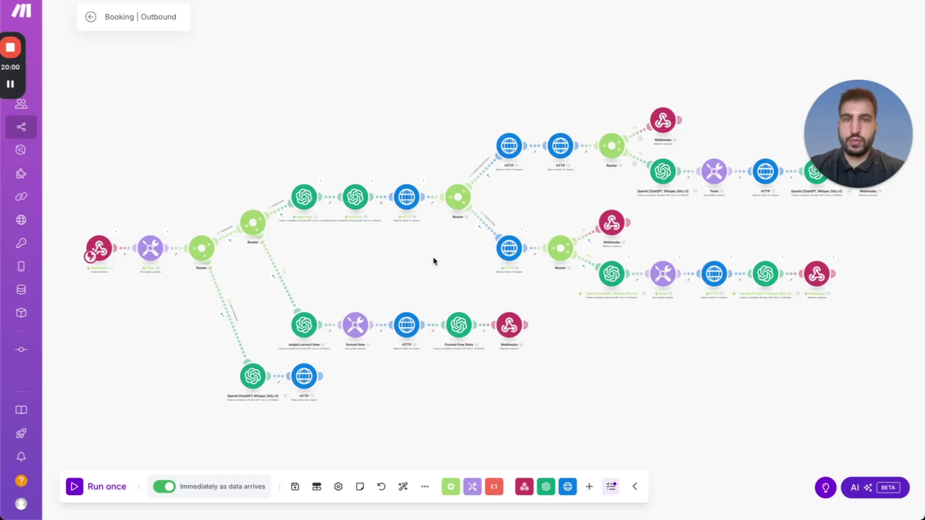
key("alt+Tab")
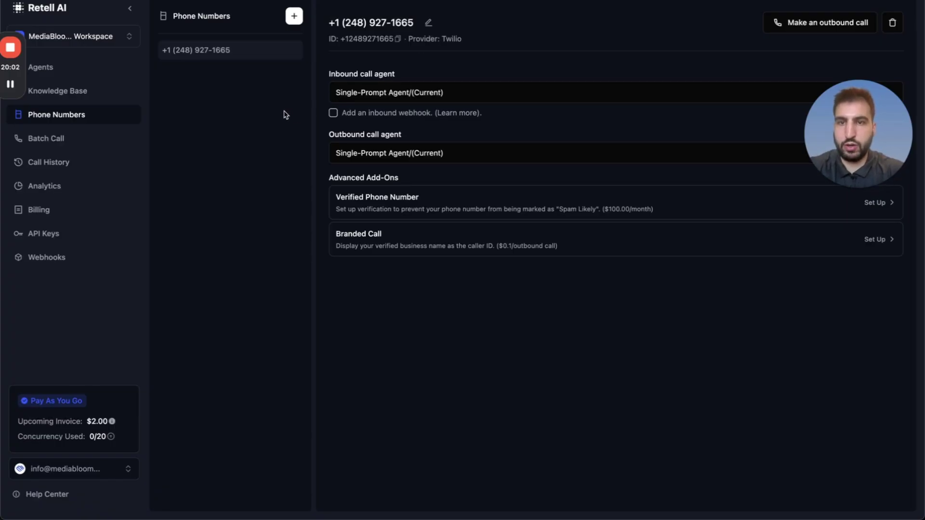
Enter the tester's phone number in the outbound call form and start the test call.
left_click(851, 28)
left_click(504, 239)
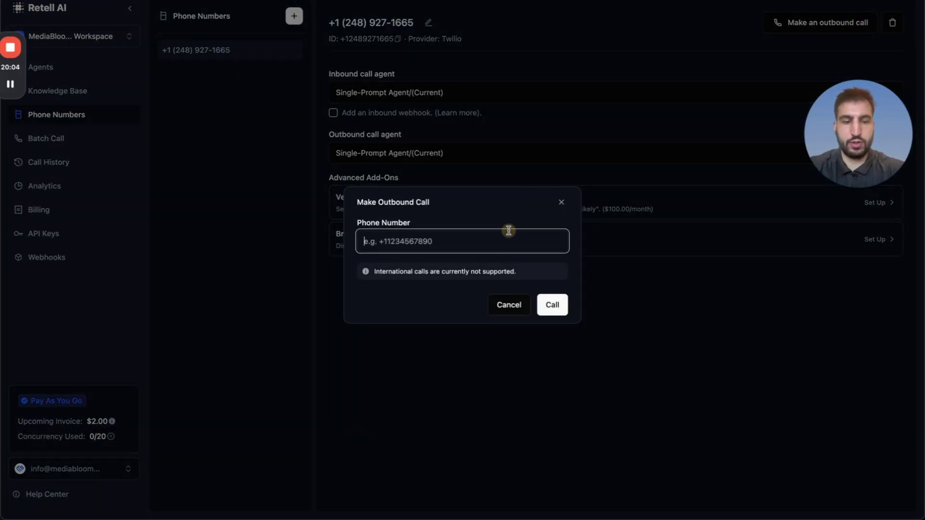
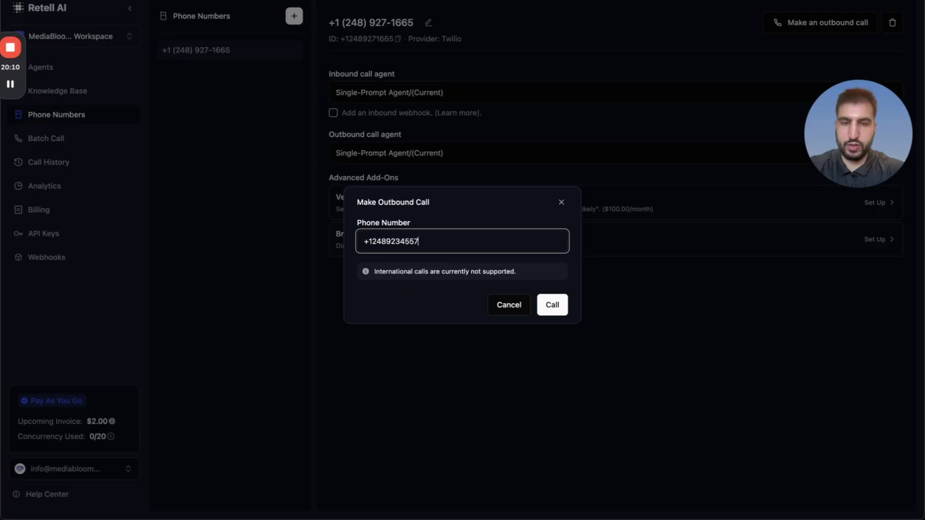
left_click(547, 304)
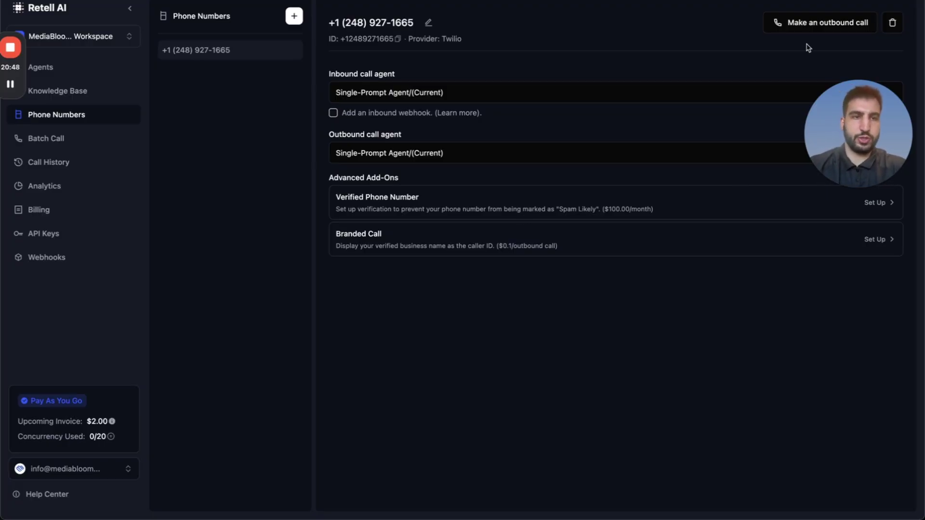
Call a second phone number from the outbound call form, then switch back to Make.
left_click(800, 25)
left_click(479, 241)
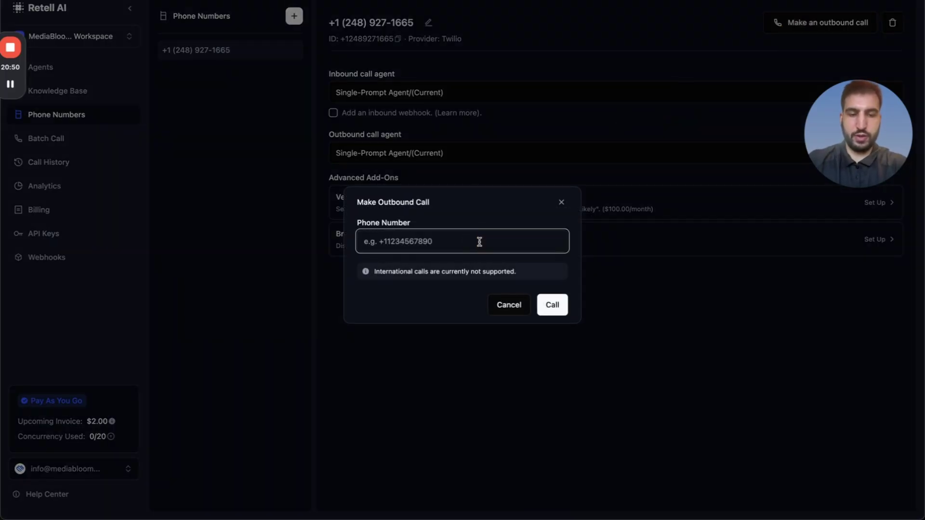
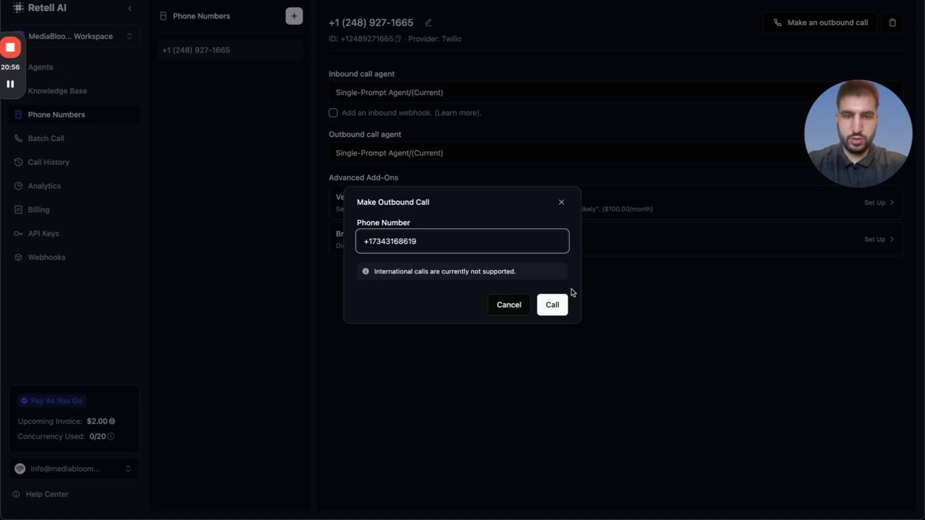
left_click(552, 303)
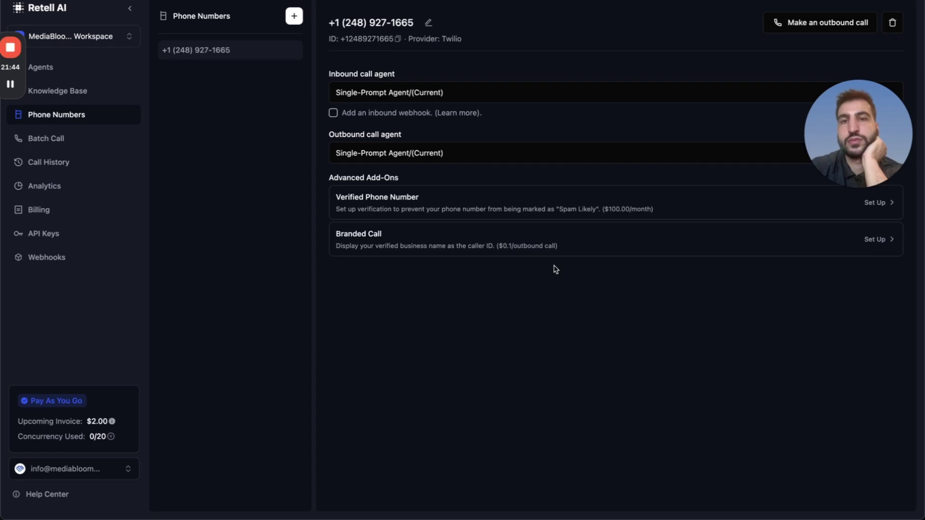
key("alt+Tab")
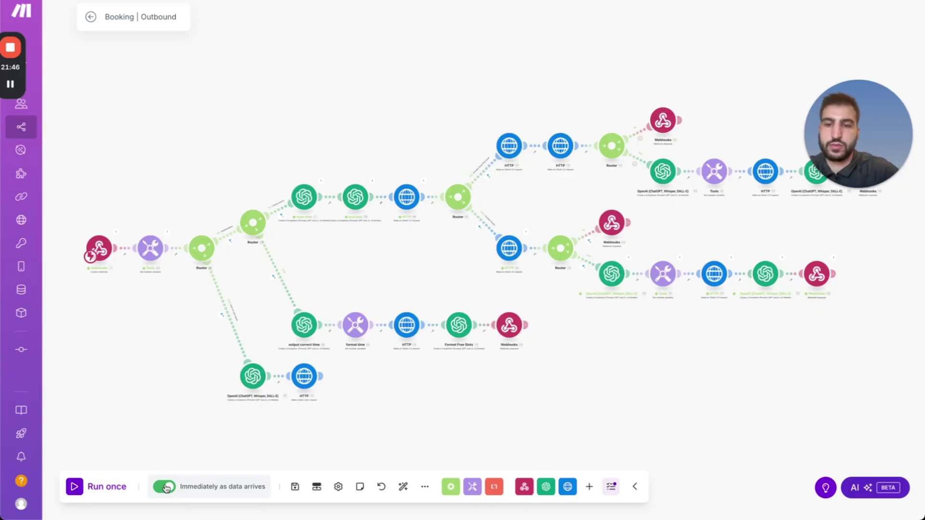
Run Booking | Outbound once to catch the call's webhook data, then leave for the overview.
left_click(75, 488)
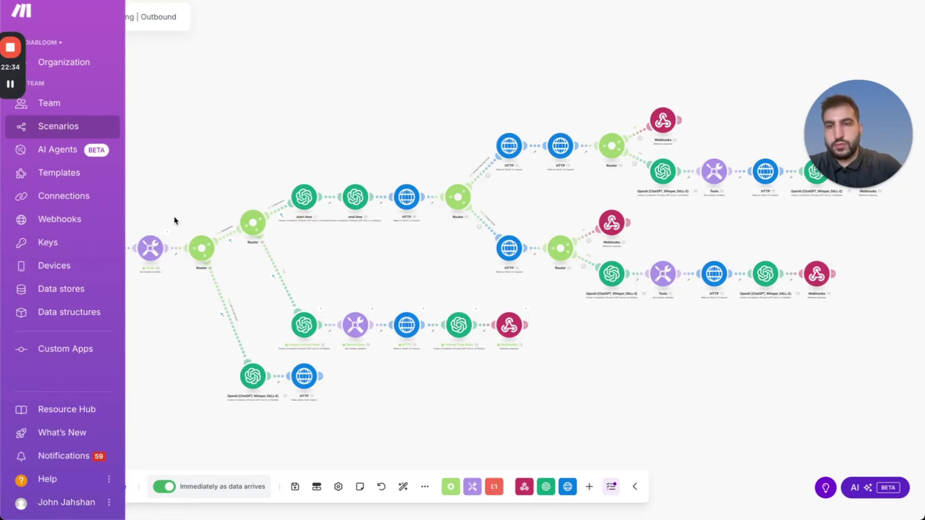
left_click(90, 17)
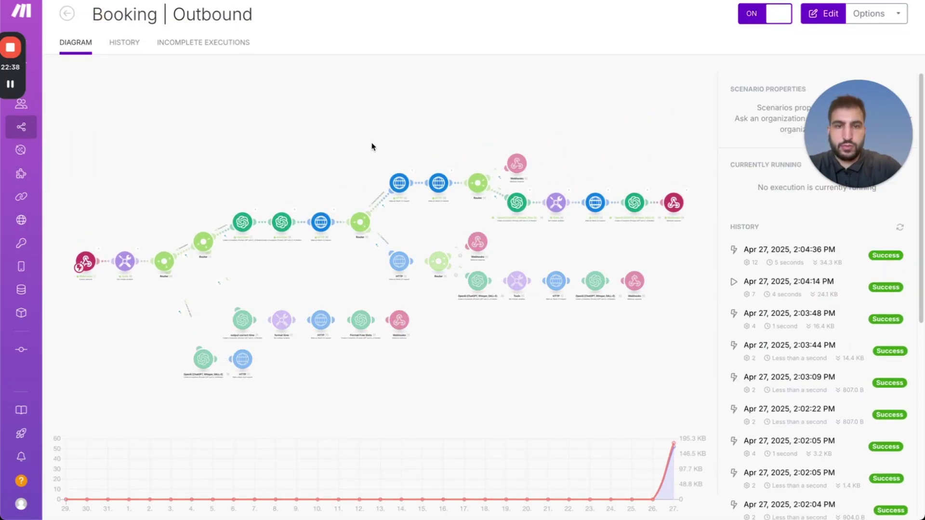
Reopen the editor, read the HTTP output's 401 'Invalid JWT' error, and open the HTTP module.
left_click(424, 160)
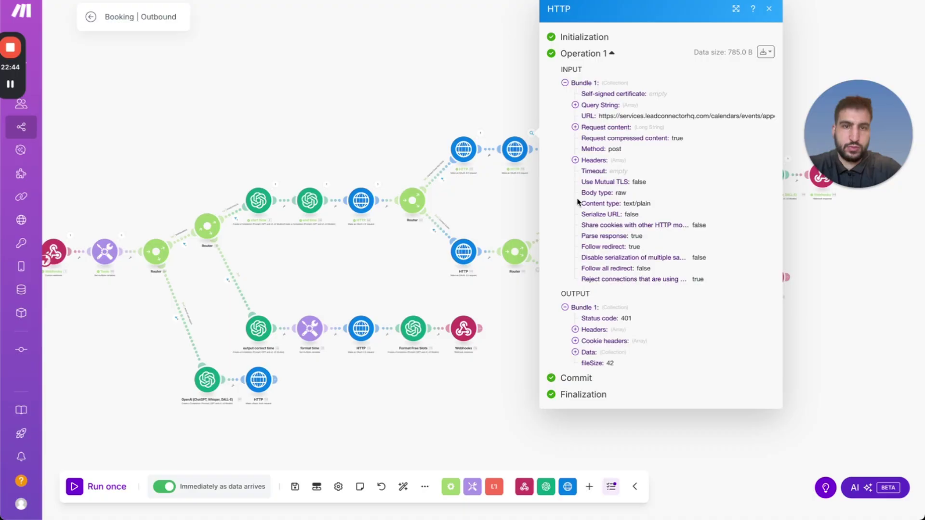
left_click(583, 354)
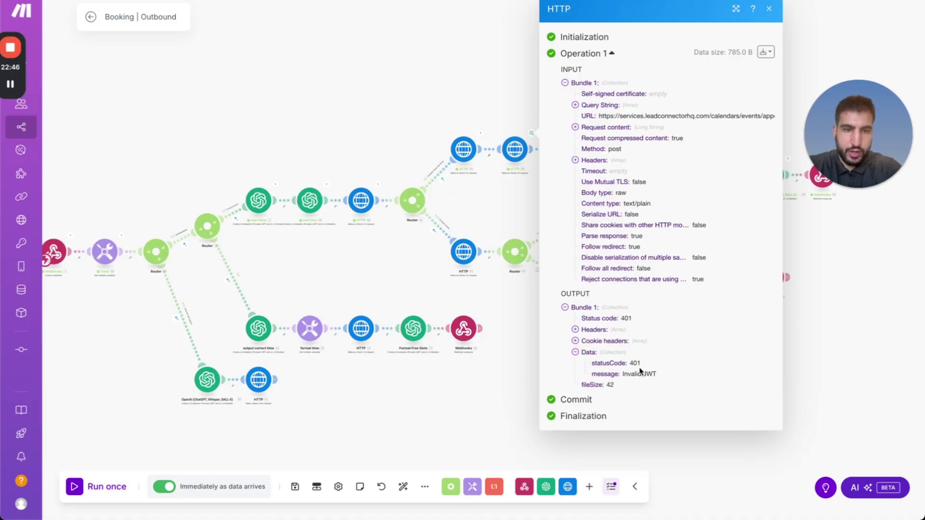
left_click_drag(656, 375, 622, 375)
left_click(522, 192)
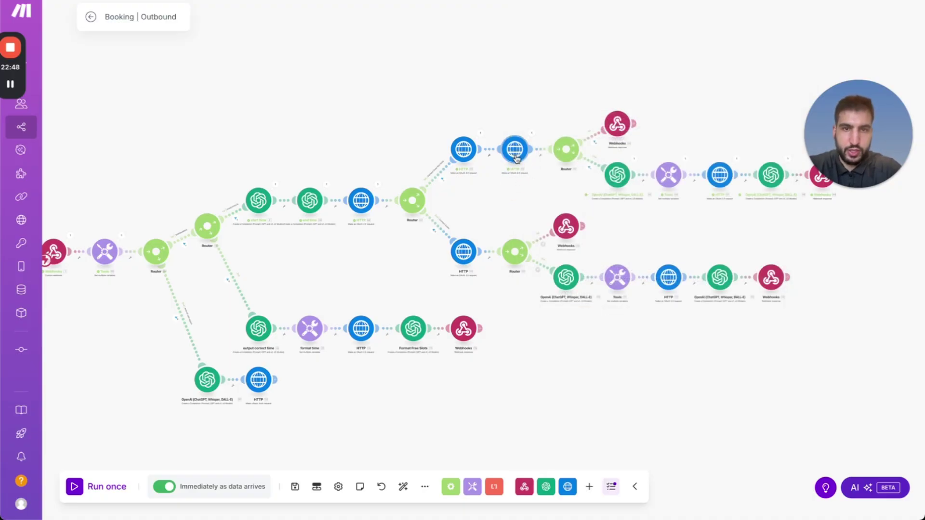
left_click(515, 149)
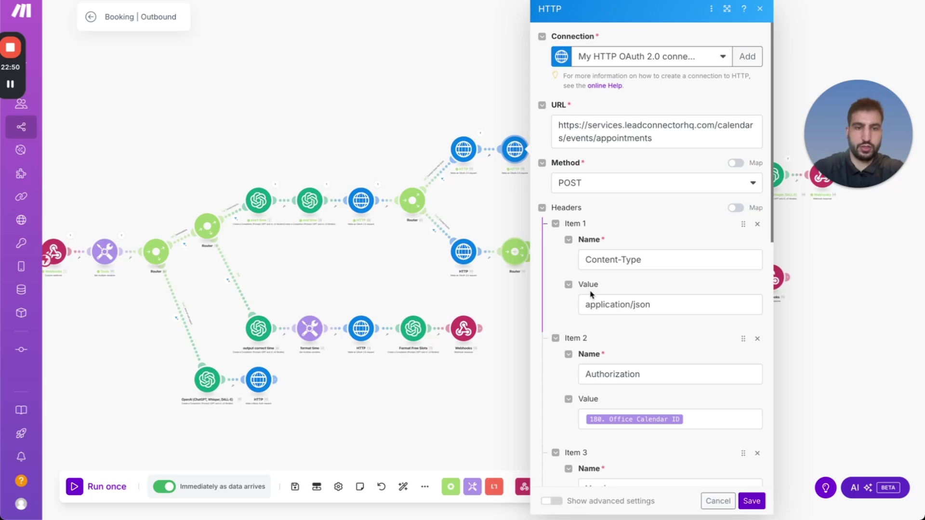
Delete the 1.args.ServiceRequested token from the request body's title and save the HTTP module.
scroll(660, 385, "down", 2)
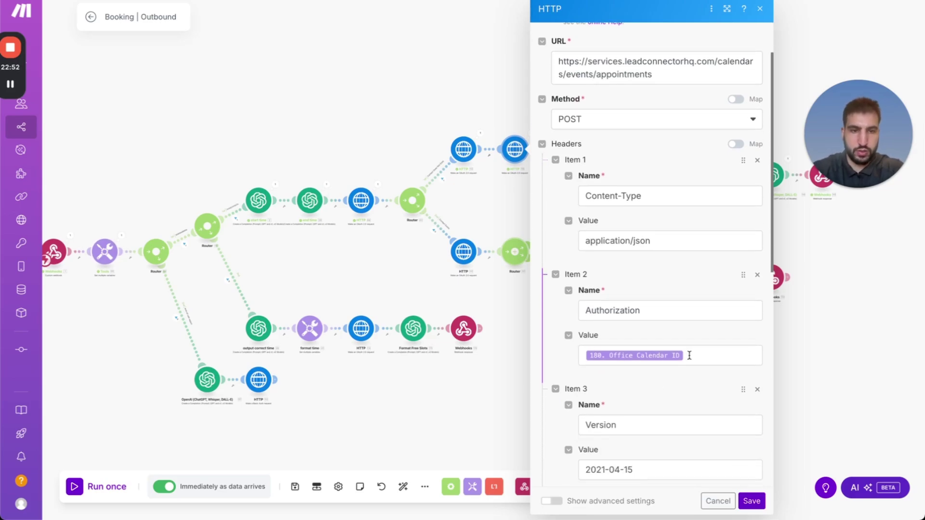
left_click(689, 355)
left_click(574, 359)
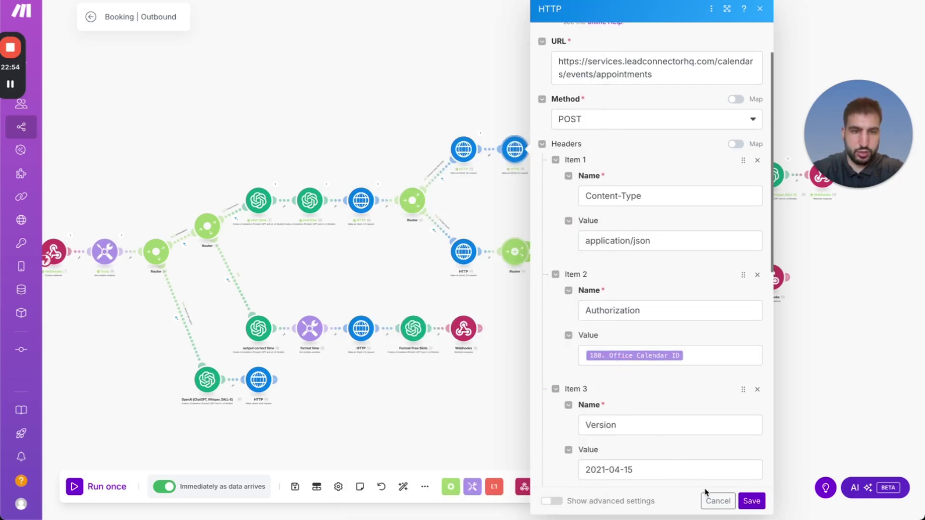
scroll(657, 381, "down", 8)
scroll(655, 377, "down", 1)
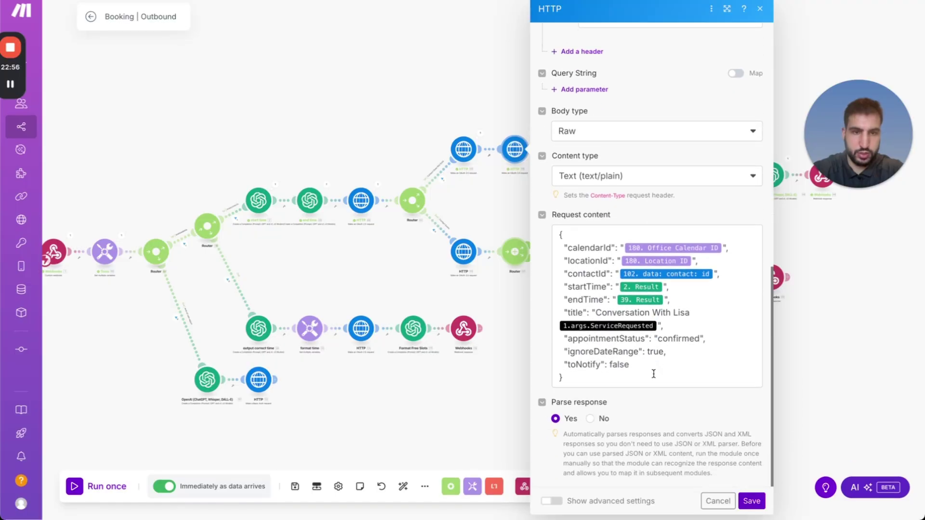
left_click(656, 326)
key("BackSpace")
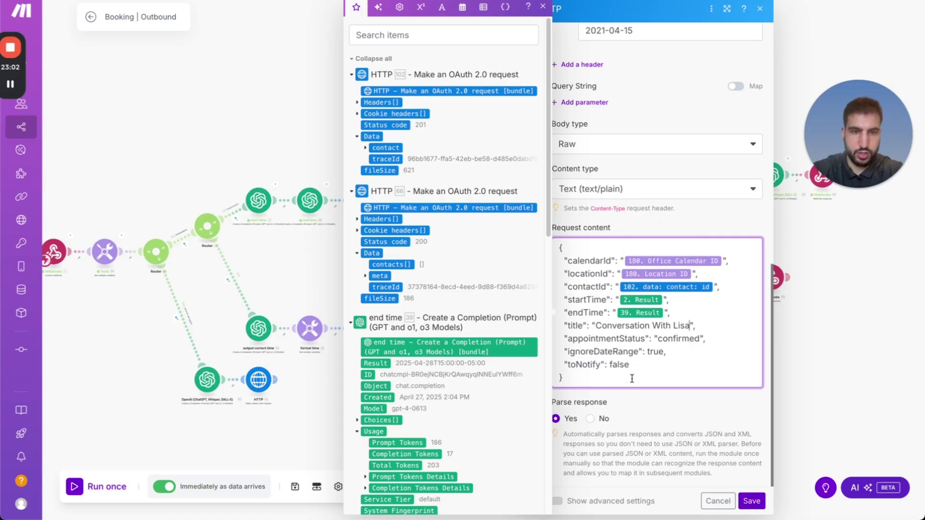
left_click(642, 250)
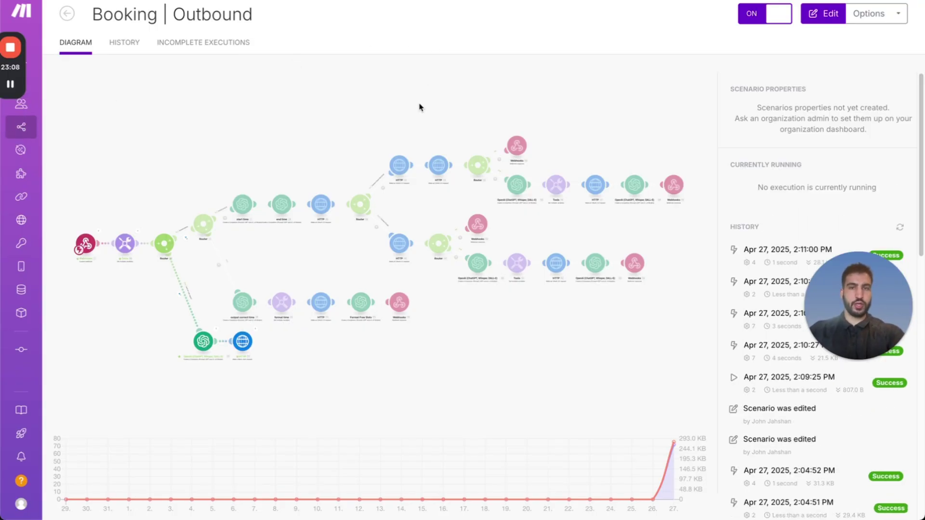
key("ctrl+Tab")
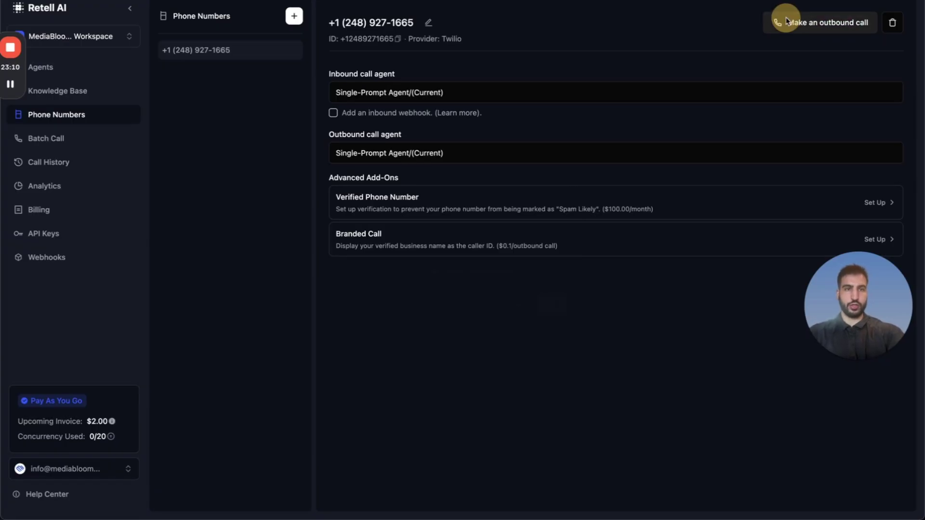
left_click(785, 22)
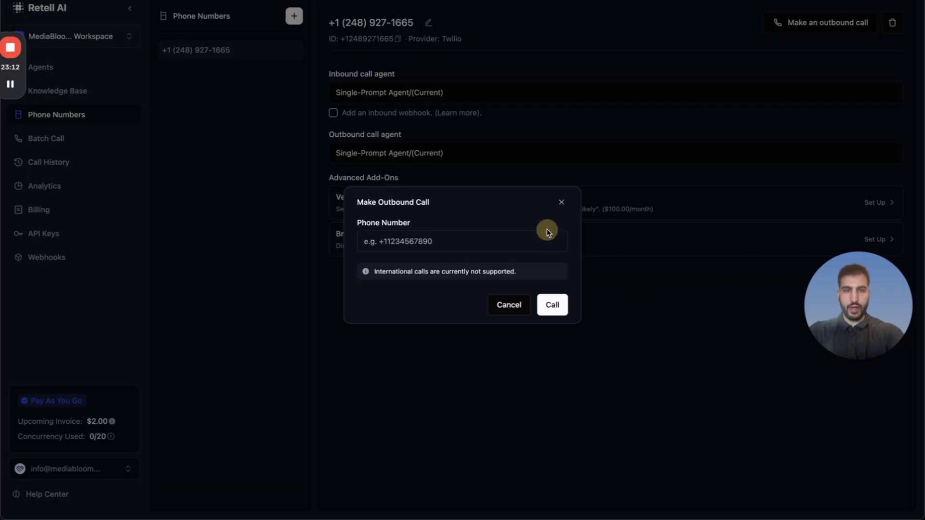
Call the tester's phone number again from Retell AI, then switch back to Make.
left_click(540, 241)
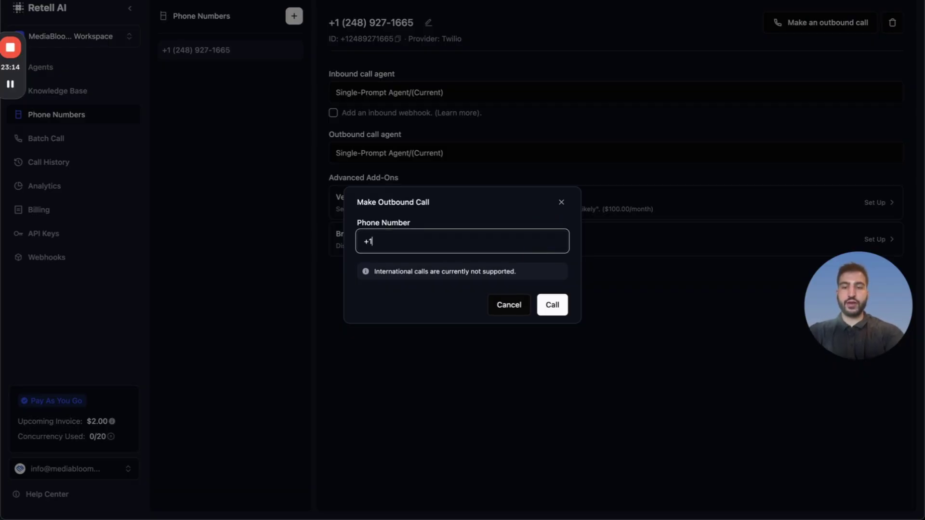
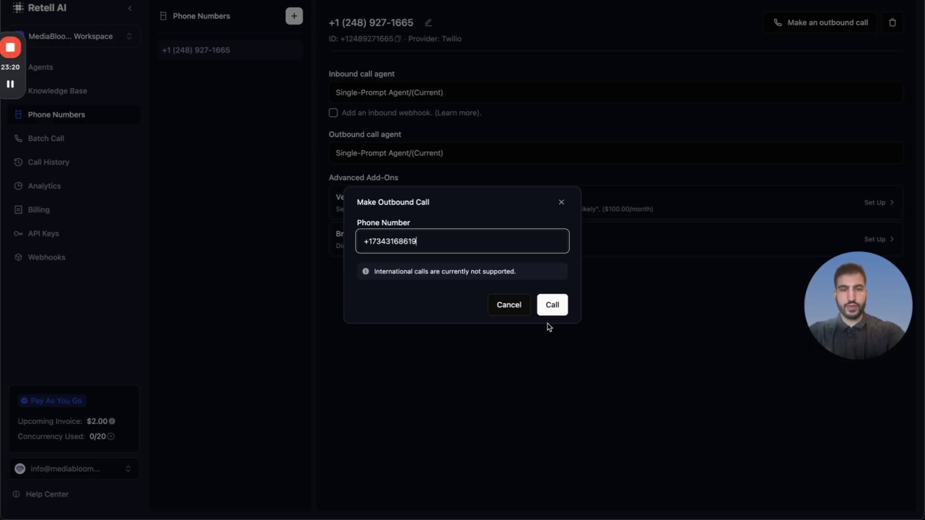
left_click(546, 306)
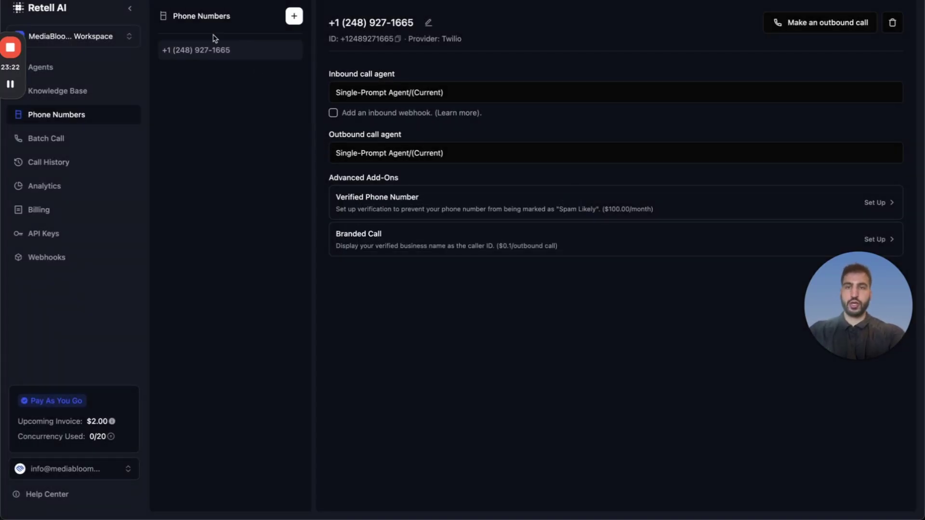
key("ctrl+Tab")
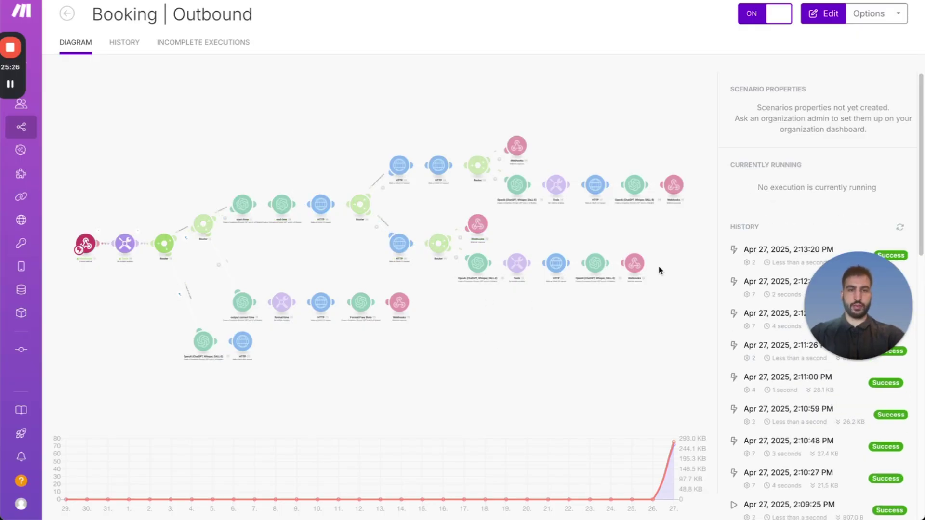
In the latest run, verify the HTTP output shows status 201, booking data and the startTime.
left_click(768, 311)
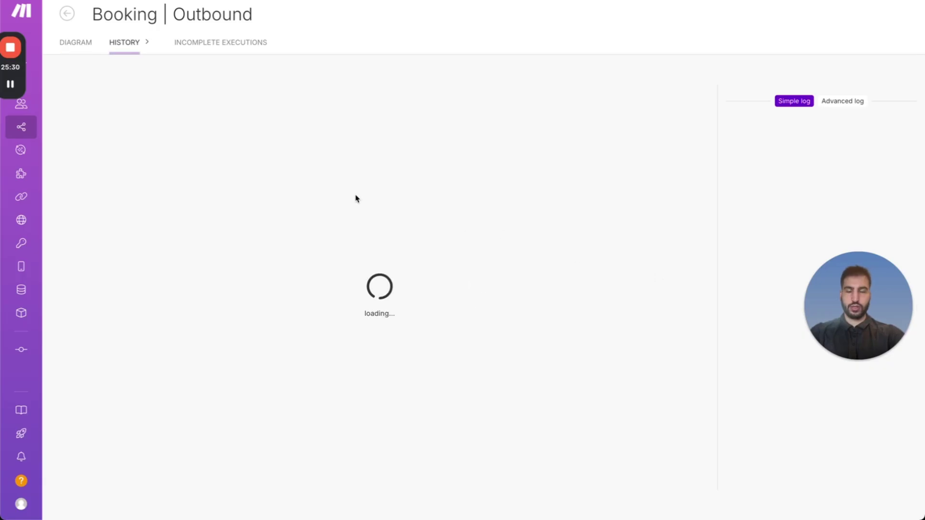
scroll(383, 232, "up", 5)
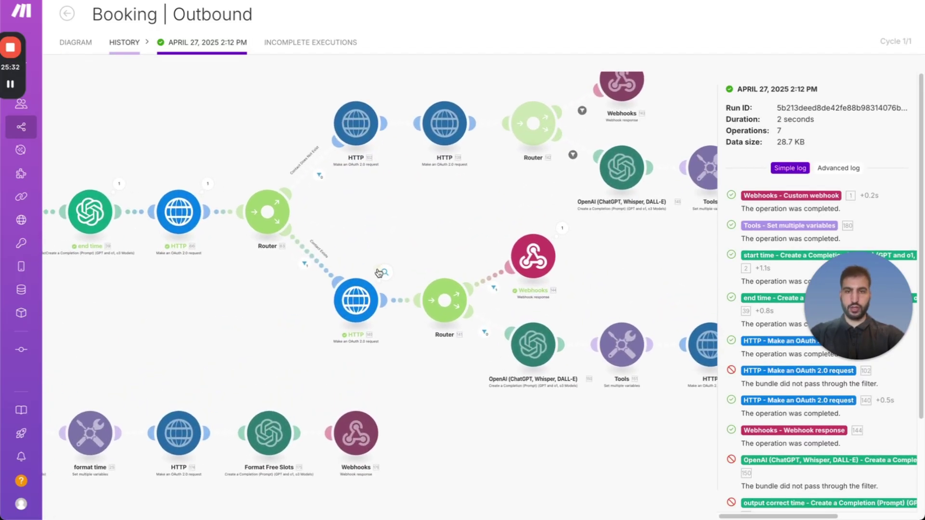
left_click(381, 273)
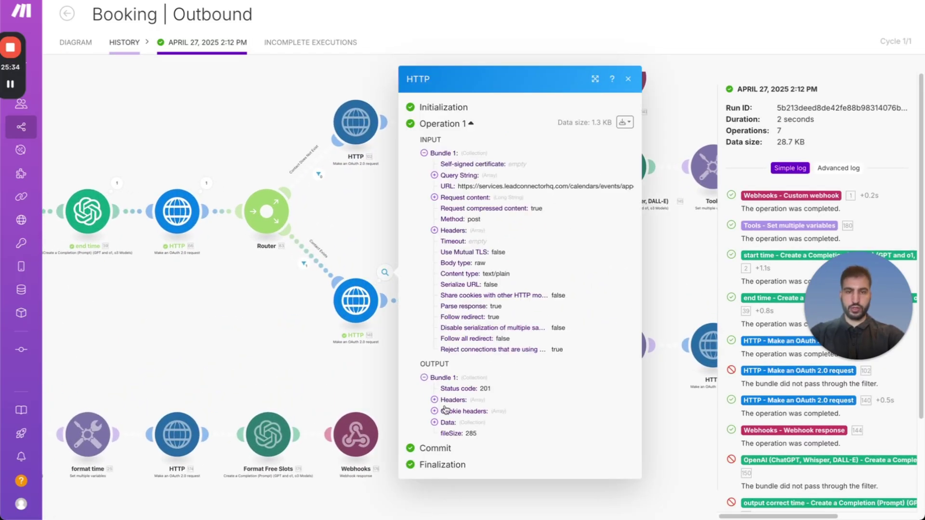
left_click_drag(472, 318, 491, 318)
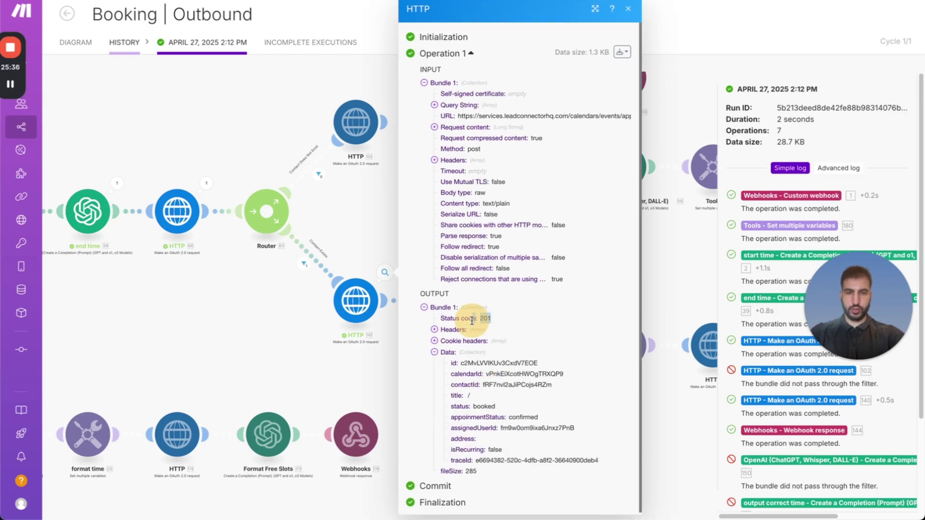
left_click_drag(454, 371, 489, 399)
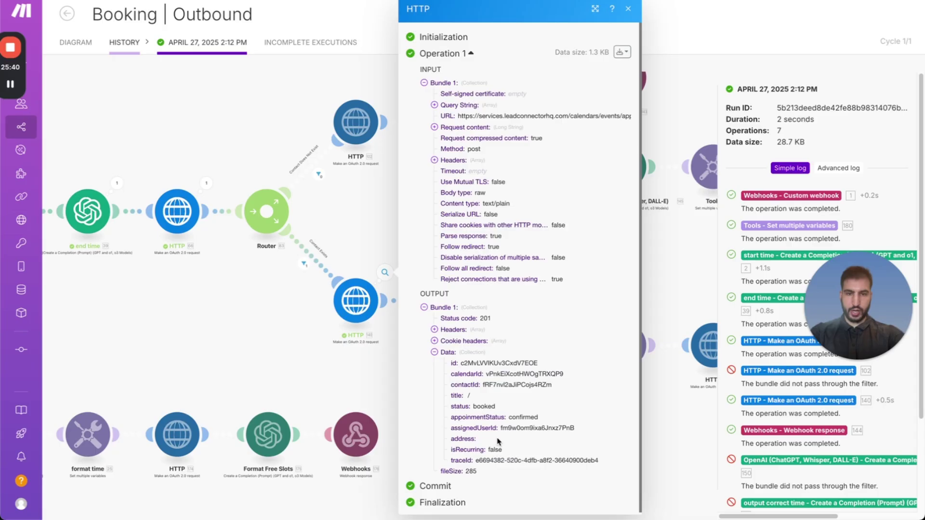
left_click(434, 127)
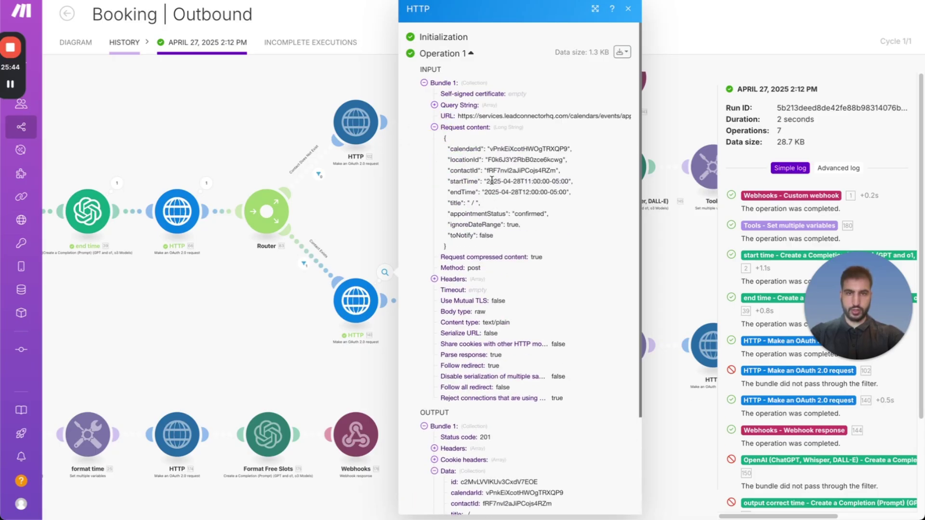
left_click_drag(492, 181, 557, 181)
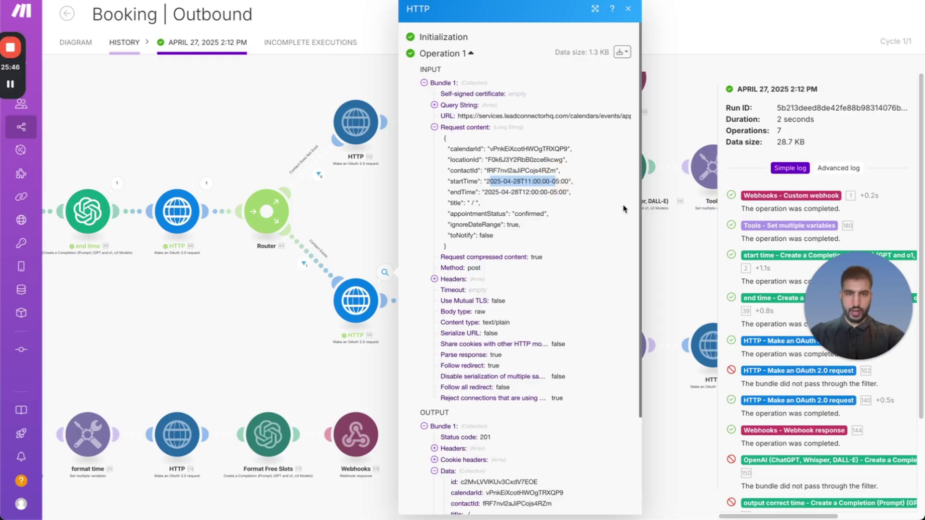
left_click(657, 238)
Check the Webhooks module's JSON output, then return to the scenario diagram.
left_click_drag(650, 241, 622, 227)
left_click(523, 243)
left_click(585, 237)
left_click(312, 182)
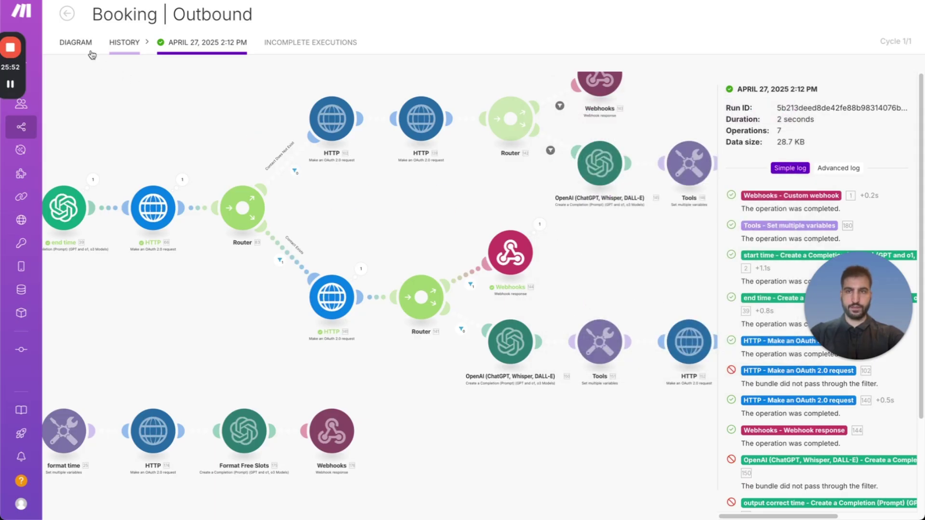
left_click(75, 42)
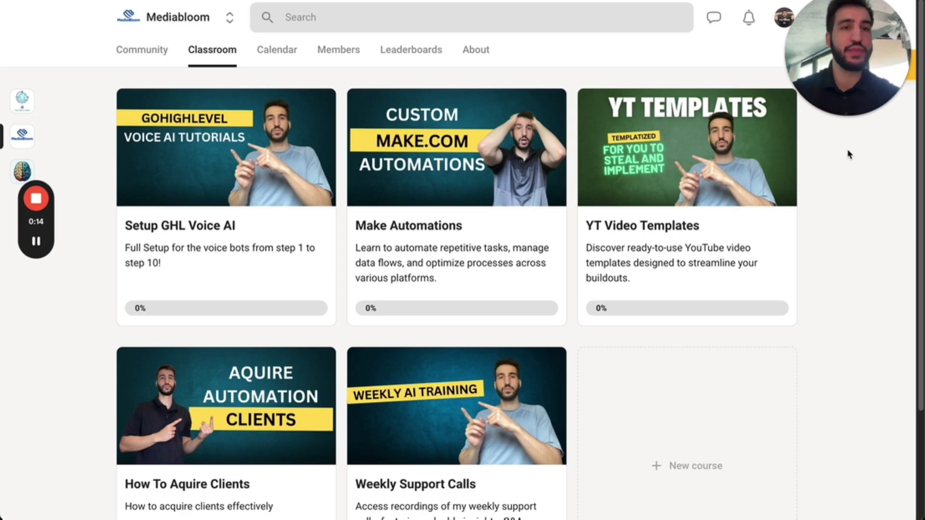
Browse the Setup GHL Voice AI course, then go back to the Classroom overview.
left_click(198, 193)
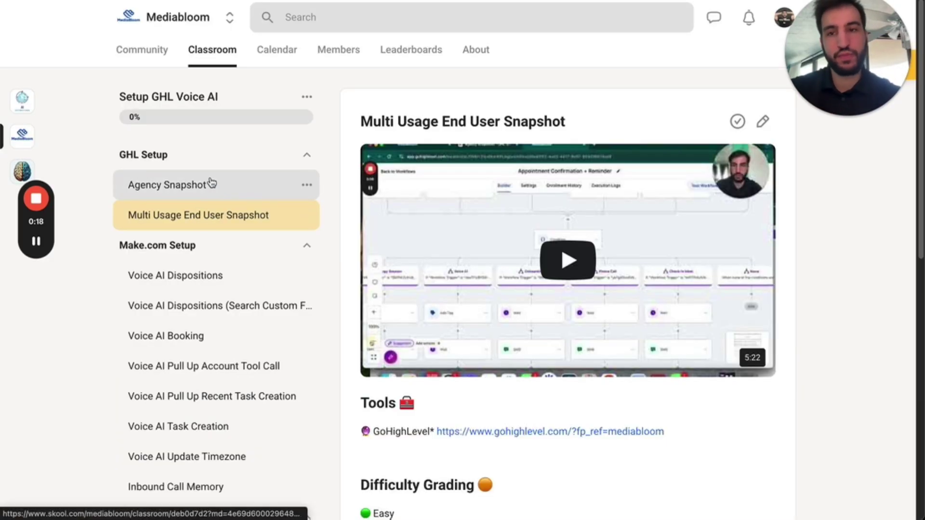
scroll(201, 195, "down", 5)
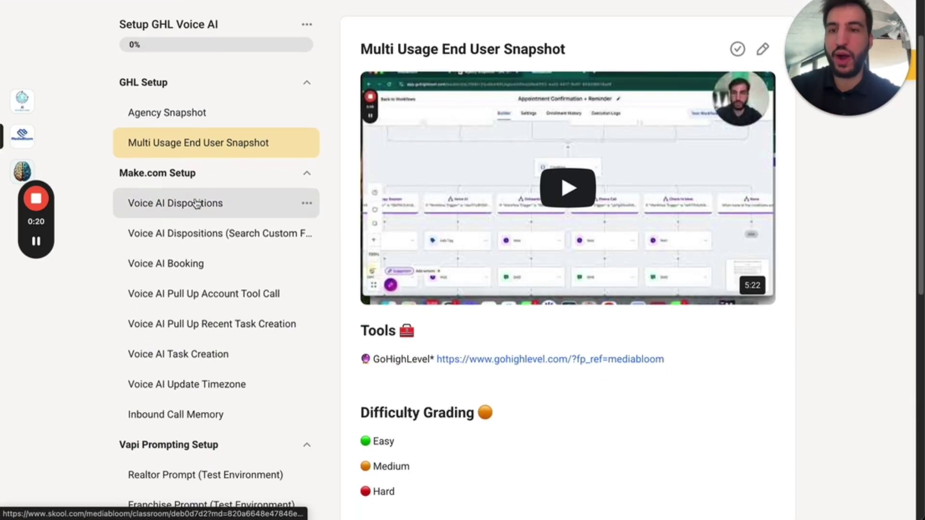
scroll(192, 187, "down", 2)
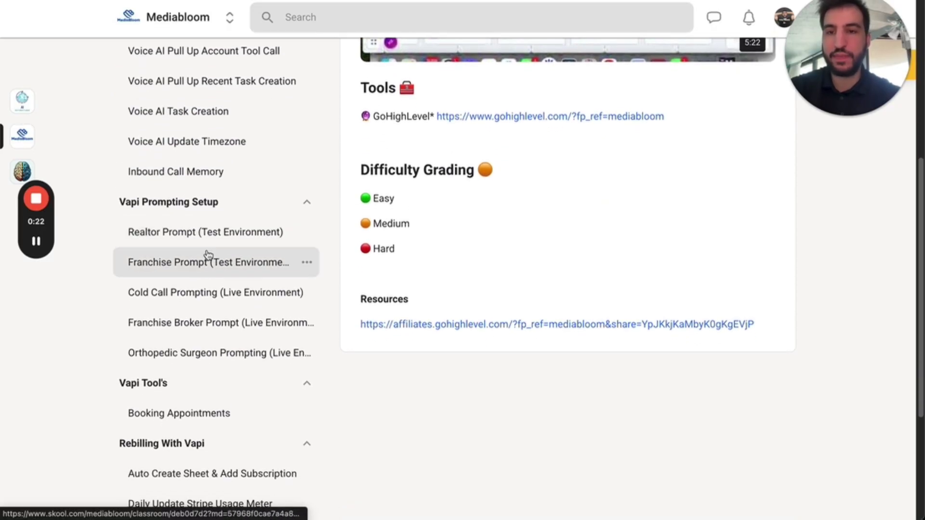
scroll(197, 264, "down", 2)
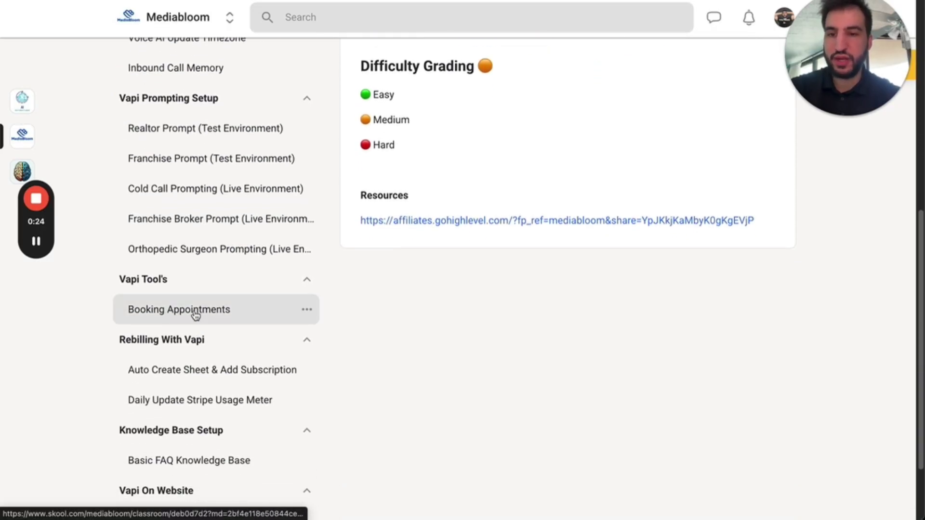
scroll(192, 313, "down", 2)
scroll(200, 312, "down", 1)
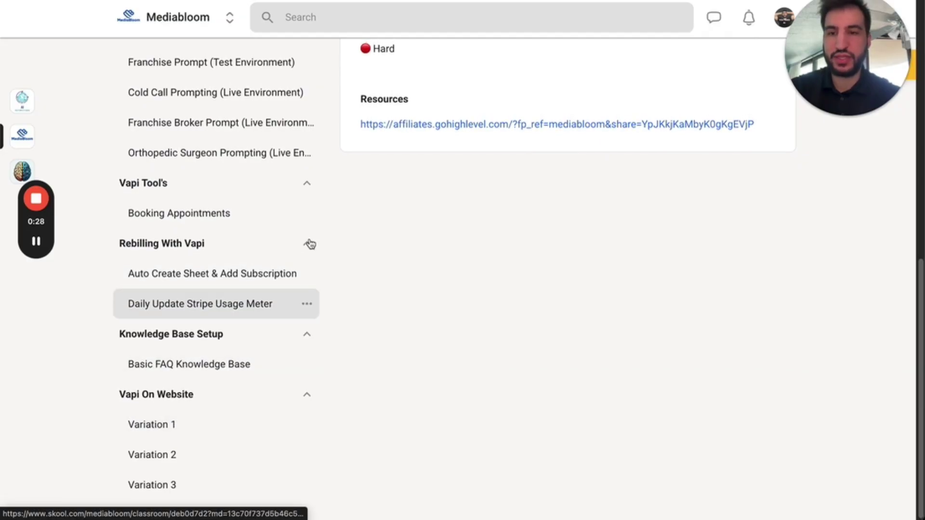
scroll(289, 192, "up", 10)
left_click(206, 49)
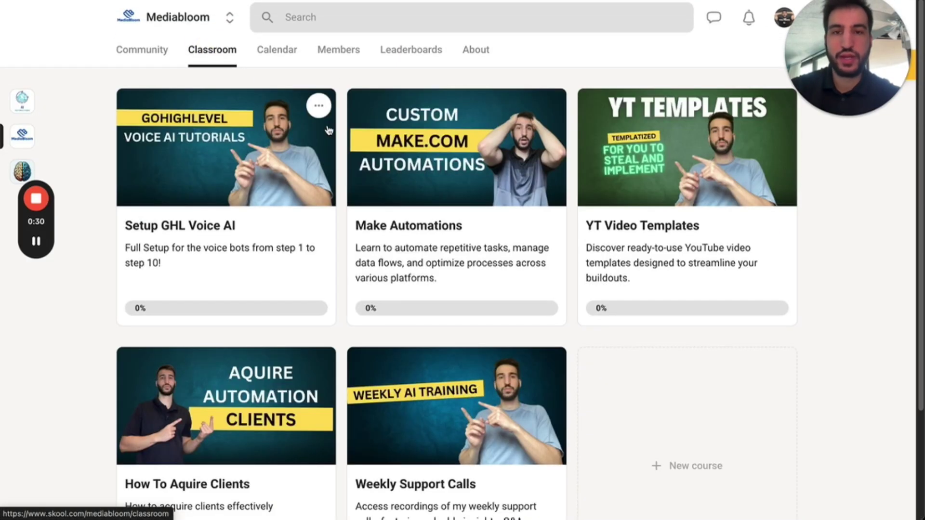
Open the YT Video Templates course and its Restaurant Voice AI Setup lesson.
left_click(648, 218)
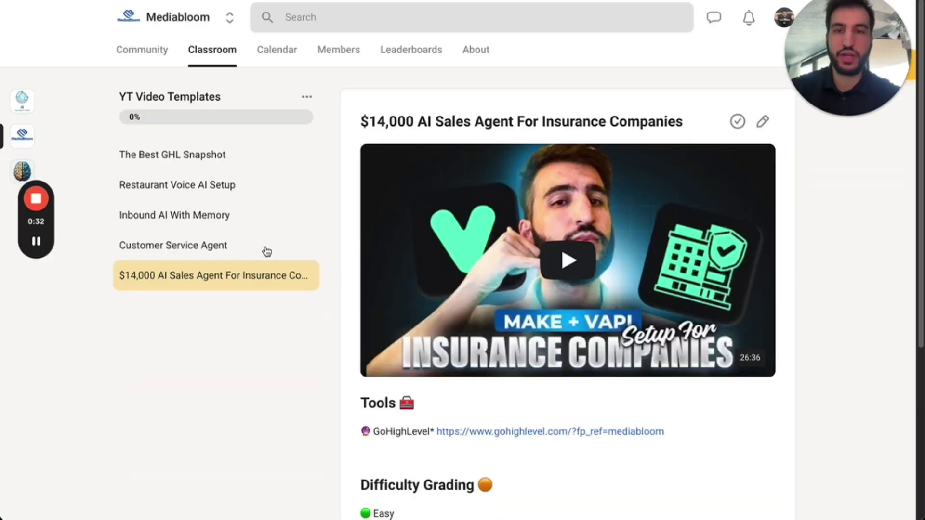
left_click(230, 161)
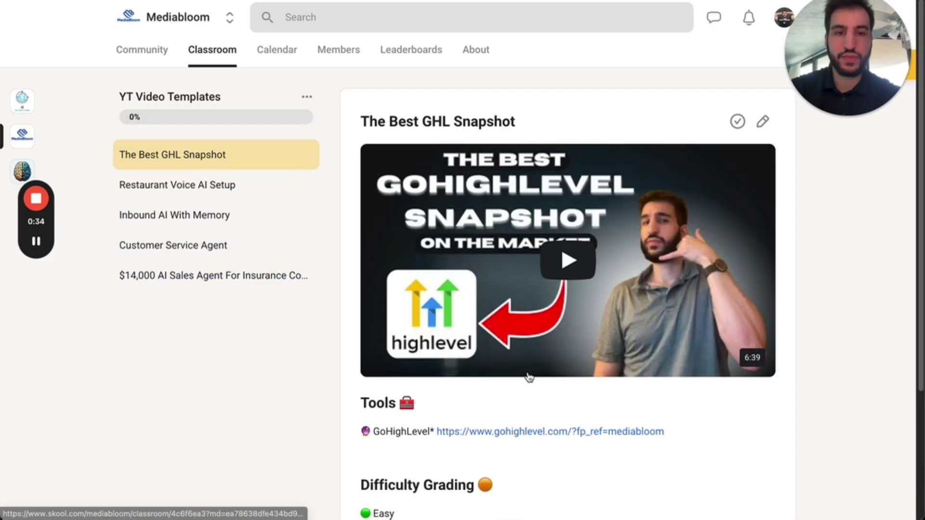
scroll(535, 367, "down", 4)
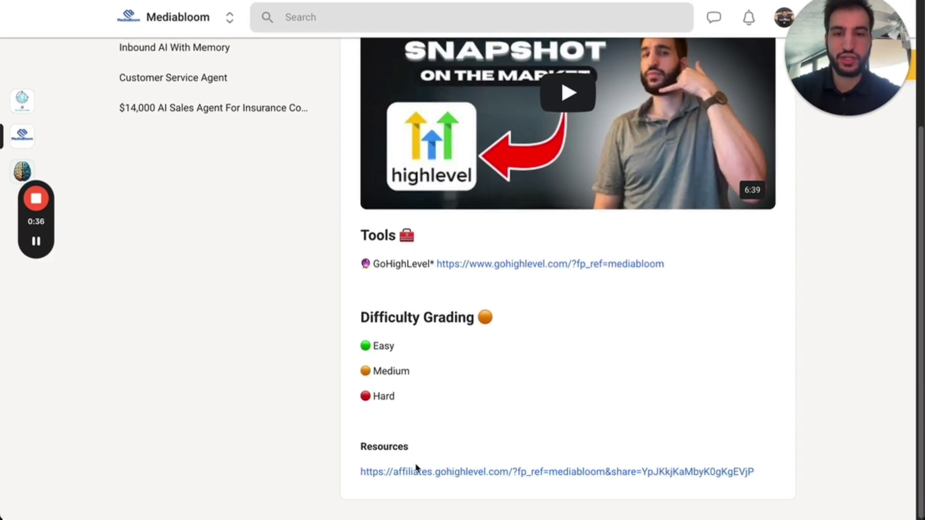
scroll(206, 156, "up", 5)
left_click(205, 192)
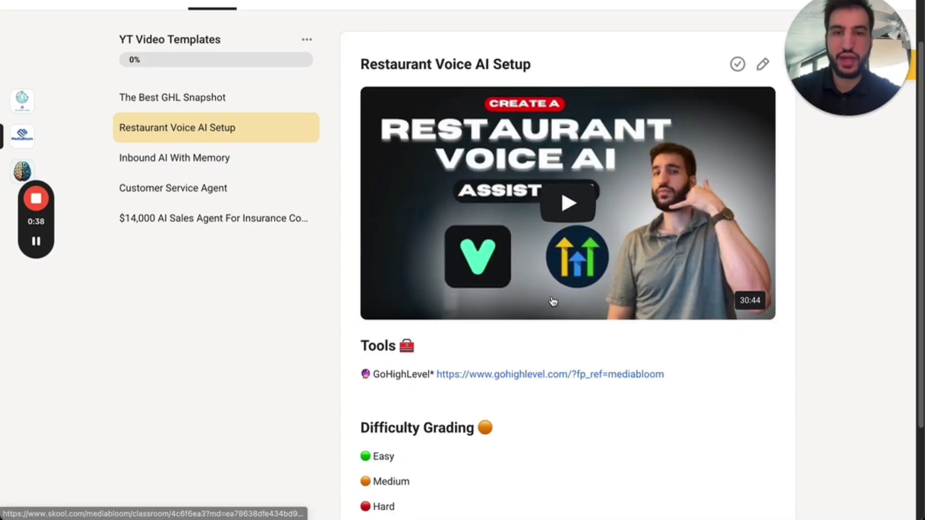
scroll(428, 479, "down", 3)
scroll(276, 148, "up", 4)
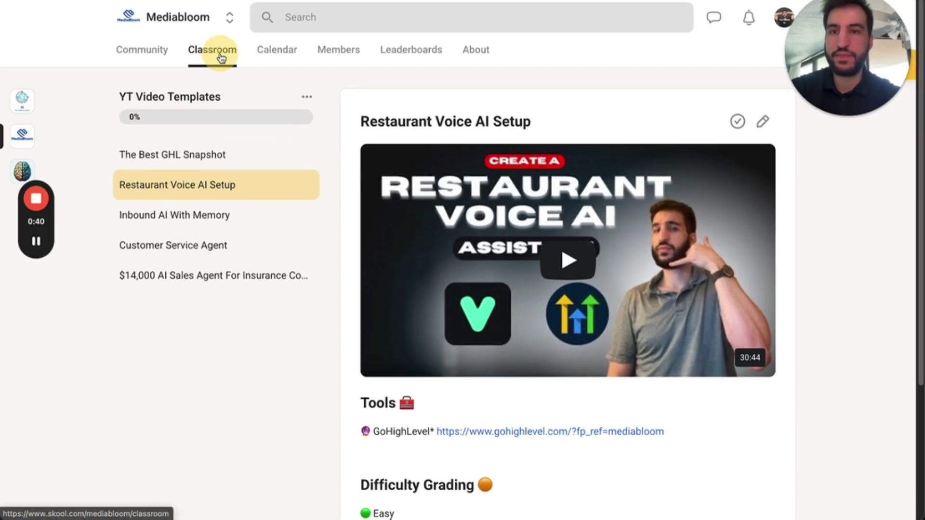
left_click(220, 54)
scroll(251, 289, "down", 4)
Browse the How To Aquire Clients course lessons: Sending Email's, Email Copywriting and Buying Domains.
left_click(250, 292)
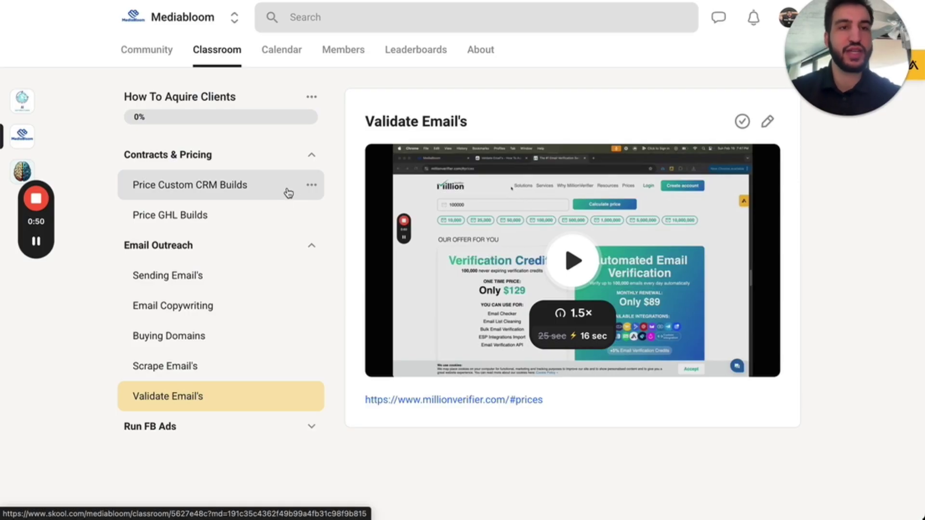
left_click(223, 285)
left_click(223, 306)
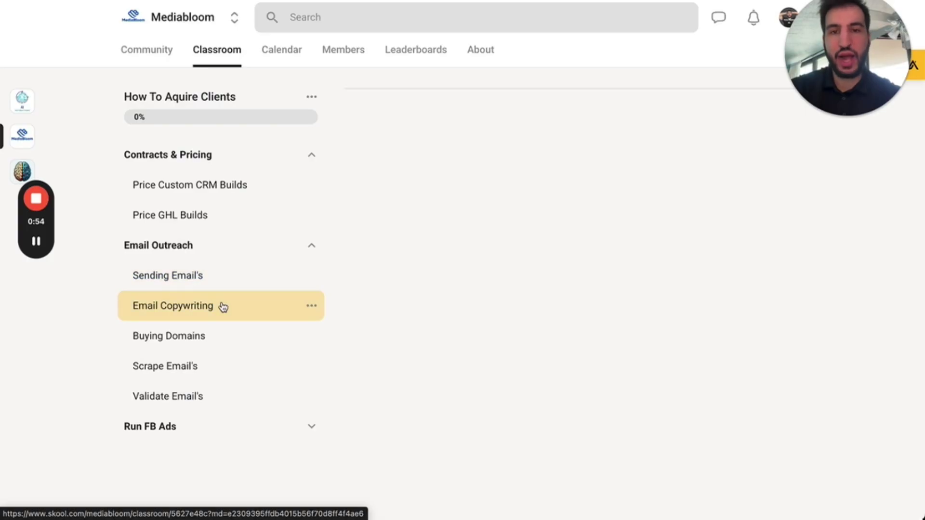
left_click(227, 337)
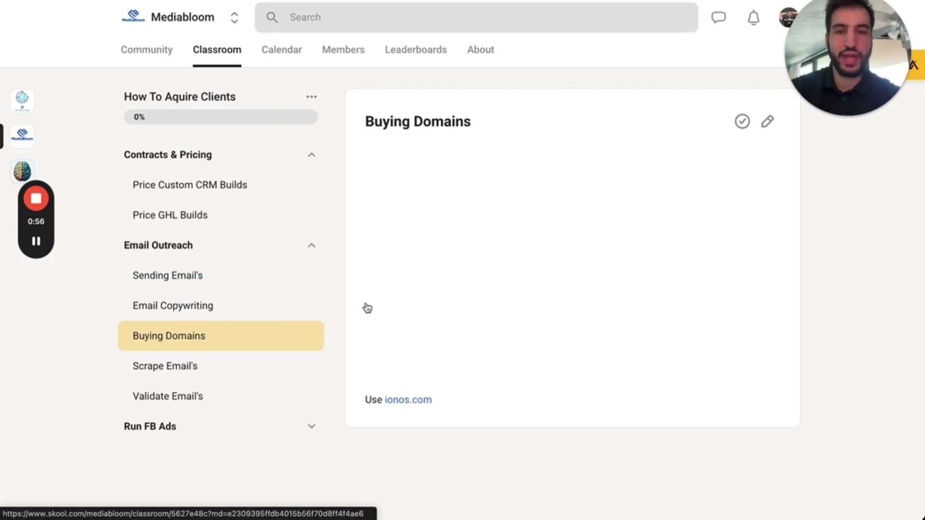
left_click(221, 52)
View the Weekly Support Calls Group Call 2/11/2024 recording, then the February 2025 community calendar.
scroll(409, 337, "down", 2)
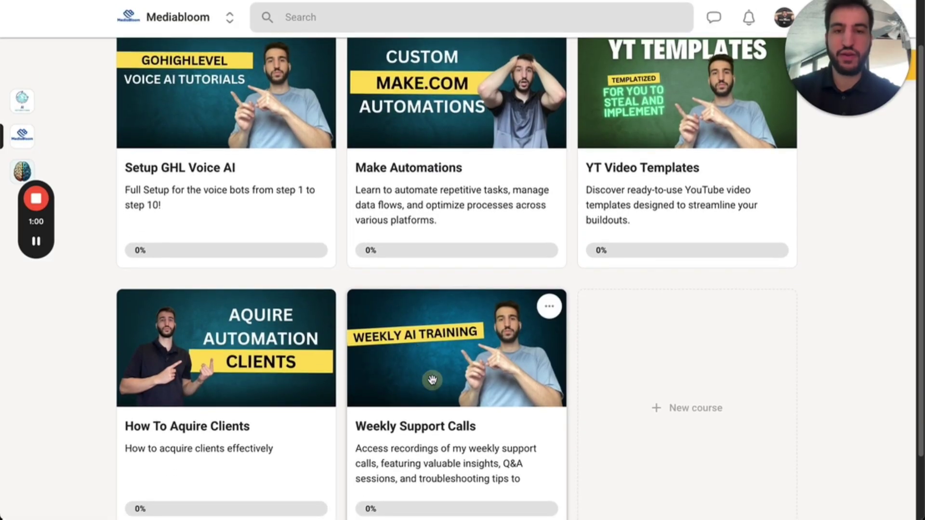
left_click(428, 381)
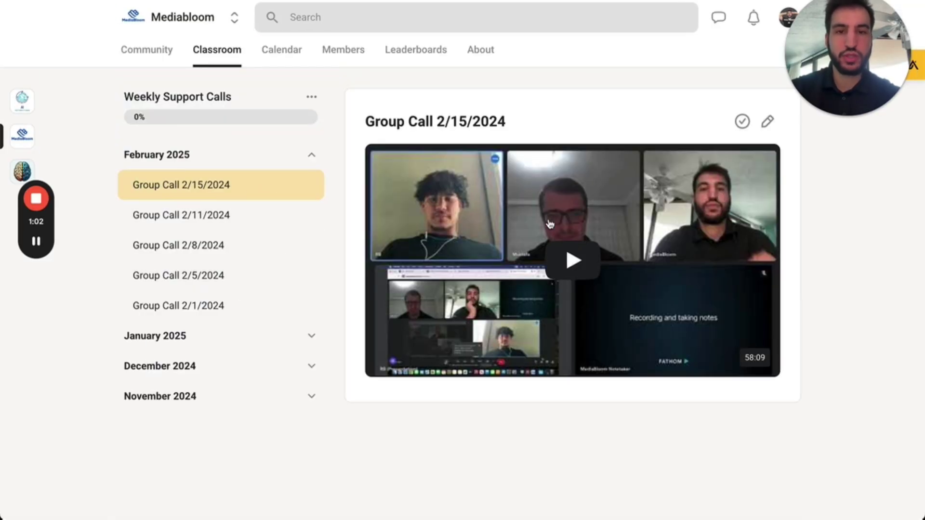
left_click(206, 217)
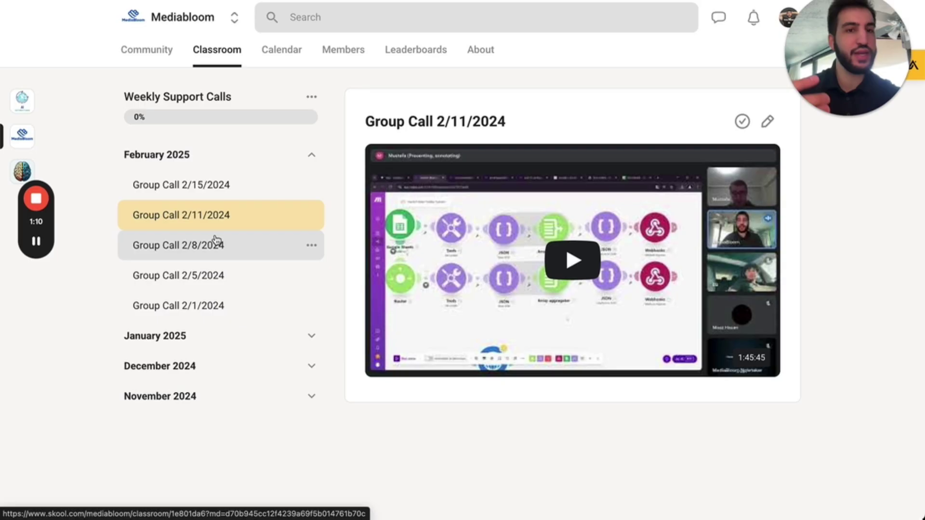
left_click(282, 50)
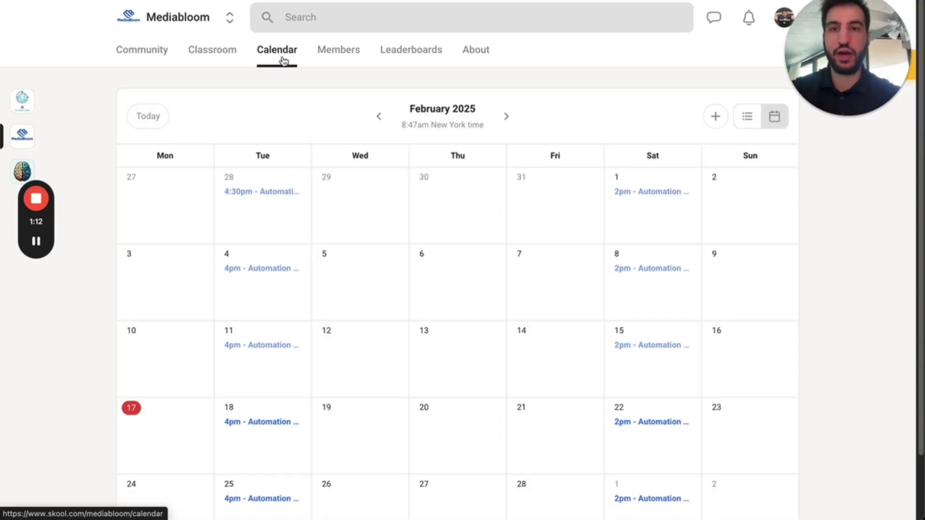
scroll(290, 295, "down", 2)
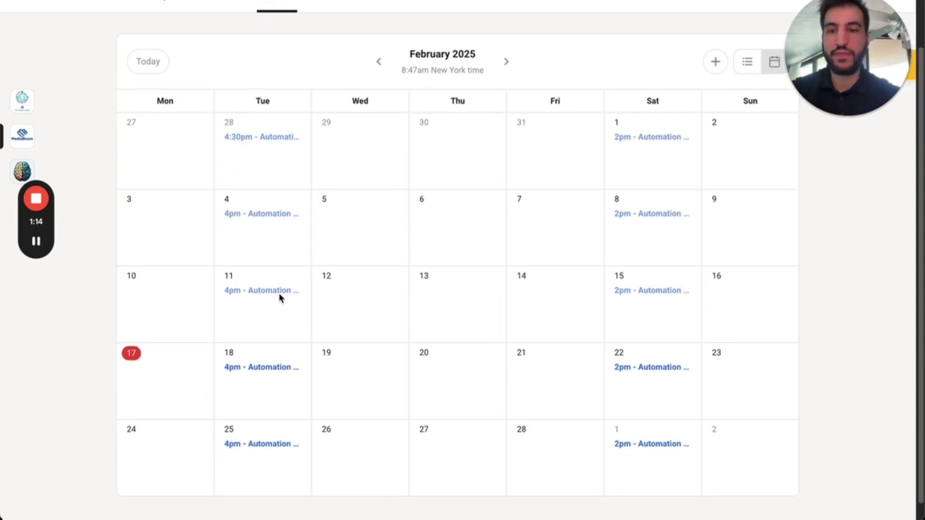